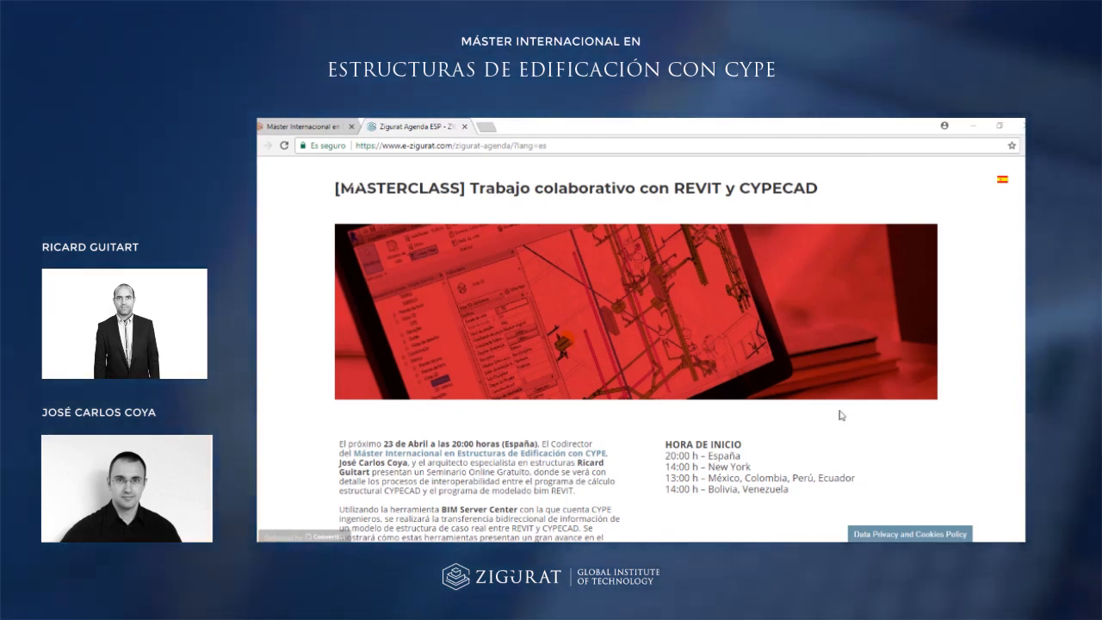
# View the web page of the Máster Internacional en Estructuras de Edificación con CYPE and return to the masterclass agenda page.
pyautogui.click(298, 129)
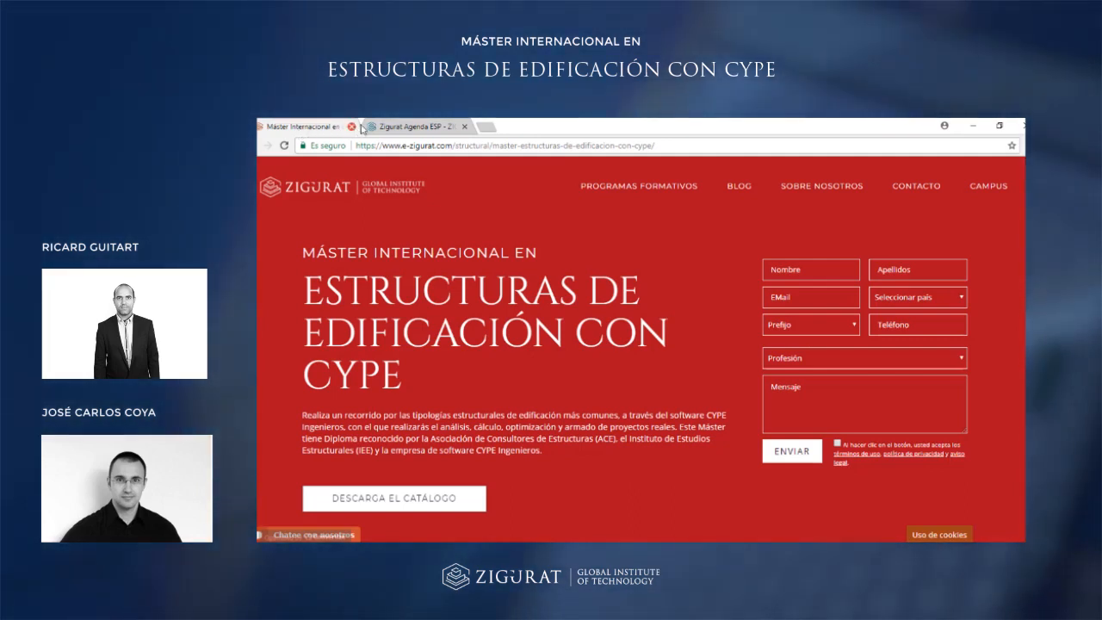
pyautogui.click(390, 126)
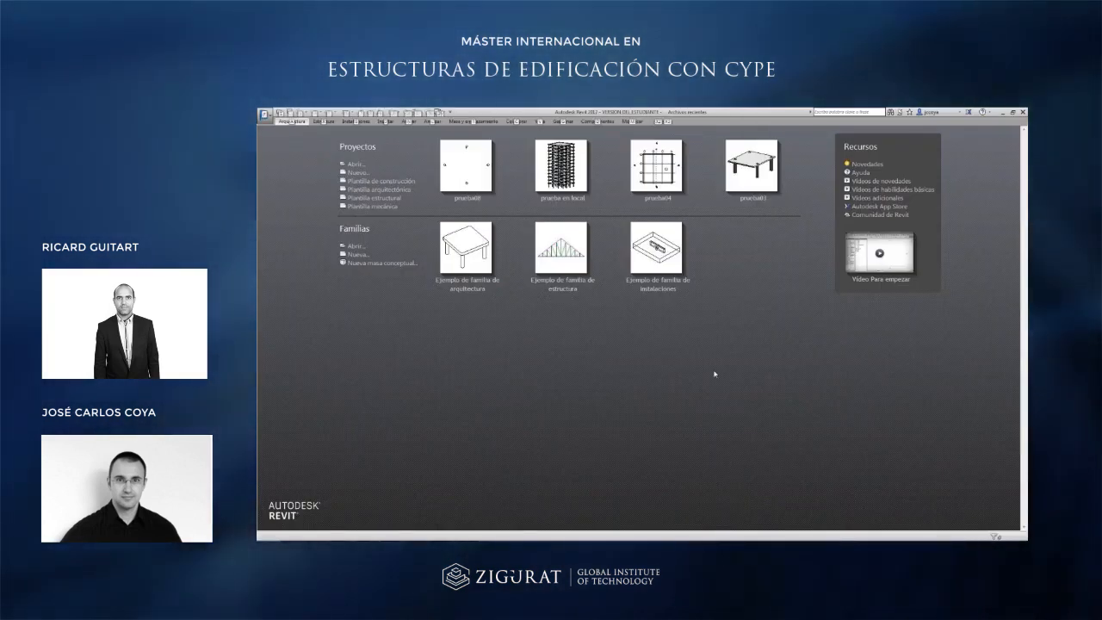
# Switch to Paint and draw a wide freehand ellipse near the centre of the blank canvas.
pyautogui.click(470, 511)
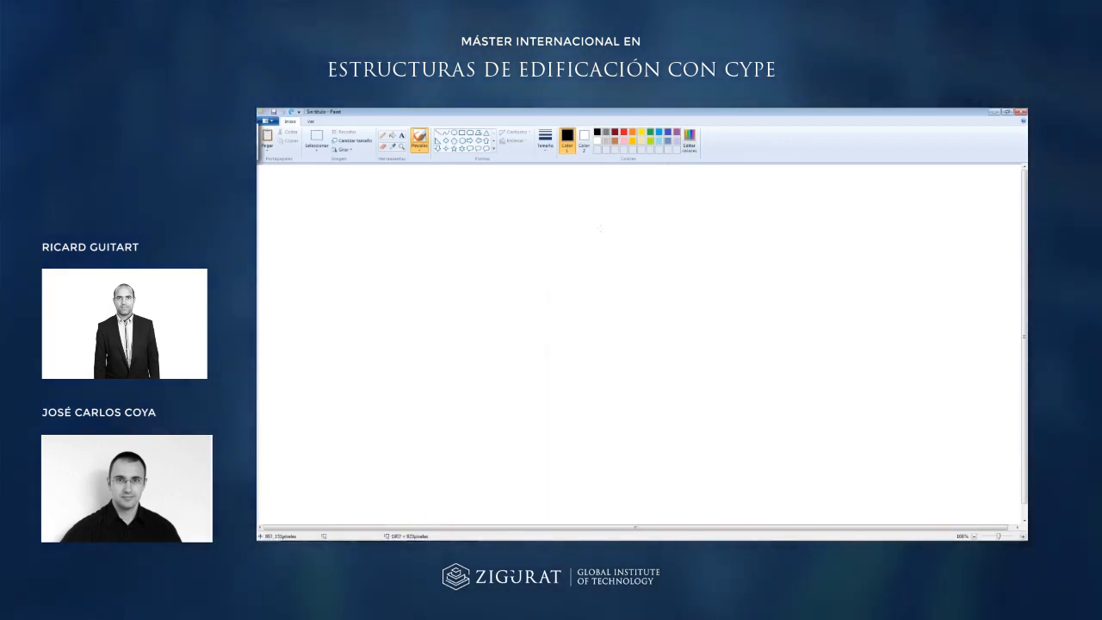
pyautogui.click(598, 311)
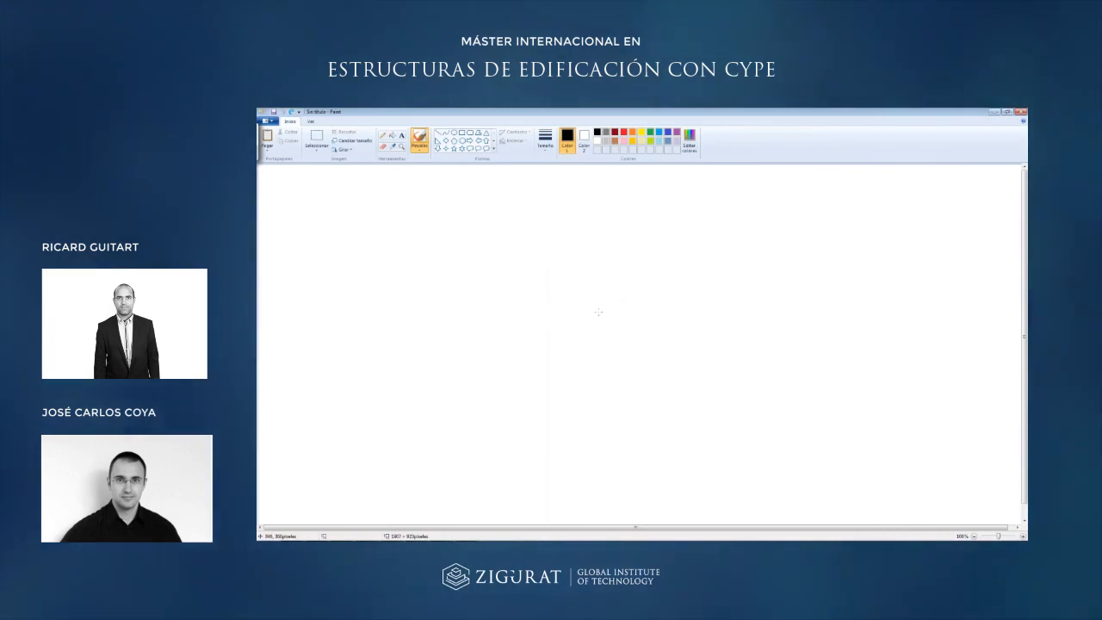
pyautogui.click(631, 315)
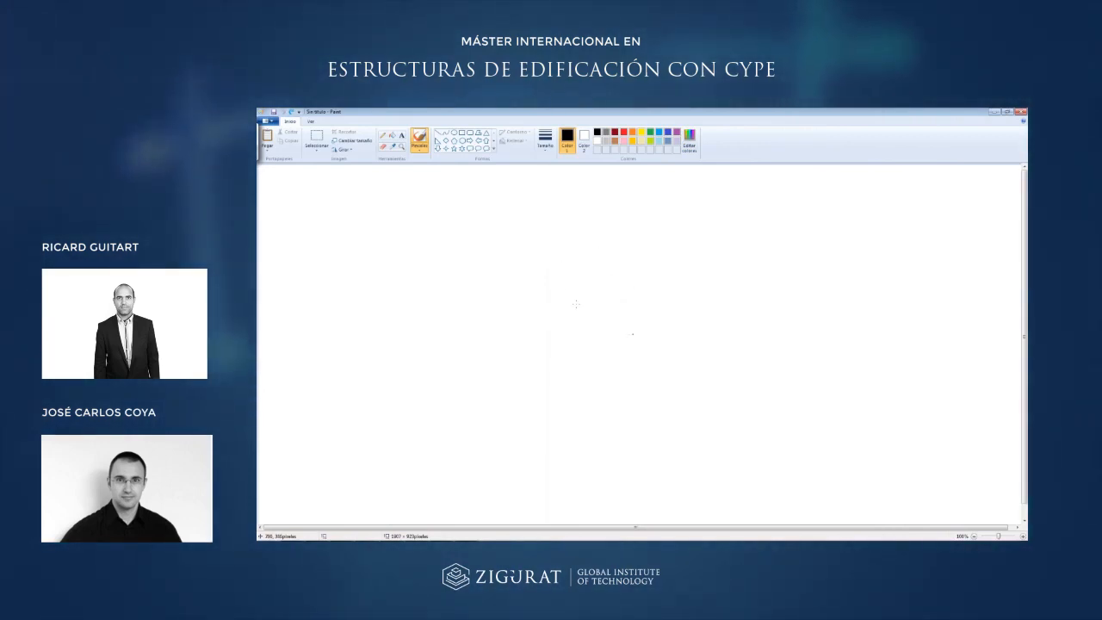
pyautogui.moveTo(517, 325)
pyautogui.mouseDown()
pyautogui.moveTo(493, 344)
pyautogui.moveTo(516, 379)
pyautogui.mouseUp()
pyautogui.moveTo(521, 381); pyautogui.dragTo(601, 398)
pyautogui.moveTo(695, 391)
pyautogui.mouseDown()
pyautogui.moveTo(714, 333)
pyautogui.moveTo(515, 327)
pyautogui.mouseUp()
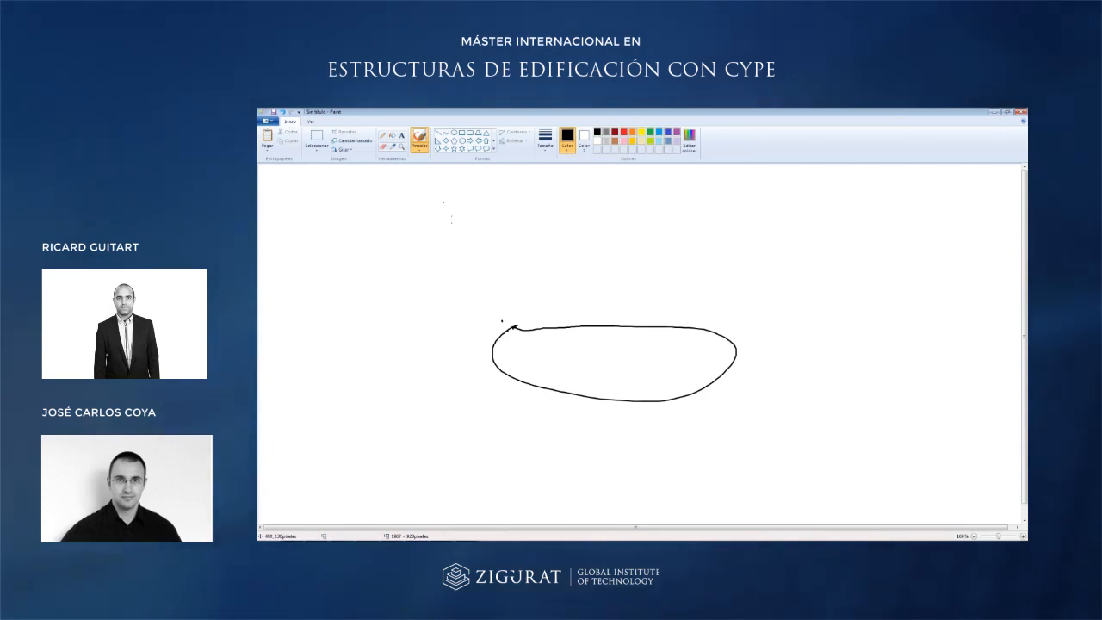
# Write a boxed REVIT label above the ellipse and connect it by an arrow to the text IFC inside the ellipse.
pyautogui.moveTo(449, 196); pyautogui.dragTo(466, 217)
pyautogui.moveTo(472, 199)
pyautogui.mouseDown()
pyautogui.moveTo(473, 216)
pyautogui.moveTo(483, 213)
pyautogui.moveTo(439, 192)
pyautogui.mouseUp()
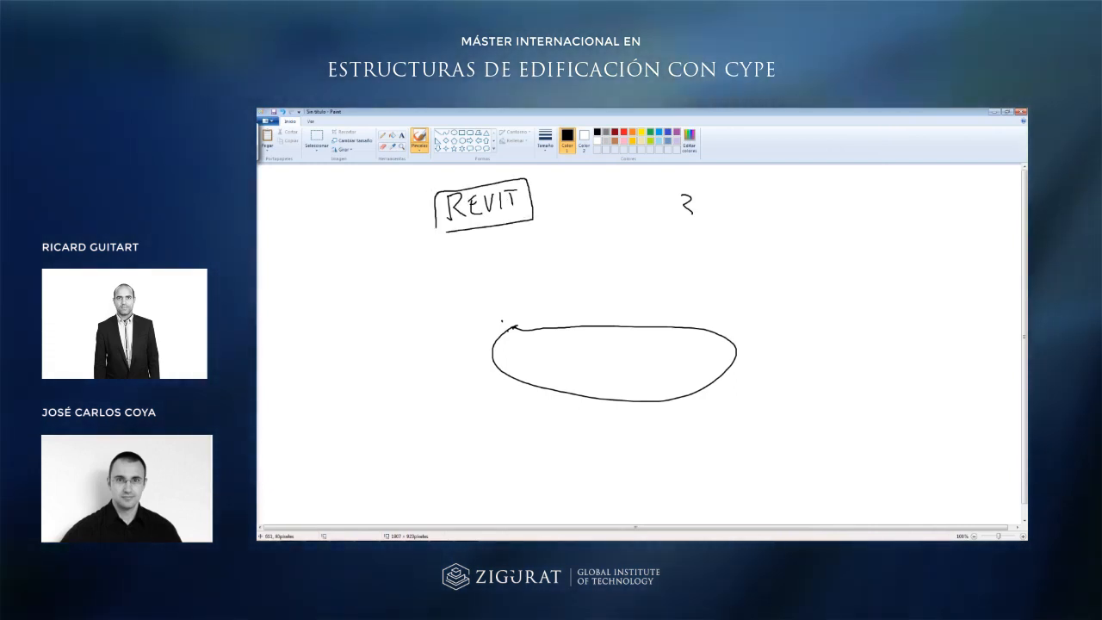
pyautogui.moveTo(488, 228)
pyautogui.mouseDown()
pyautogui.moveTo(509, 313)
pyautogui.moveTo(551, 345)
pyautogui.moveTo(542, 371)
pyautogui.mouseUp()
pyautogui.moveTo(543, 357); pyautogui.dragTo(550, 361)
pyautogui.moveTo(557, 353); pyautogui.dragTo(559, 365)
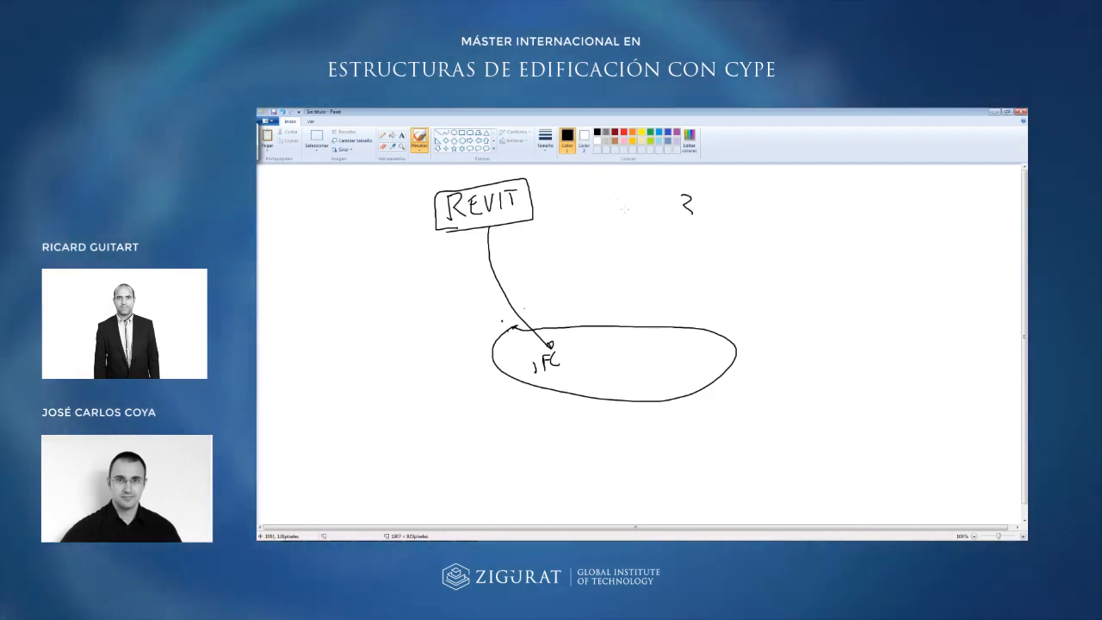
# Write an outlined CYPECAD label beside REVIT and connect it by an arrow to a second IFC text inside the ellipse.
pyautogui.moveTo(600, 209); pyautogui.dragTo(602, 226)
pyautogui.moveTo(608, 213); pyautogui.dragTo(639, 223)
pyautogui.moveTo(648, 222)
pyautogui.mouseDown()
pyautogui.moveTo(654, 206)
pyautogui.moveTo(665, 222)
pyautogui.mouseUp()
pyautogui.moveTo(662, 207)
pyautogui.mouseDown()
pyautogui.moveTo(680, 228)
pyautogui.moveTo(634, 191)
pyautogui.mouseUp()
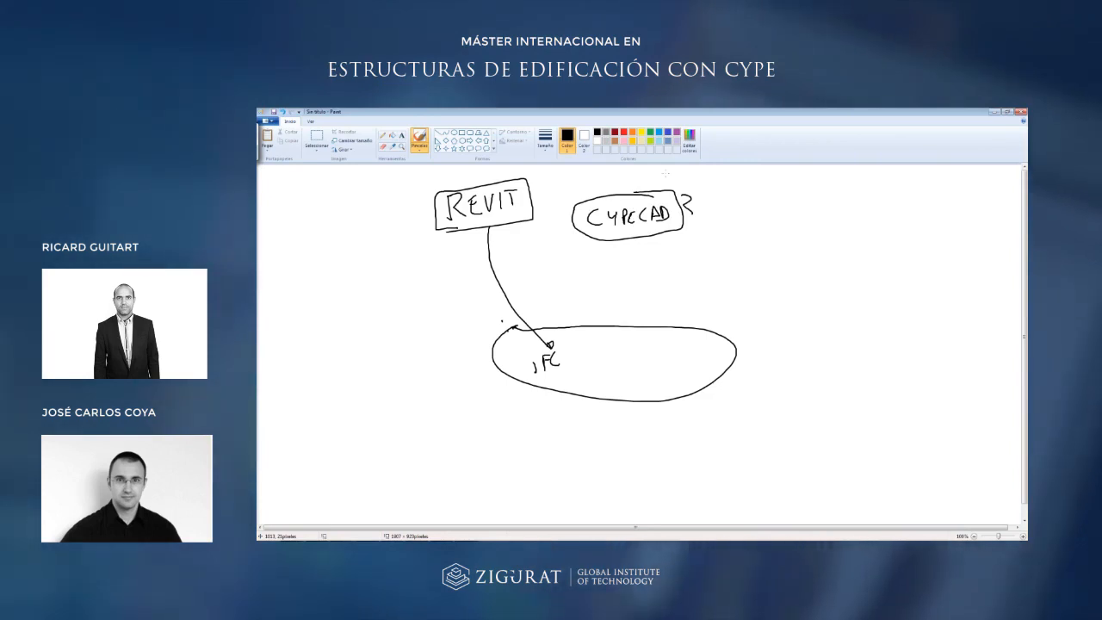
pyautogui.moveTo(624, 239); pyautogui.dragTo(605, 345)
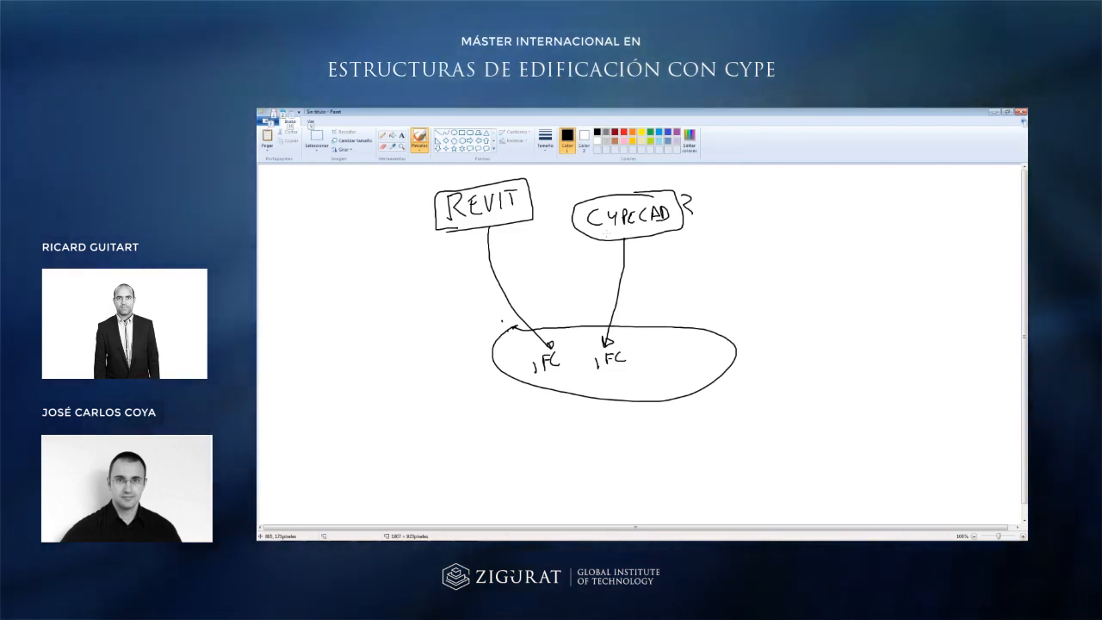
pyautogui.press('alt')
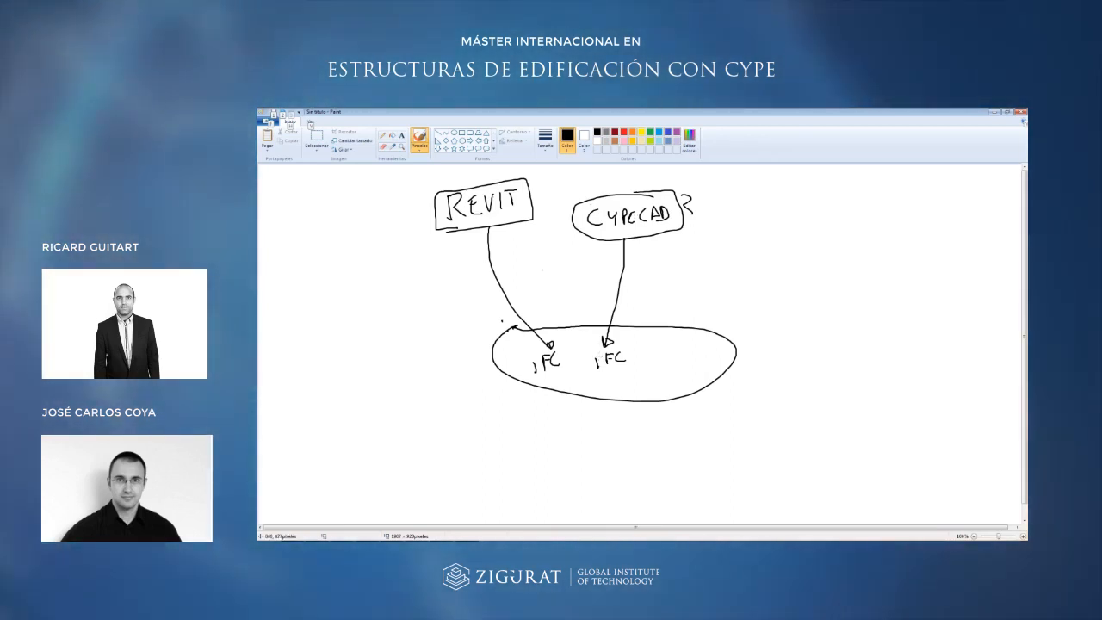
pyautogui.hotkey('alt', 'Tab')
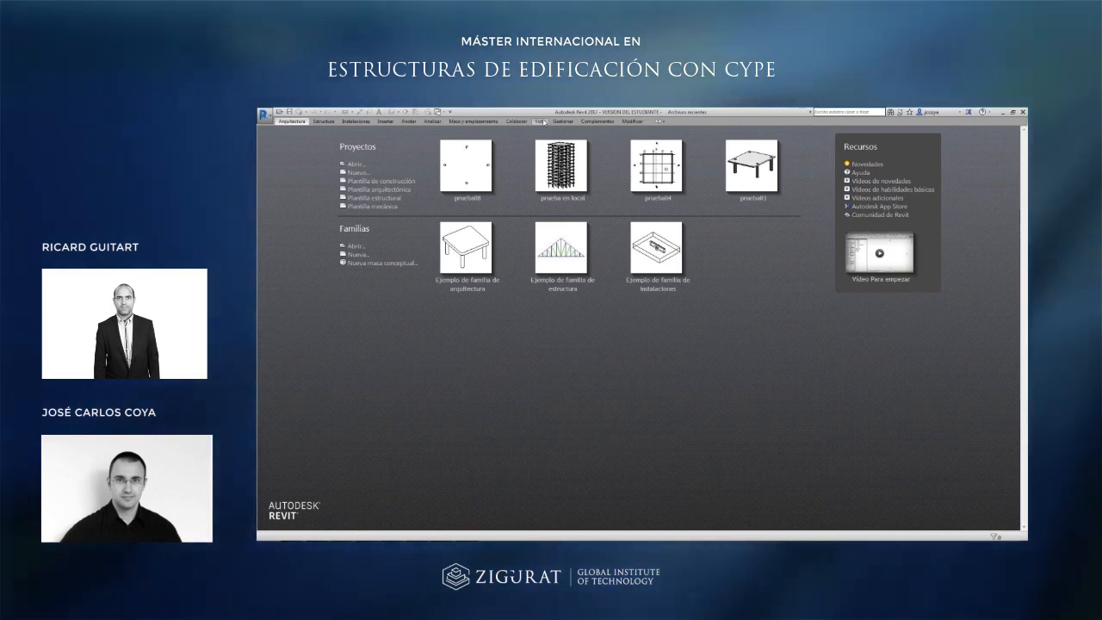
pyautogui.hotkey('alt', 'Tab')
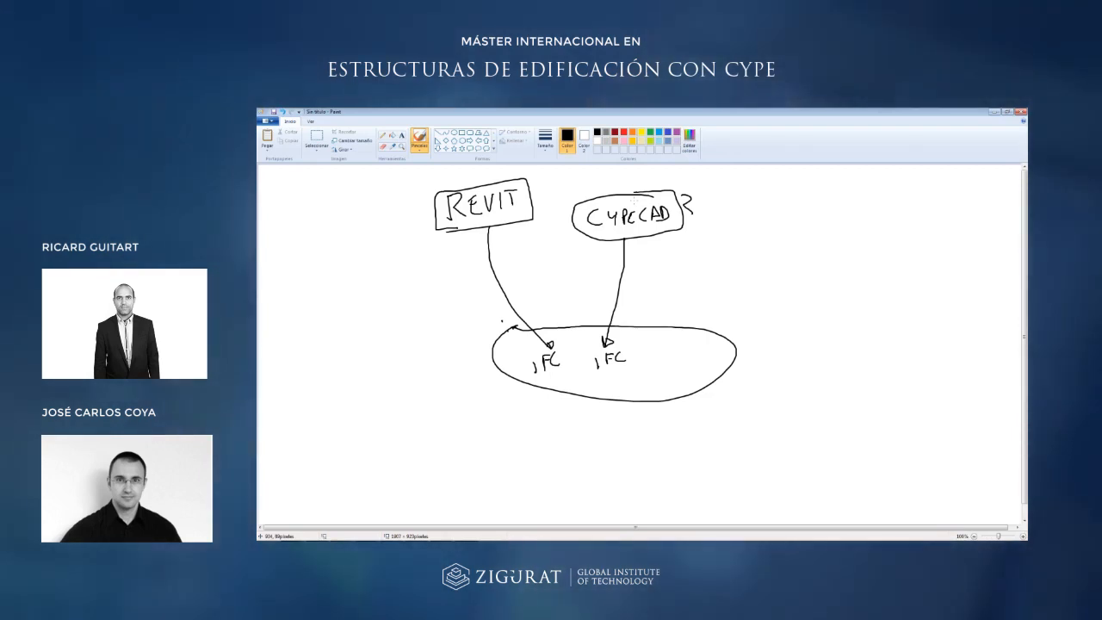
# Switch to Revit and create a new project from the Plantilla arquitectónica template.
pyautogui.hotkey('alt', 'Tab')
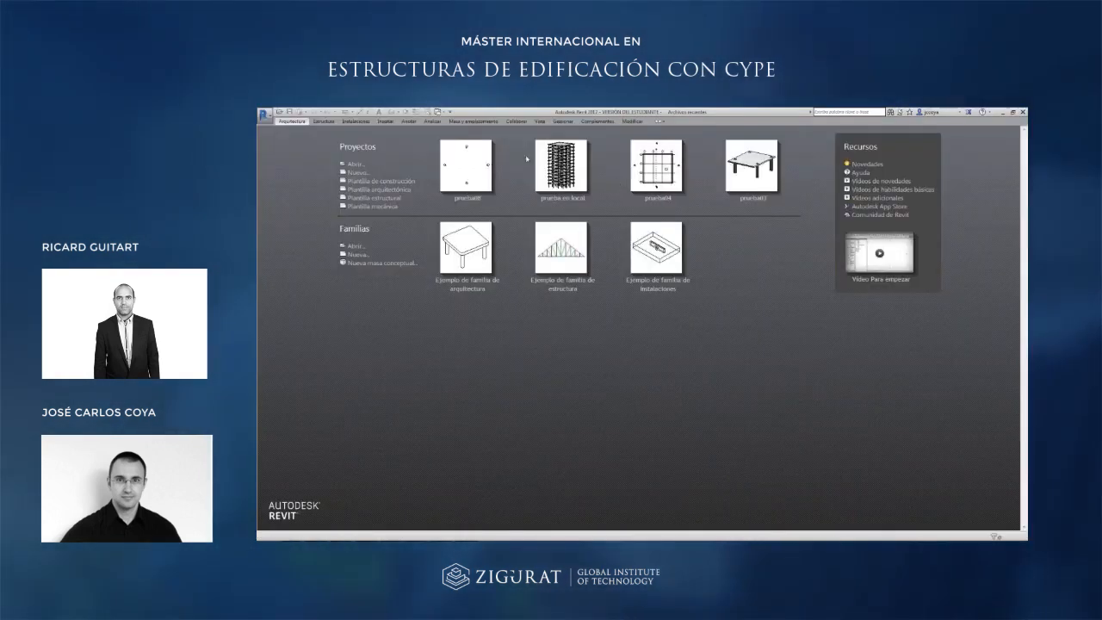
pyautogui.click(263, 114)
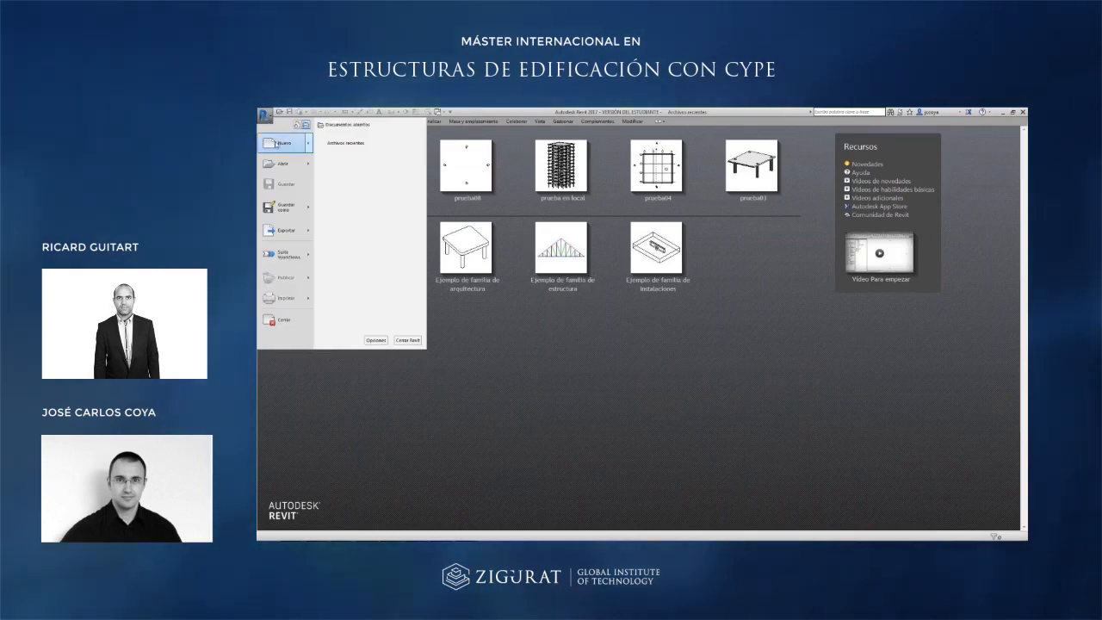
pyautogui.click(276, 143)
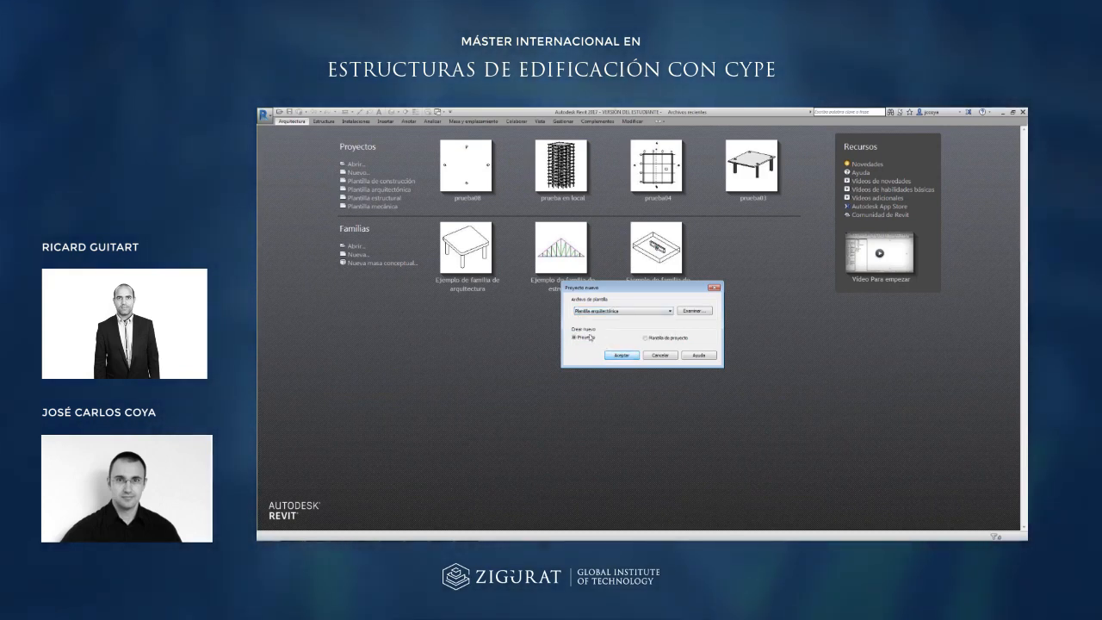
pyautogui.click(620, 356)
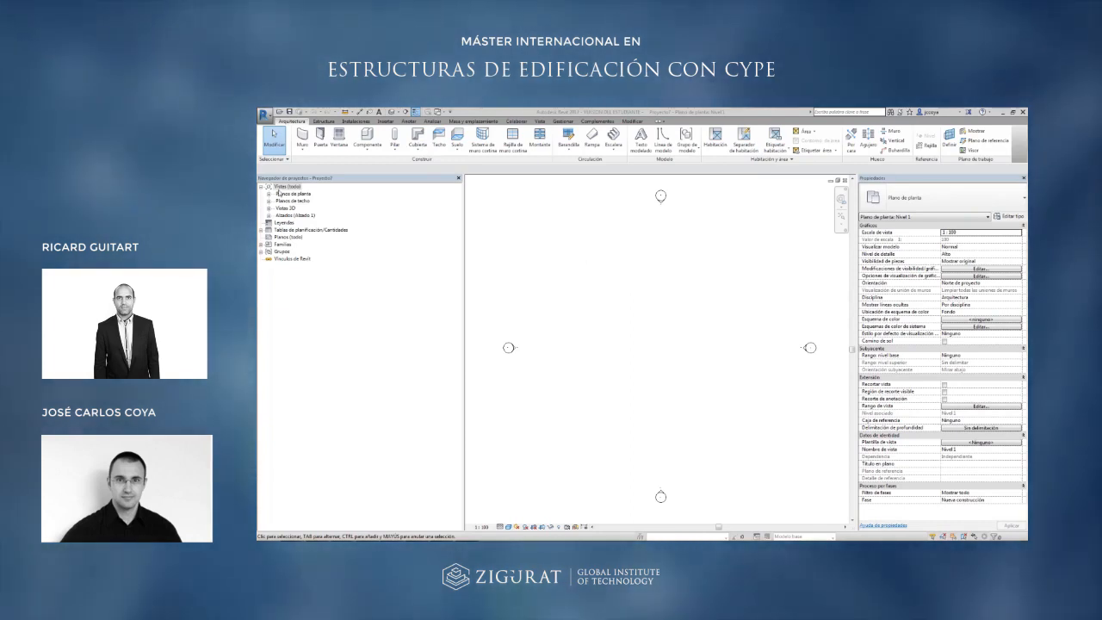
# Narrow the project browser, expand its view groups, and open the Sur elevation after checking the Nivel 1 floor plan.
pyautogui.moveTo(463, 211); pyautogui.dragTo(386, 211)
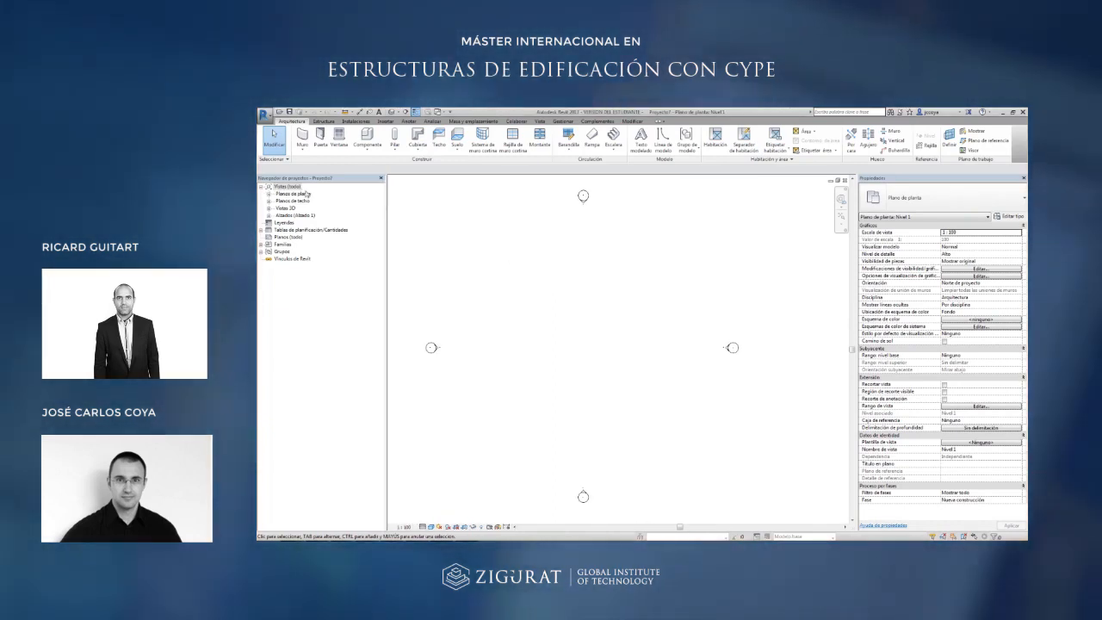
pyautogui.click(268, 193)
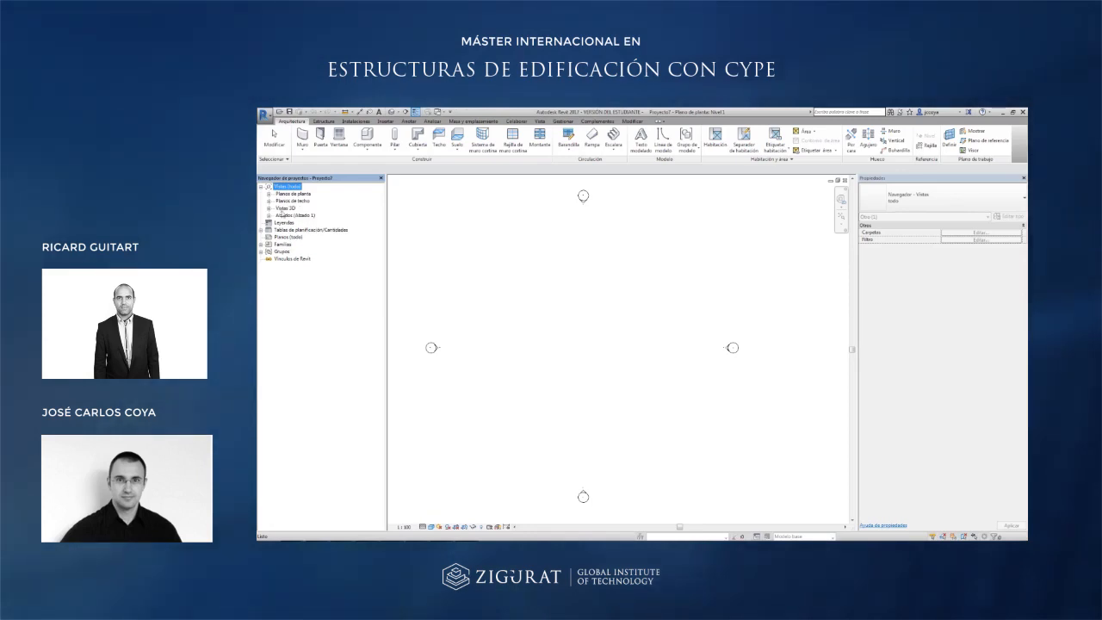
pyautogui.click(268, 209)
pyautogui.click(269, 224)
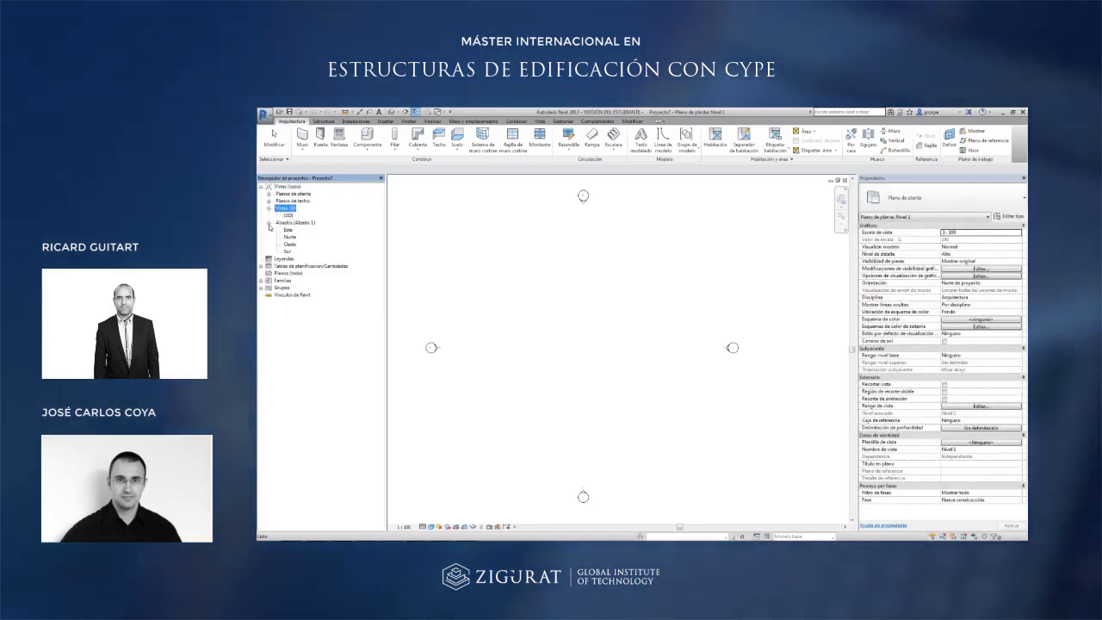
pyautogui.click(288, 251)
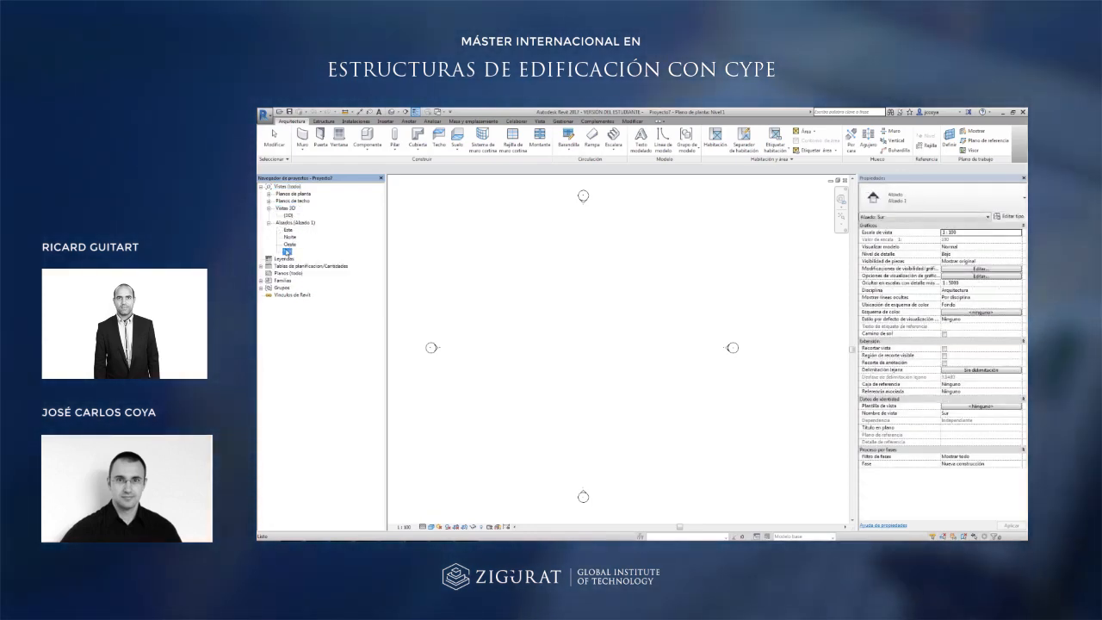
pyautogui.doubleClick(288, 251)
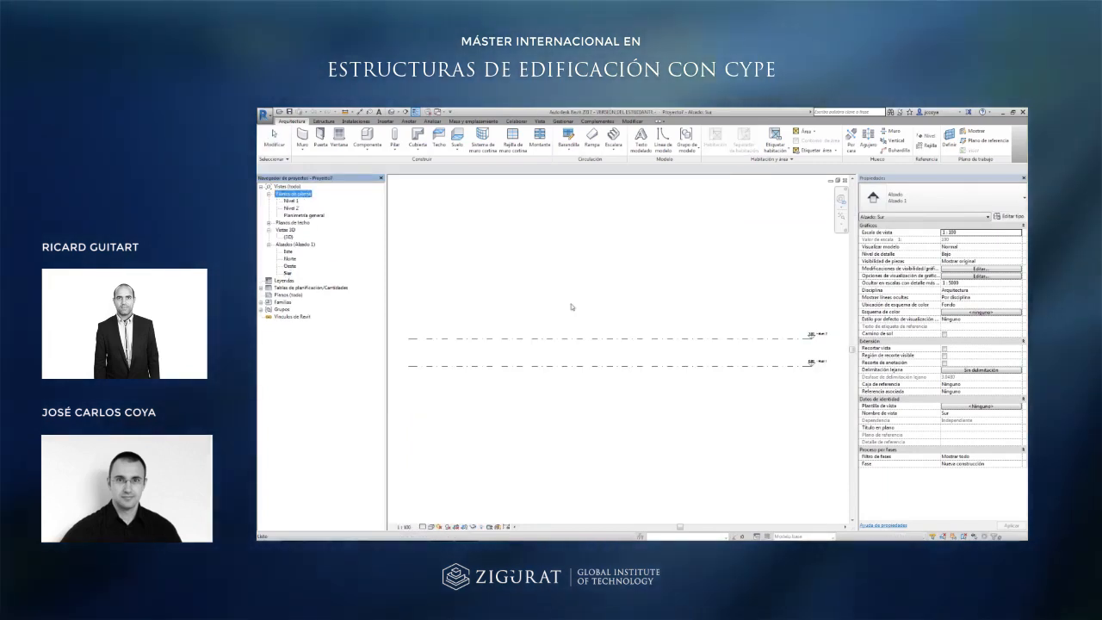
pyautogui.doubleClick(293, 200)
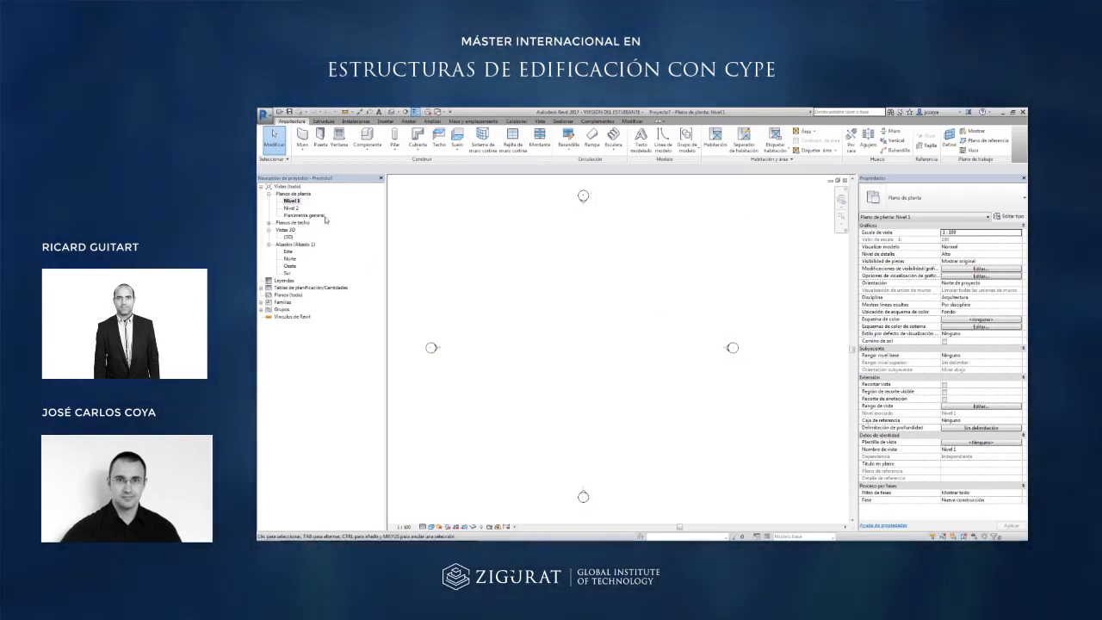
pyautogui.doubleClick(288, 273)
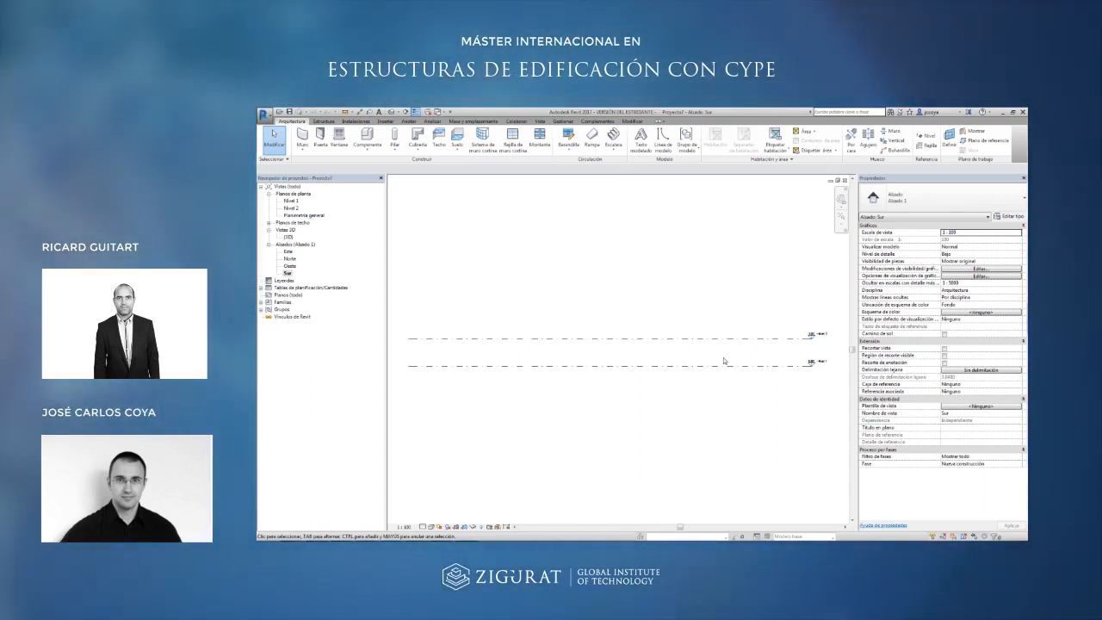
# Rename level Nivel 1 as P0 in the Sur elevation, including its floor plan.
pyautogui.scroll(2, 816, 366)
pyautogui.scroll(8, 676, 351)
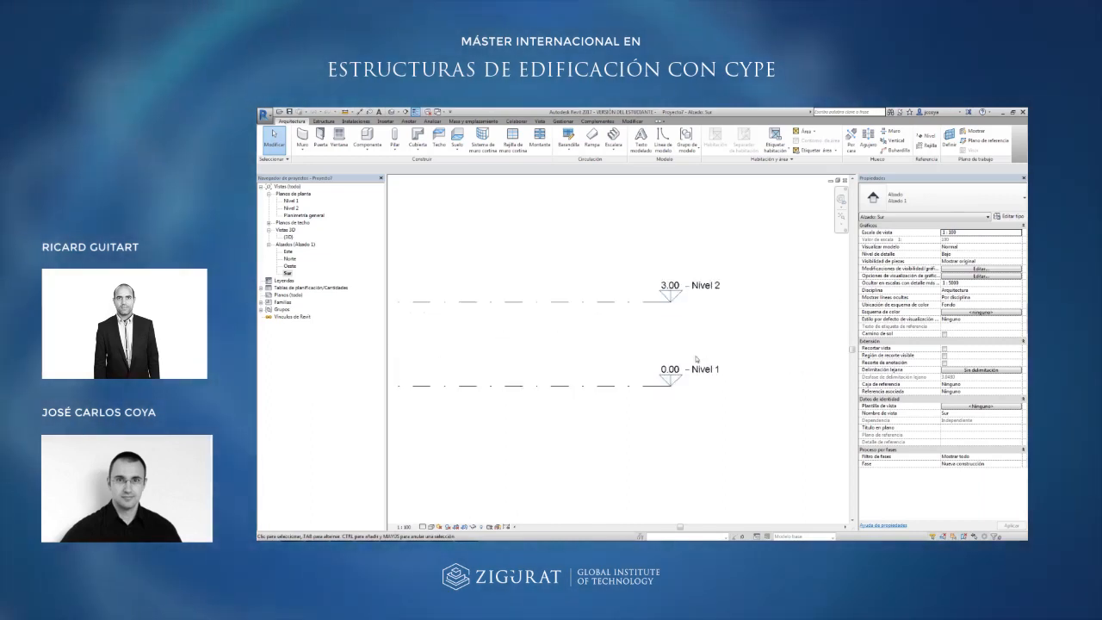
pyautogui.click(695, 370)
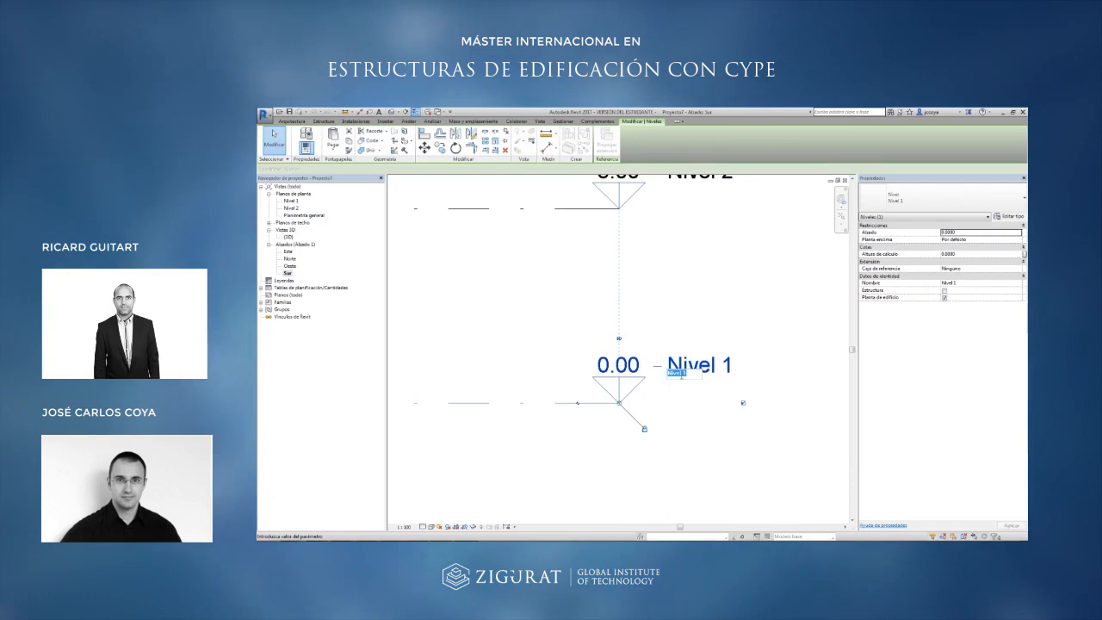
pyautogui.write('PB')
pyautogui.press('Return')
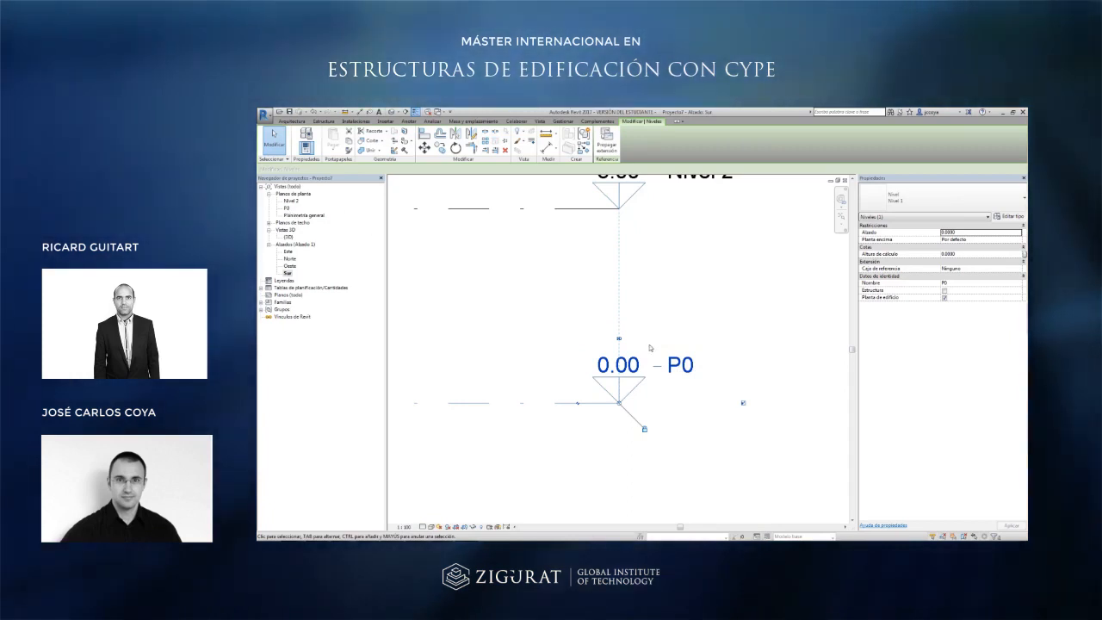
# Rename level Nivel 2 as P1 and set its elevation to 5.
pyautogui.click(716, 218)
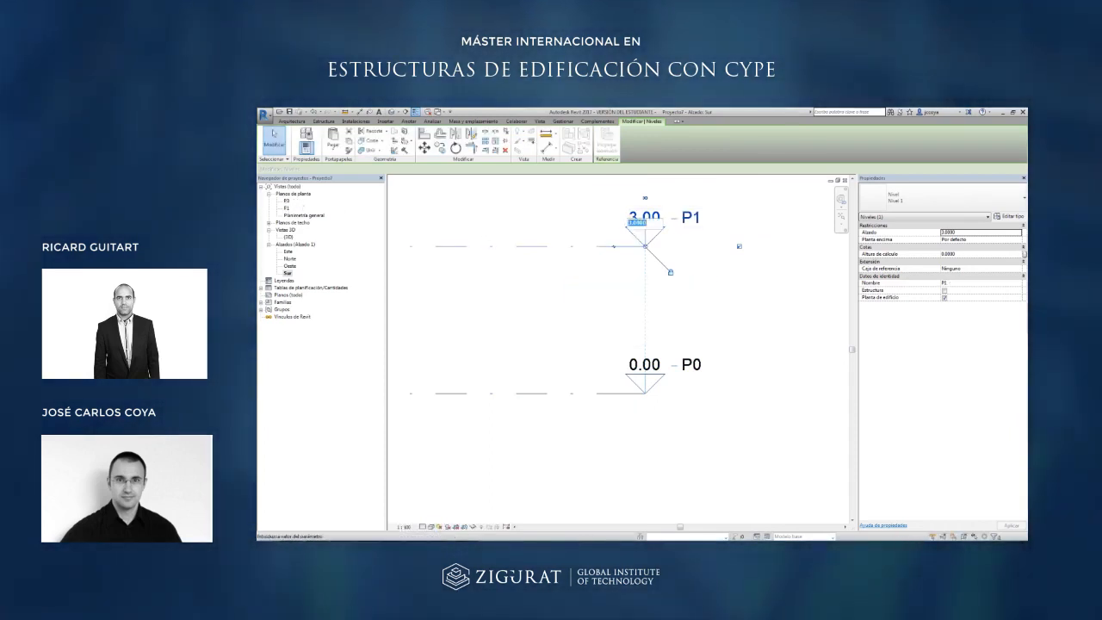
pyautogui.write('5')
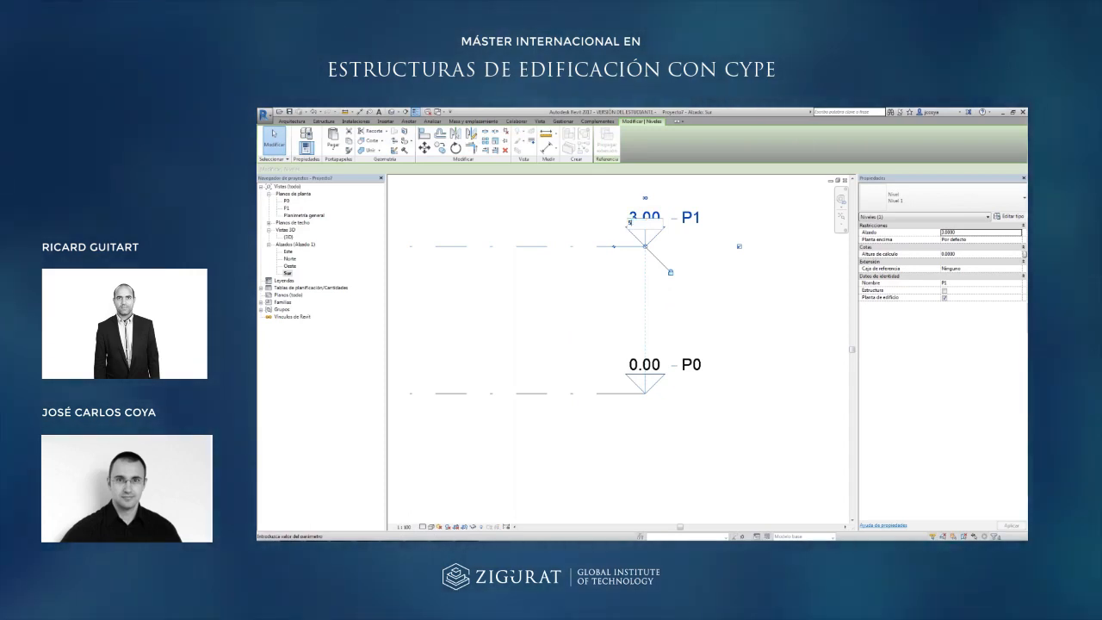
pyautogui.press('Return')
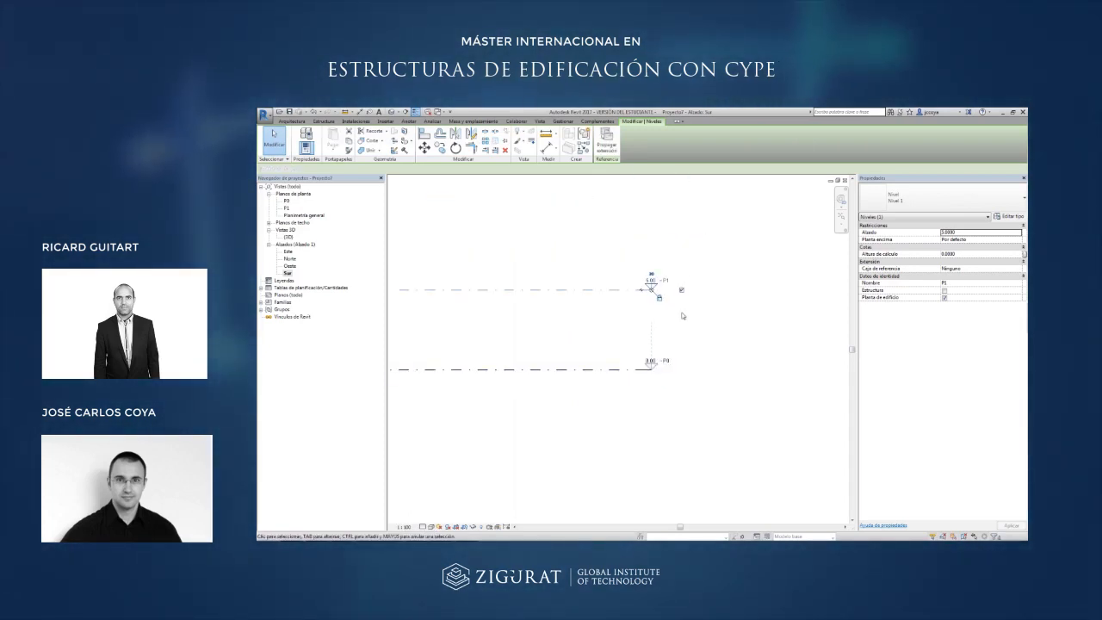
pyautogui.press('Escape')
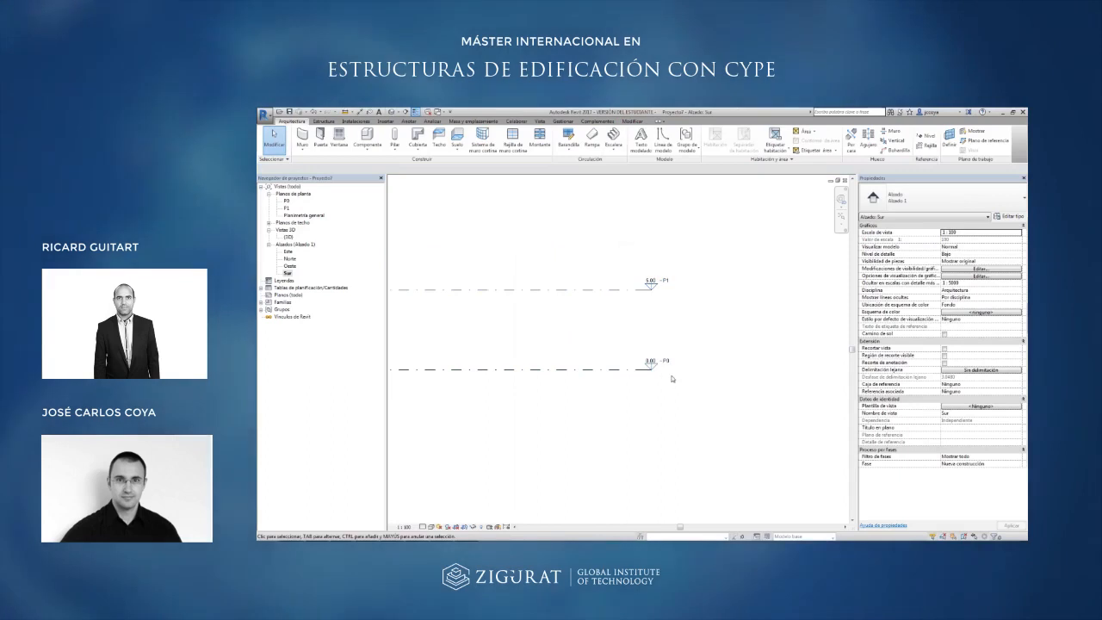
# Copy level P1 4 m upward in the Sur elevation to create level P2.
pyautogui.scroll(-2, 680, 372)
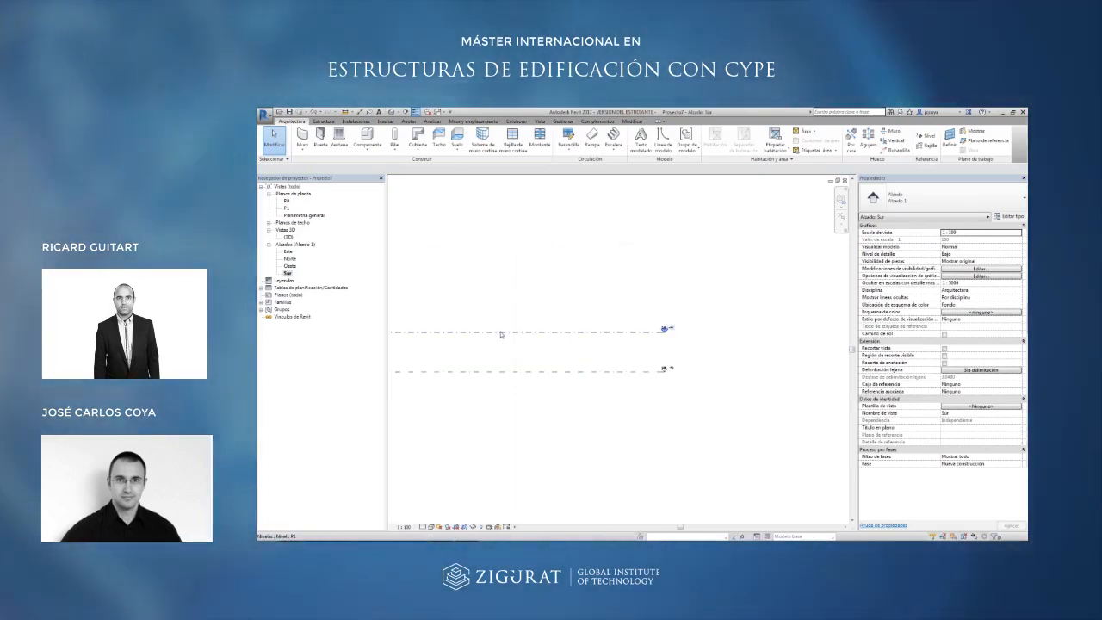
pyautogui.scroll(3, 650, 332)
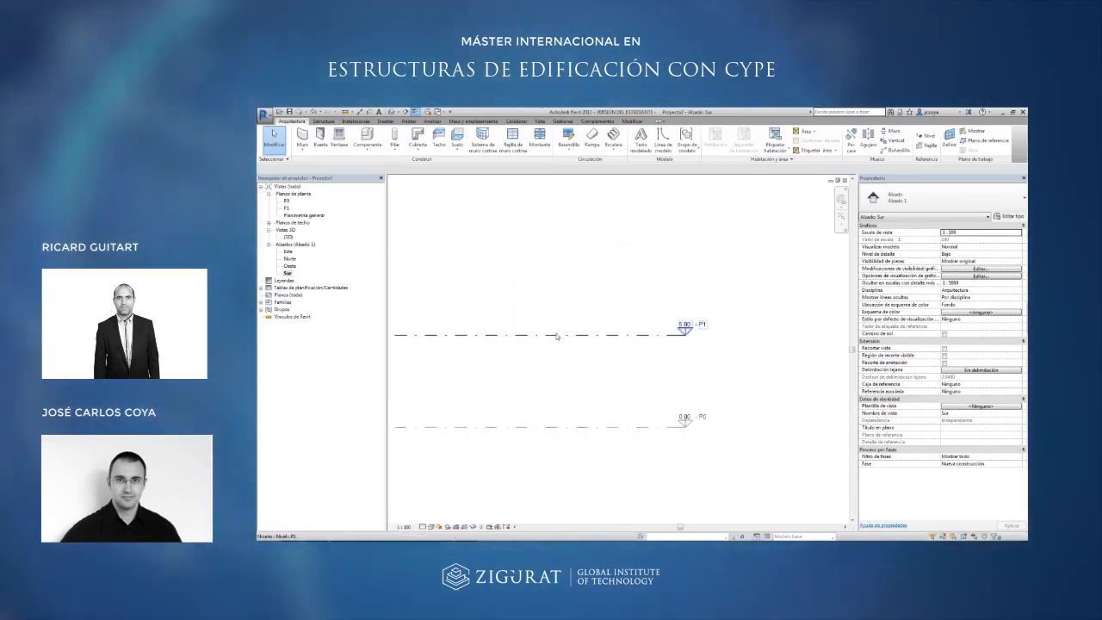
pyautogui.click(560, 339)
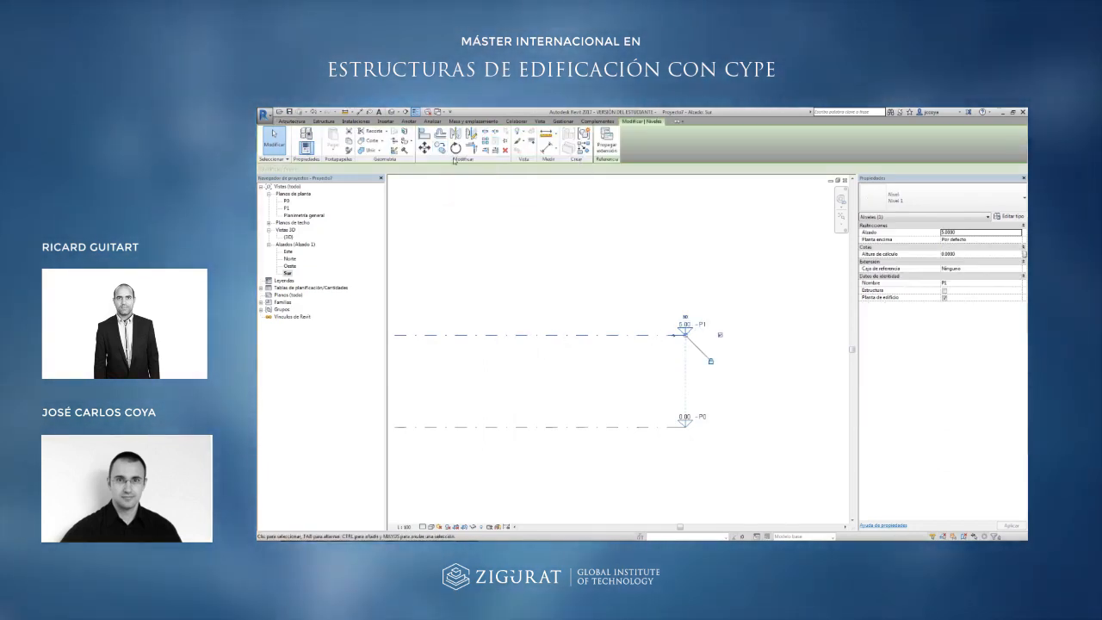
pyautogui.click(441, 150)
pyautogui.scroll(-3, 693, 458)
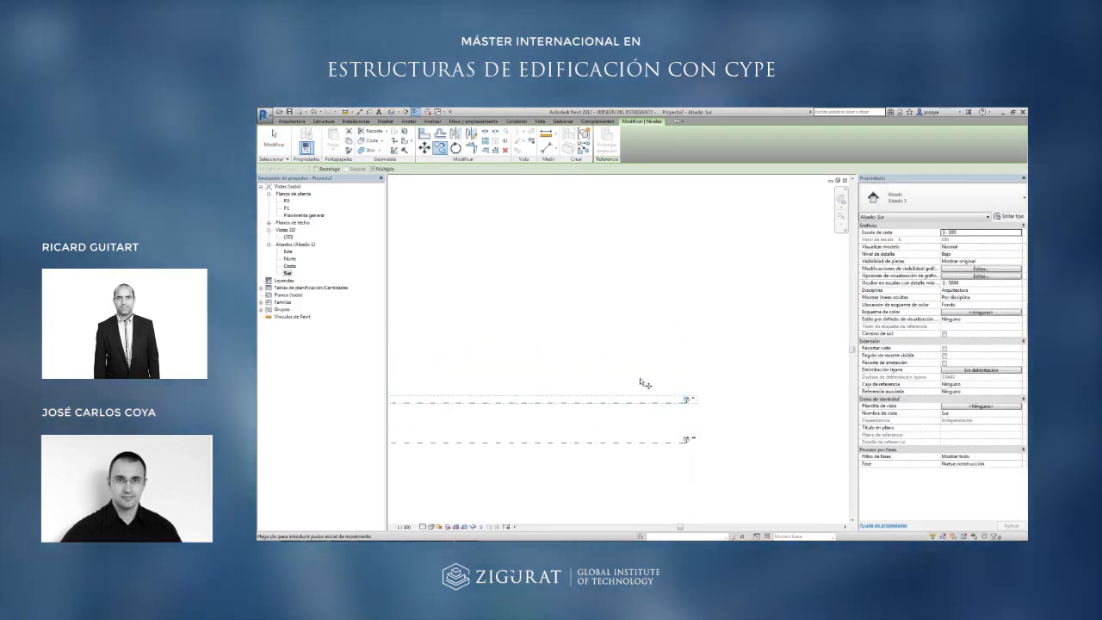
pyautogui.click(635, 380)
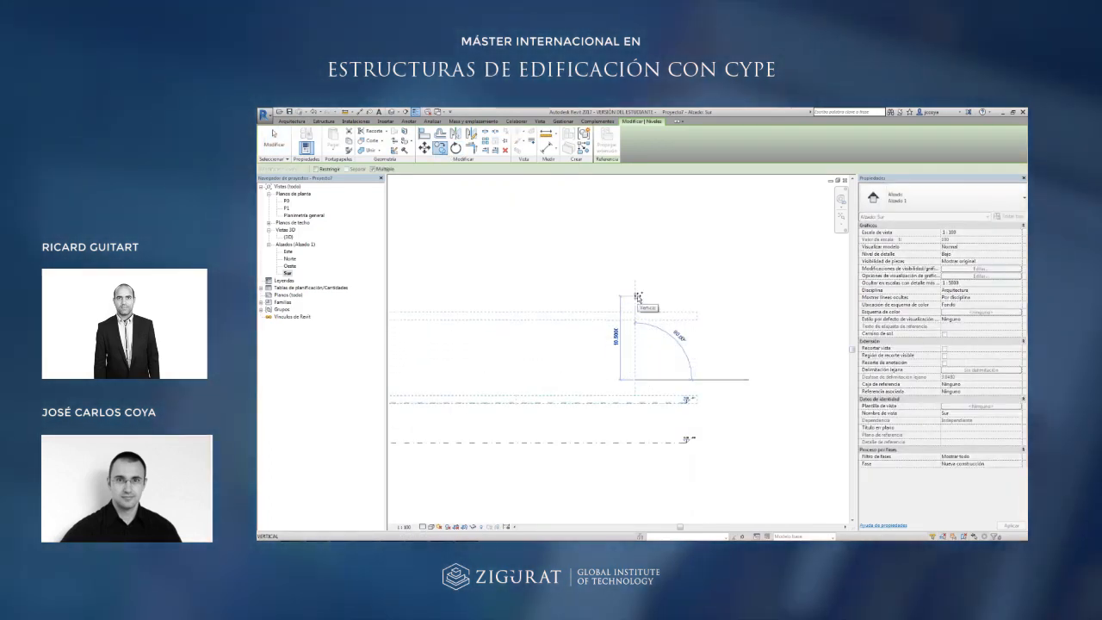
pyautogui.write('4')
pyautogui.press('Return')
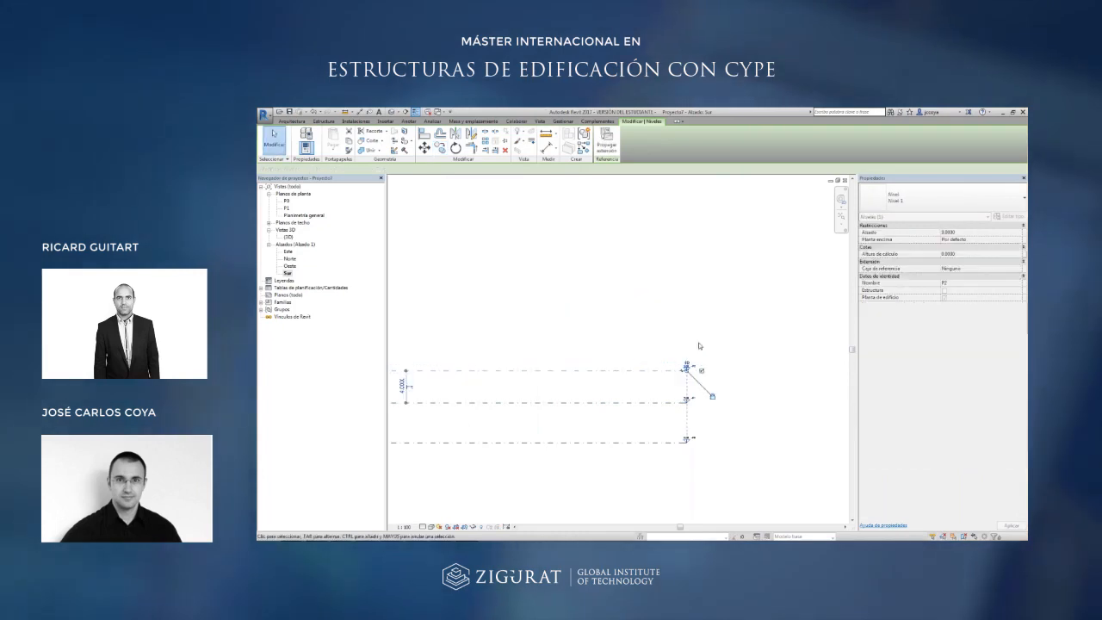
pyautogui.scroll(5, 715, 370)
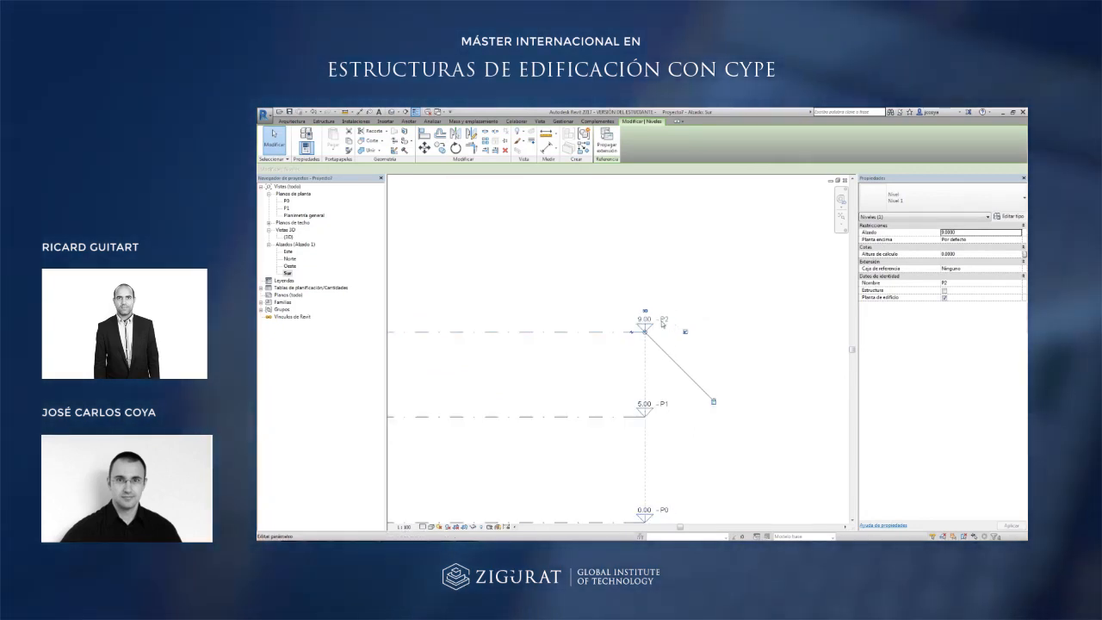
pyautogui.click(678, 363)
# Copy level P2 upward twice at 4 m spacing to create levels P3 and P4.
pyautogui.scroll(-4, 677, 358)
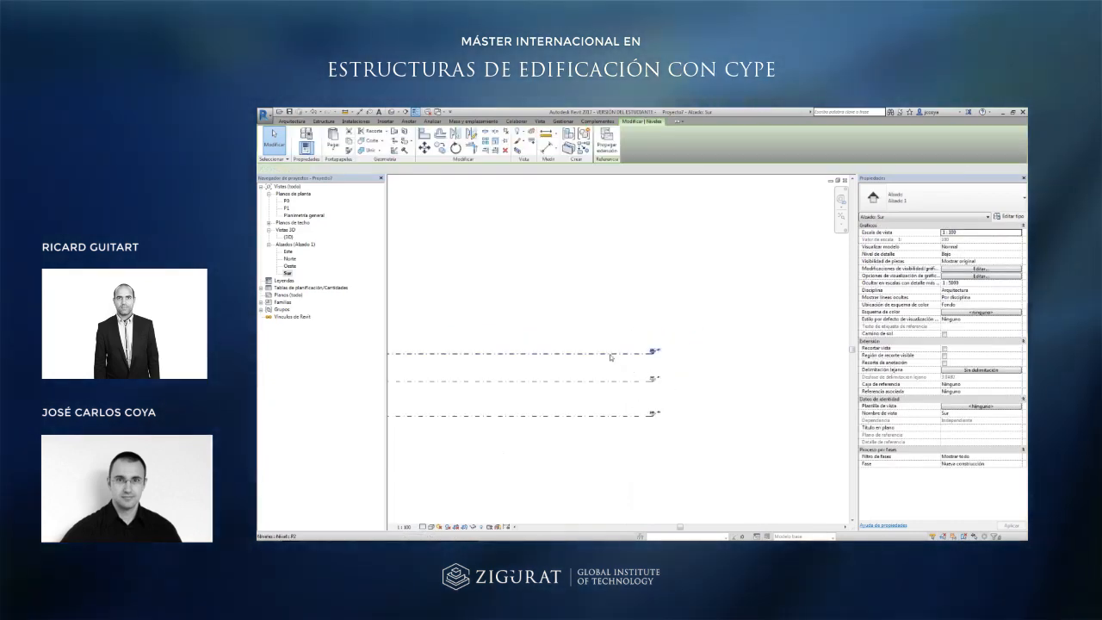
pyautogui.click(637, 353)
pyautogui.press('m')
pyautogui.press('v')
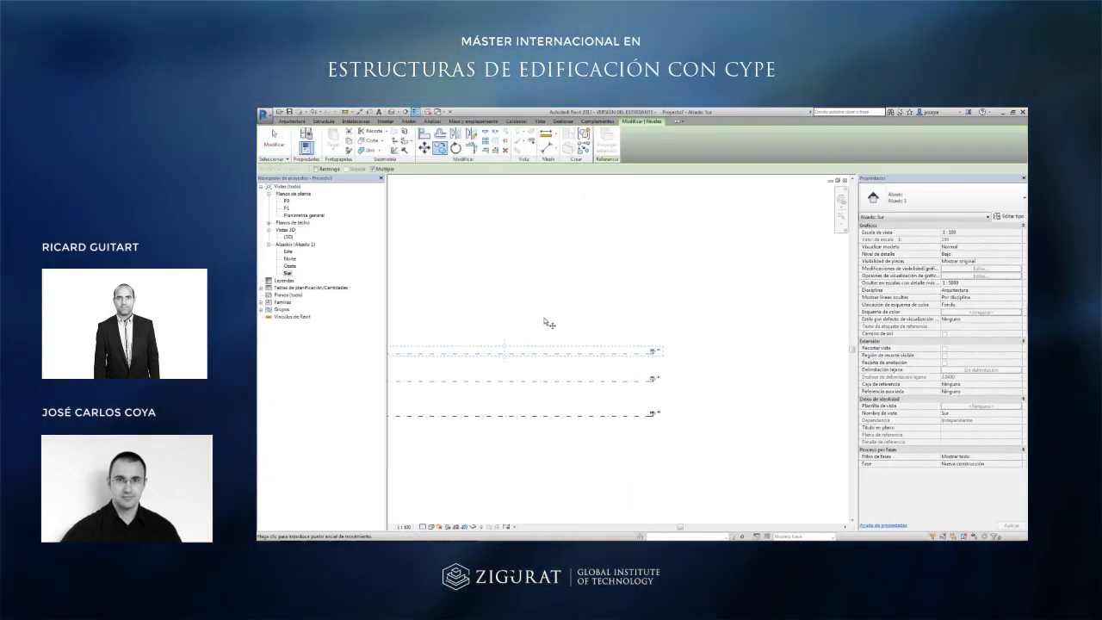
pyautogui.click(534, 324)
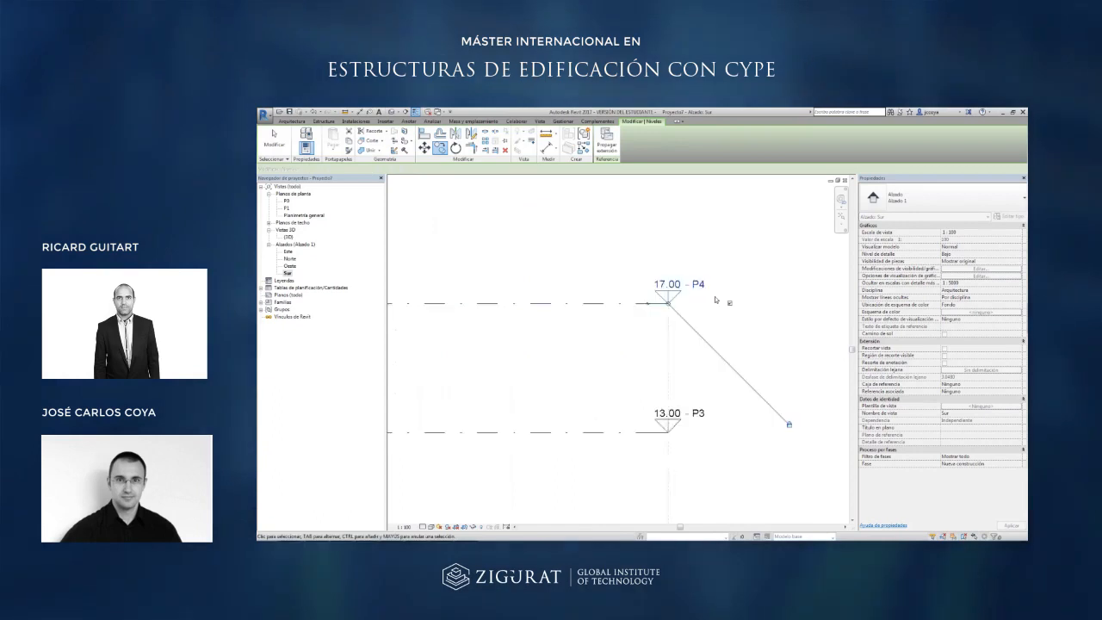
pyautogui.click(714, 299)
pyautogui.scroll(1, 699, 290)
pyautogui.scroll(-2, 694, 353)
pyautogui.press('Escape')
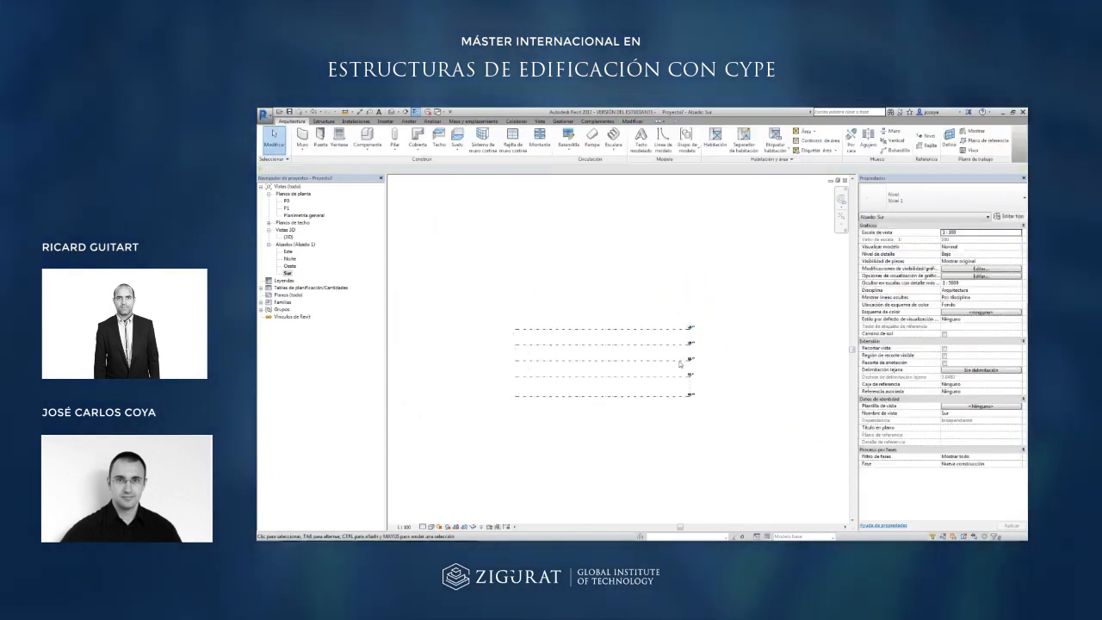
# Copy levels P1 to P4 together upward at offsets of 16 m and 32 m, creating the levels up to P12.
pyautogui.moveTo(608, 308); pyautogui.dragTo(608, 308)
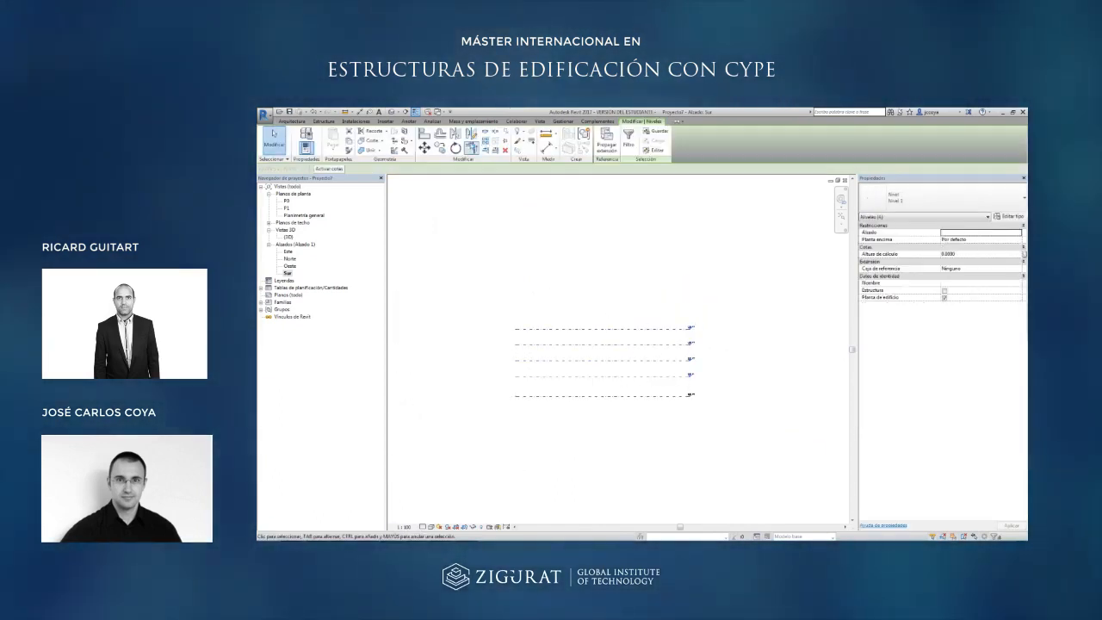
pyautogui.click(443, 150)
pyautogui.scroll(-2, 571, 371)
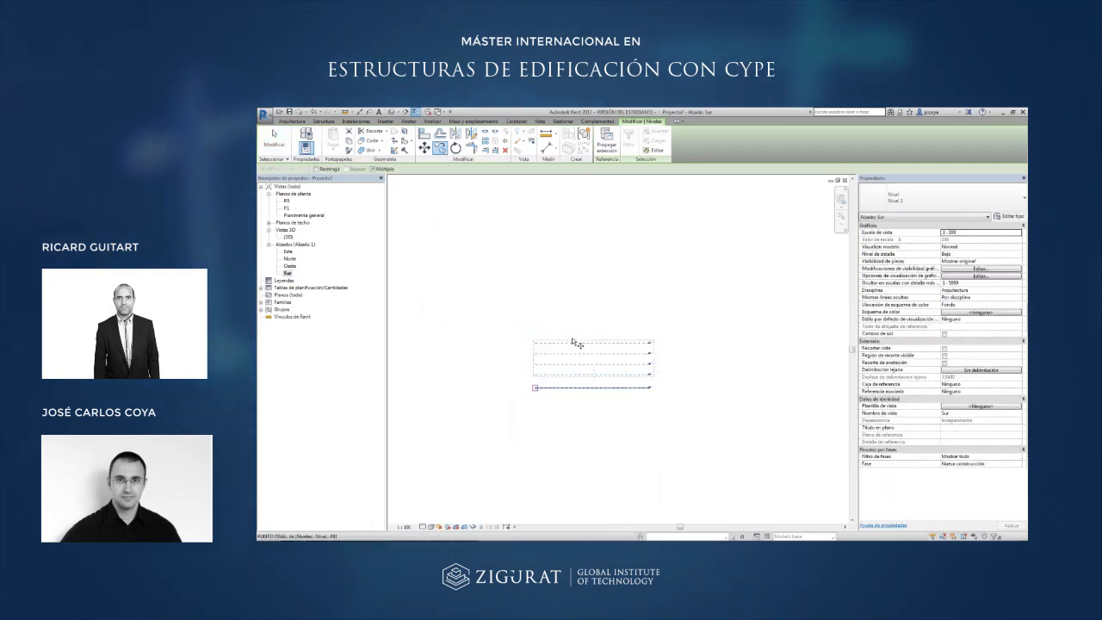
pyautogui.click(571, 326)
pyautogui.write('16')
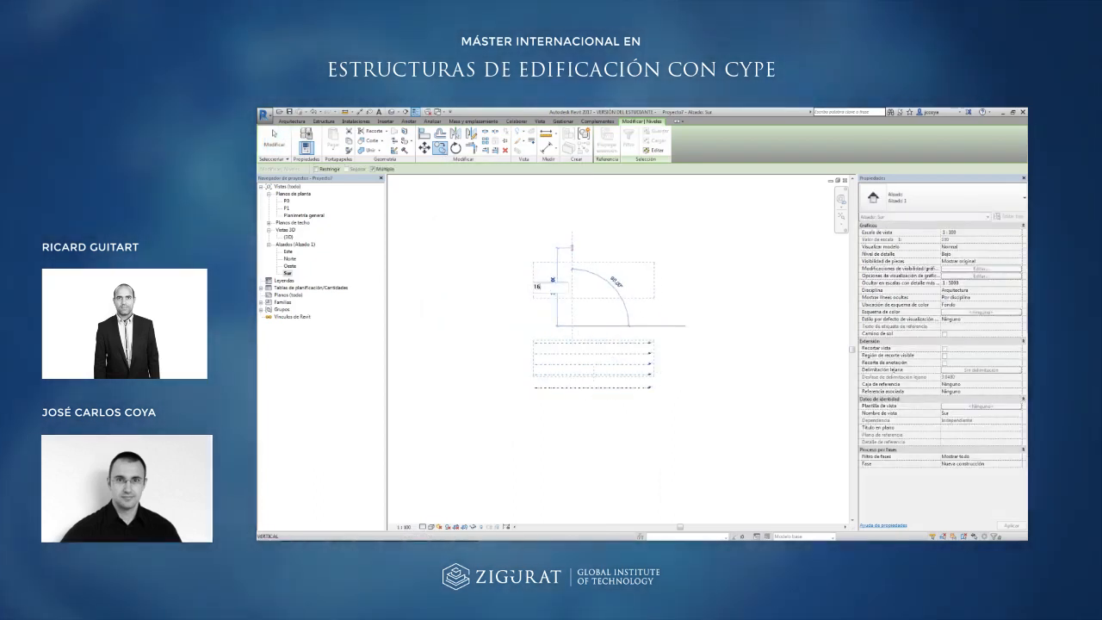
pyautogui.press('Return')
pyautogui.scroll(-1, 578, 299)
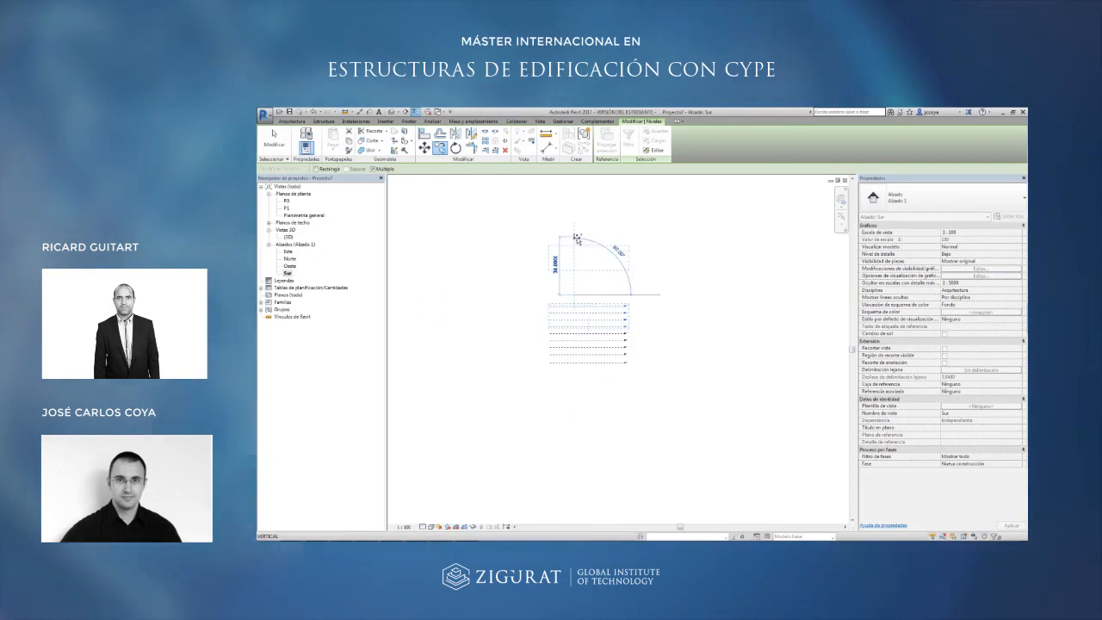
pyautogui.press('Escape')
pyautogui.scroll(8, 623, 256)
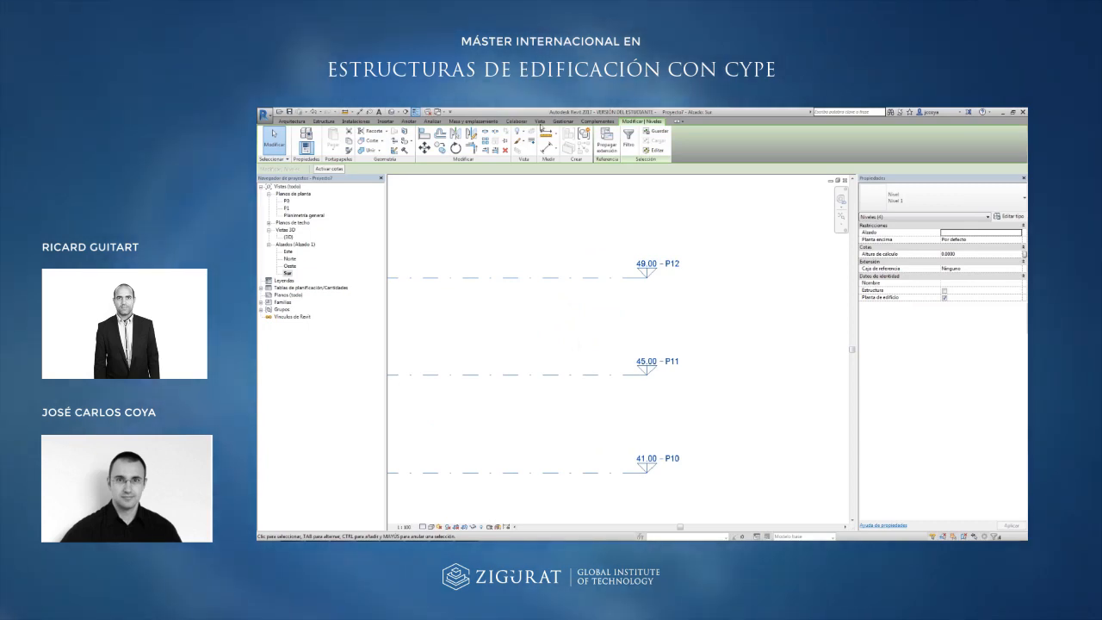
pyautogui.click(540, 122)
pyautogui.click(629, 142)
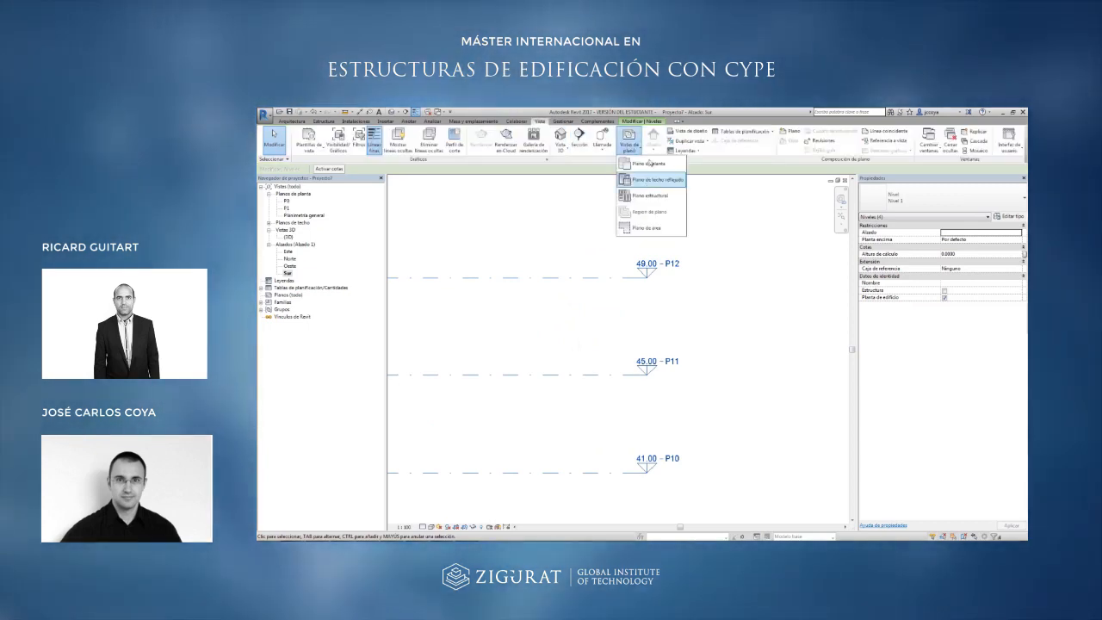
pyautogui.click(650, 162)
pyautogui.press('Escape')
pyautogui.press('Escape')
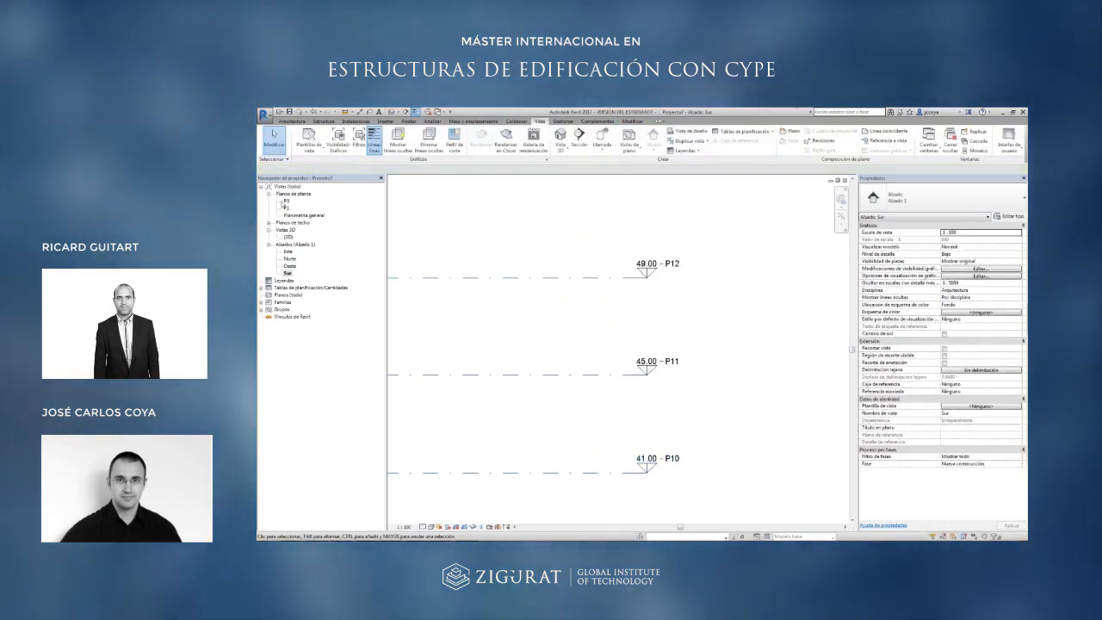
# Draw a new level about 3 m above P12, aligned with both ends of the levels below, with its plan view created.
pyautogui.scroll(-4, 664, 368)
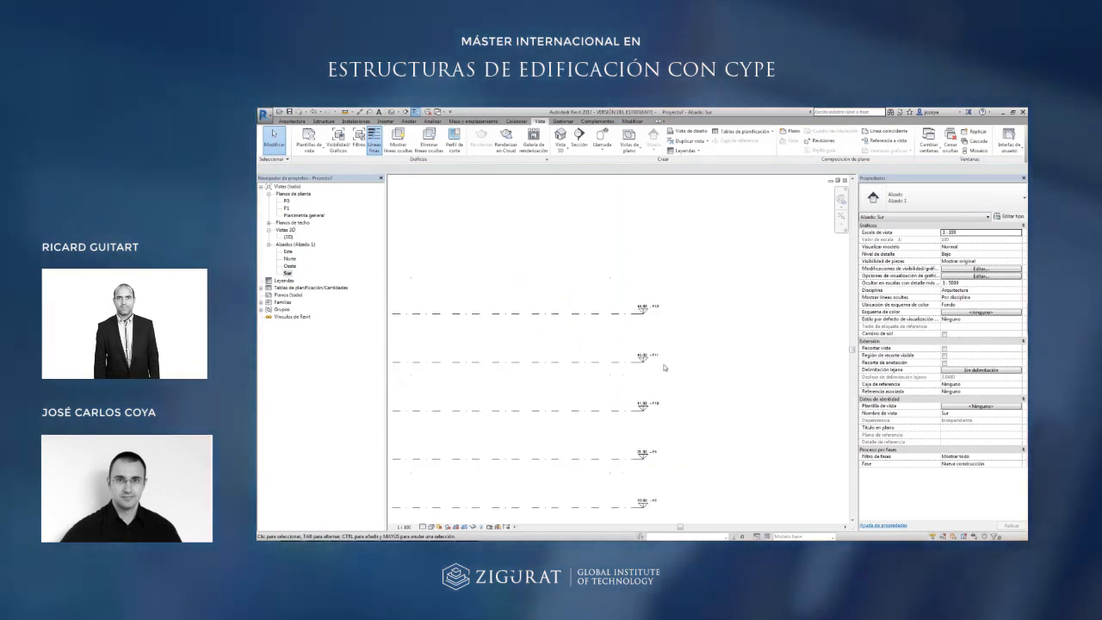
pyautogui.scroll(-3, 585, 386)
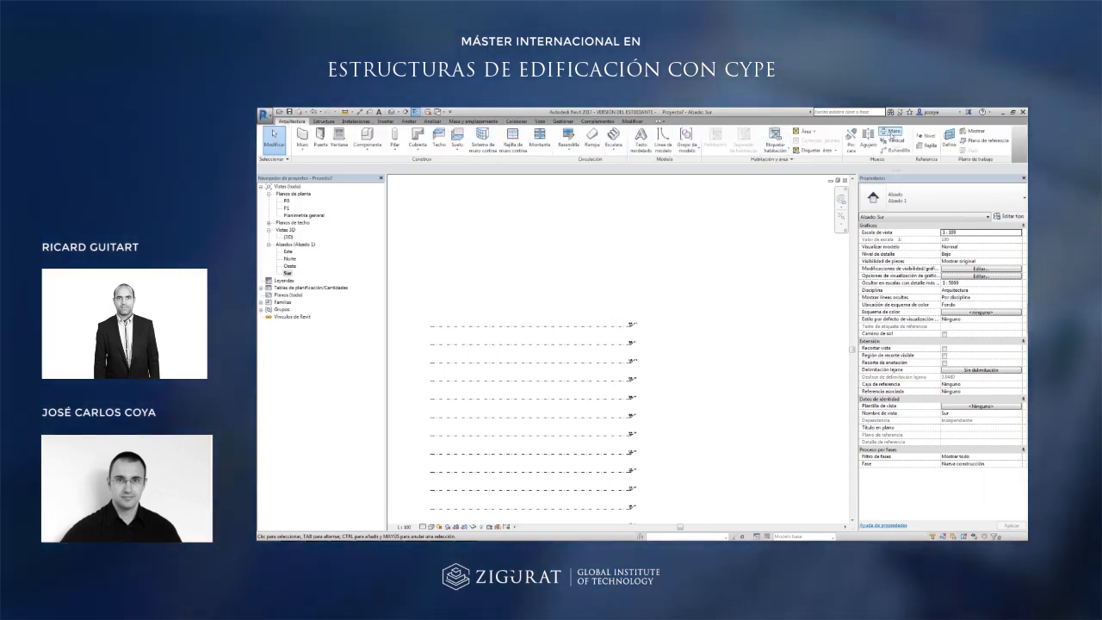
pyautogui.click(928, 135)
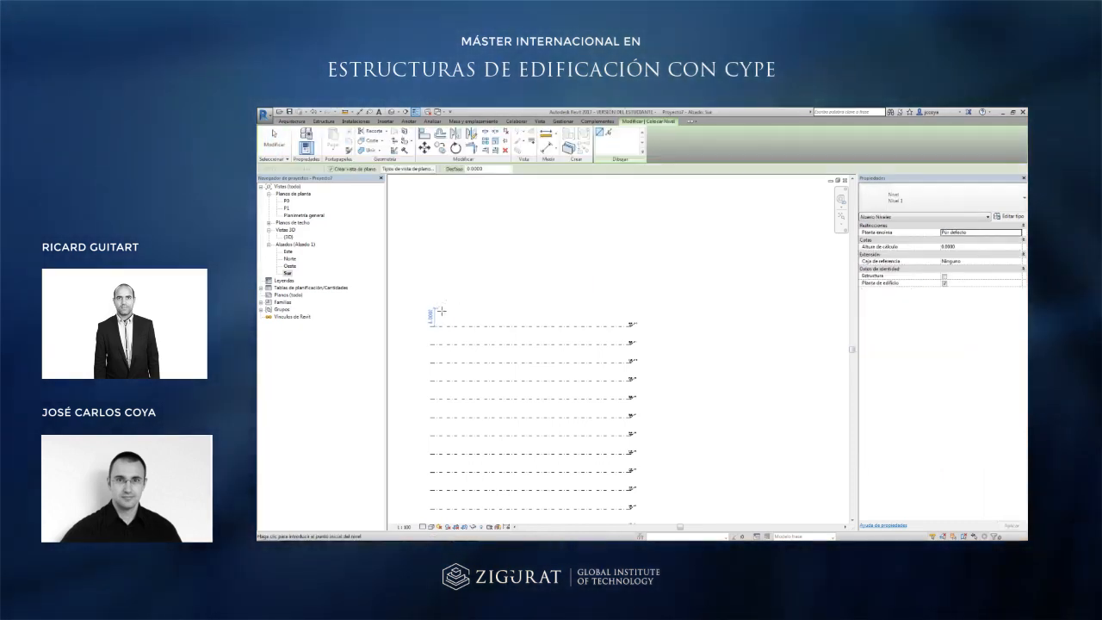
pyautogui.scroll(5, 440, 312)
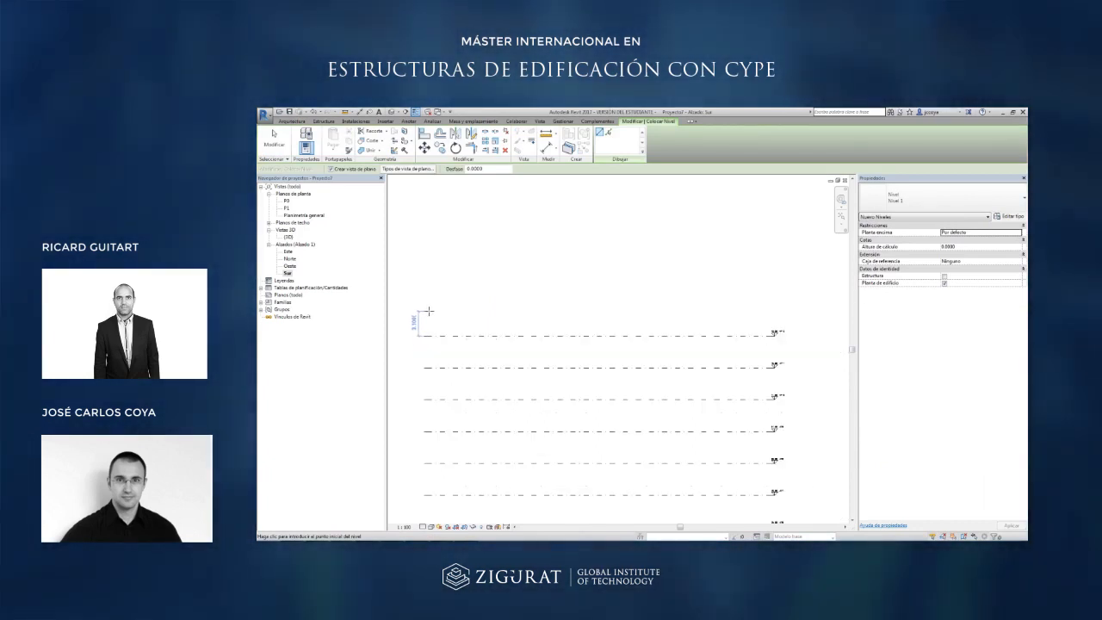
pyautogui.click(428, 312)
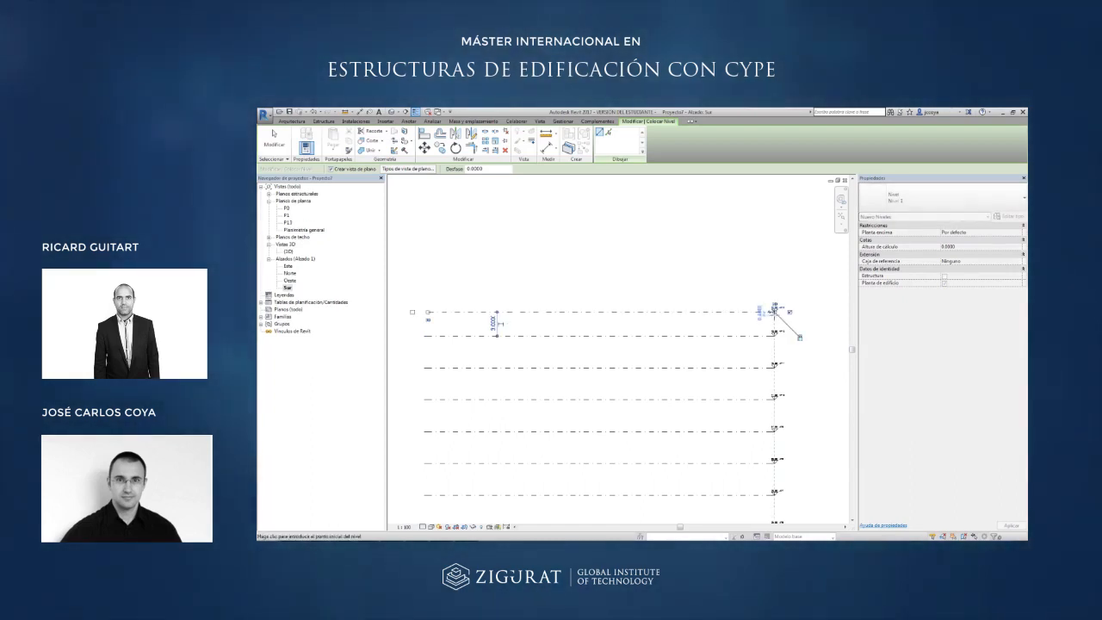
pyautogui.click(774, 311)
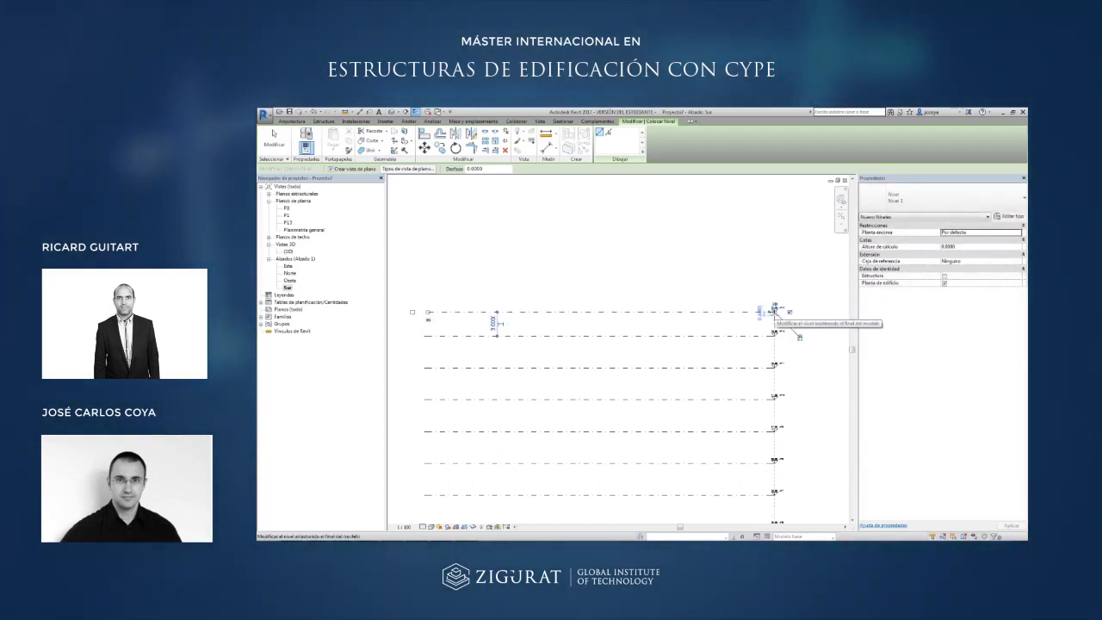
pyautogui.scroll(4, 786, 303)
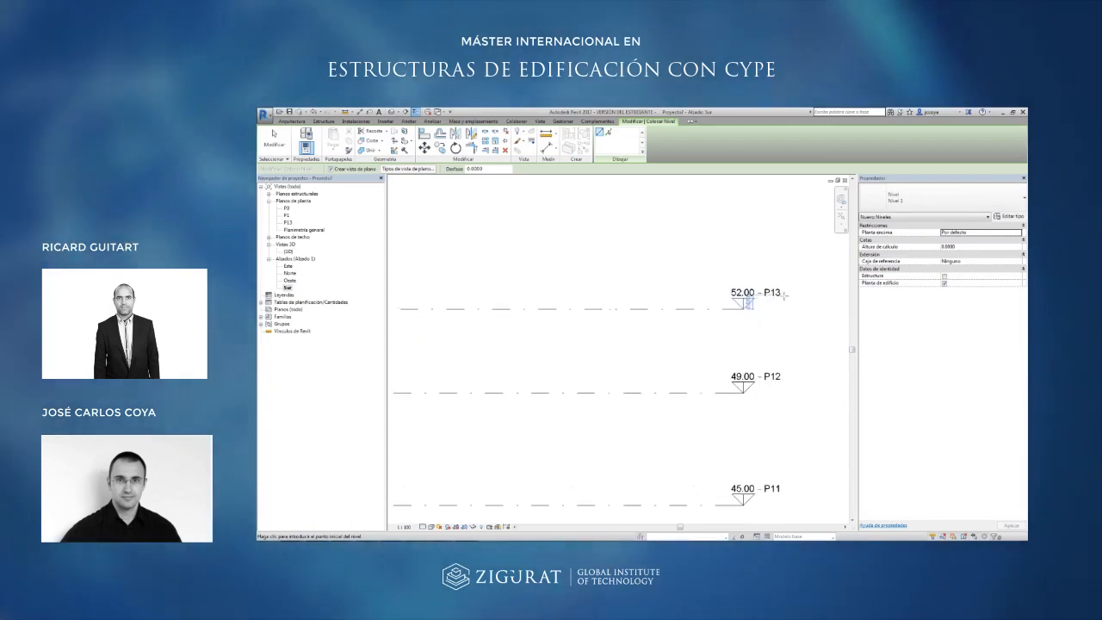
pyautogui.scroll(-5, 785, 295)
pyautogui.press('Escape')
pyautogui.press('Escape')
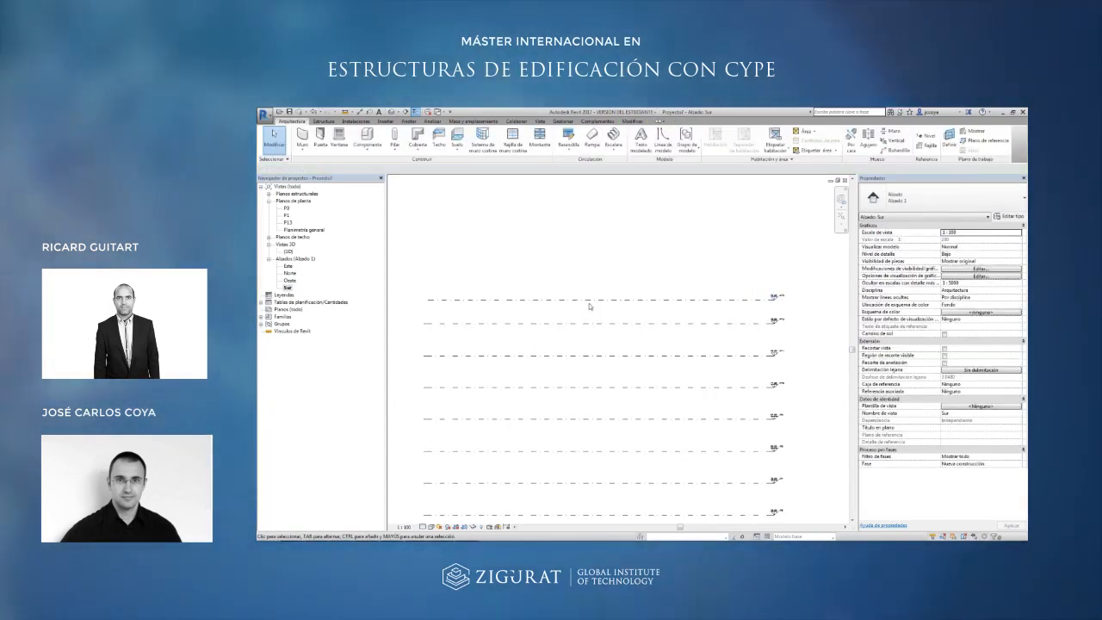
# Set the distance between the new top level P13 and level P12 to 4 m.
pyautogui.click(492, 301)
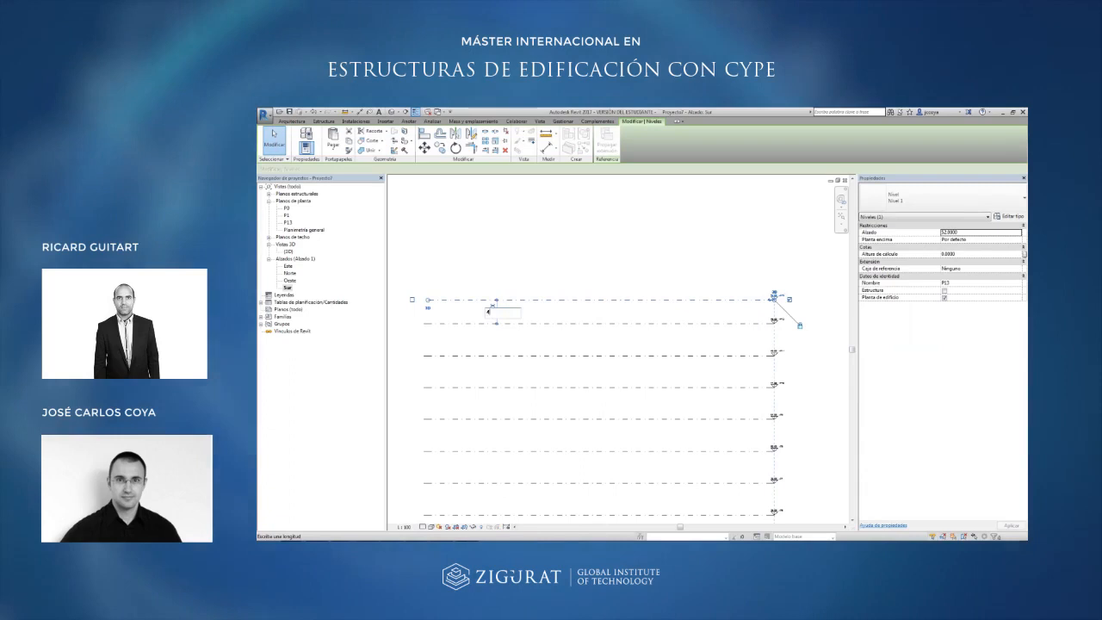
pyautogui.write('4')
pyautogui.press('Return')
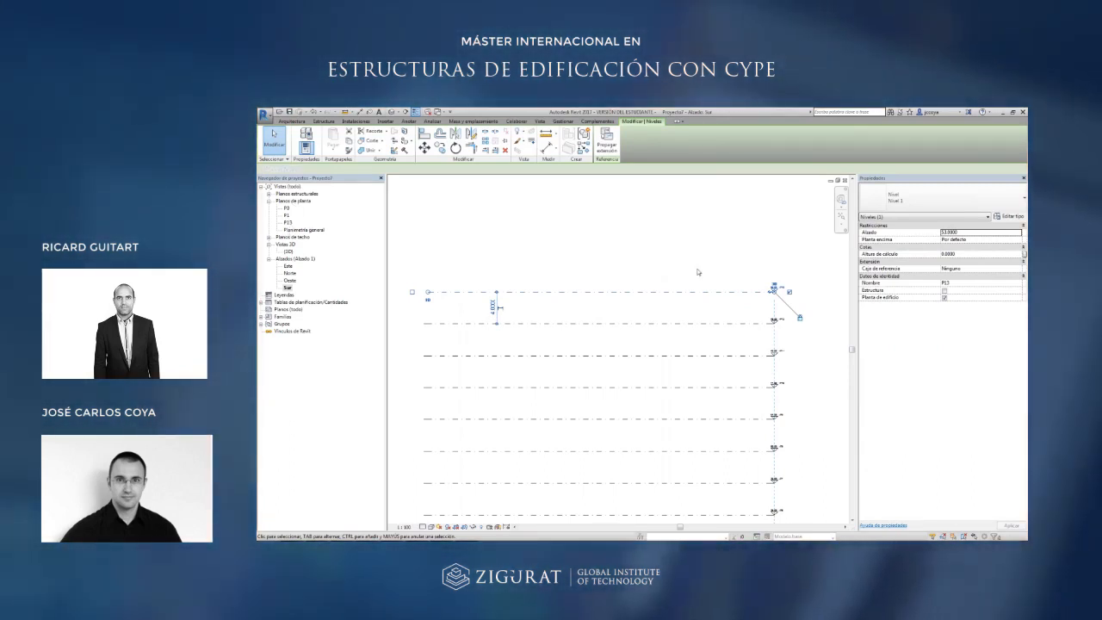
pyautogui.click(688, 246)
# Open the P0 floor plan and draw a horizontal grid line from right to left, just above the southern elevation marker.
pyautogui.scroll(-3, 688, 246)
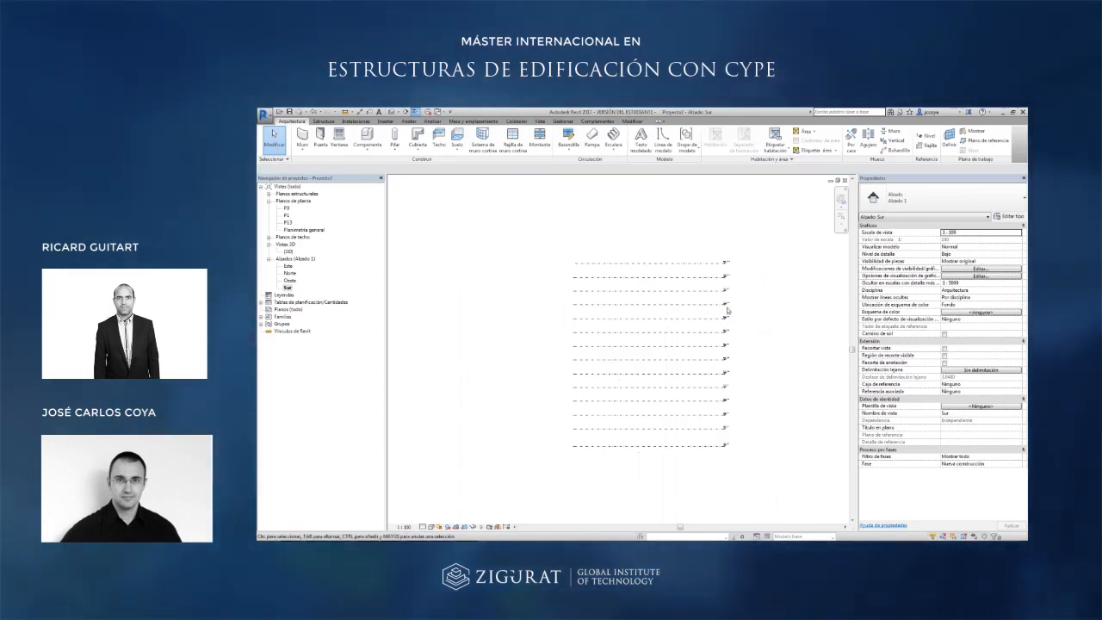
pyautogui.click(287, 208)
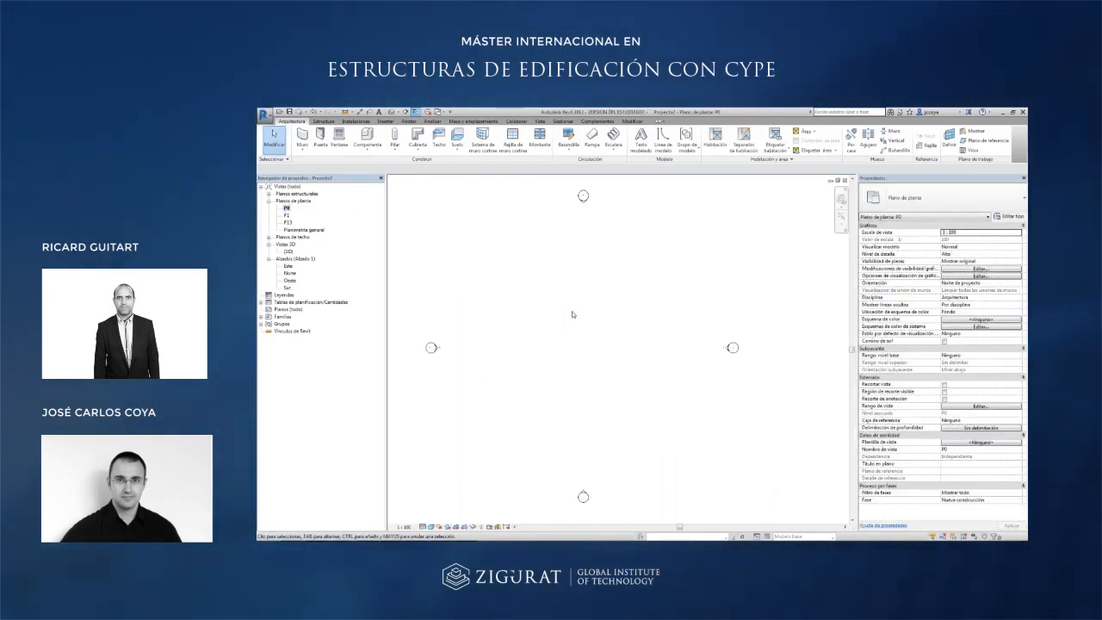
pyautogui.scroll(-3, 572, 314)
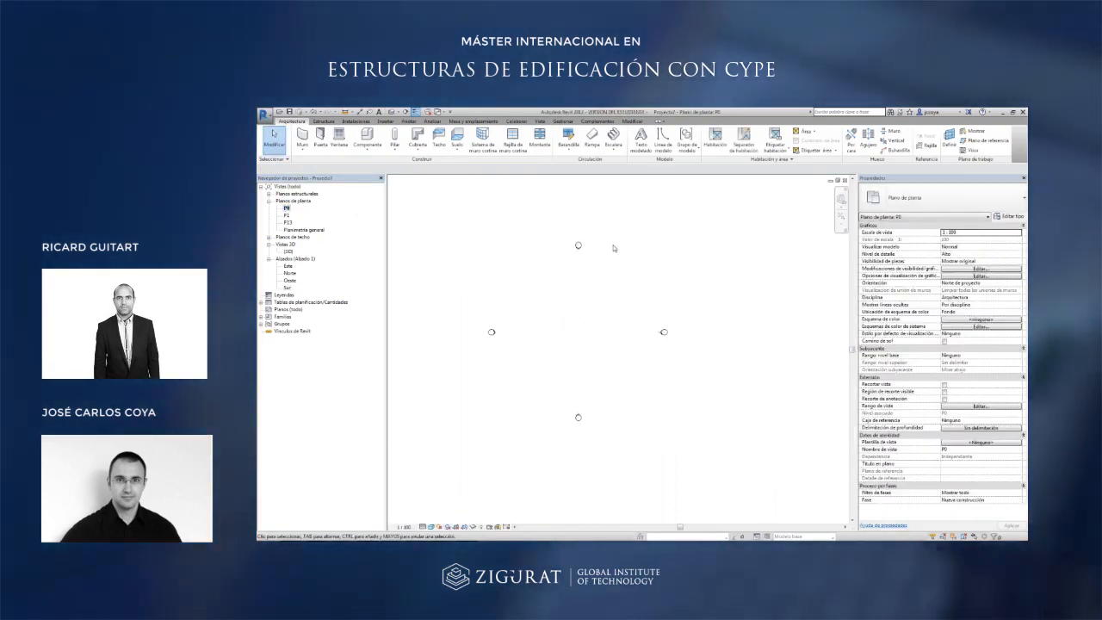
pyautogui.click(922, 146)
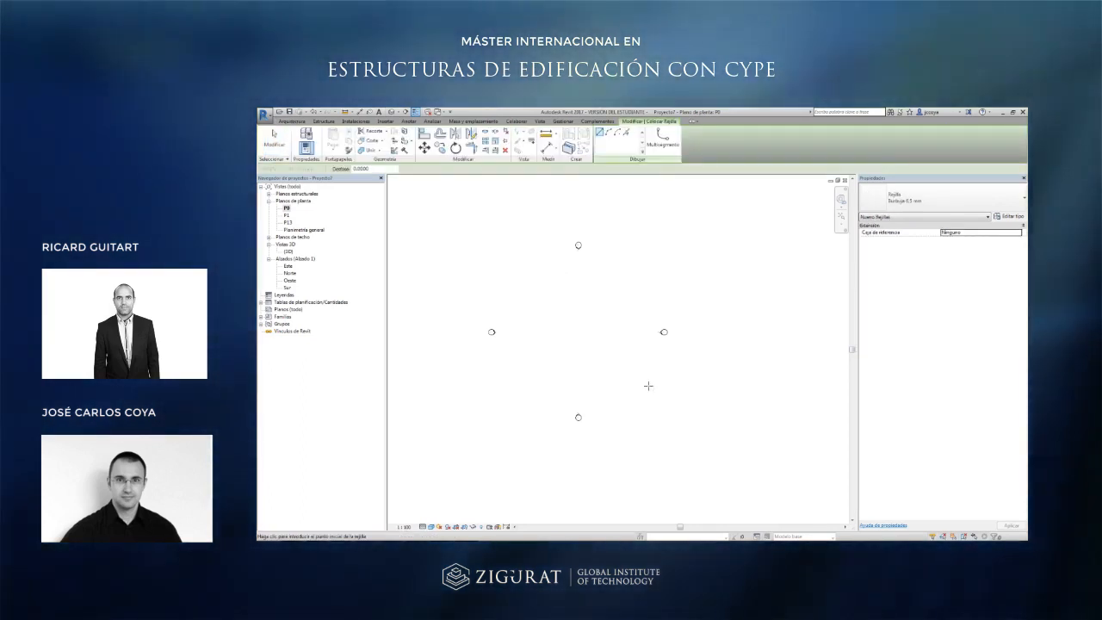
pyautogui.click(532, 385)
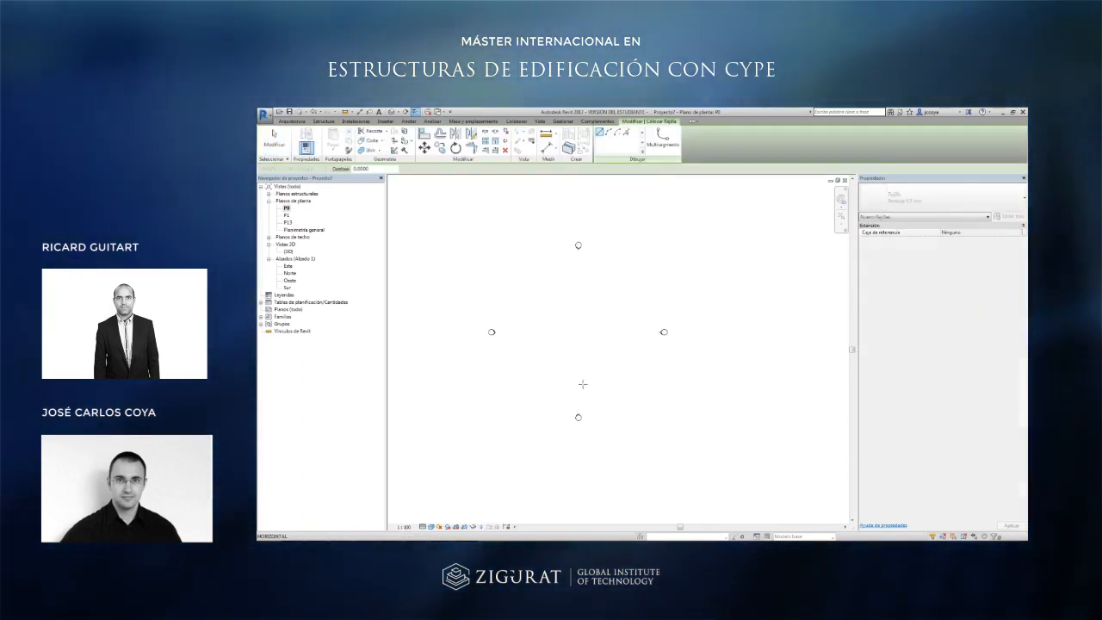
pyautogui.click(519, 384)
pyautogui.scroll(5, 520, 384)
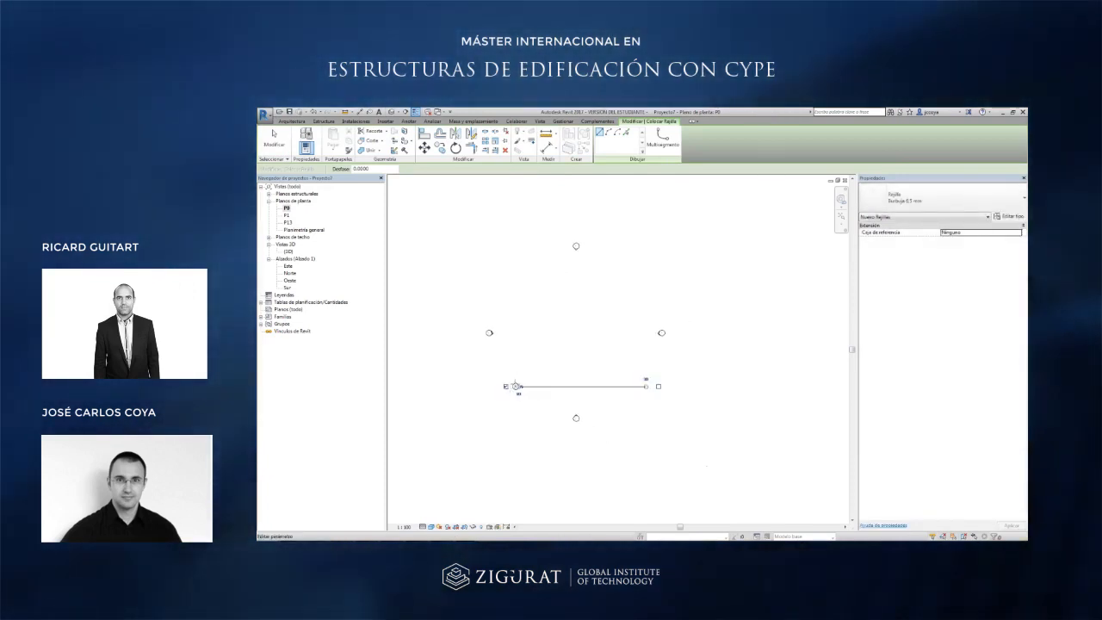
pyautogui.press('Escape')
pyautogui.press('Escape')
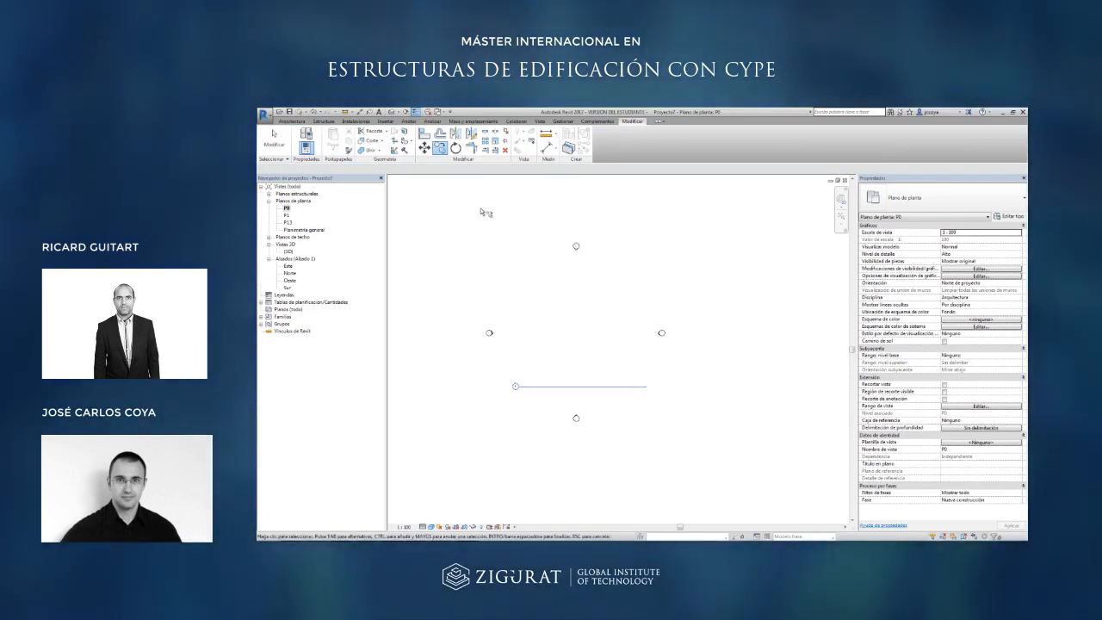
# Copy the horizontal grid line upward three times at 7.2 m spacing.
pyautogui.click(557, 386)
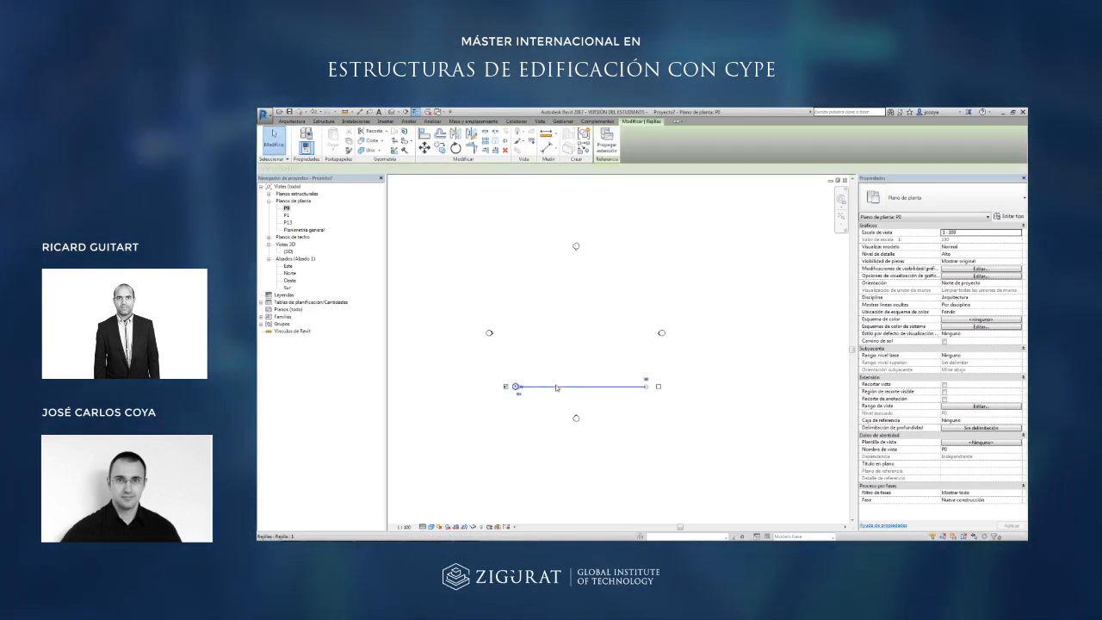
pyautogui.click(440, 147)
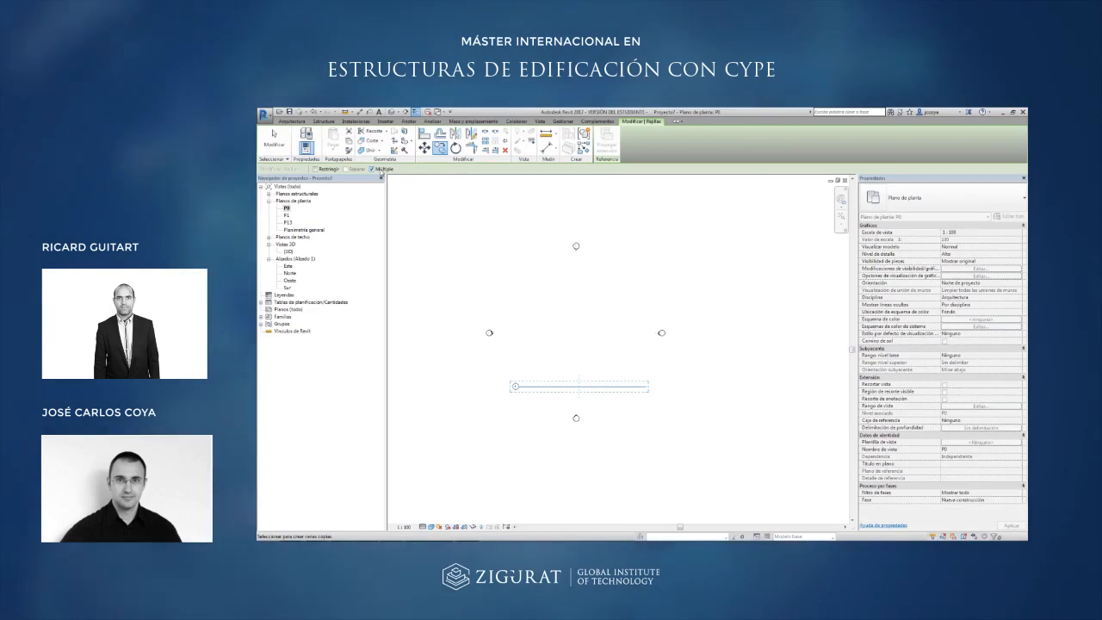
pyautogui.click(569, 353)
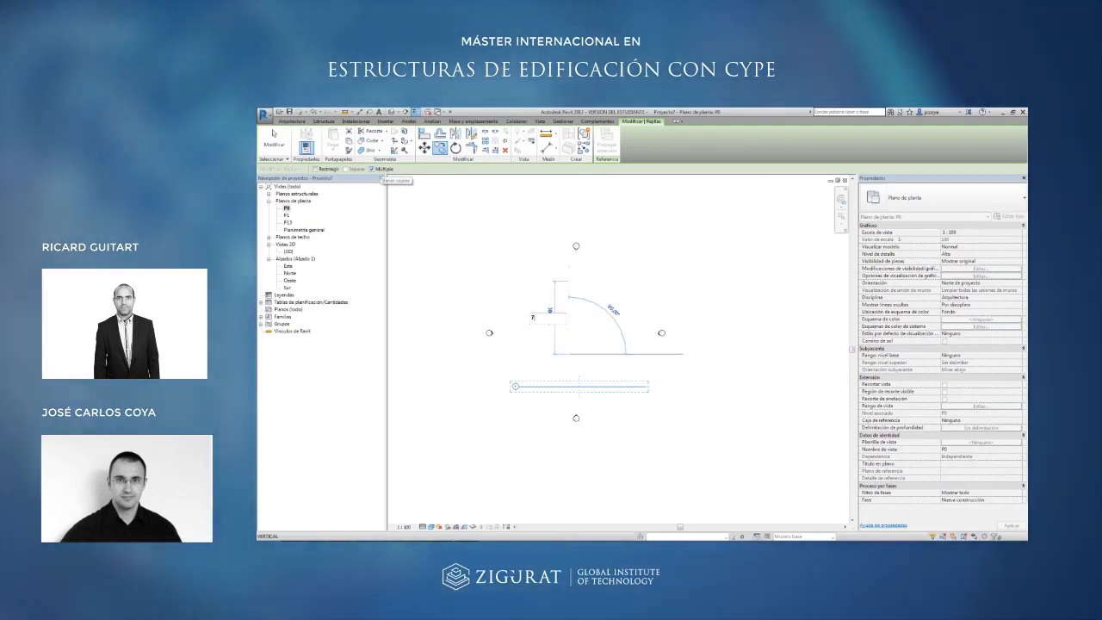
pyautogui.write('7')
pyautogui.press('Return')
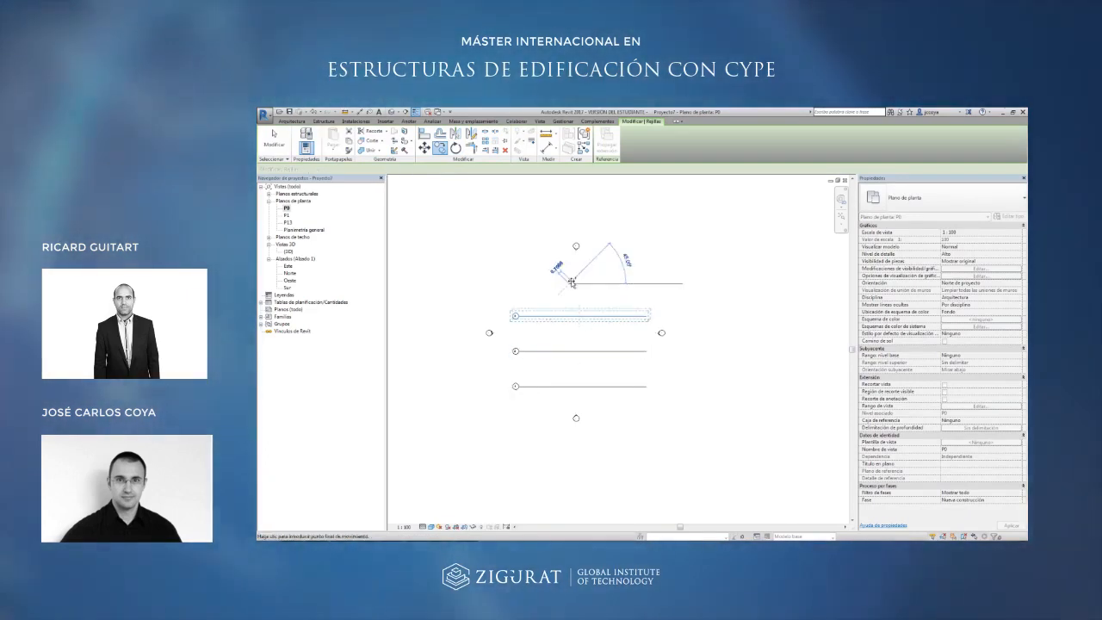
pyautogui.press('Escape')
pyautogui.press('Escape')
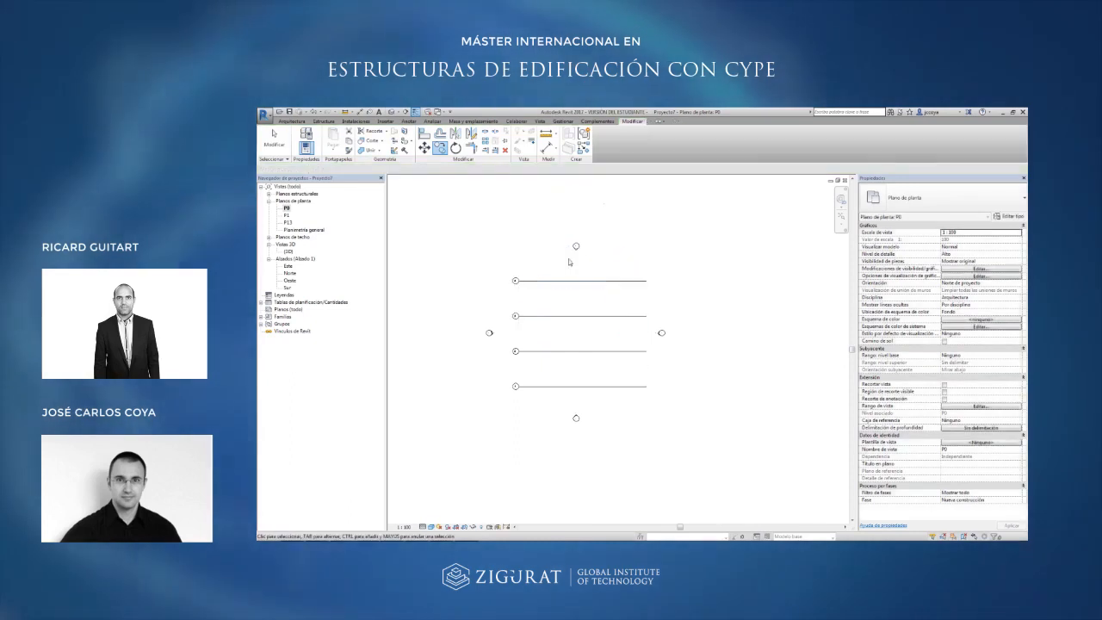
pyautogui.scroll(2, 635, 264)
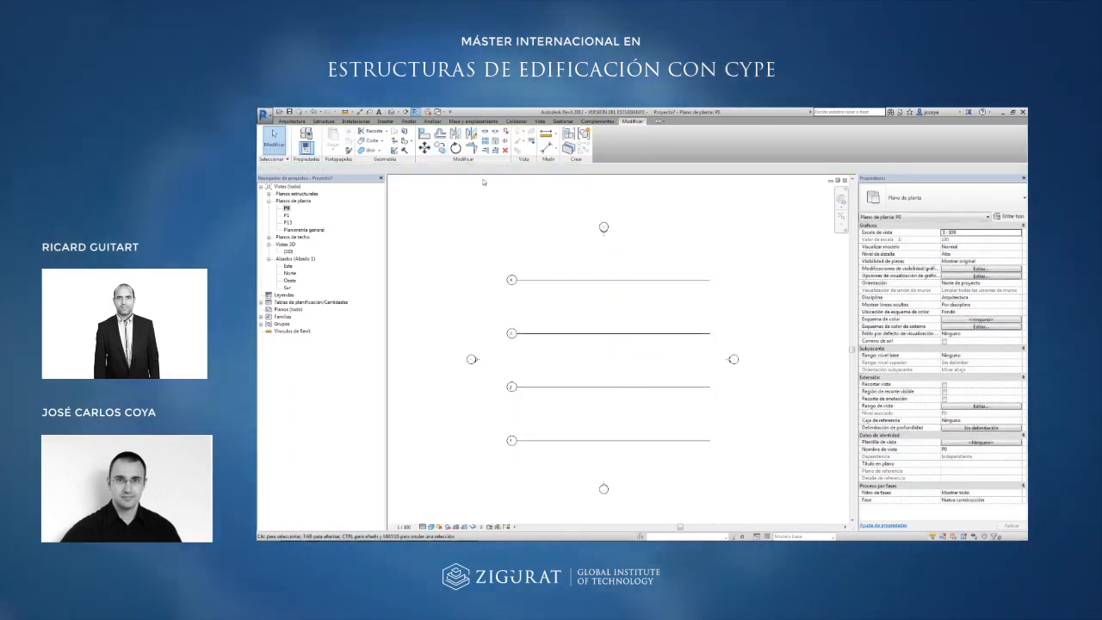
# Draw a vertical grid line upward across the four horizontal grids near their bubble ends and name it A.
pyautogui.click(296, 121)
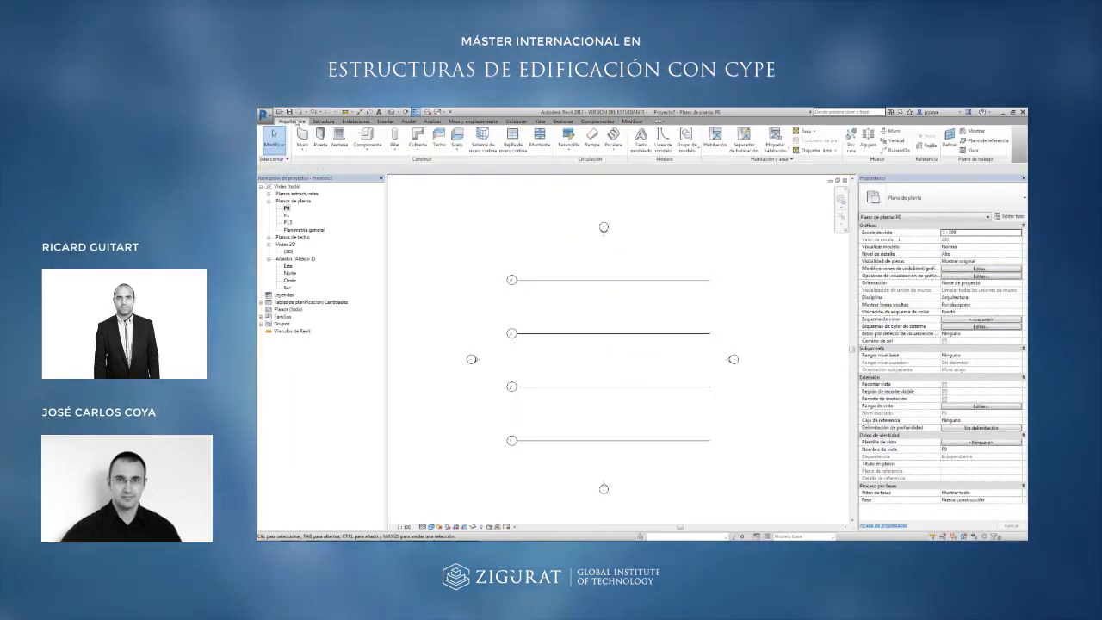
pyautogui.click(929, 144)
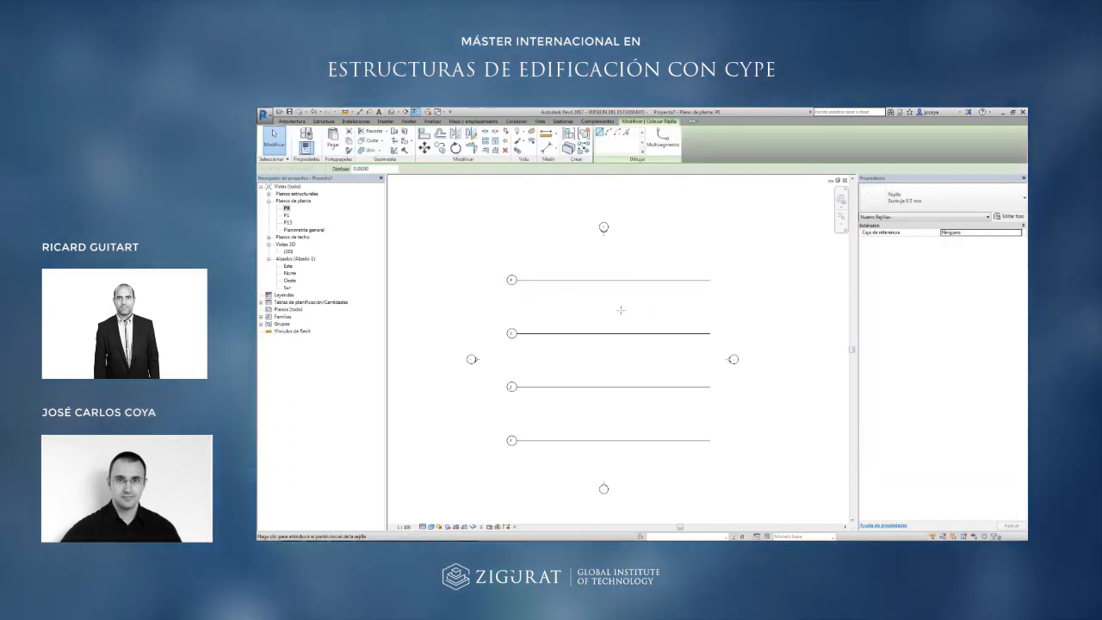
pyautogui.click(533, 450)
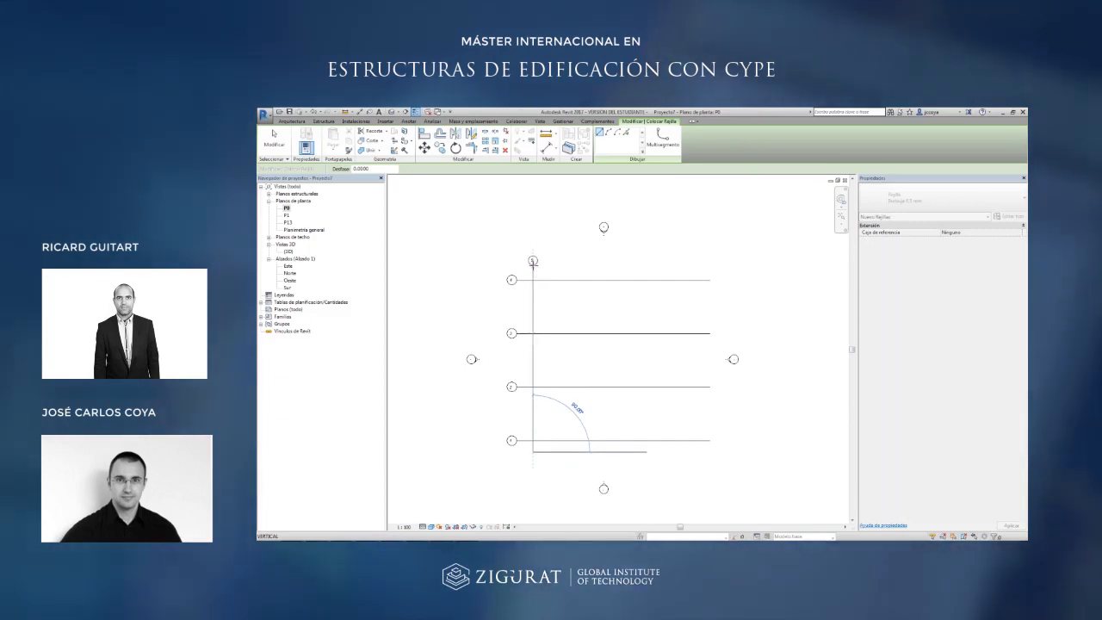
pyautogui.click(533, 261)
pyautogui.press('Escape')
pyautogui.press('Escape')
pyautogui.scroll(4, 534, 263)
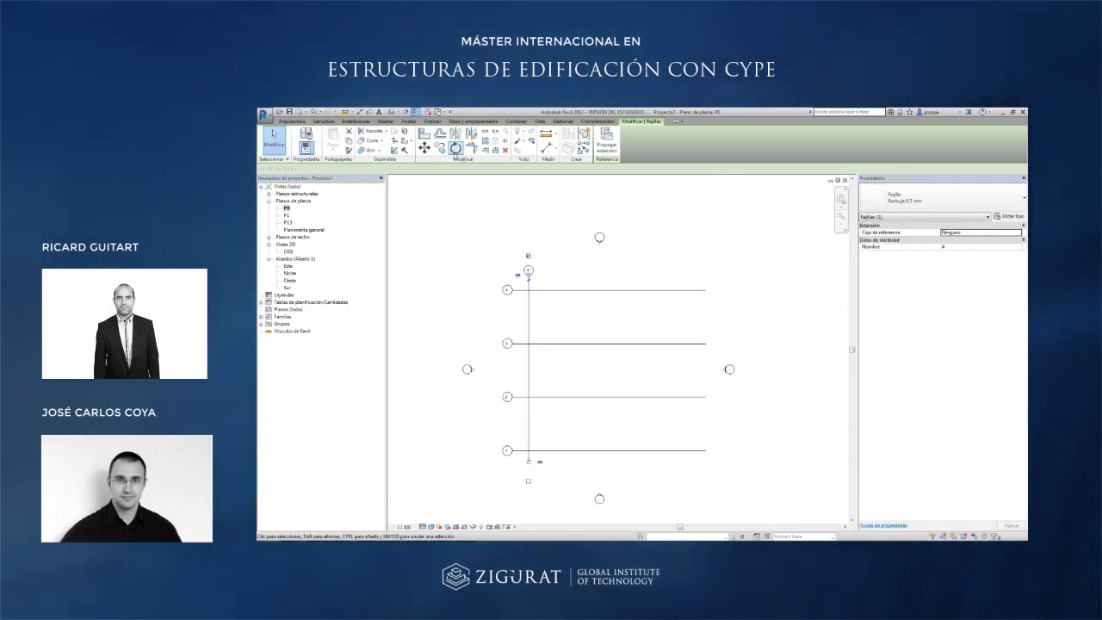
# Copy grid A horizontally to the right three times, spaced 7.2 m apart.
pyautogui.click(441, 151)
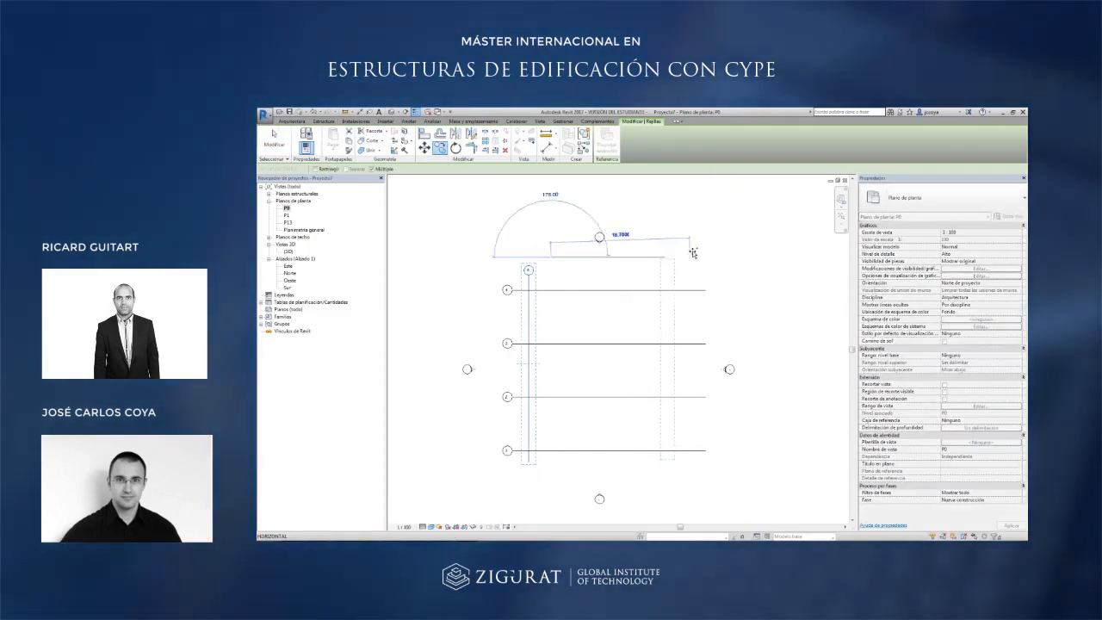
pyautogui.write('7.15')
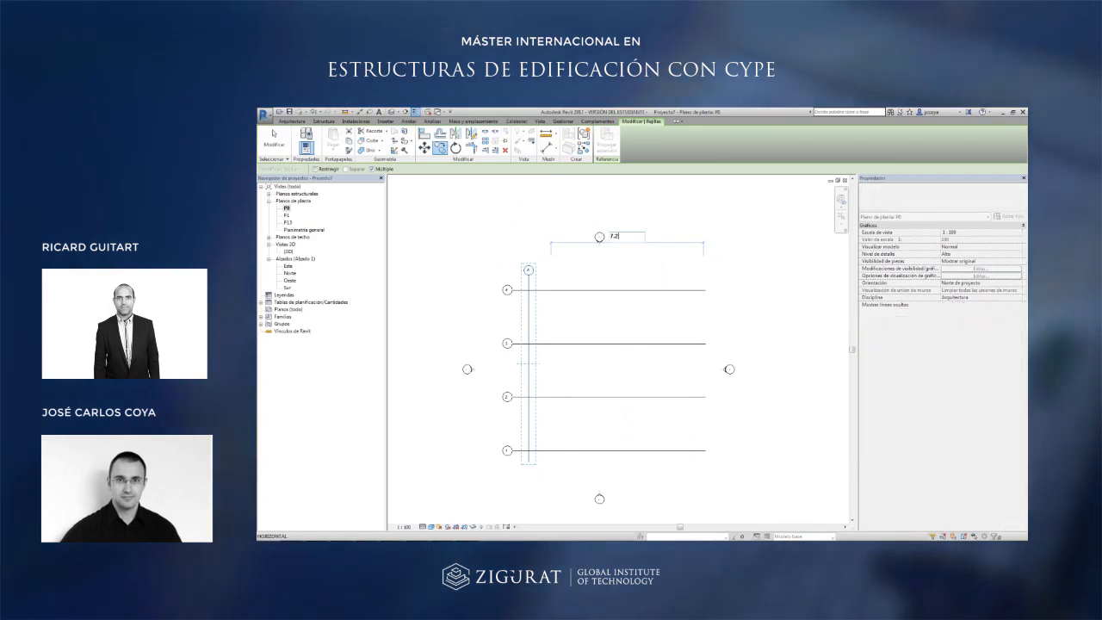
pyautogui.press('Return')
pyautogui.write('7.15')
pyautogui.press('Return')
pyautogui.write('7.2')
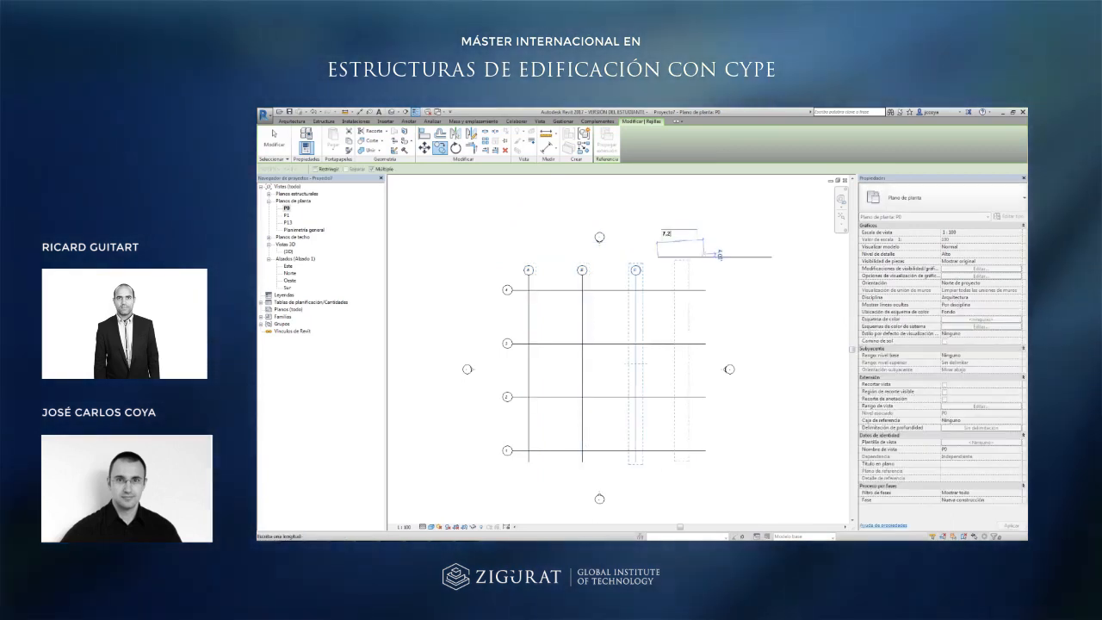
pyautogui.press('Escape')
pyautogui.press('Escape')
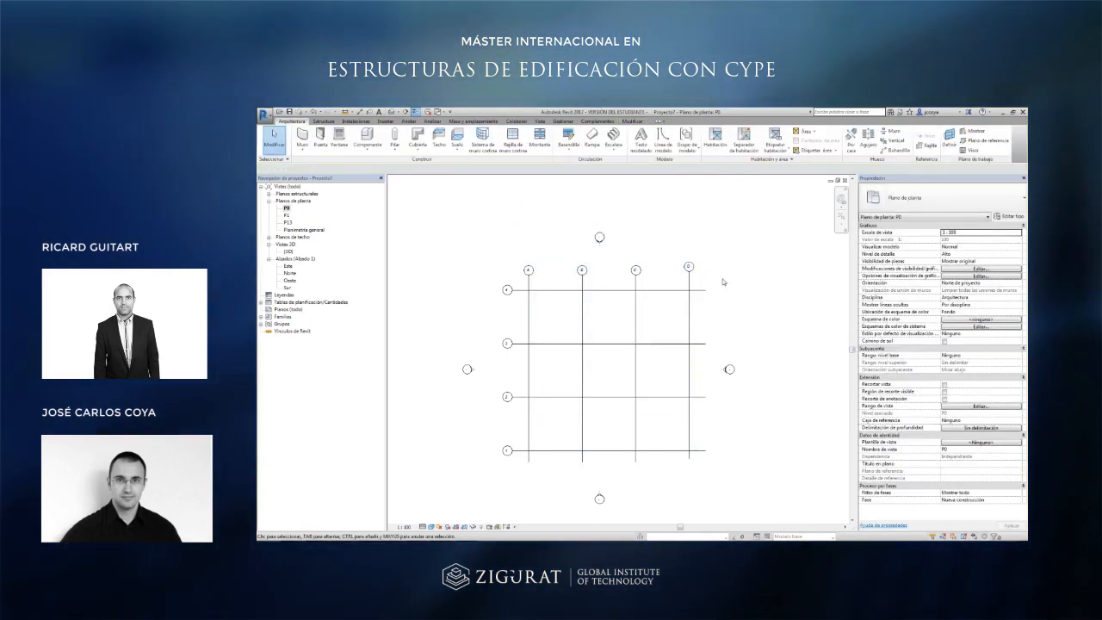
# Undo the misaligned copy of grid D and copy grid C horizontally to the right again at the same spacing.
pyautogui.moveTo(651, 292); pyautogui.dragTo(637, 288)
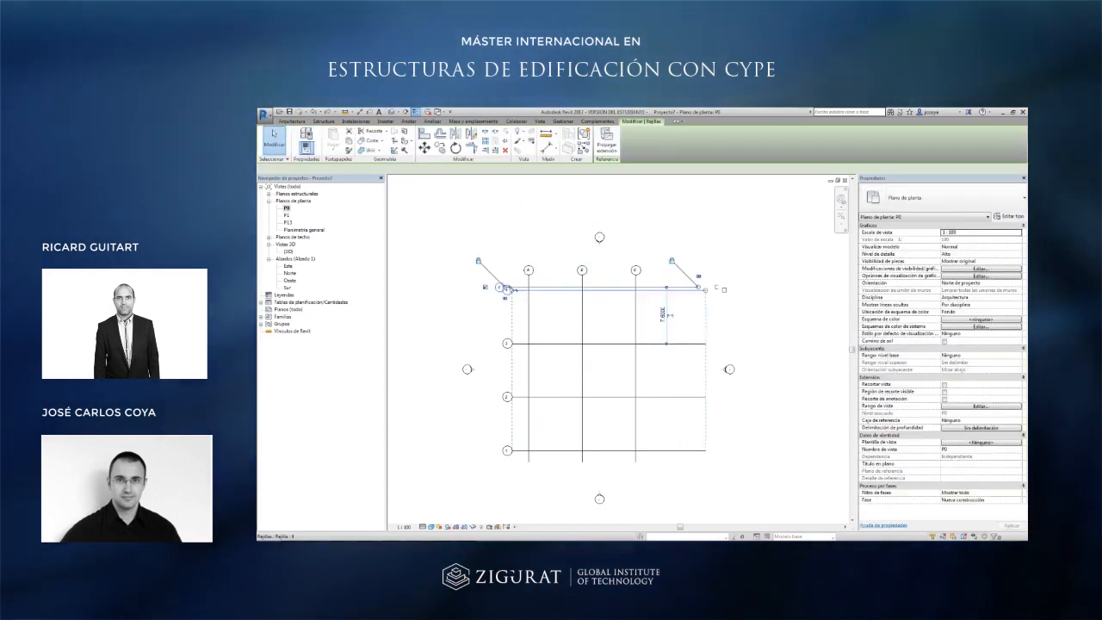
pyautogui.click(637, 290)
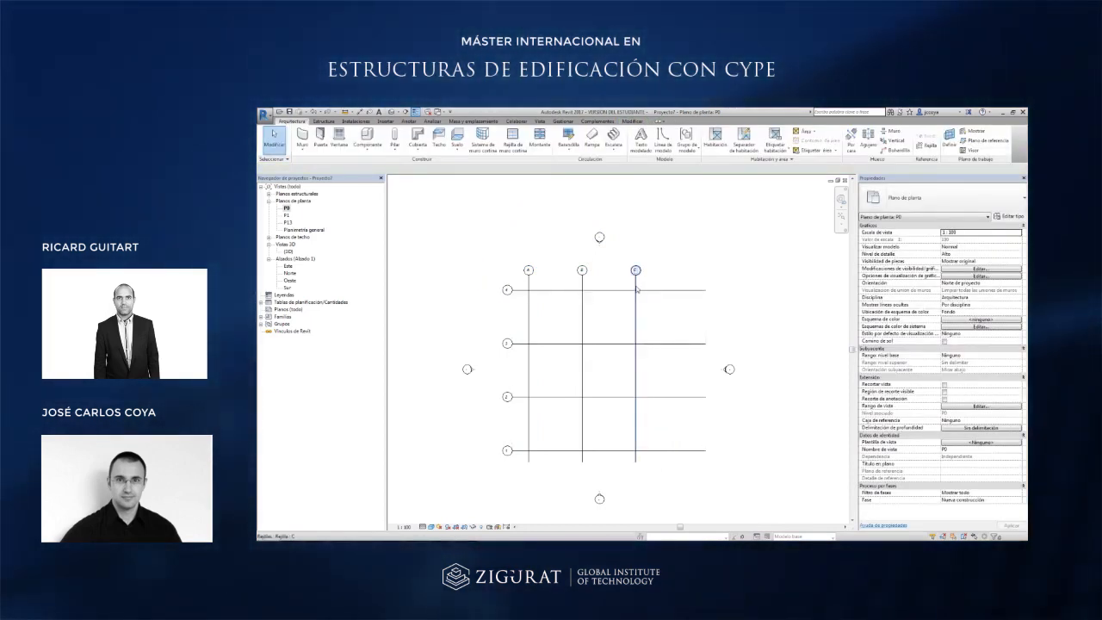
pyautogui.click(636, 288)
pyautogui.press('m')
pyautogui.press('v')
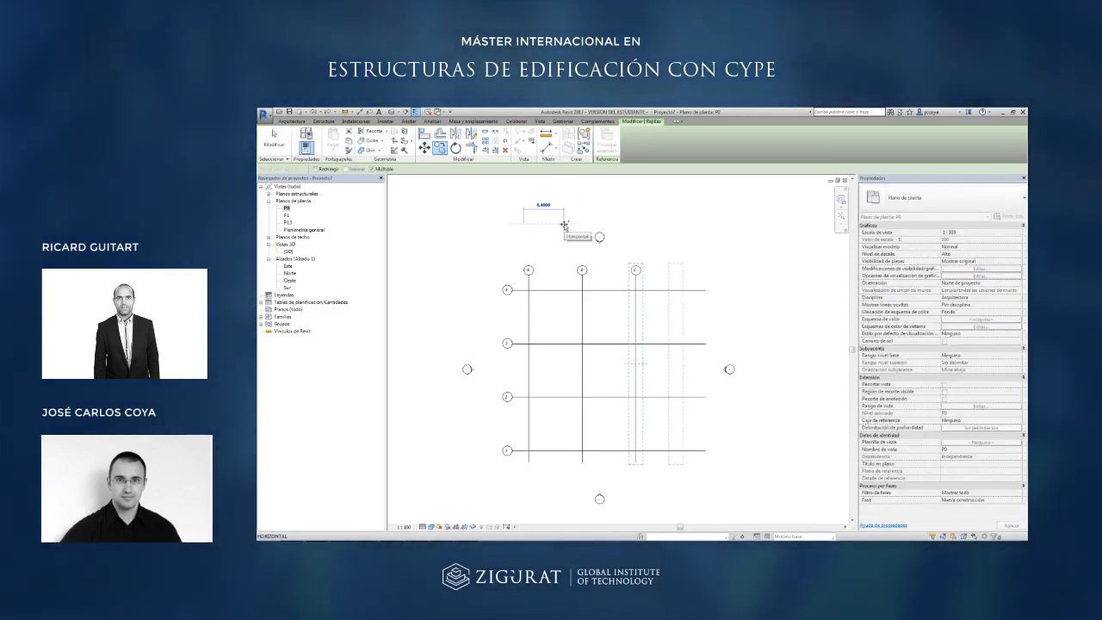
pyautogui.press('Escape')
pyautogui.press('Escape')
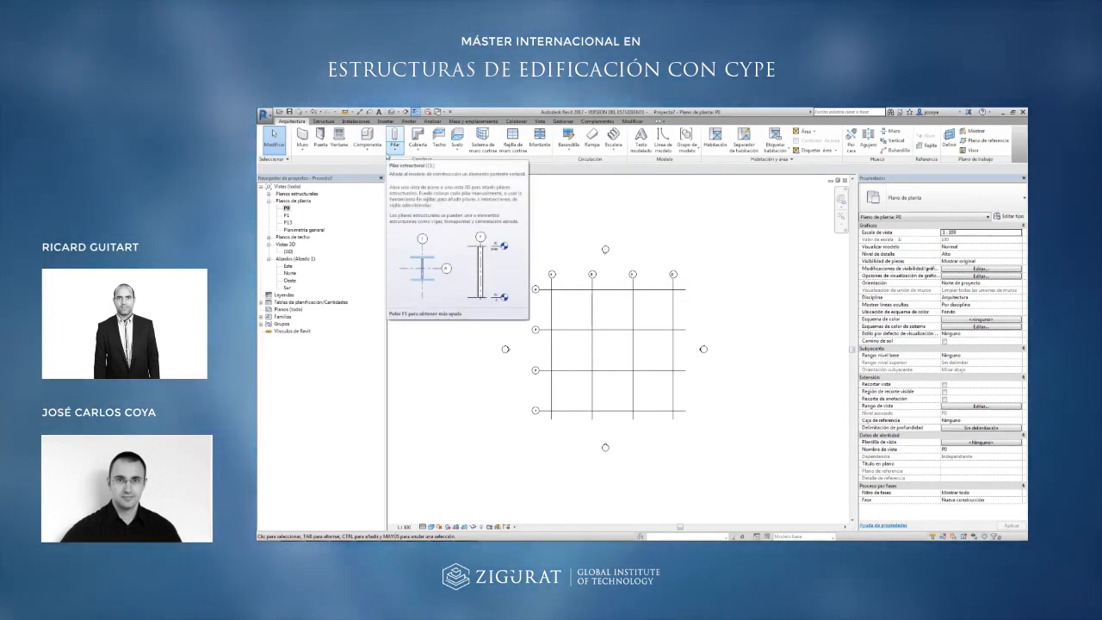
# Start a structural column and choose the 300 x 300 mm type of the Pilar rectangular hormigón family.
pyautogui.click(394, 148)
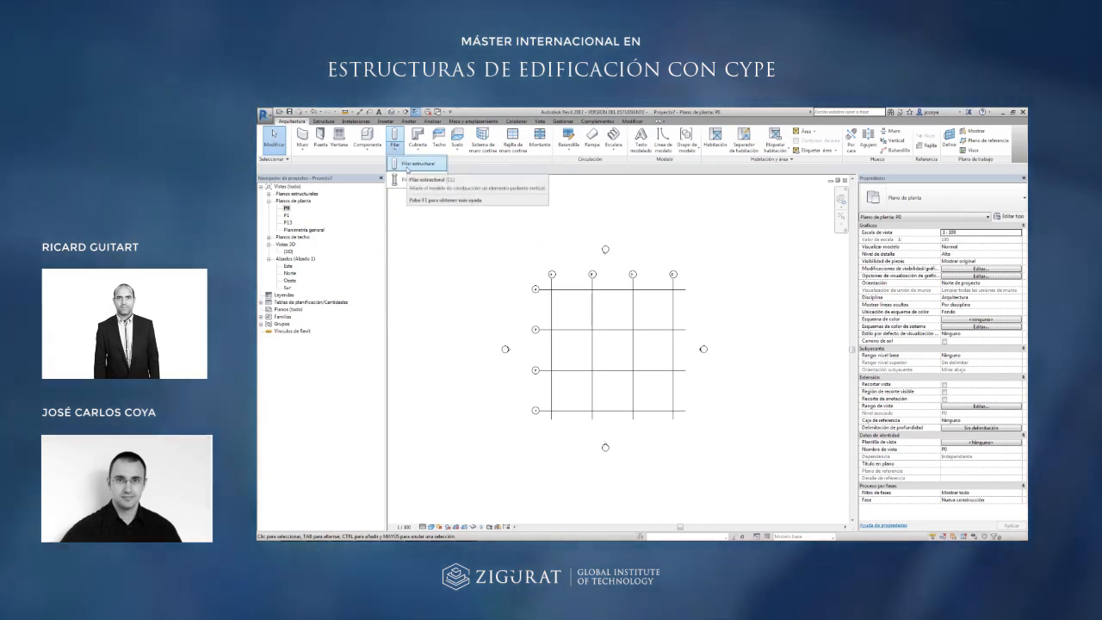
pyautogui.click(410, 164)
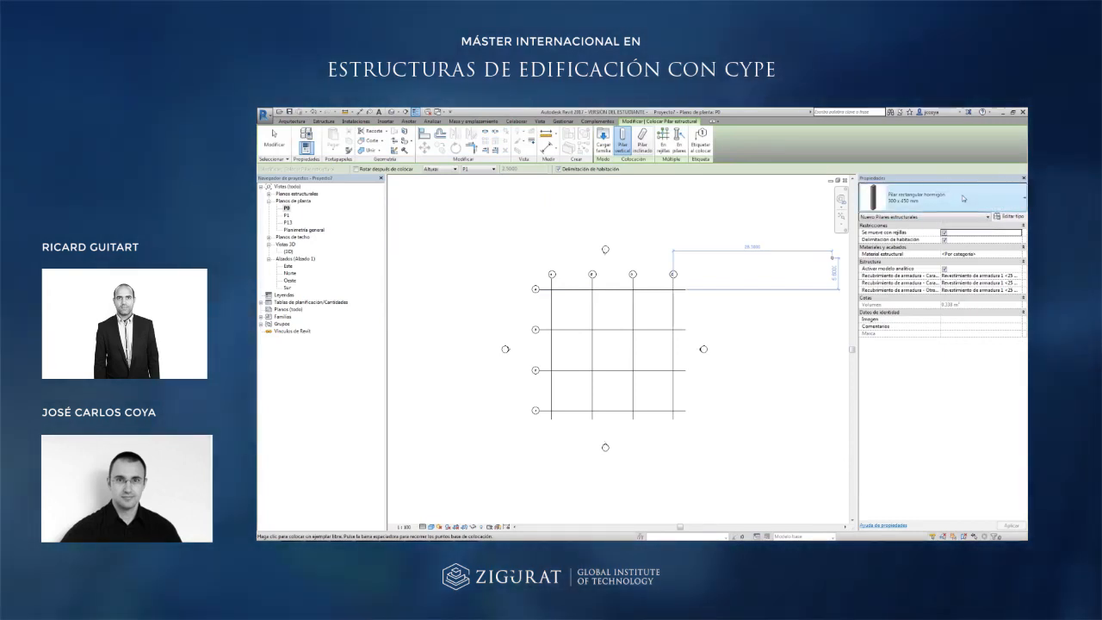
pyautogui.click(990, 198)
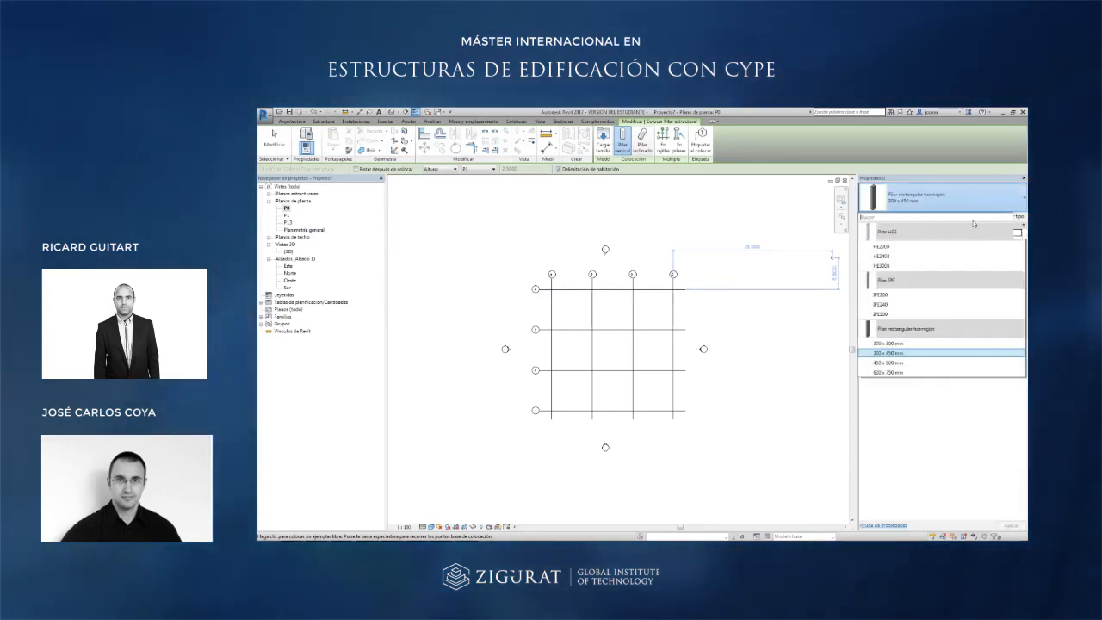
pyautogui.click(889, 343)
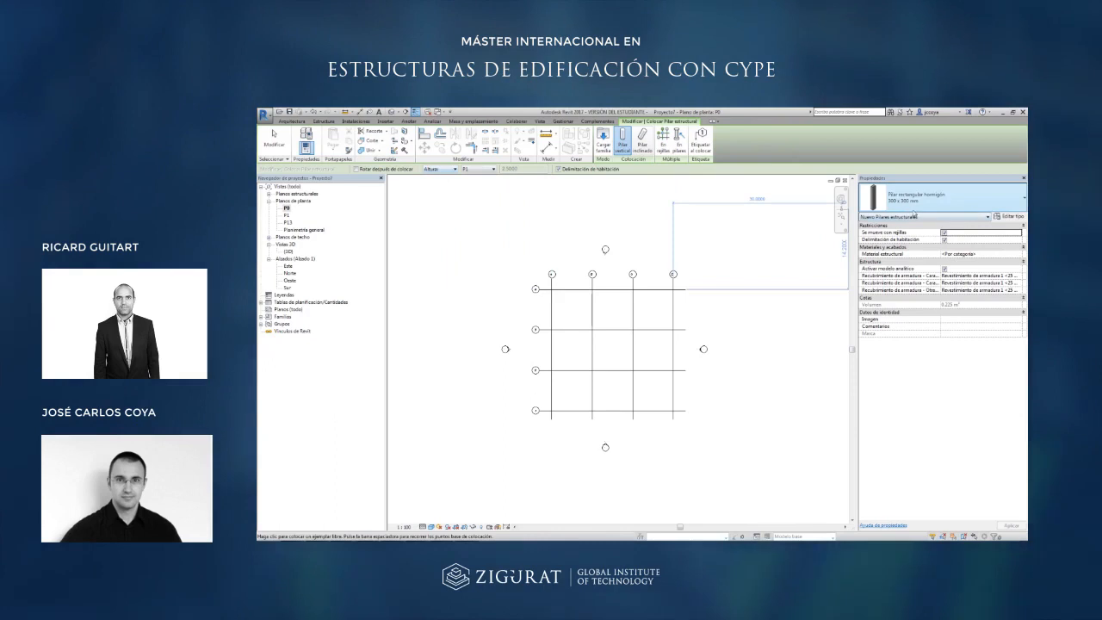
# Set the column to extend by height (Altura) up to level P13 and place one at the intersection of grids A and 1.
pyautogui.click(444, 170)
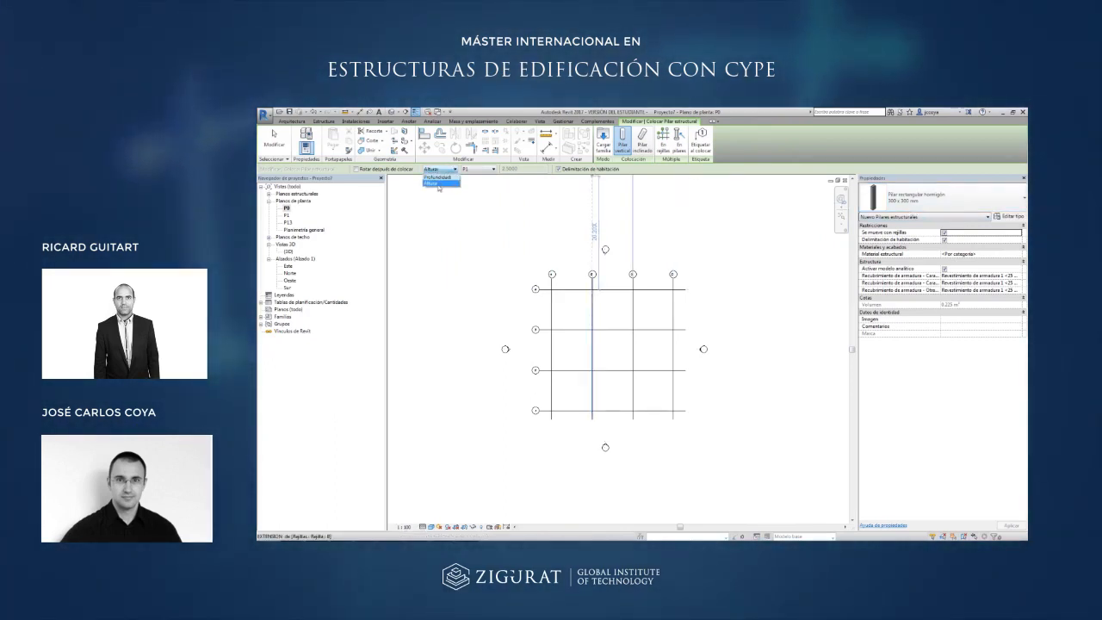
pyautogui.click(437, 176)
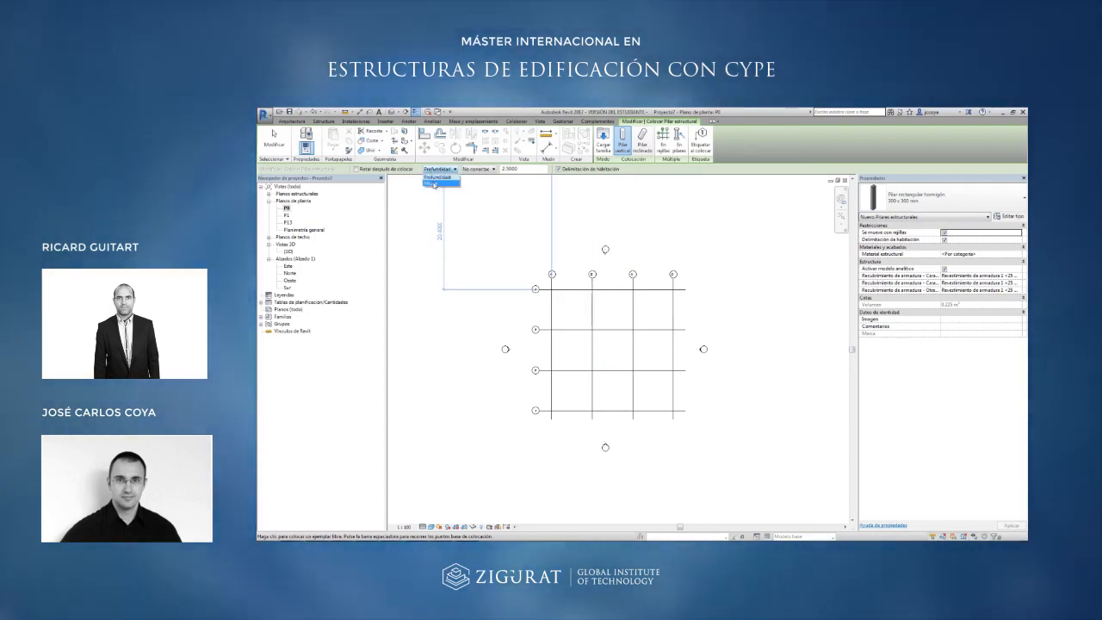
pyautogui.click(431, 182)
pyautogui.click(476, 170)
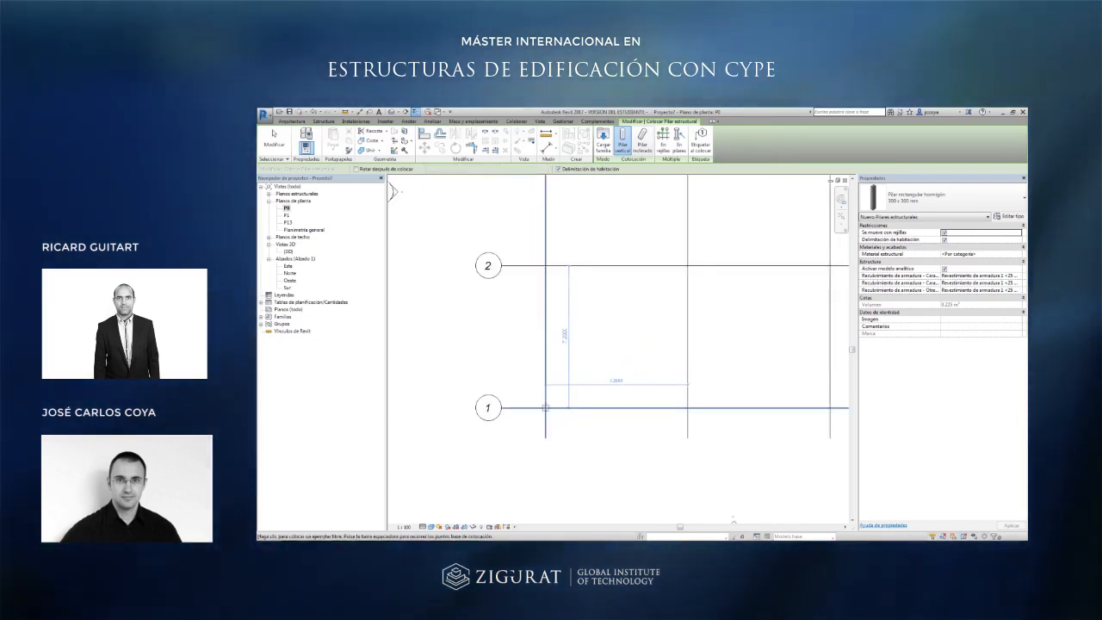
pyautogui.scroll(-3, 545, 406)
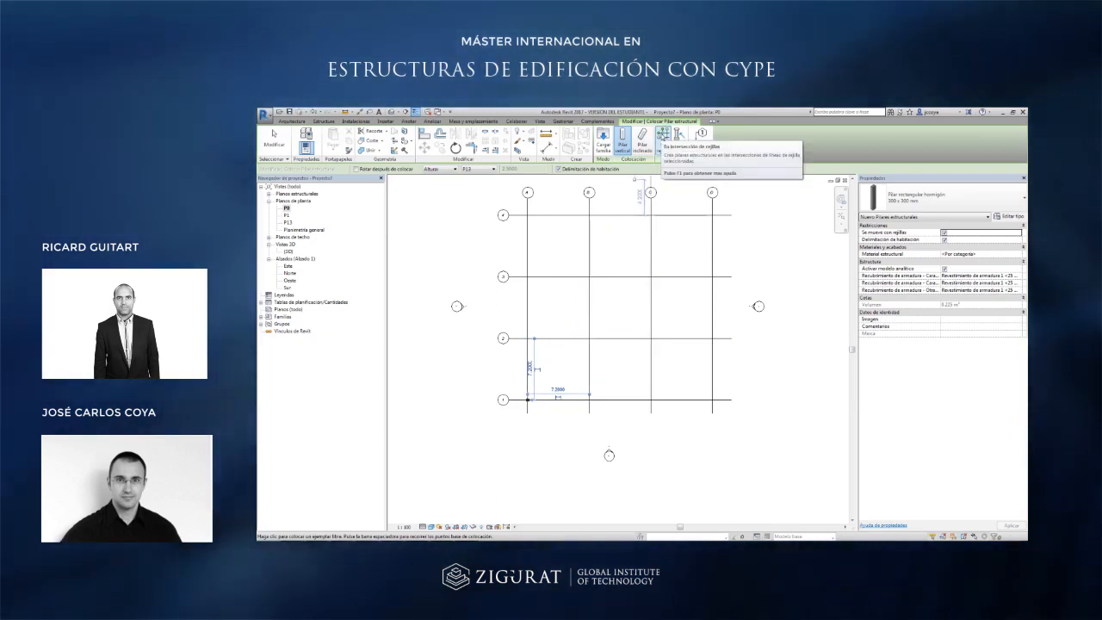
# Place structural columns at all intersections of the selected grids 1 to 4 and A to D.
pyautogui.click(662, 134)
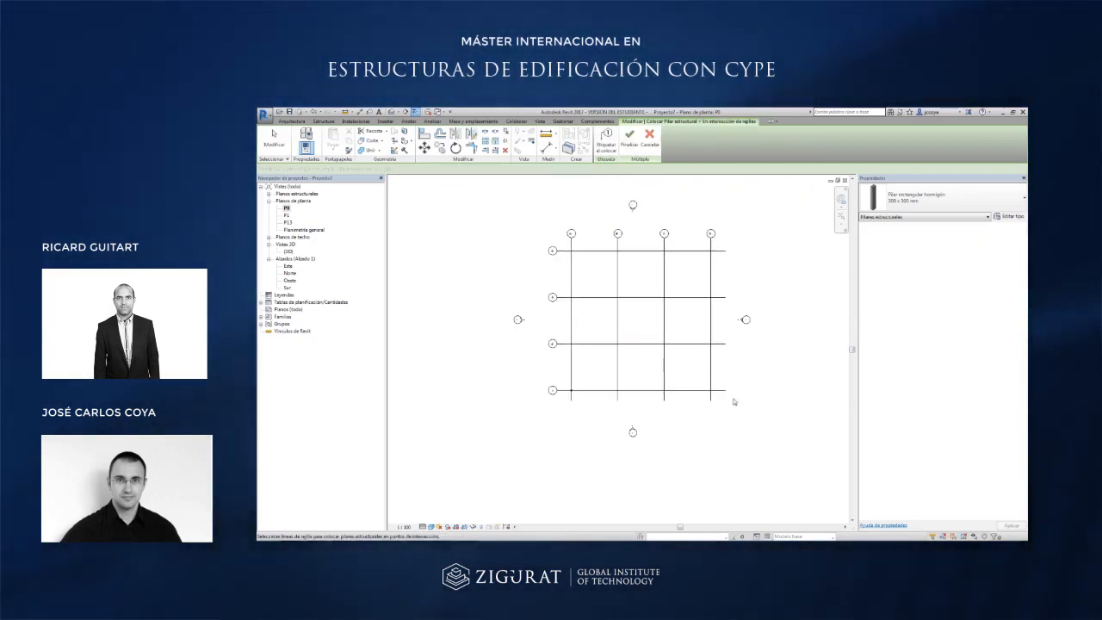
pyautogui.click(569, 246)
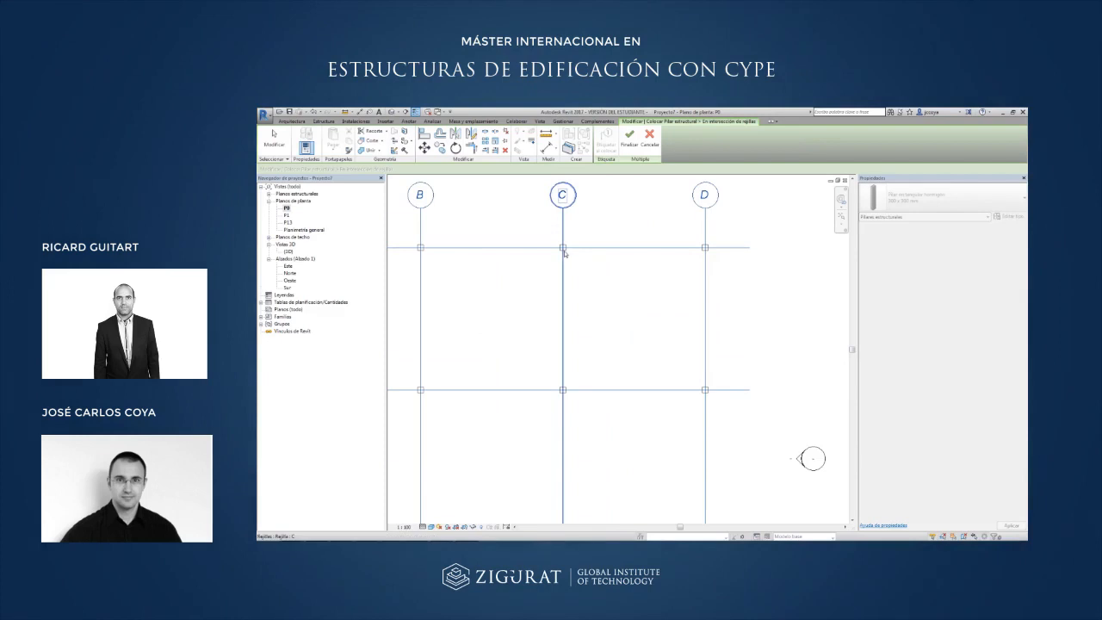
pyautogui.click(629, 141)
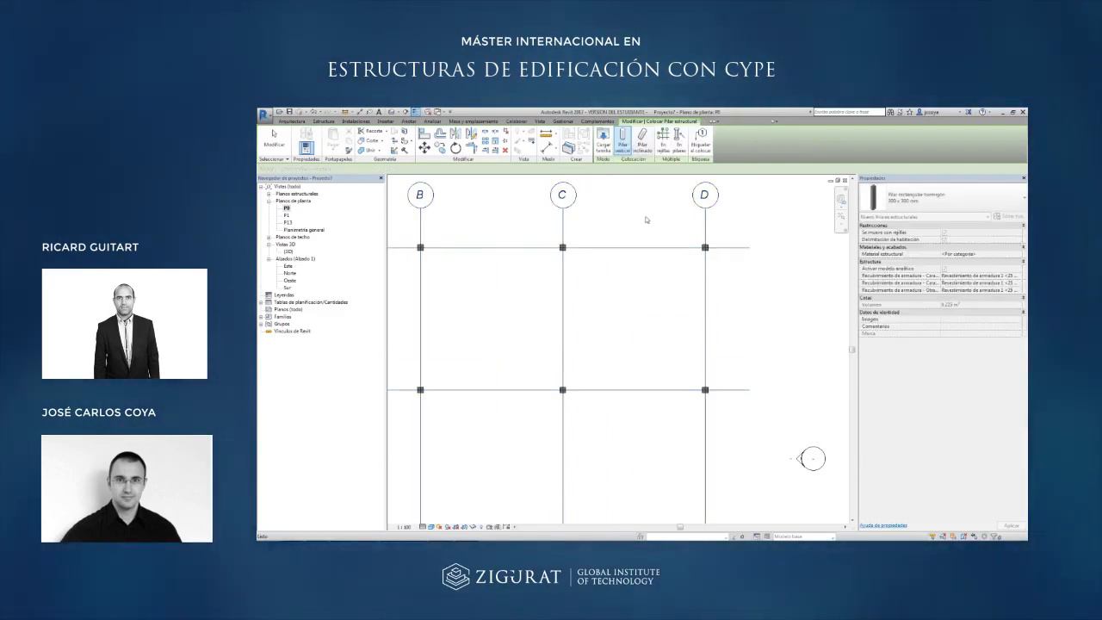
pyautogui.scroll(-4, 650, 278)
pyautogui.press('Escape')
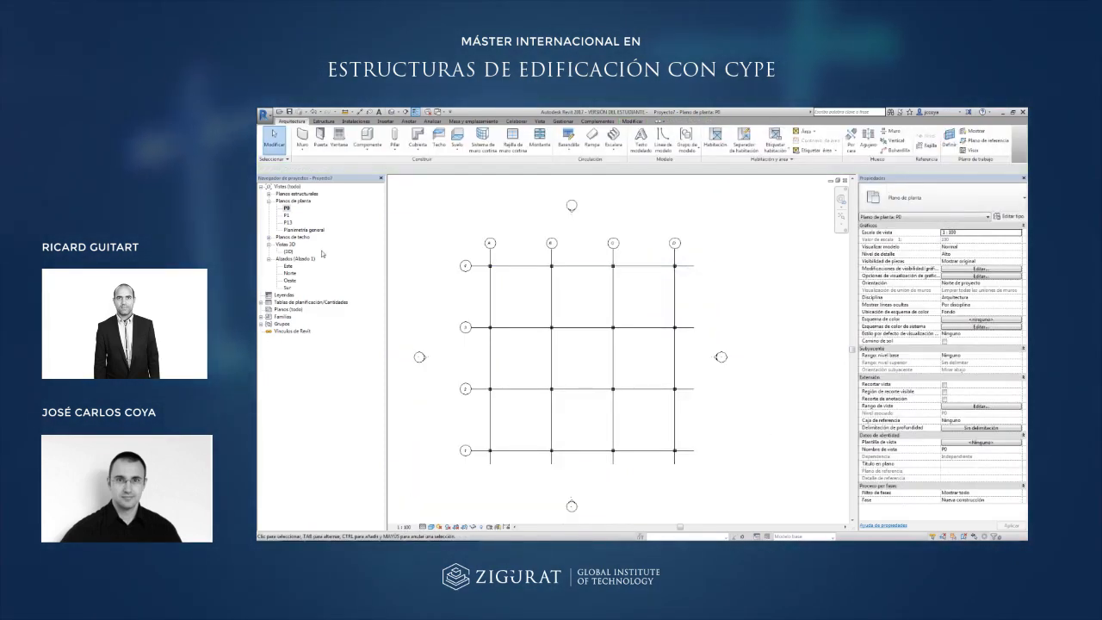
# Examine the columns in the 3D view and their extent across the levels in the Sur elevation.
pyautogui.doubleClick(289, 251)
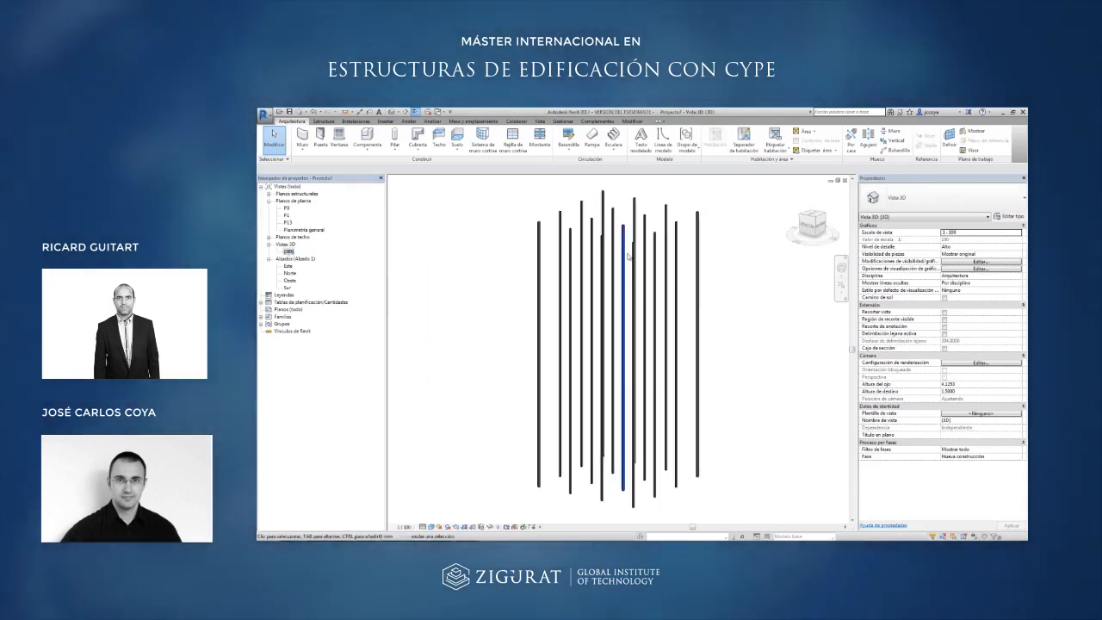
pyautogui.keyDown('shift'); pyautogui.moveTo(564, 293); pyautogui.dragTo(597, 290, button='middle'); pyautogui.keyUp('shift')
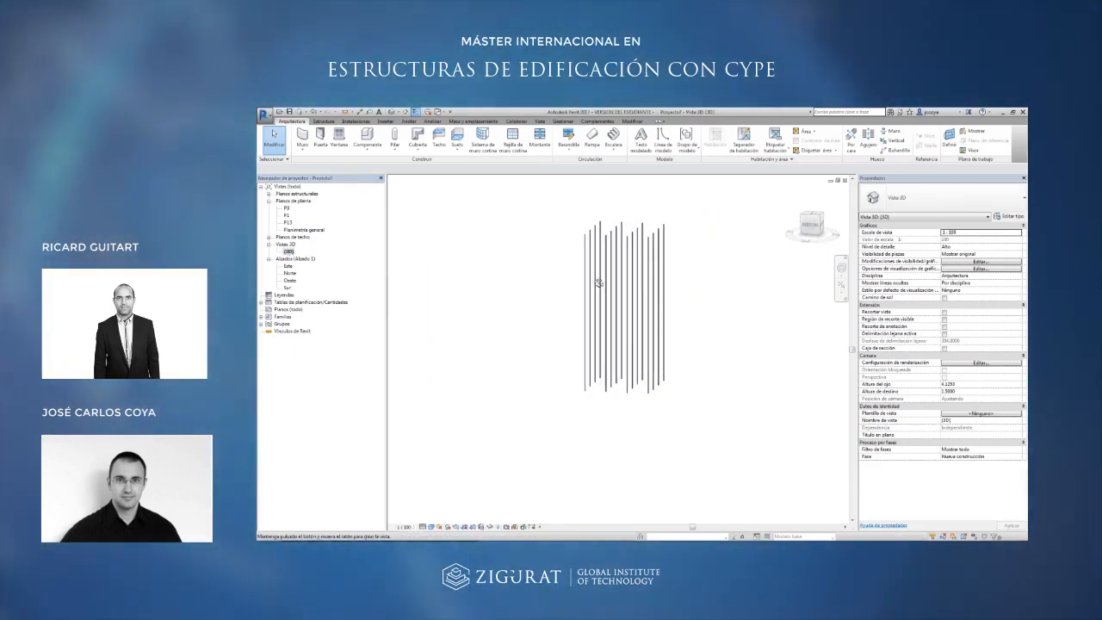
pyautogui.doubleClick(288, 287)
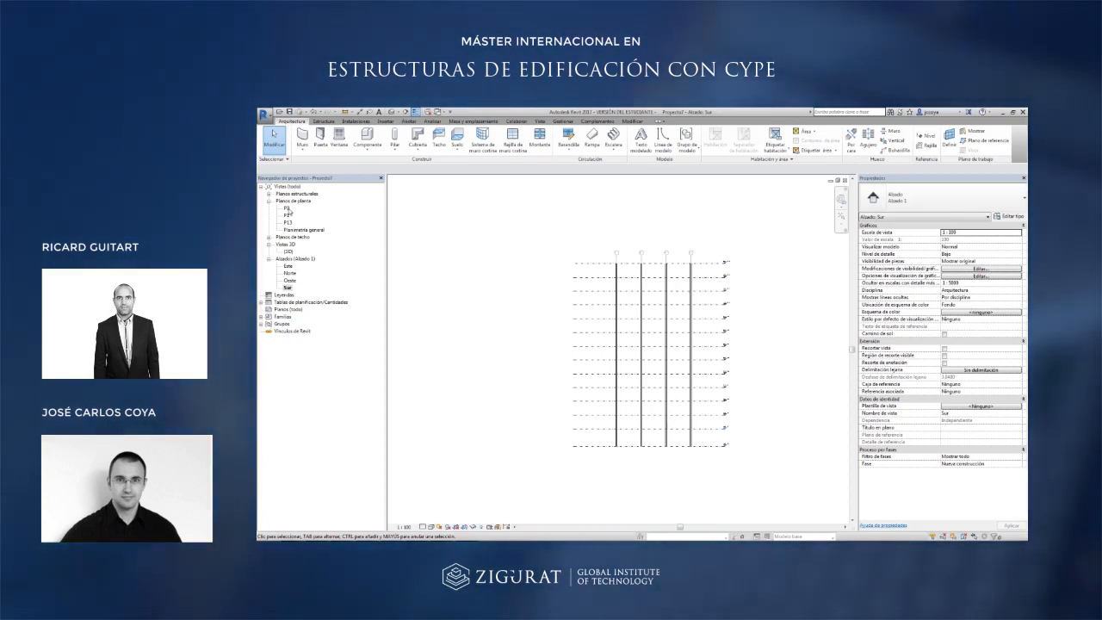
# Start an architectural floor on plan P1 with Estructura and Activar modelo analítico enabled.
pyautogui.click(287, 215)
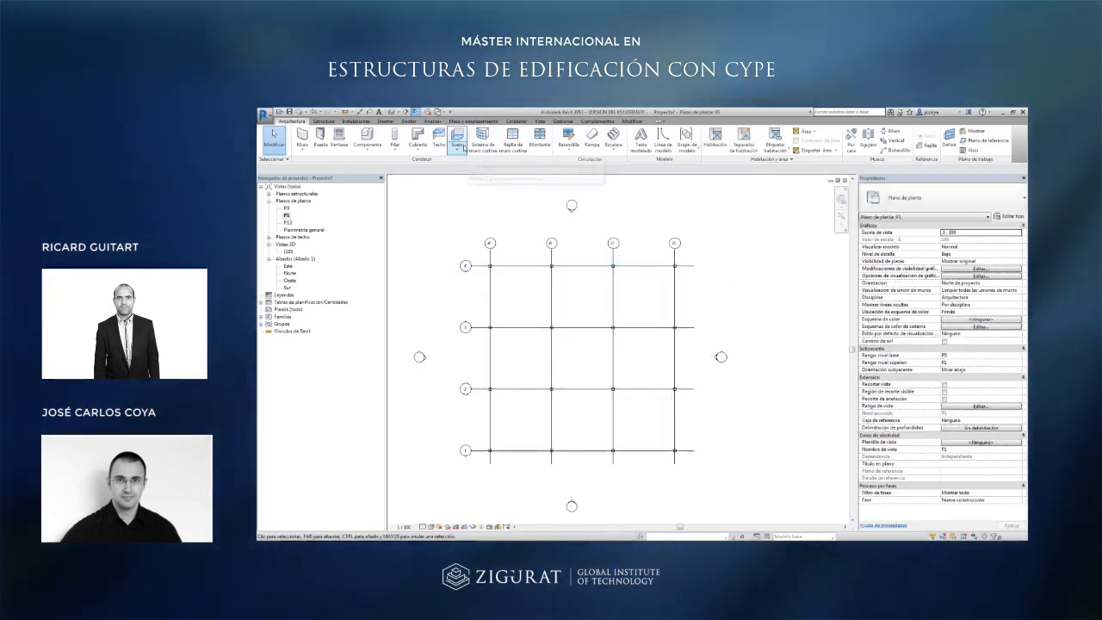
pyautogui.click(457, 150)
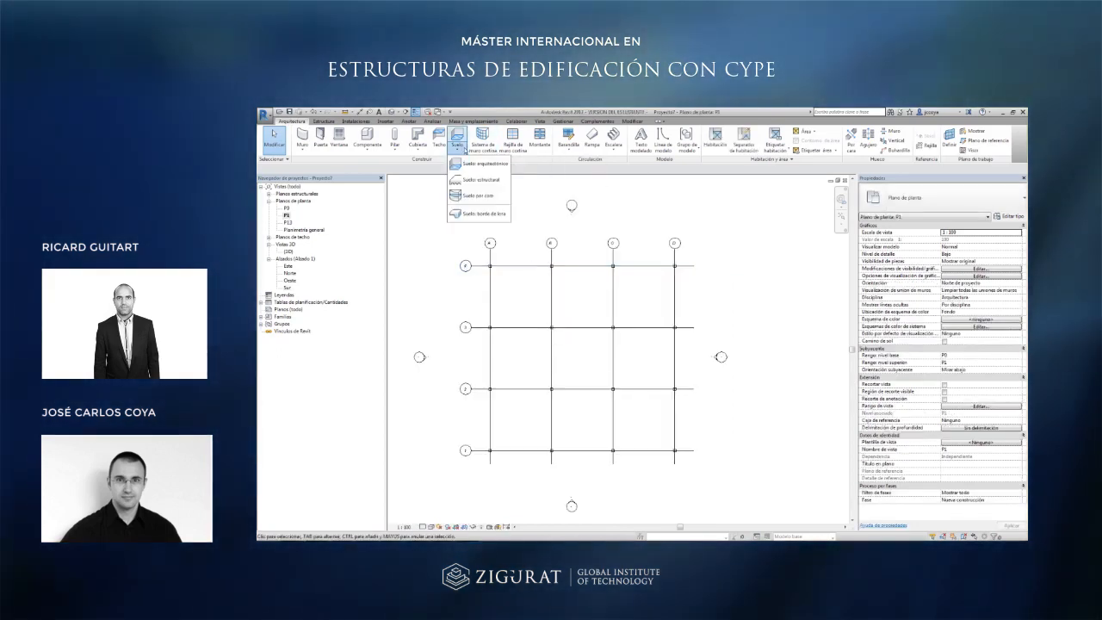
pyautogui.click(479, 165)
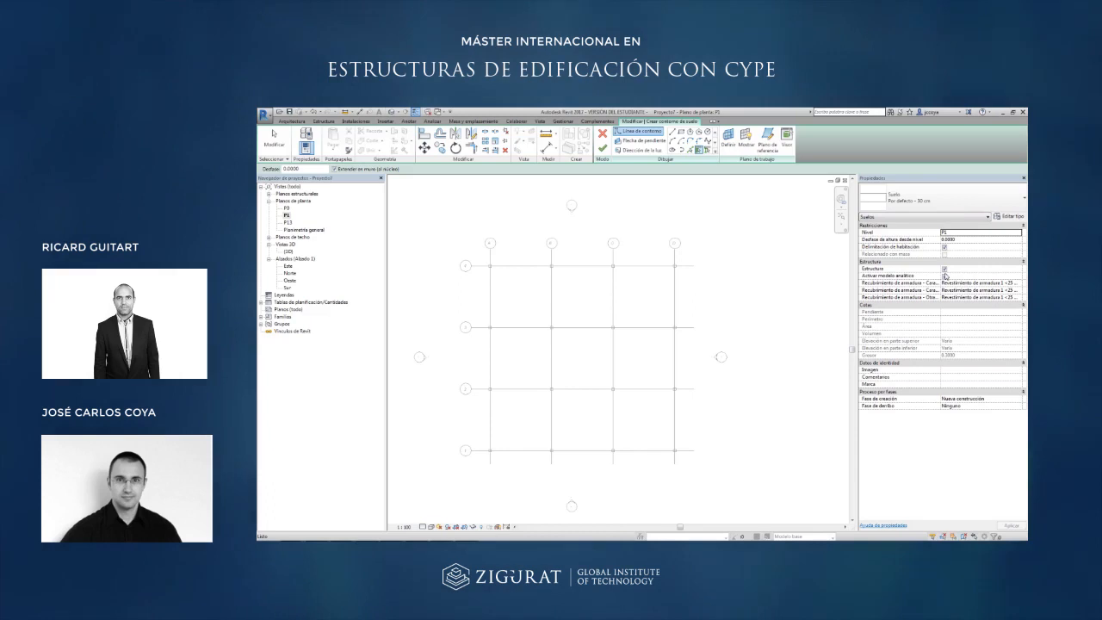
pyautogui.click(944, 276)
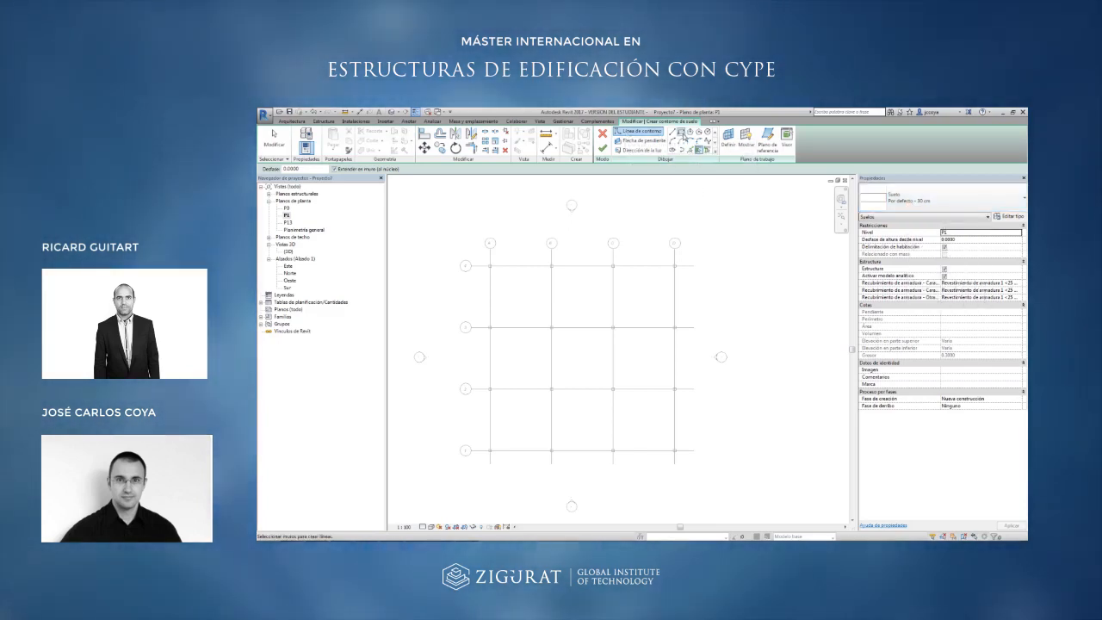
# Sketch a rectangular floor boundary through the opposite corner columns with a 1.2 m outward offset and finish the floor.
pyautogui.click(680, 134)
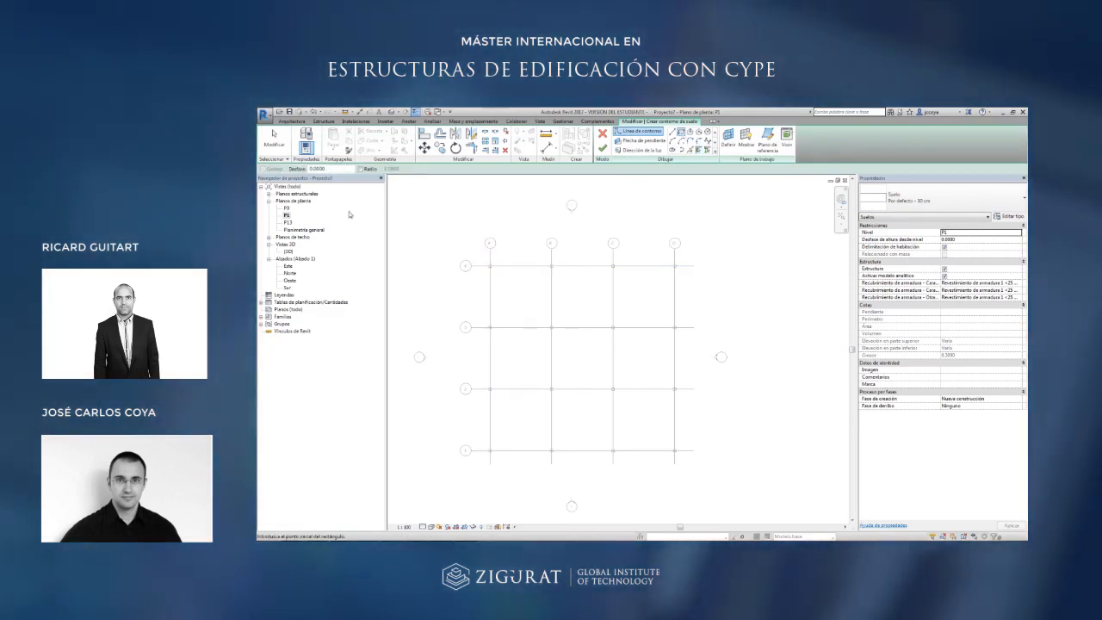
pyautogui.click(320, 169)
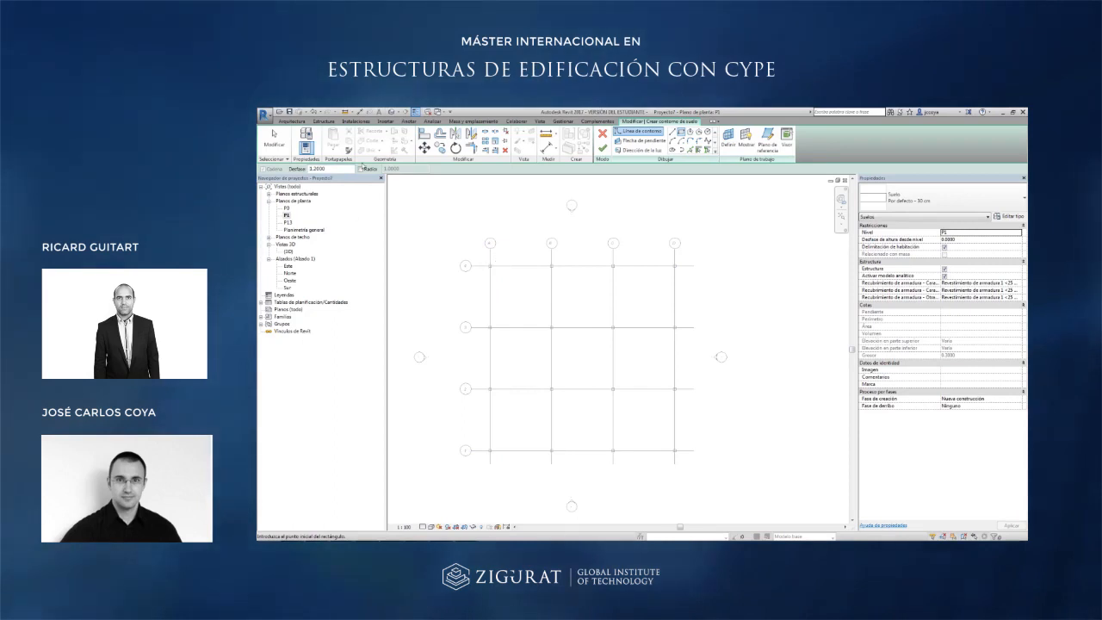
pyautogui.click(442, 250)
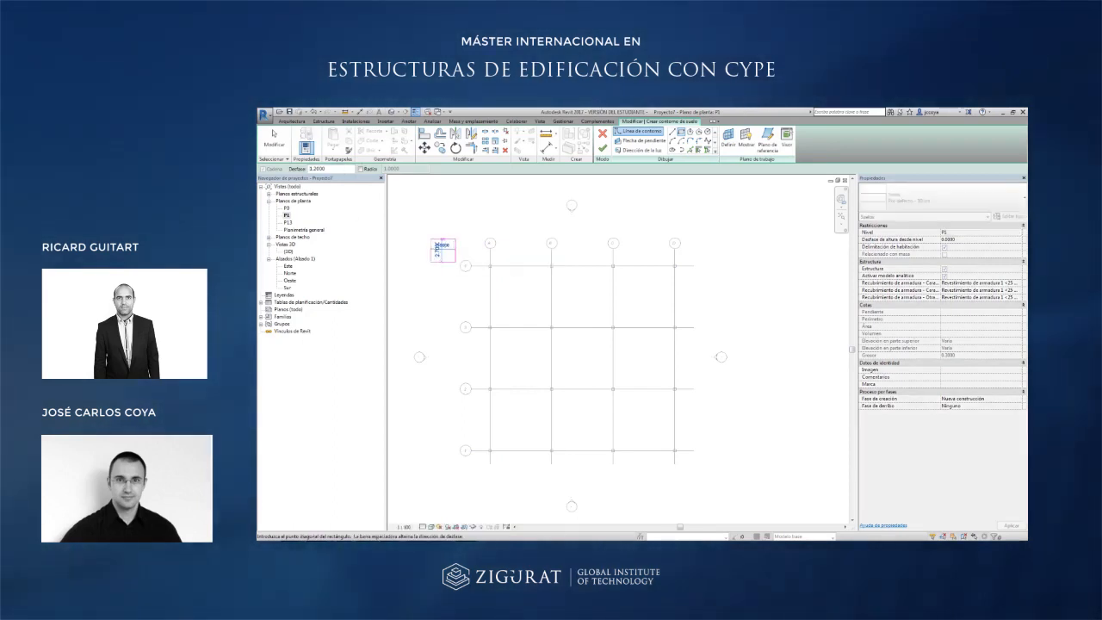
pyautogui.scroll(5, 491, 256)
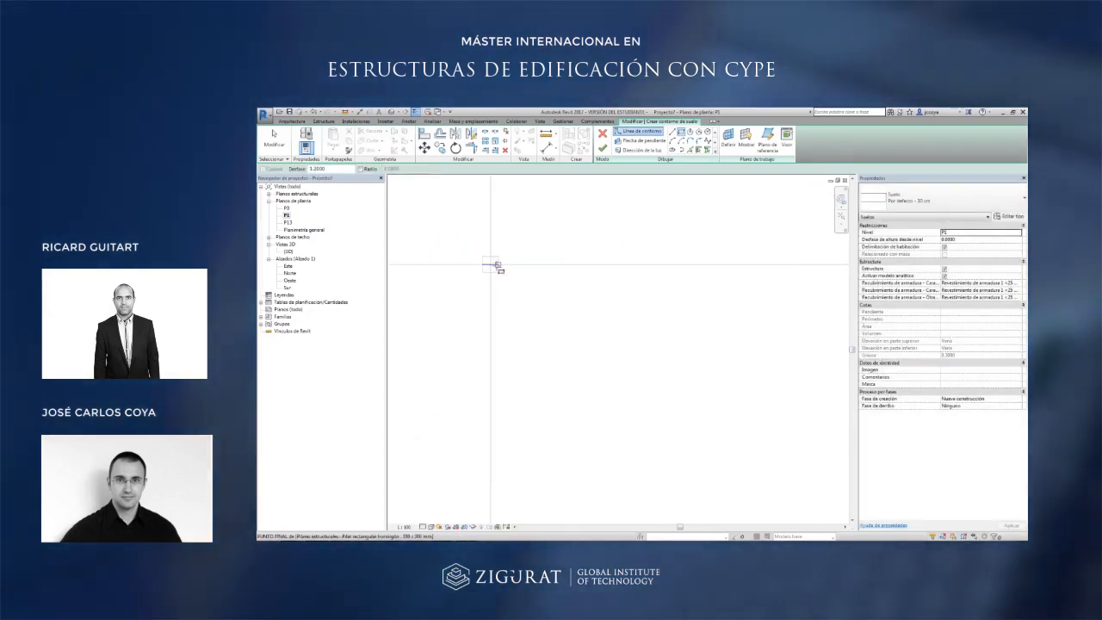
pyautogui.scroll(-5, 433, 229)
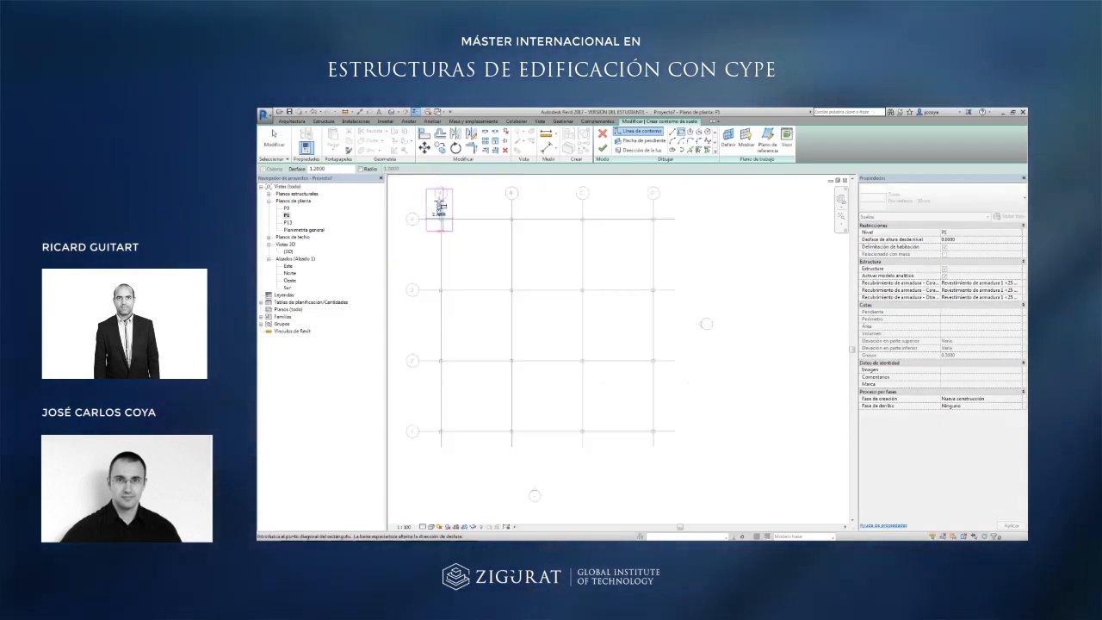
pyautogui.scroll(3, 685, 426)
pyautogui.click(609, 444)
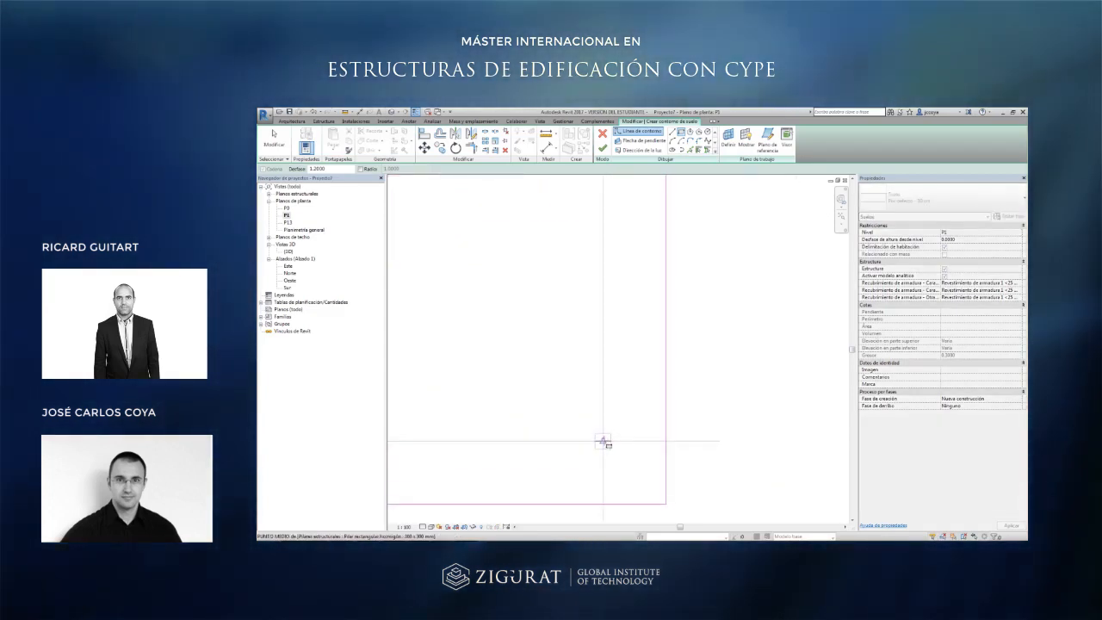
pyautogui.scroll(-5, 603, 443)
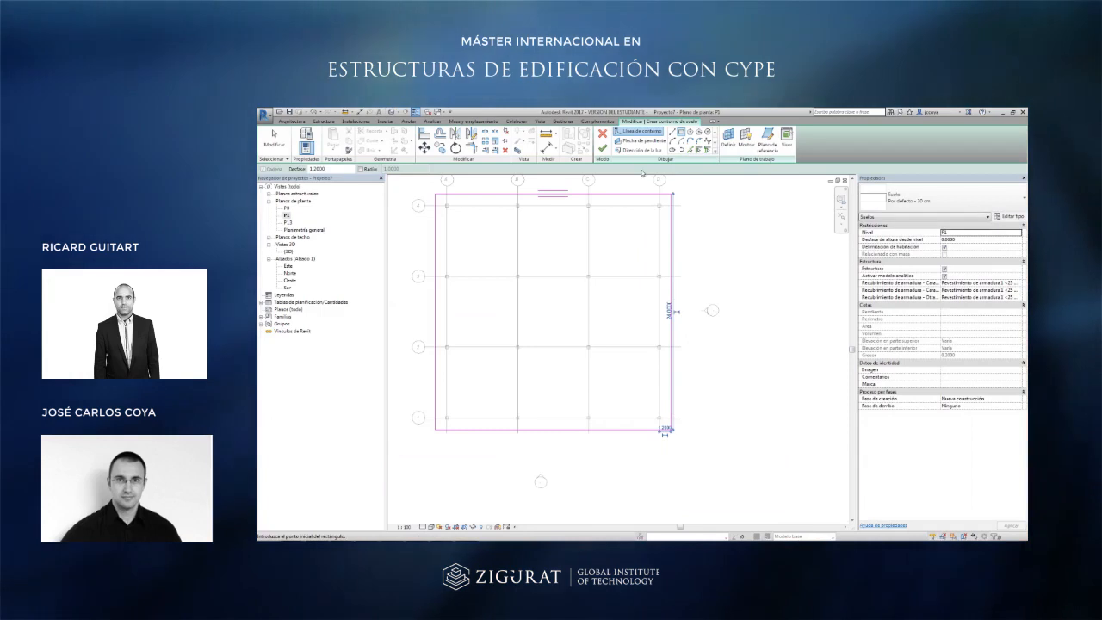
pyautogui.click(602, 148)
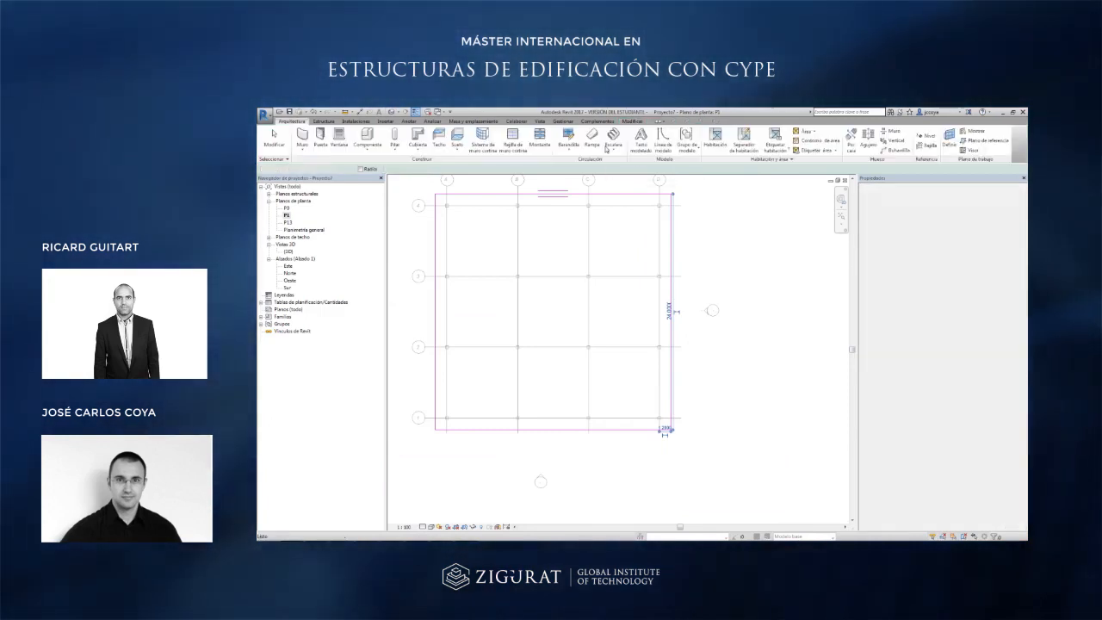
pyautogui.scroll(-2, 617, 333)
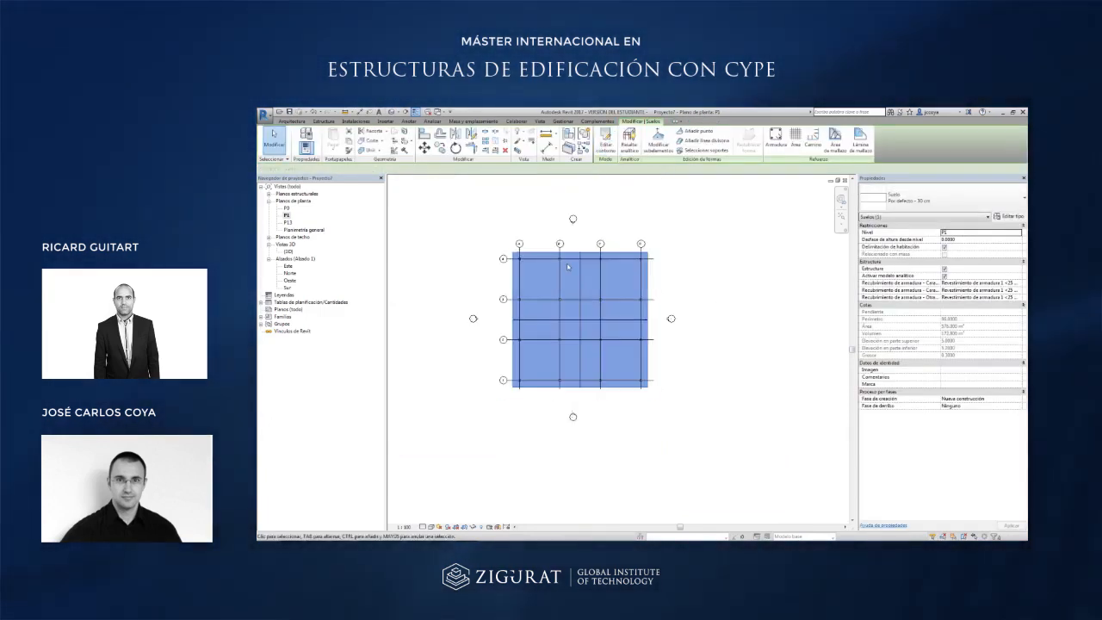
# In the 3D view, copy the P1 floor and paste it aligned to all the levels above, up to P13.
pyautogui.doubleClick(289, 251)
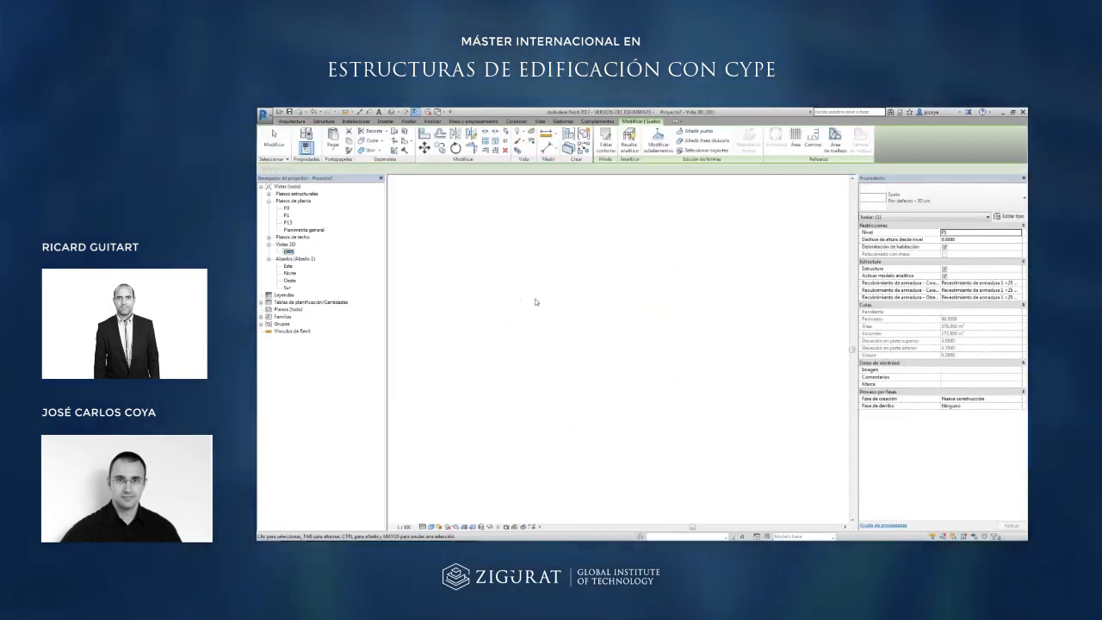
pyautogui.scroll(10, 631, 376)
pyautogui.scroll(-5, 631, 376)
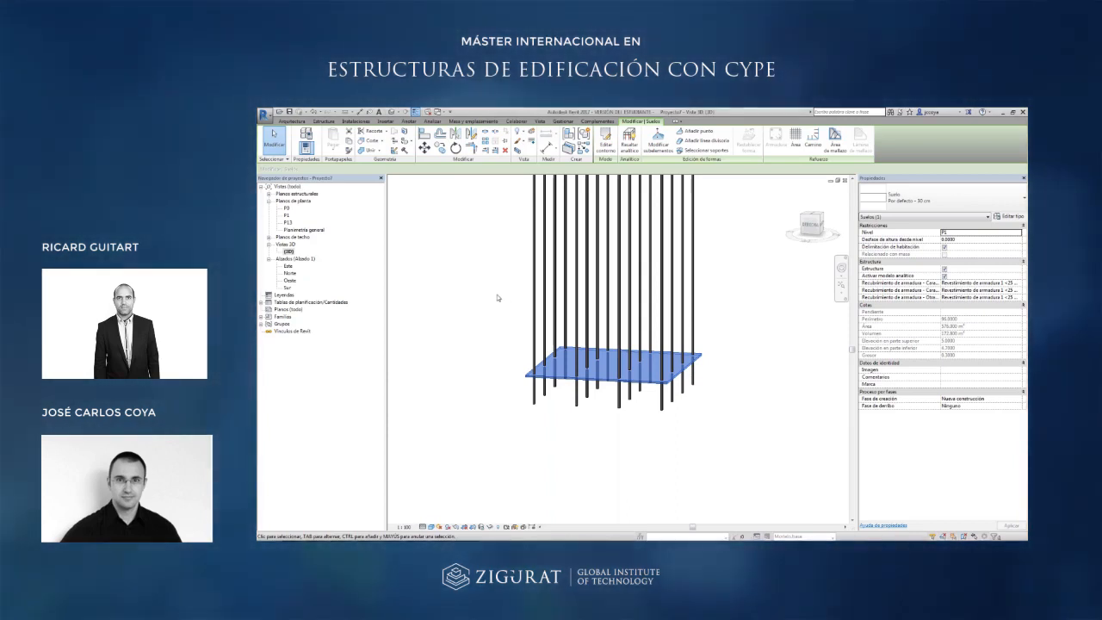
pyautogui.keyDown('shift'); pyautogui.moveTo(507, 311); pyautogui.dragTo(500, 320, button='middle'); pyautogui.keyUp('shift')
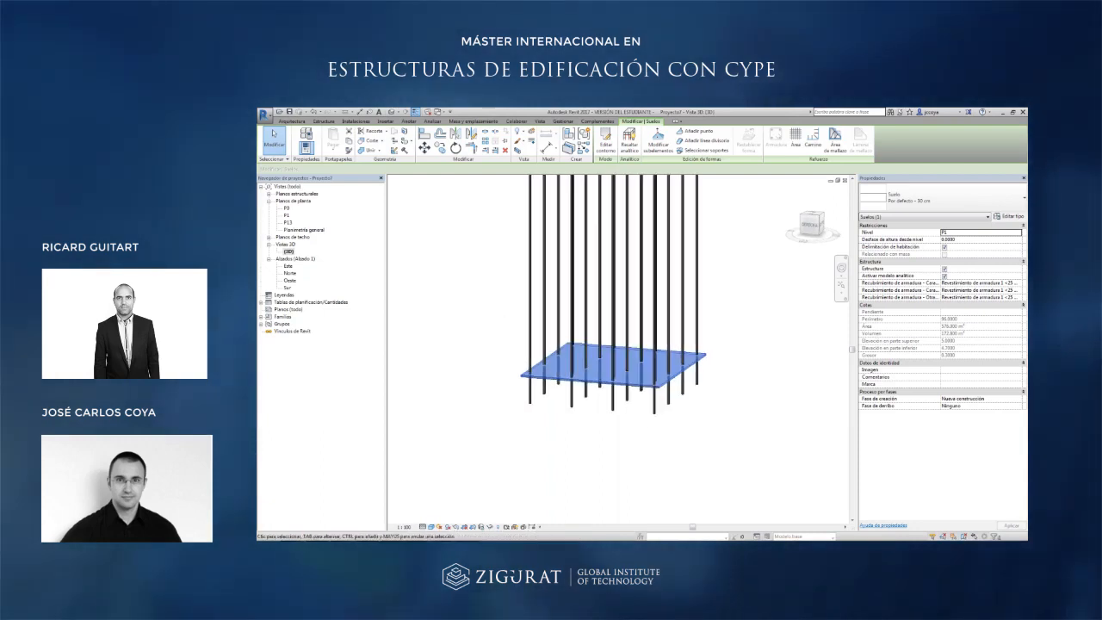
pyautogui.press('Escape')
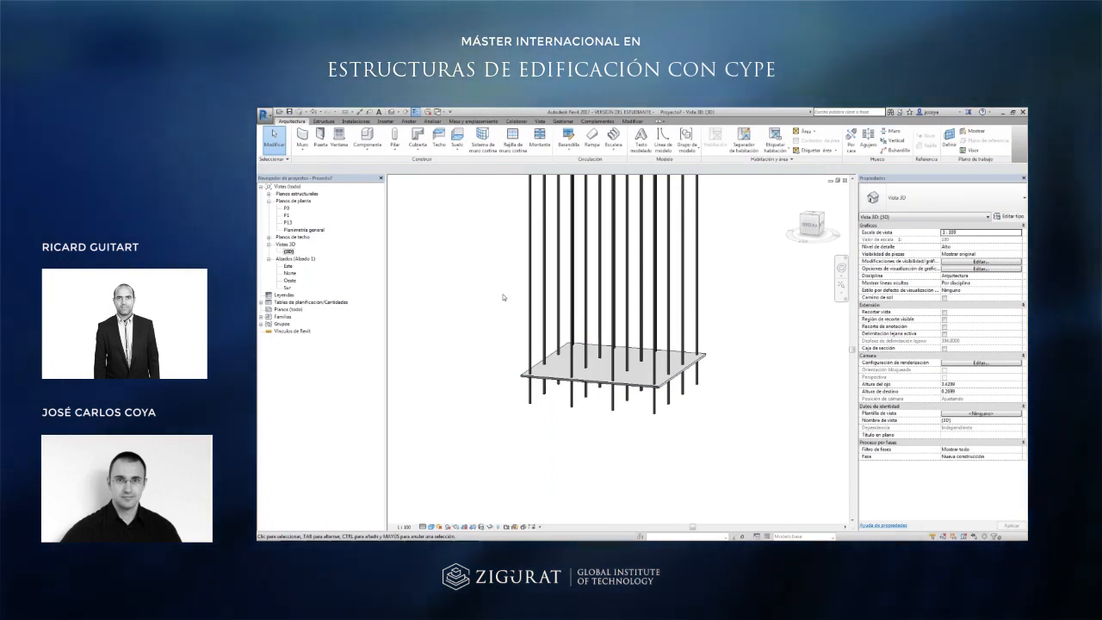
pyautogui.click(553, 353)
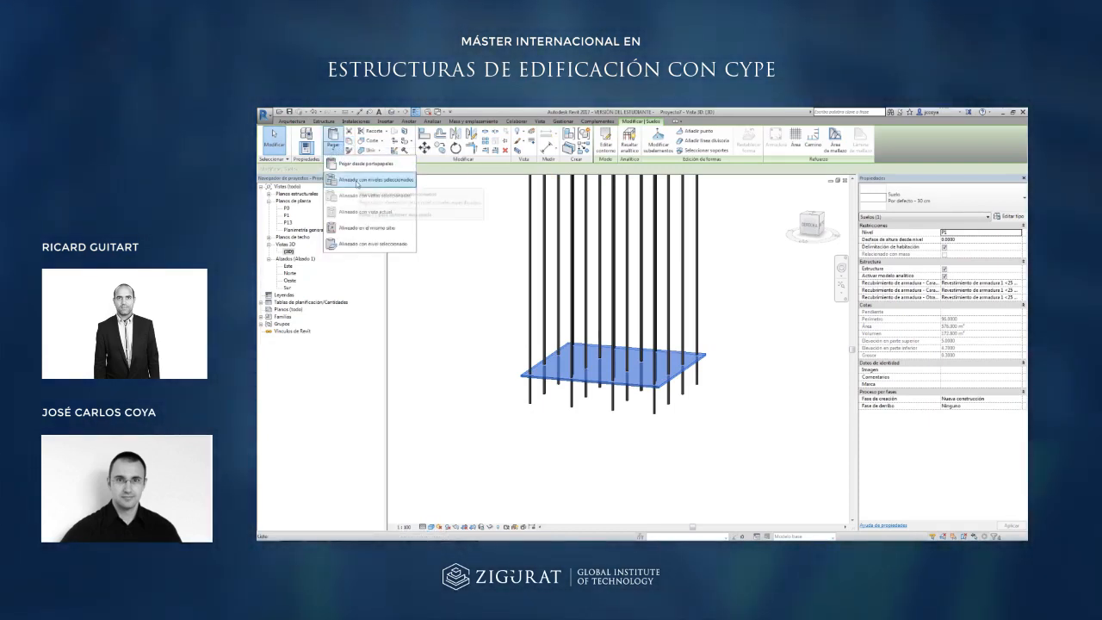
pyautogui.click(357, 184)
pyautogui.moveTo(417, 263); pyautogui.dragTo(416, 323)
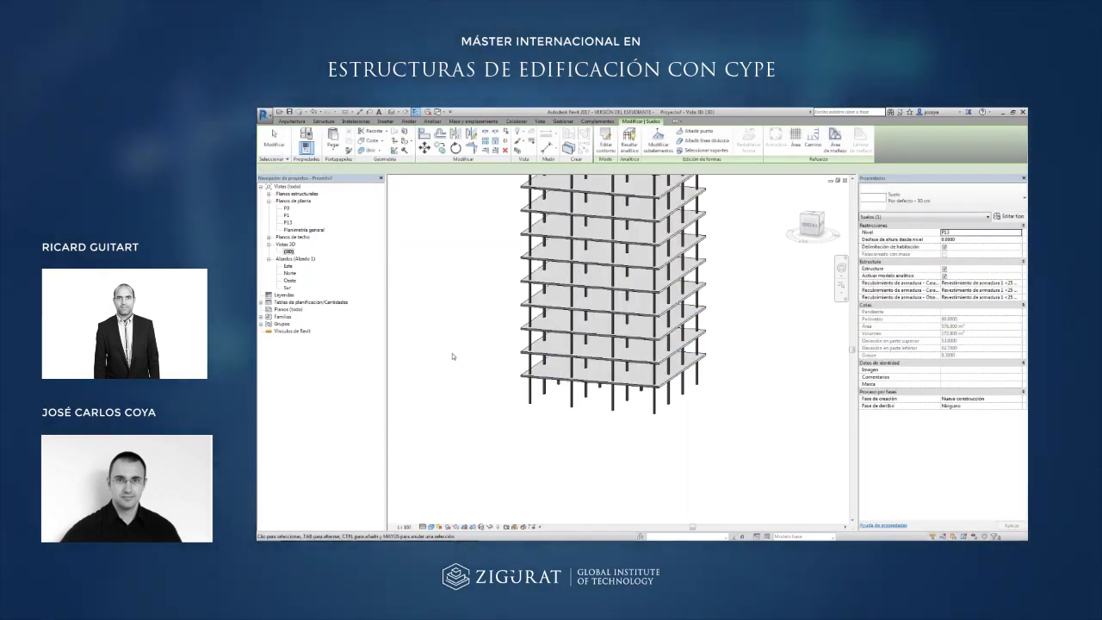
pyautogui.scroll(-3, 647, 330)
pyautogui.scroll(2, 649, 330)
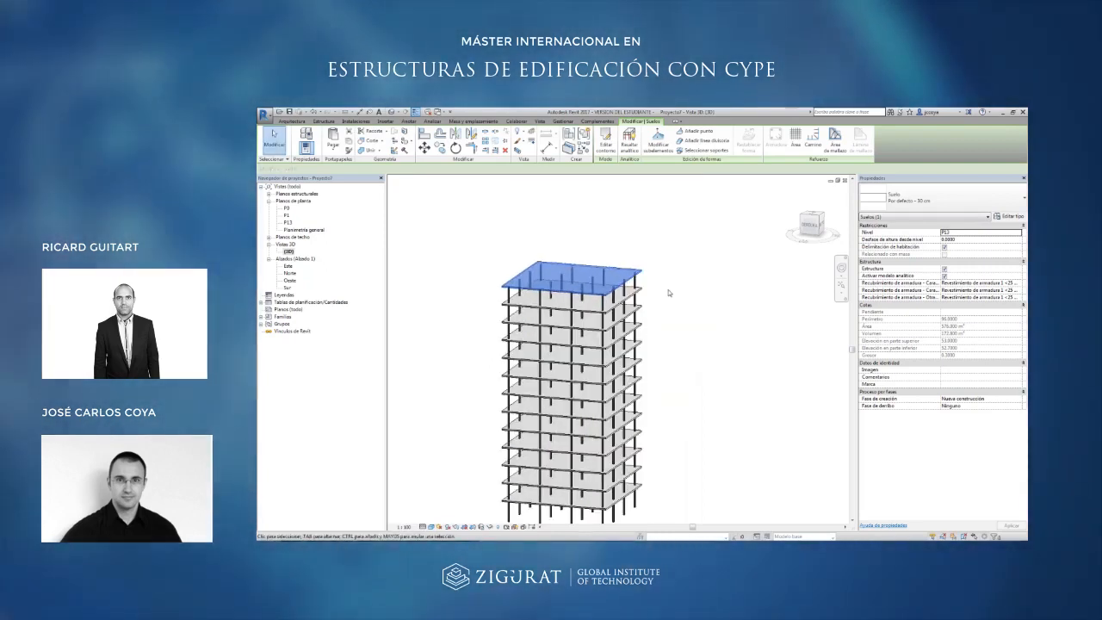
pyautogui.click(669, 293)
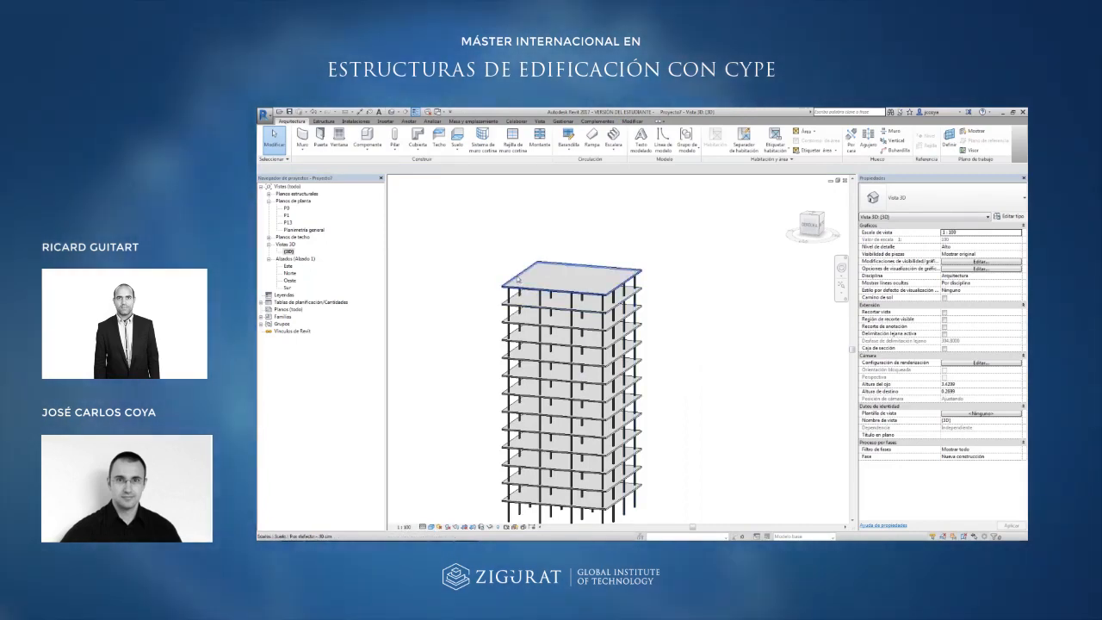
# On plan P1, create a rectangular shaft opening in the central bay between grids B-C and 2-3, offset -1 m inward from the columns.
pyautogui.doubleClick(288, 216)
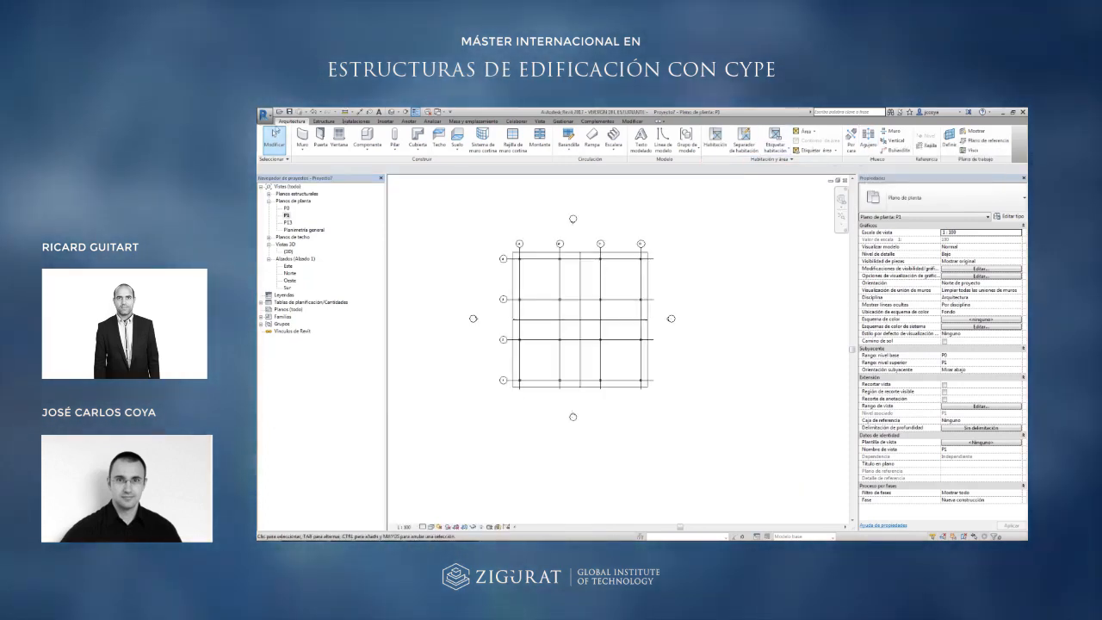
pyautogui.click(868, 140)
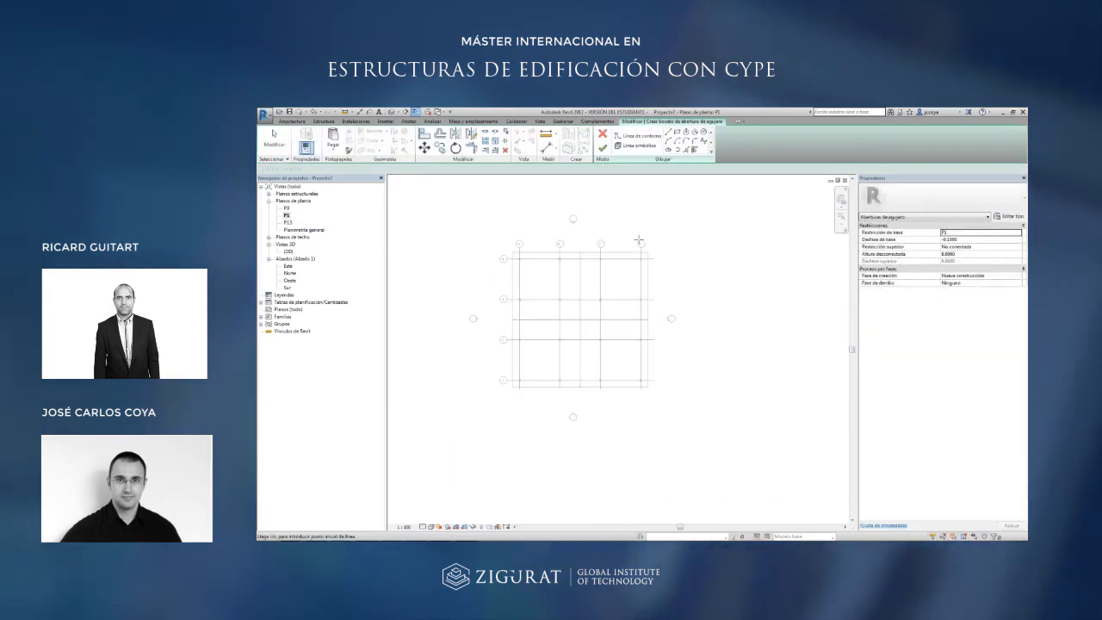
pyautogui.moveTo(349, 168); pyautogui.dragTo(299, 168)
pyautogui.write('-1')
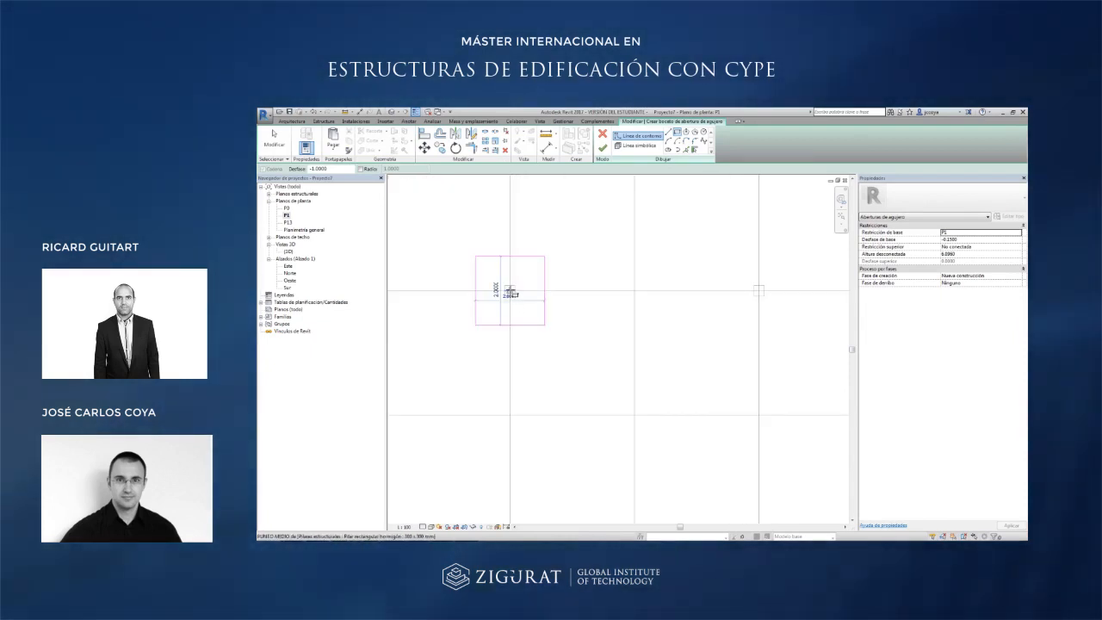
pyautogui.scroll(-3, 527, 241)
pyautogui.scroll(3, 647, 373)
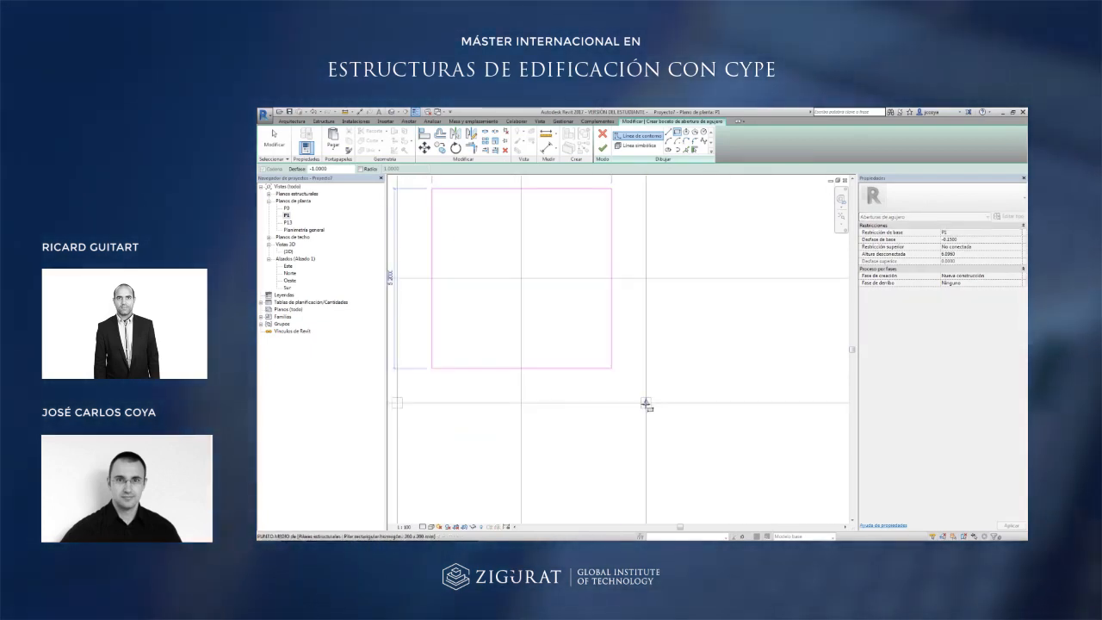
pyautogui.click(621, 354)
pyautogui.scroll(-3, 622, 355)
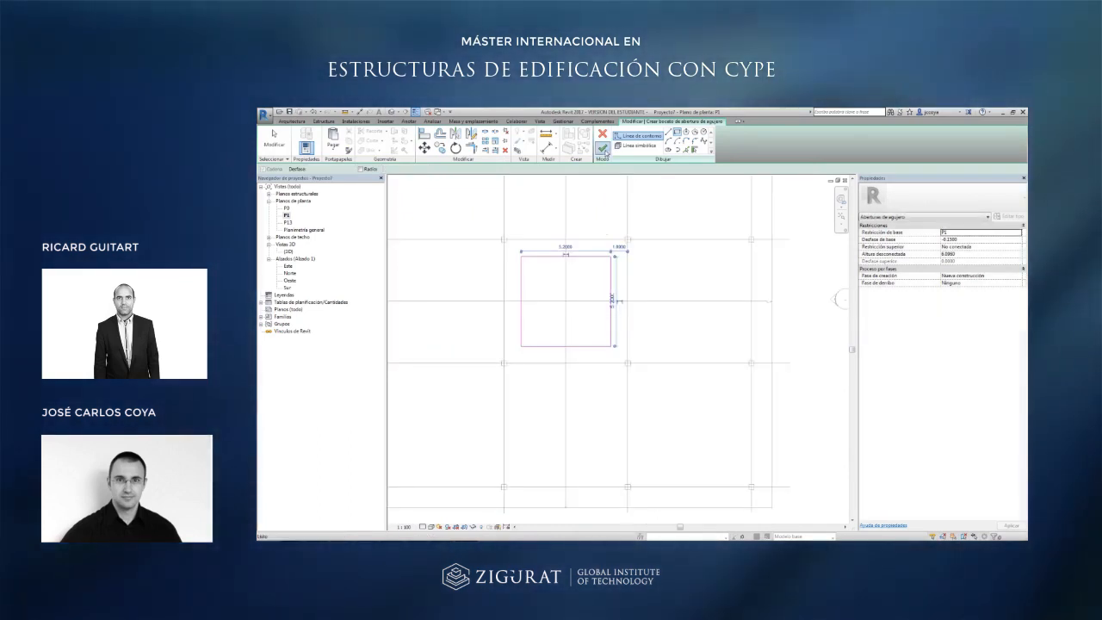
pyautogui.click(602, 148)
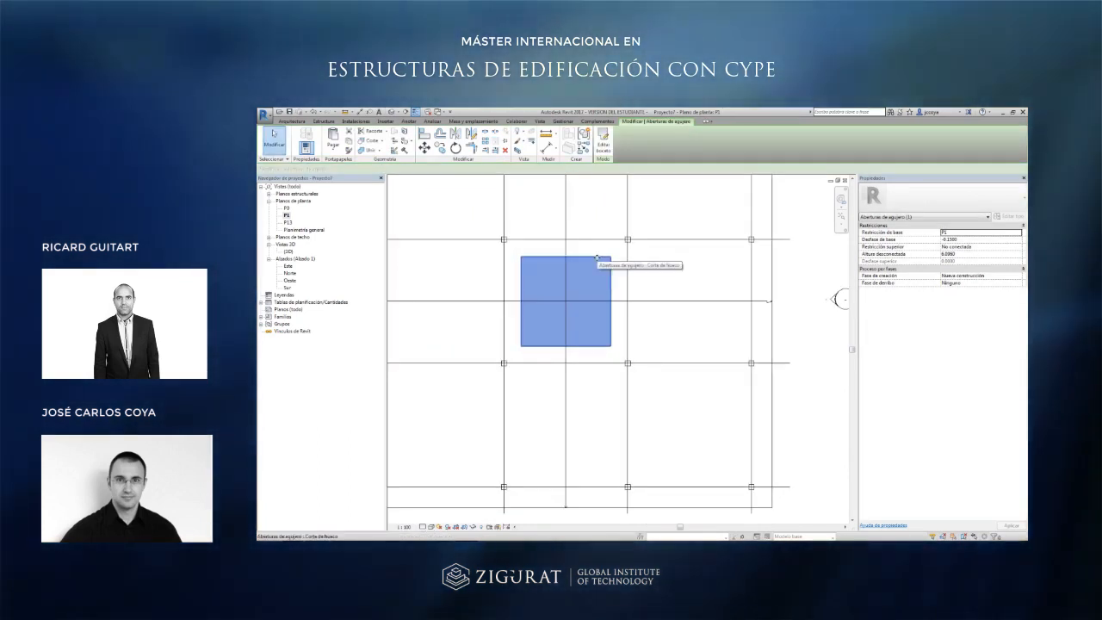
# Set the shaft opening's base constraint to P0, its top constraint to level P12 and its top offset to 1 m.
pyautogui.click(958, 235)
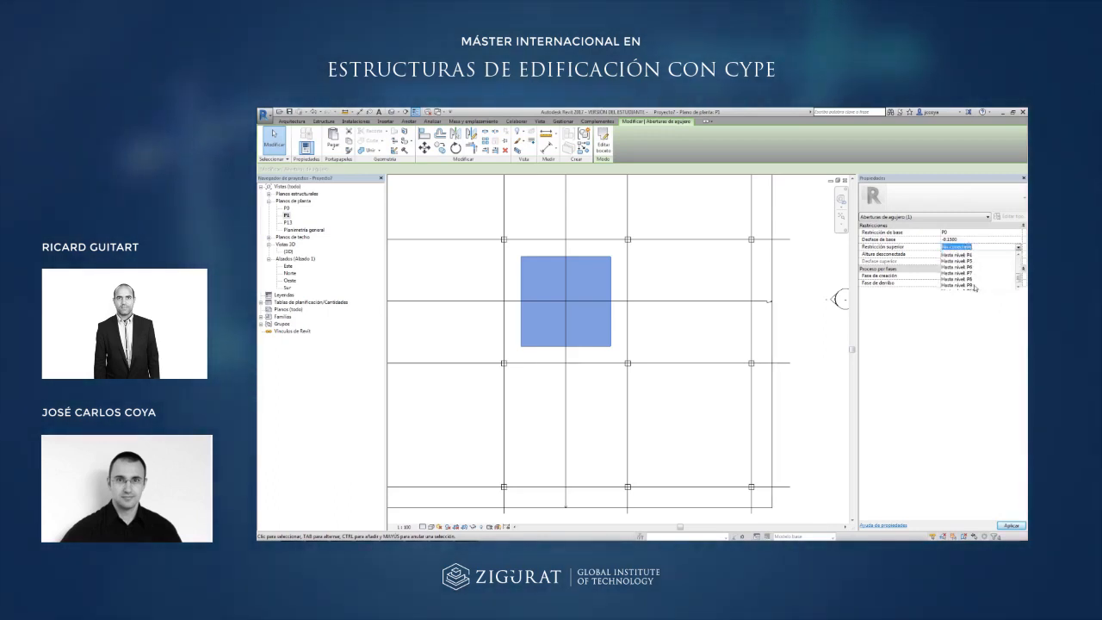
pyautogui.scroll(-2, 975, 288)
pyautogui.click(975, 287)
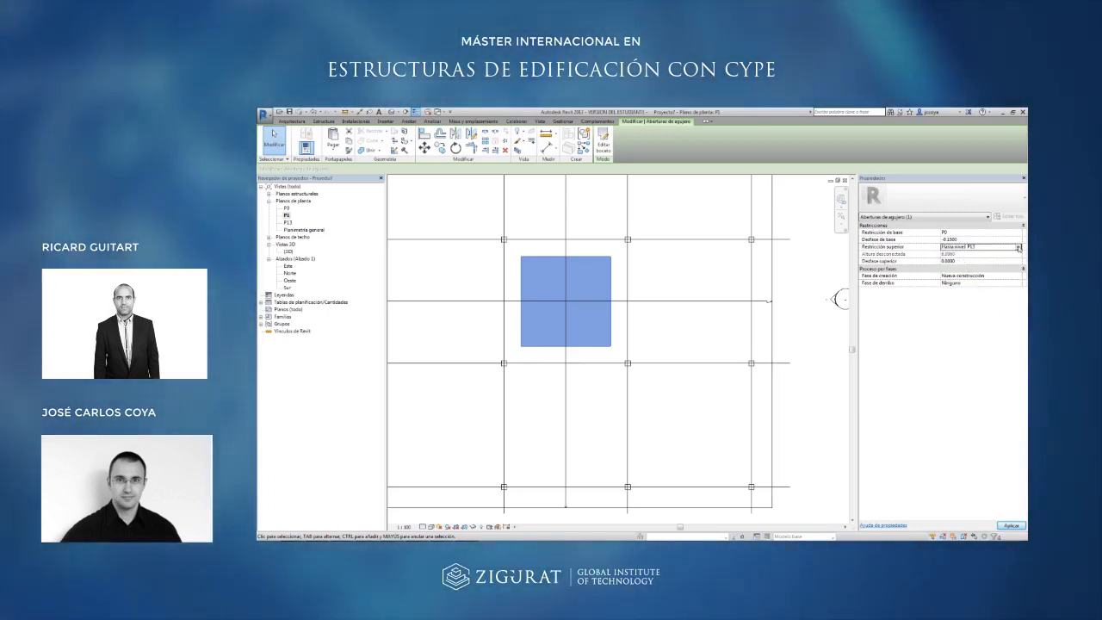
pyautogui.click(1019, 248)
pyautogui.click(977, 281)
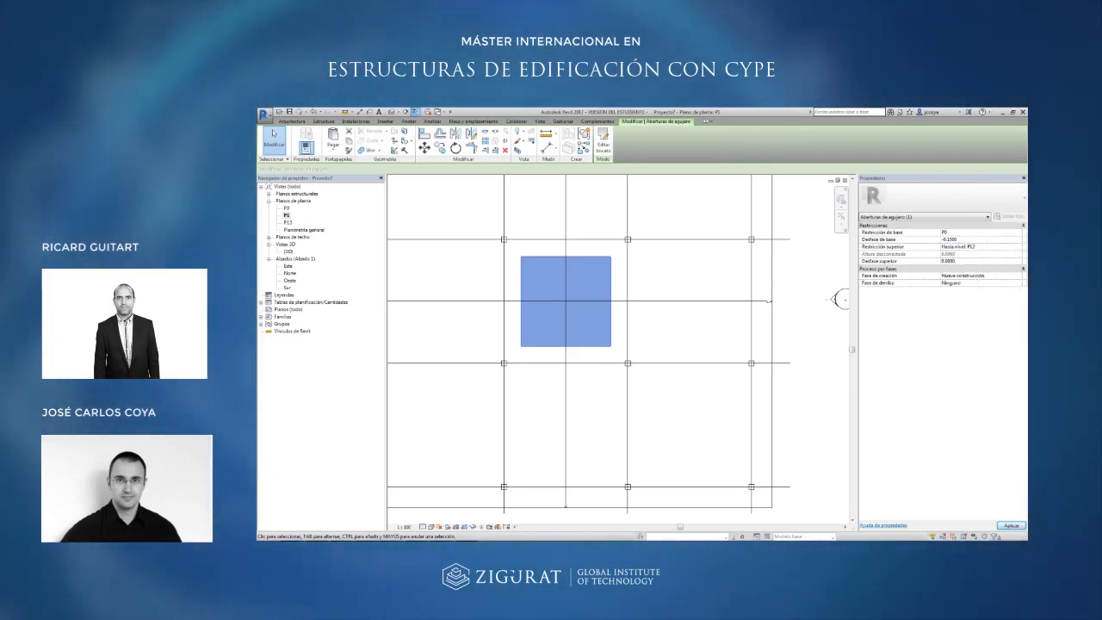
pyautogui.click(928, 262)
pyautogui.write('1')
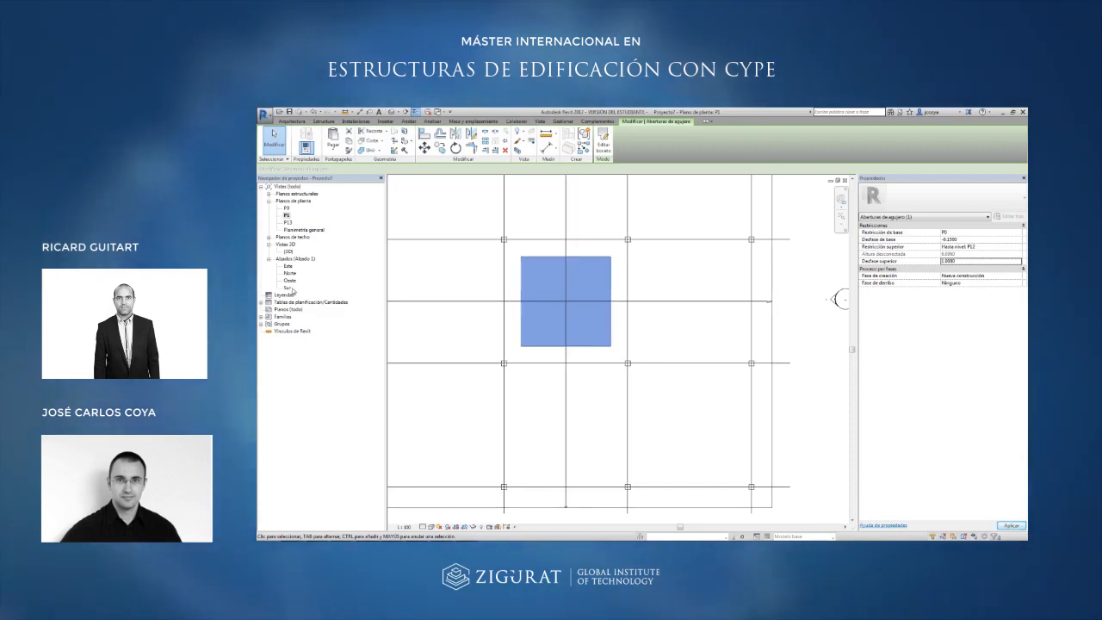
# Examine the shaft opening's vertical extent at its base and top in the Sur elevation.
pyautogui.click(289, 288)
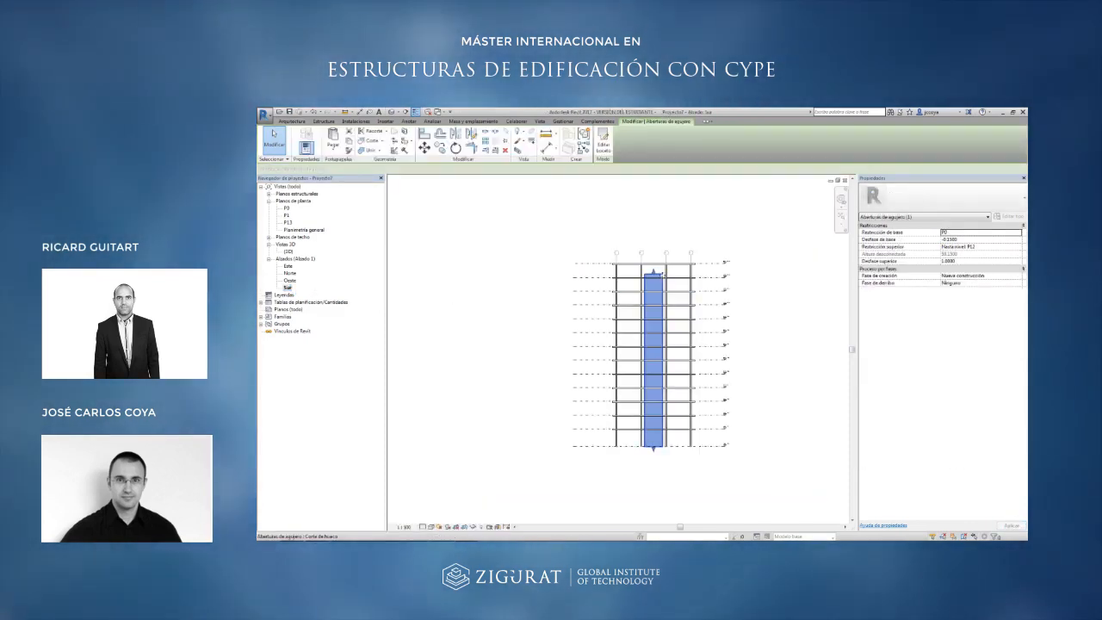
pyautogui.scroll(-4, 556, 369)
pyautogui.scroll(6, 556, 370)
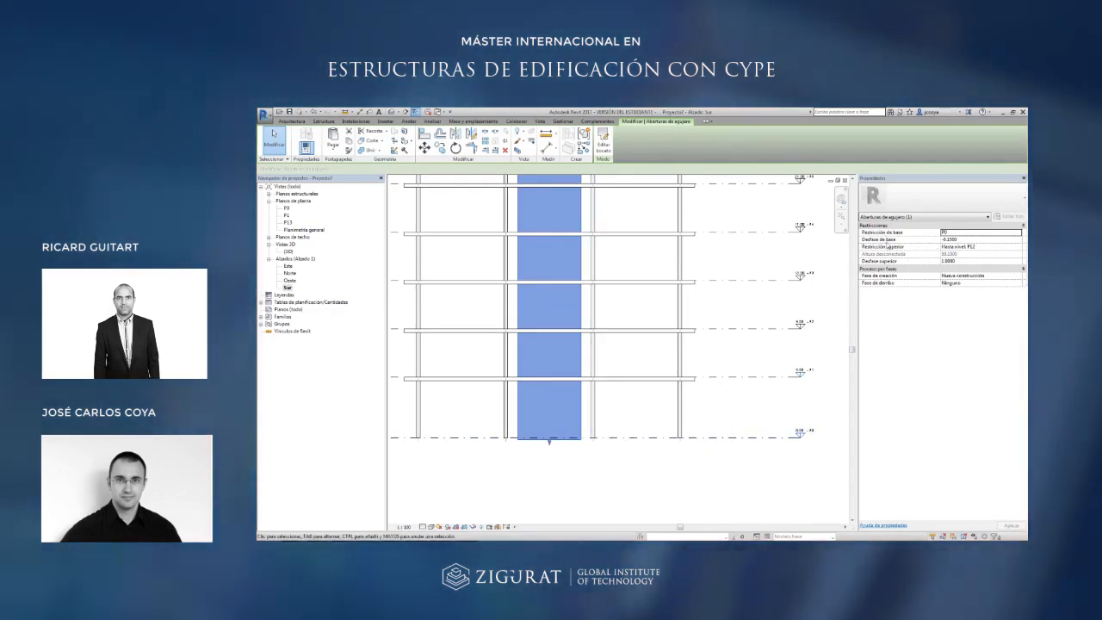
pyautogui.scroll(3, 571, 425)
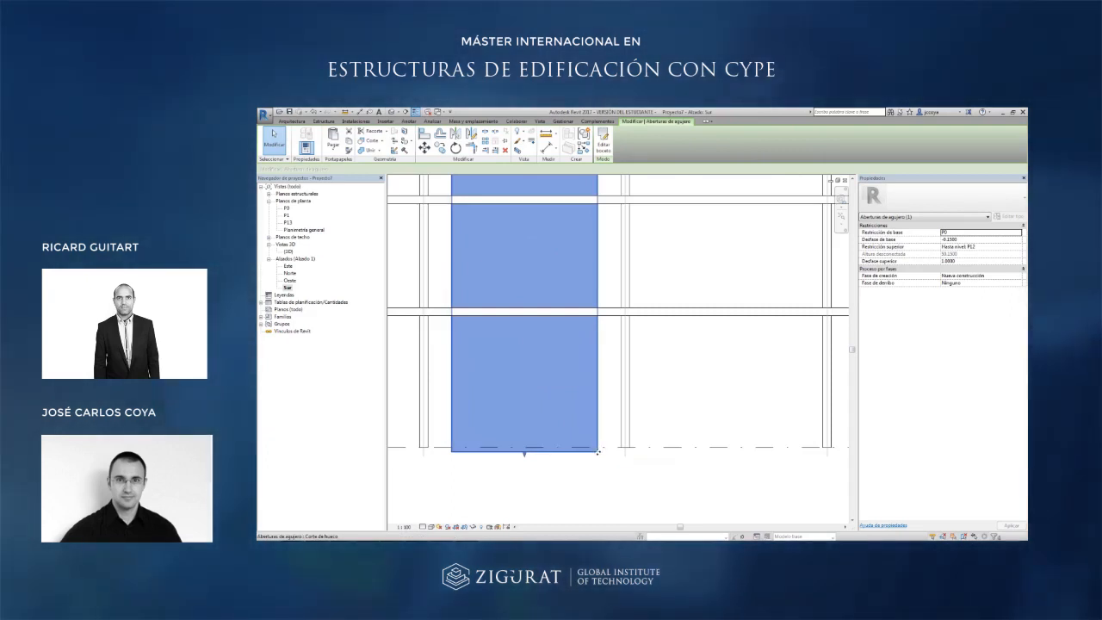
pyautogui.scroll(-5, 599, 451)
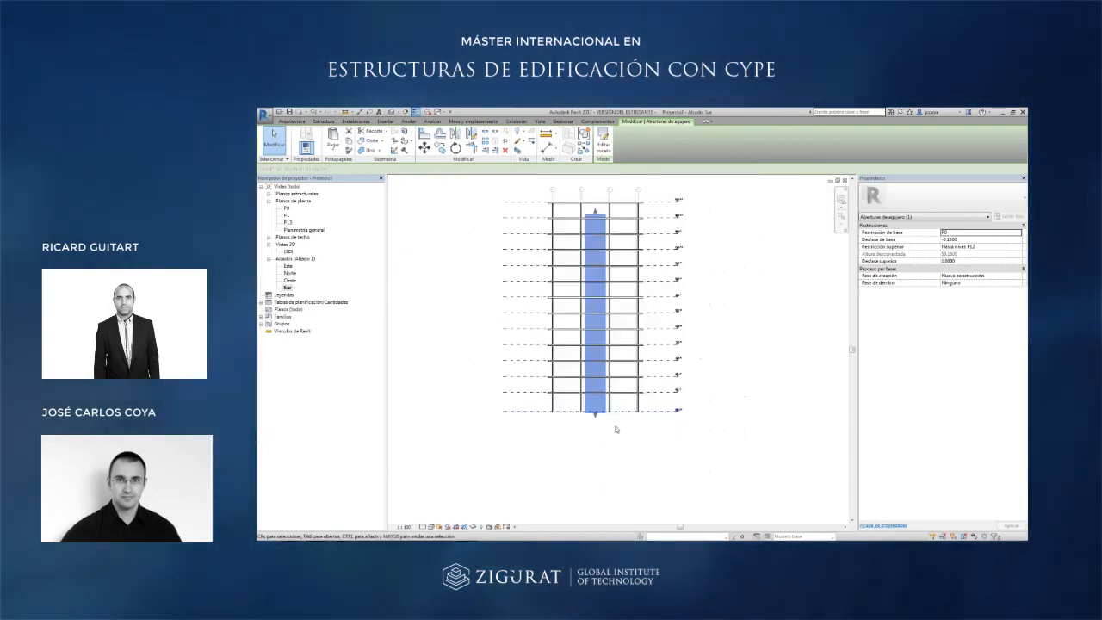
# Examine how far the shaft opening's top rises above level P12 and stays below P13 in the elevation.
pyautogui.scroll(5, 604, 238)
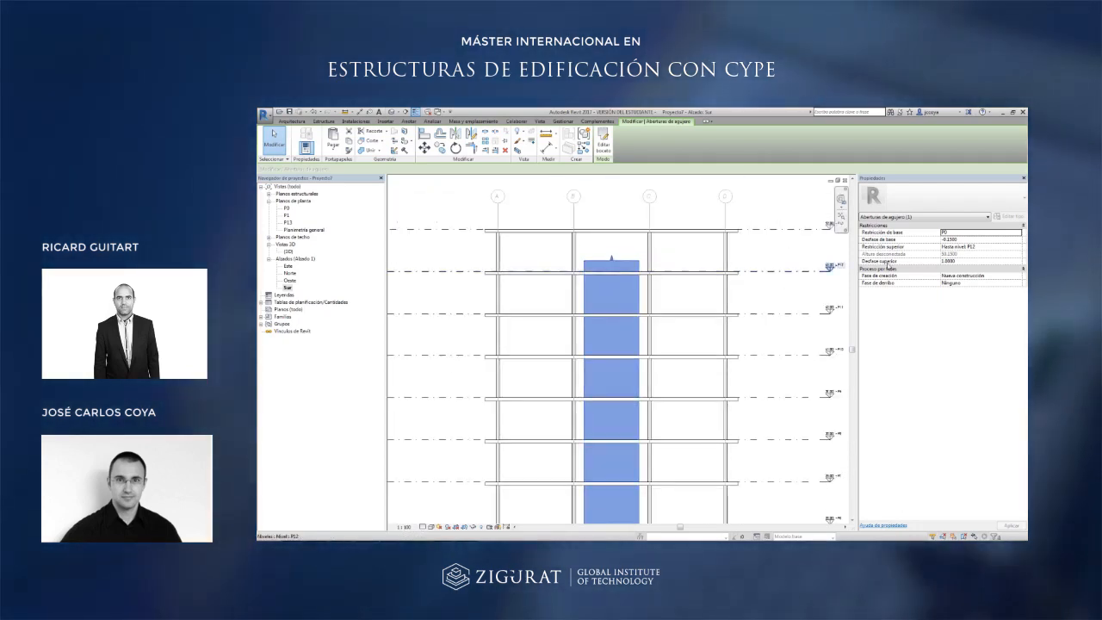
pyautogui.scroll(3, 648, 273)
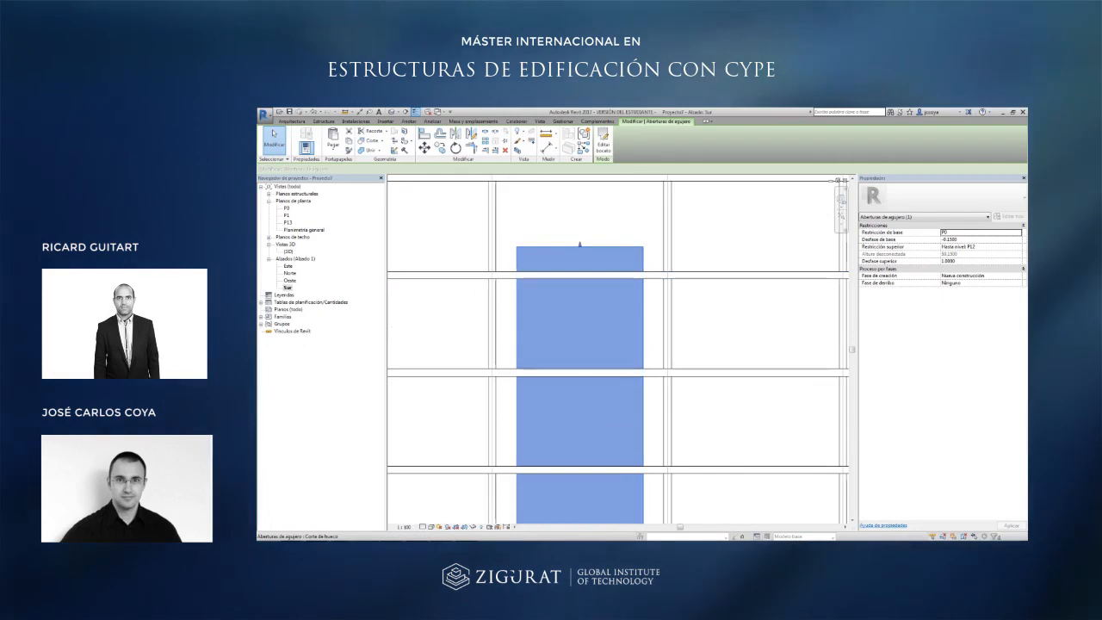
pyautogui.scroll(-5, 647, 245)
pyautogui.scroll(-3, 646, 245)
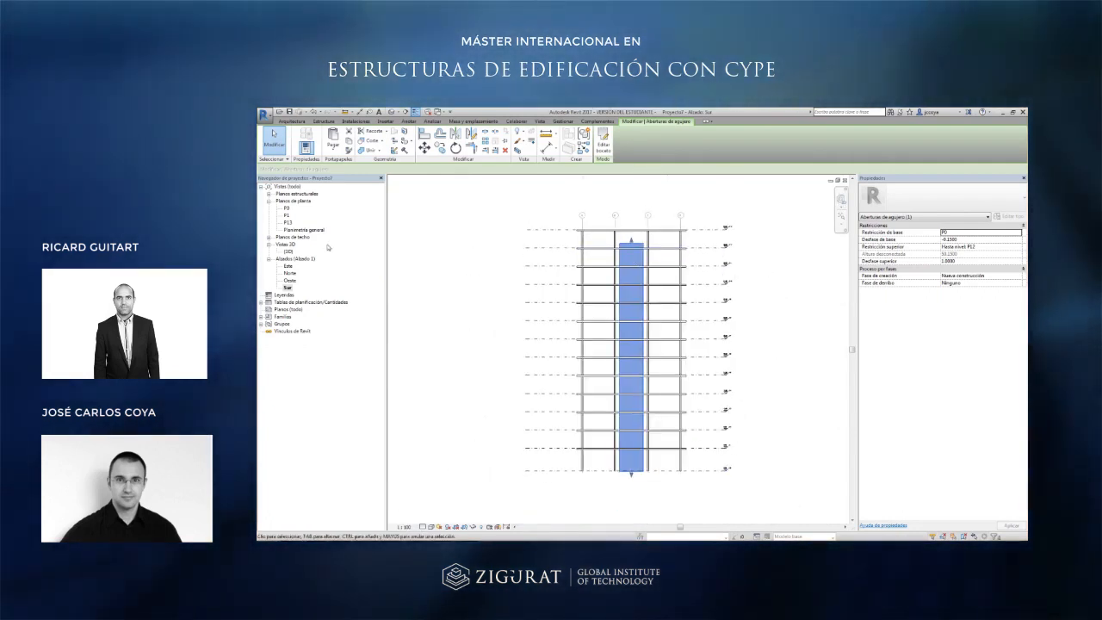
# Open the 3D view and inspect the shaft opening cutting through the floors of the tower.
pyautogui.doubleClick(288, 251)
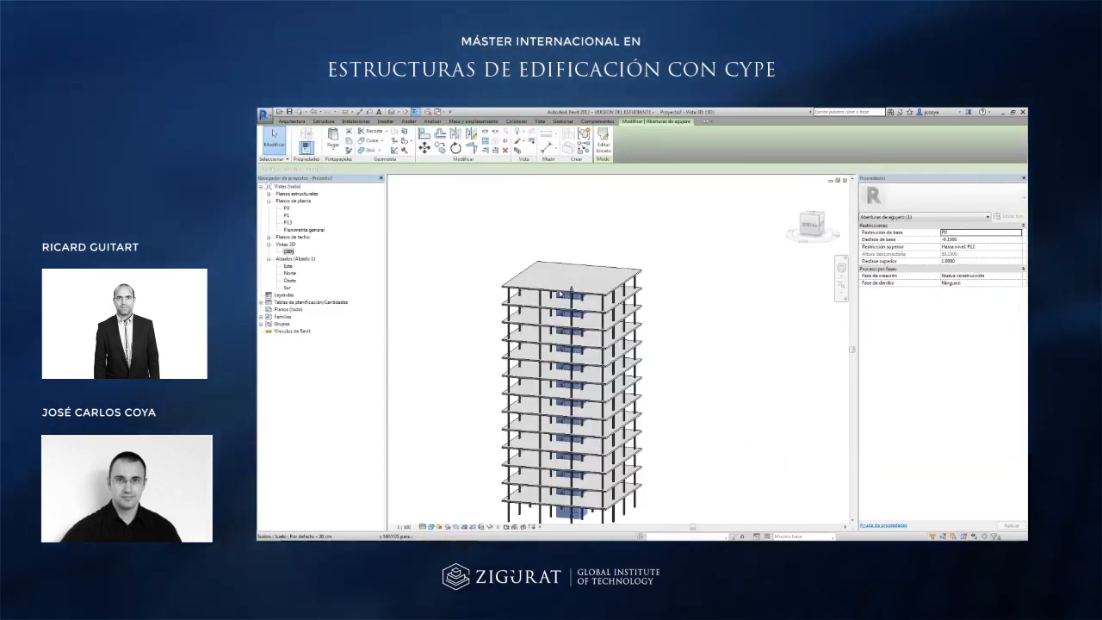
pyautogui.click(658, 315)
pyautogui.scroll(3, 576, 315)
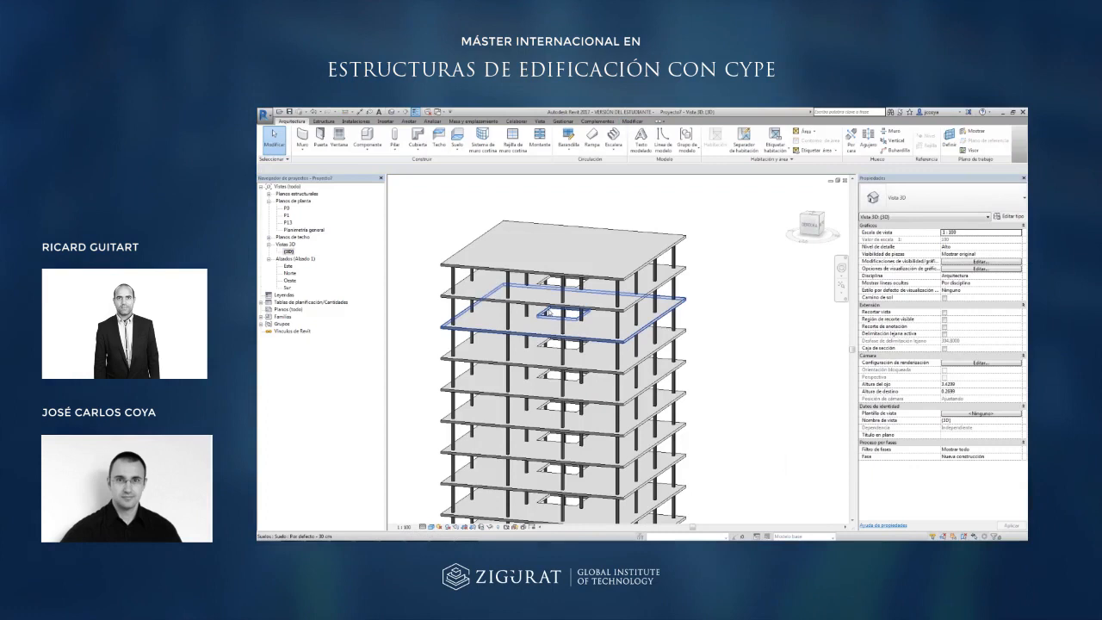
pyautogui.click(564, 274)
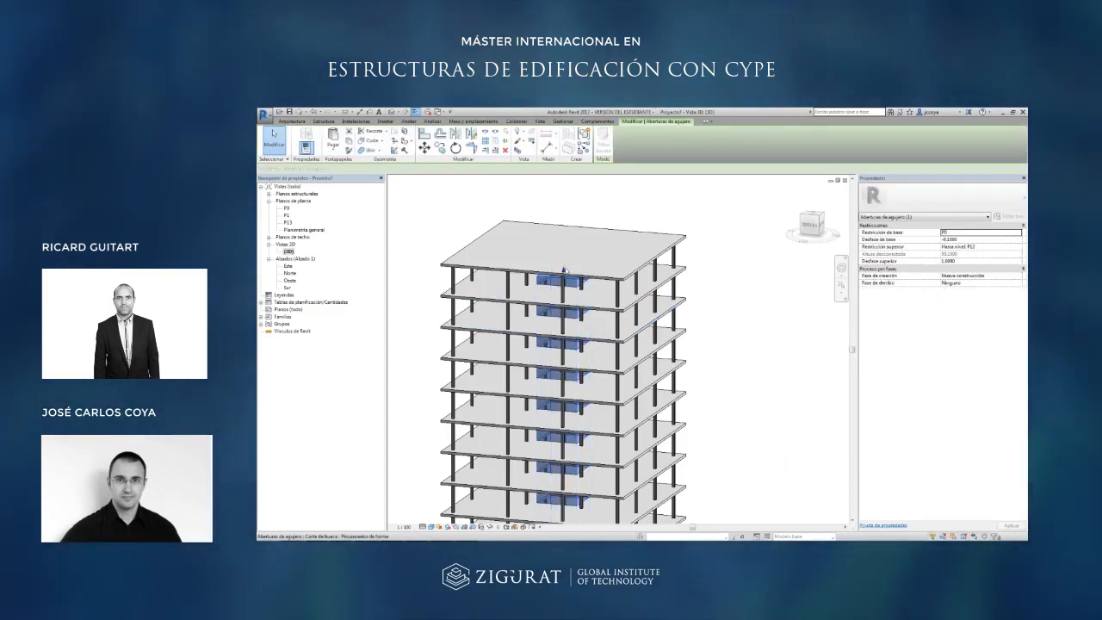
pyautogui.scroll(-2, 564, 271)
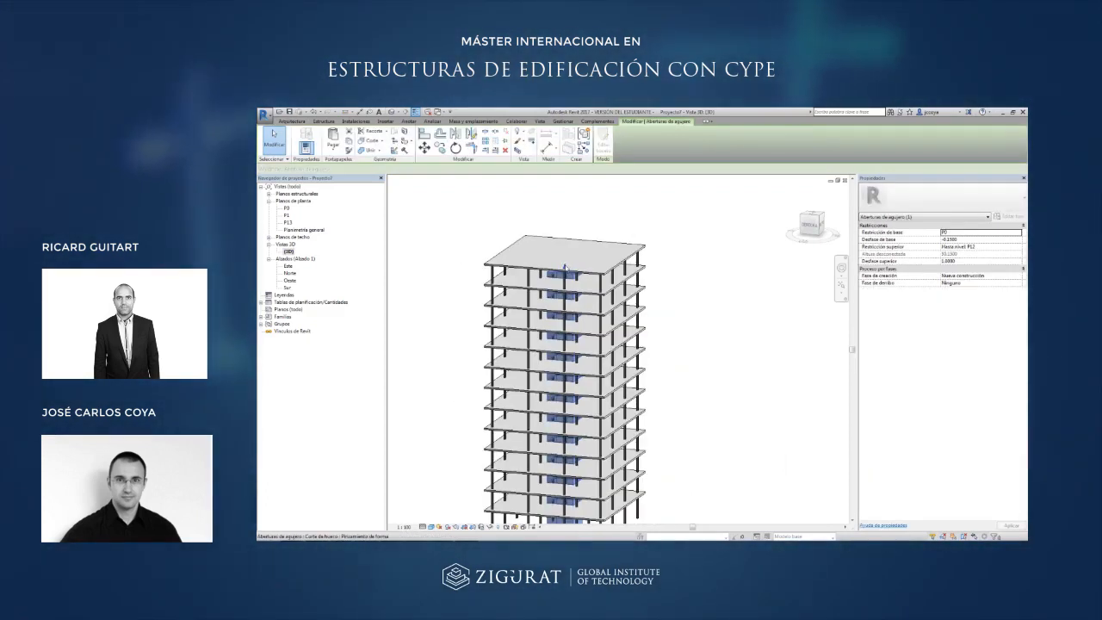
pyautogui.click(565, 215)
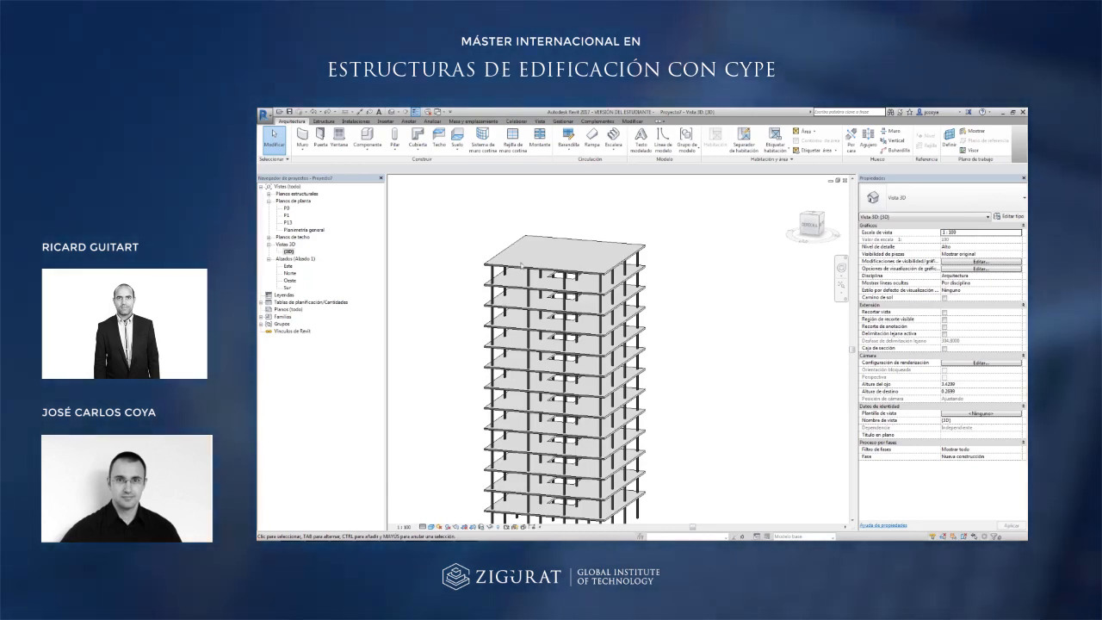
pyautogui.scroll(-4, 598, 214)
pyautogui.scroll(3, 590, 268)
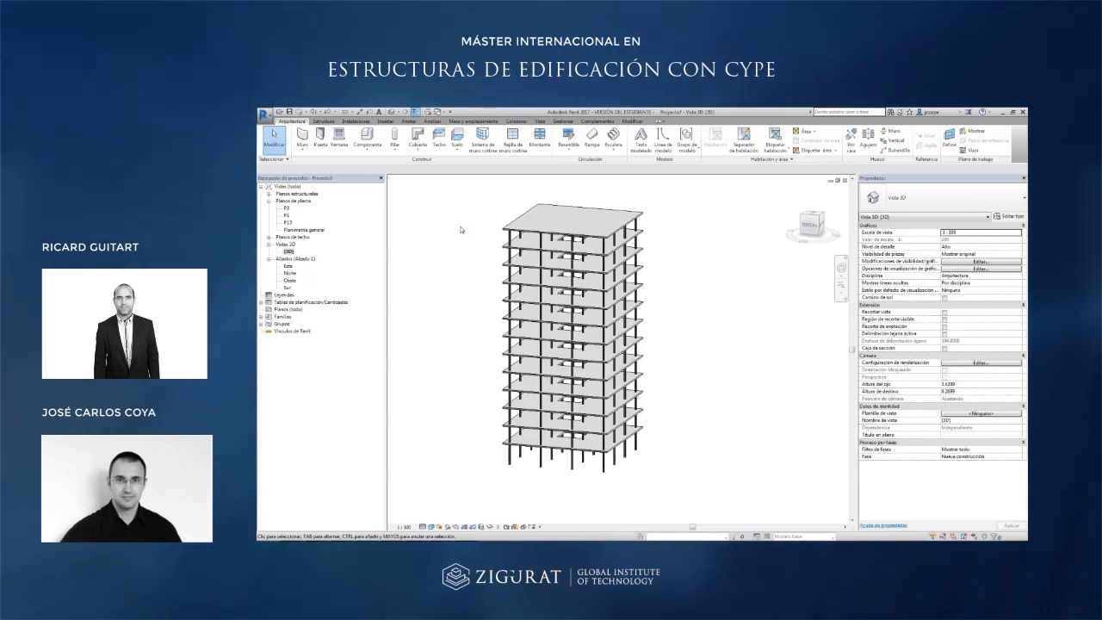
# Save the model as a Revit project file named Zigurat.
pyautogui.click(265, 114)
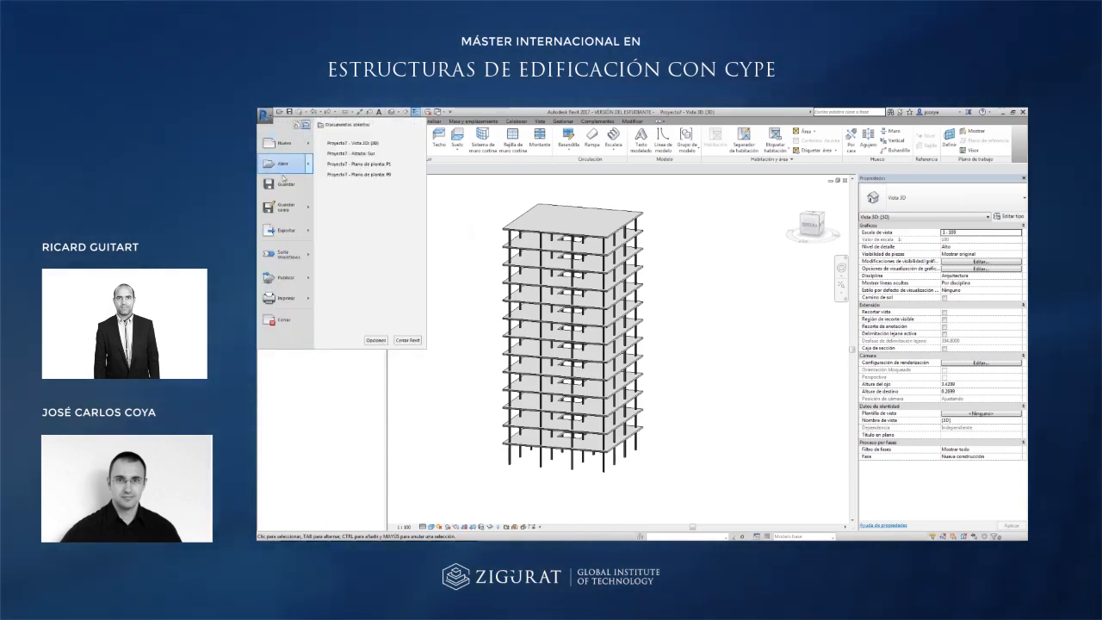
pyautogui.moveTo(286, 207)
pyautogui.click(344, 148)
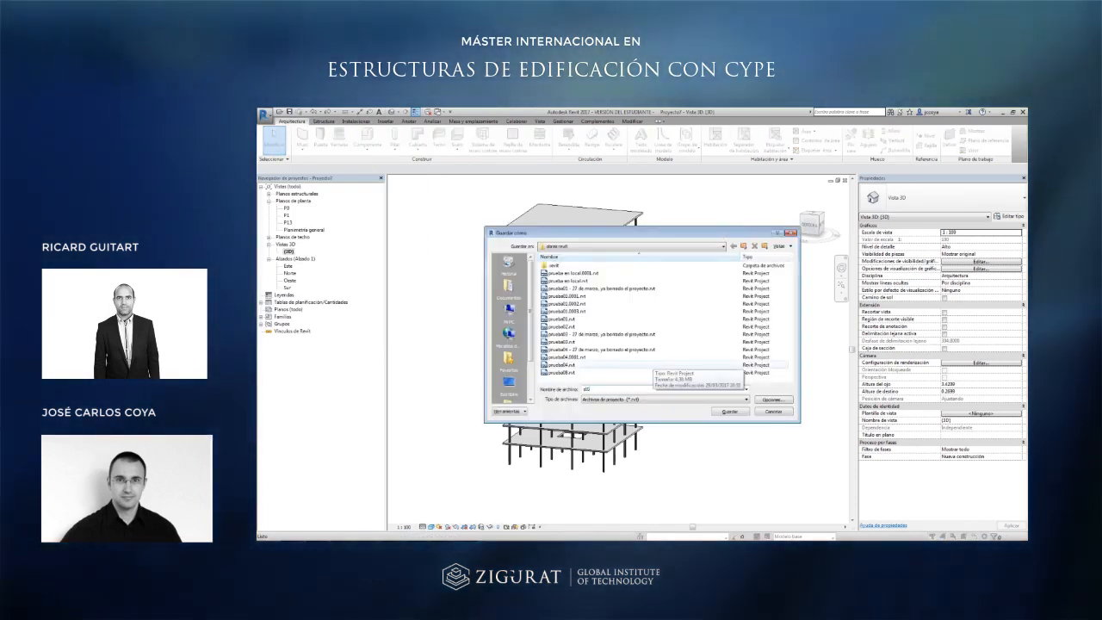
pyautogui.write('Zig')
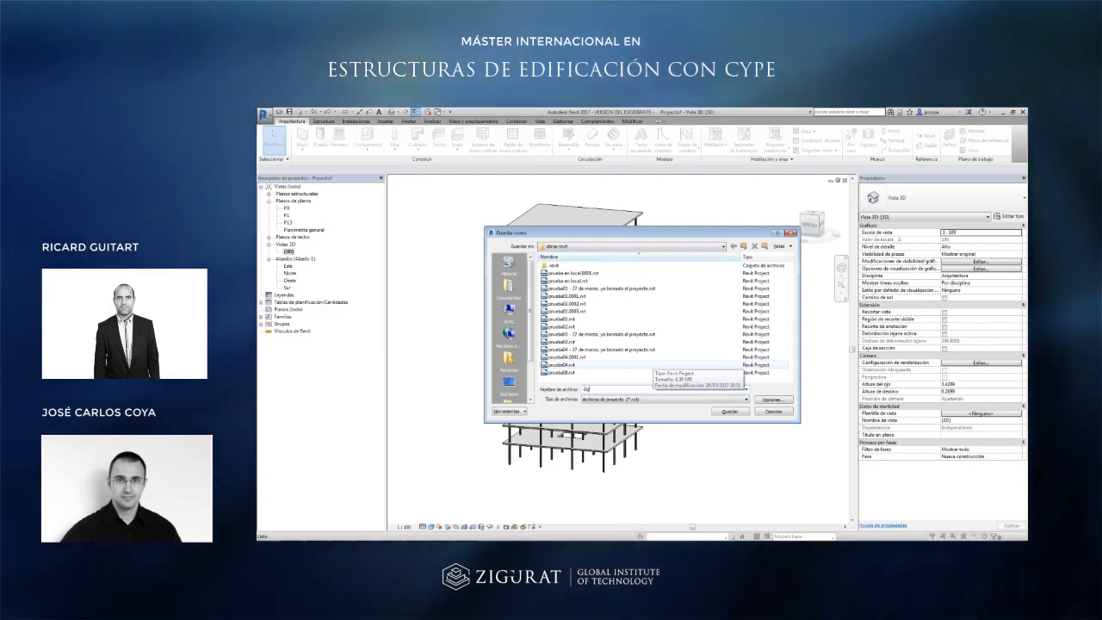
pyautogui.write('urat')
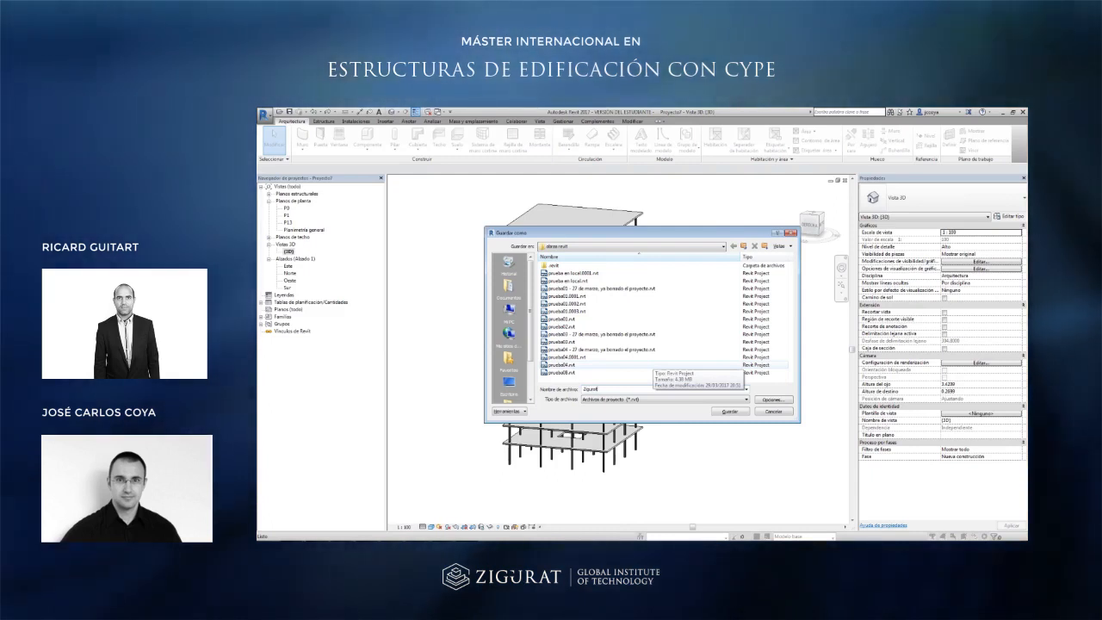
pyautogui.click(729, 412)
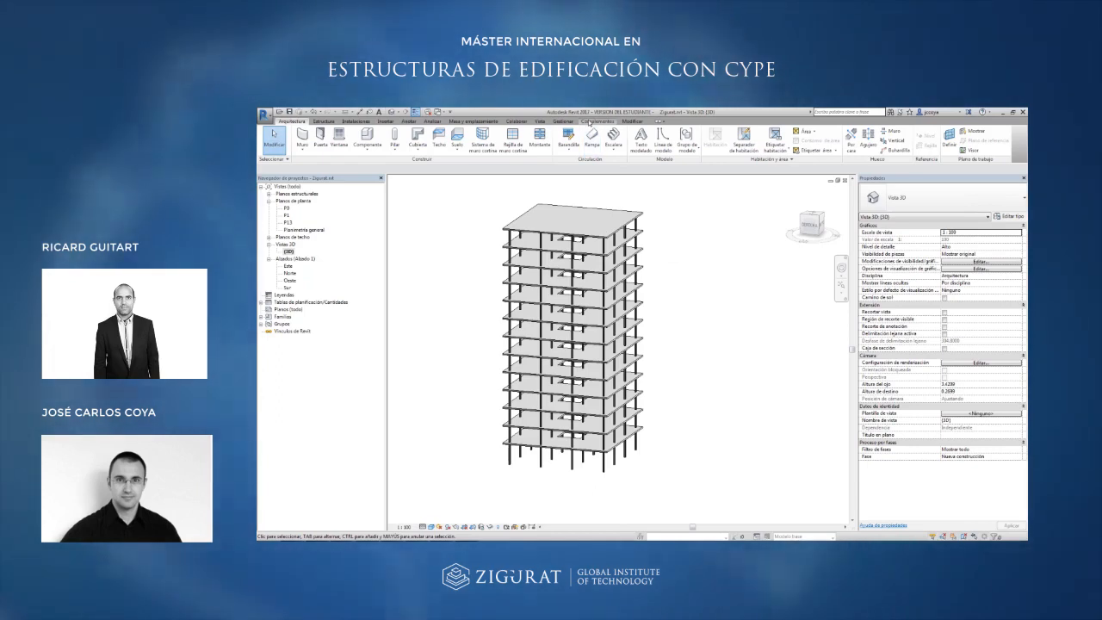
# Look at the CYPE 2017 (Mexico) launcher with its Open BIM add-in installer for Revit, and minimise it.
pyautogui.click(589, 123)
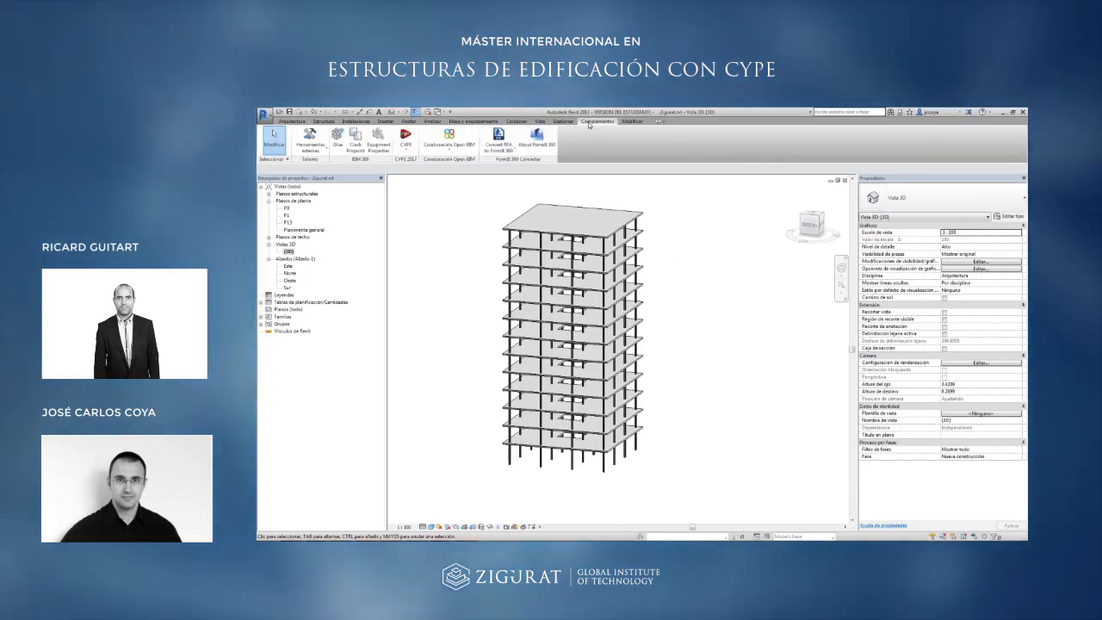
pyautogui.press('super')
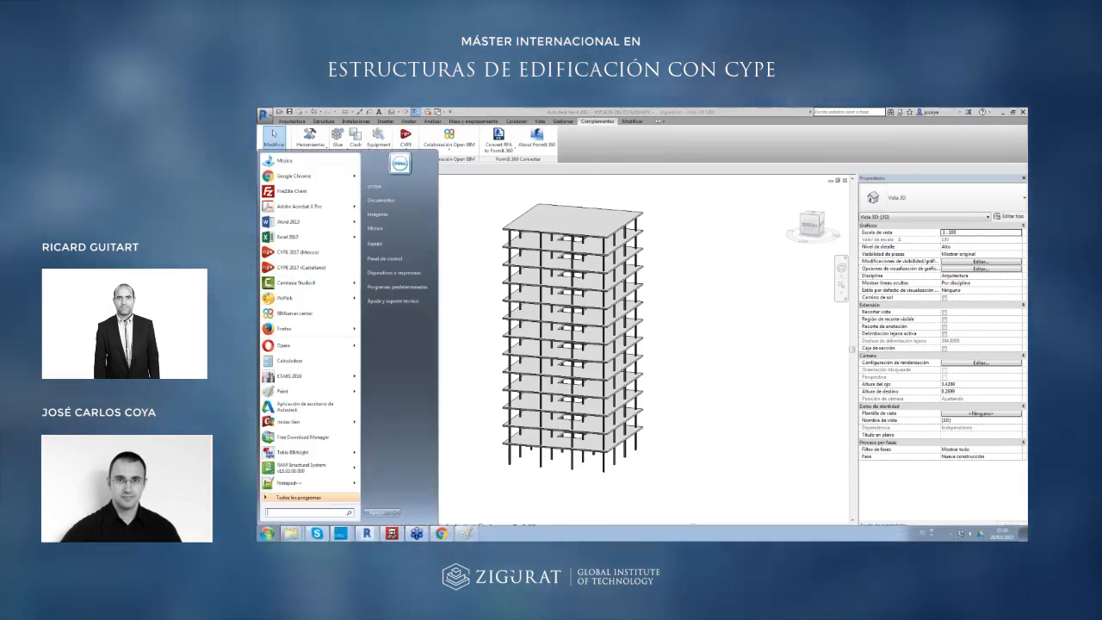
pyautogui.click(939, 533)
pyautogui.click(943, 472)
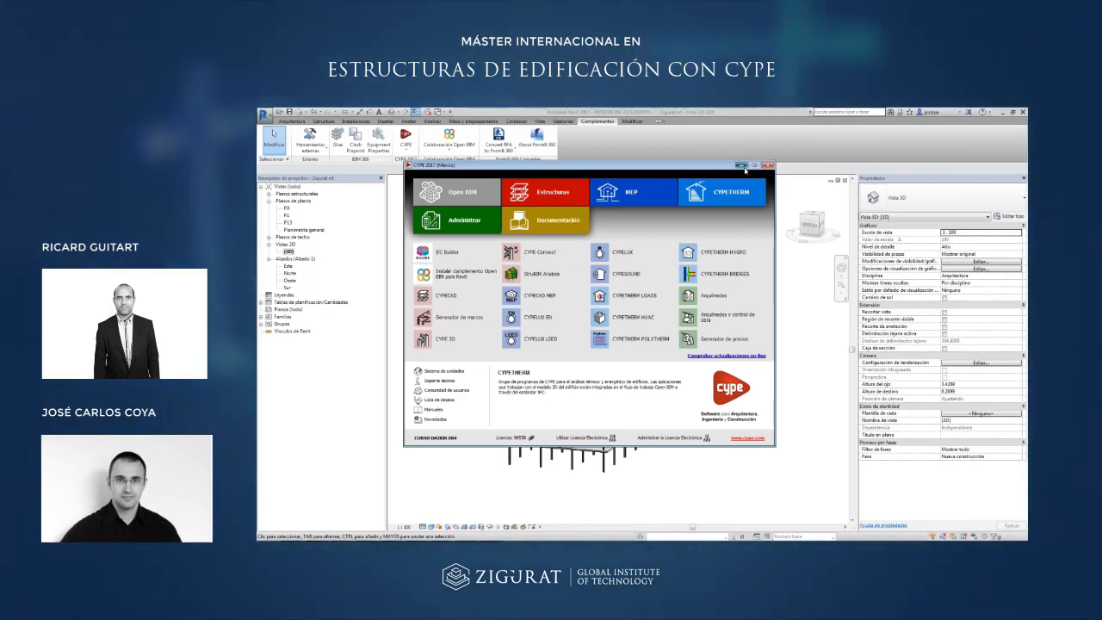
pyautogui.click(743, 167)
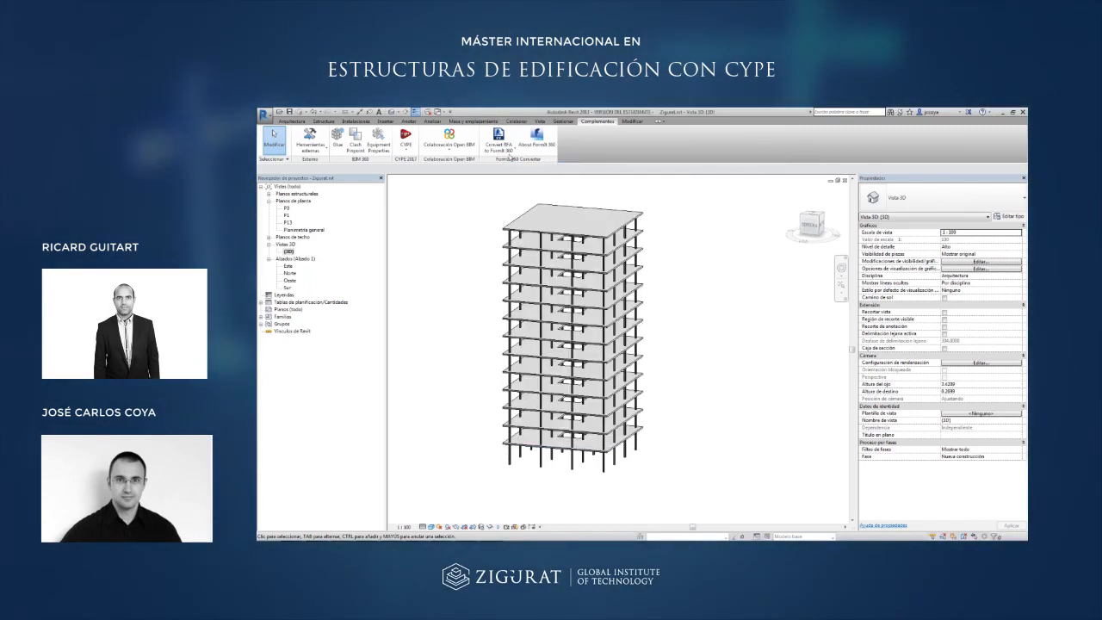
# Try to create an Open BIM project from the Revit model with the Open BIM collaboration add-in.
pyautogui.click(450, 150)
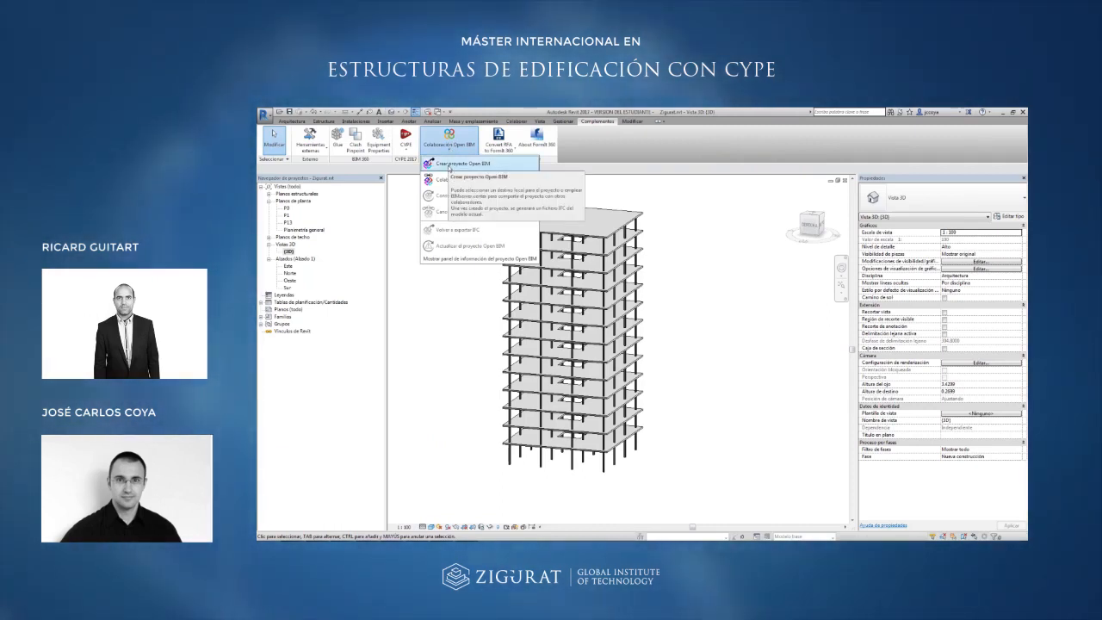
pyautogui.click(449, 165)
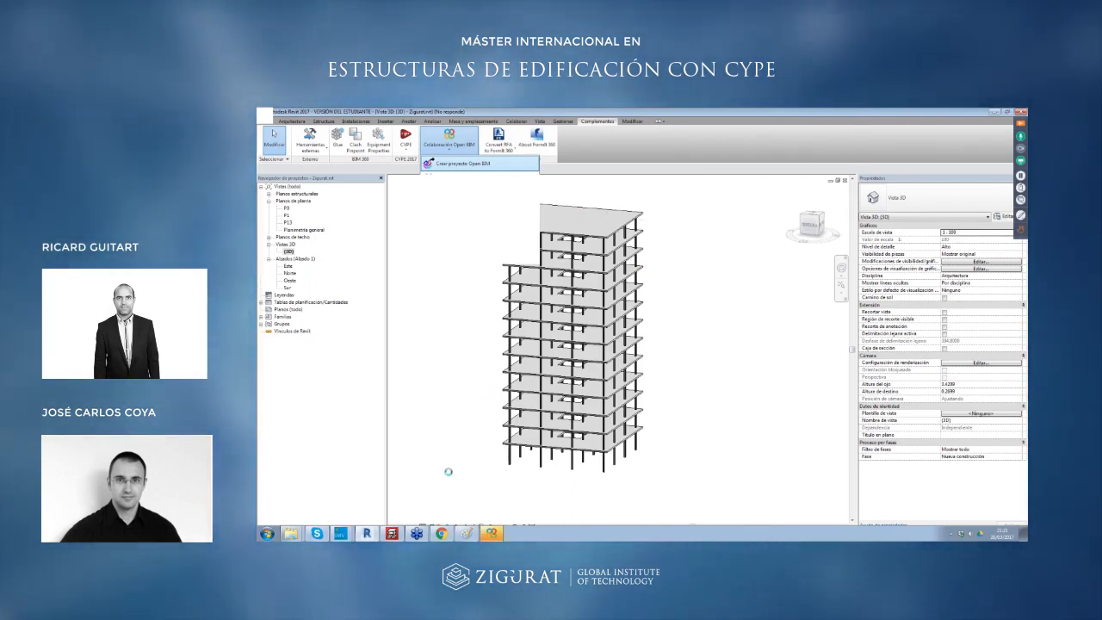
pyautogui.press('super')
pyautogui.press('super')
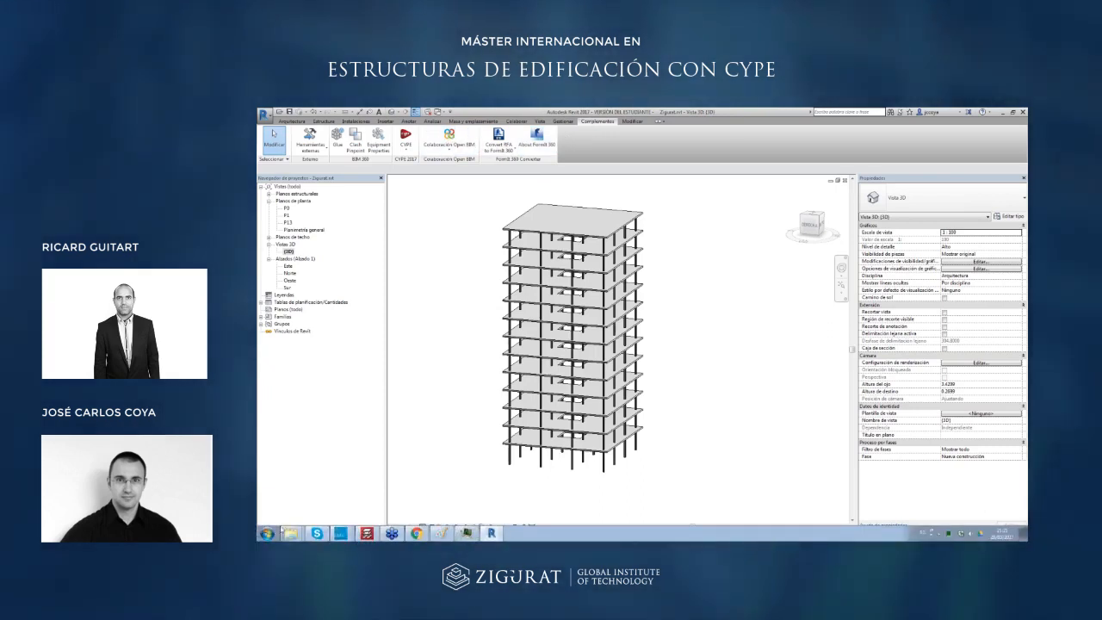
pyautogui.click(270, 534)
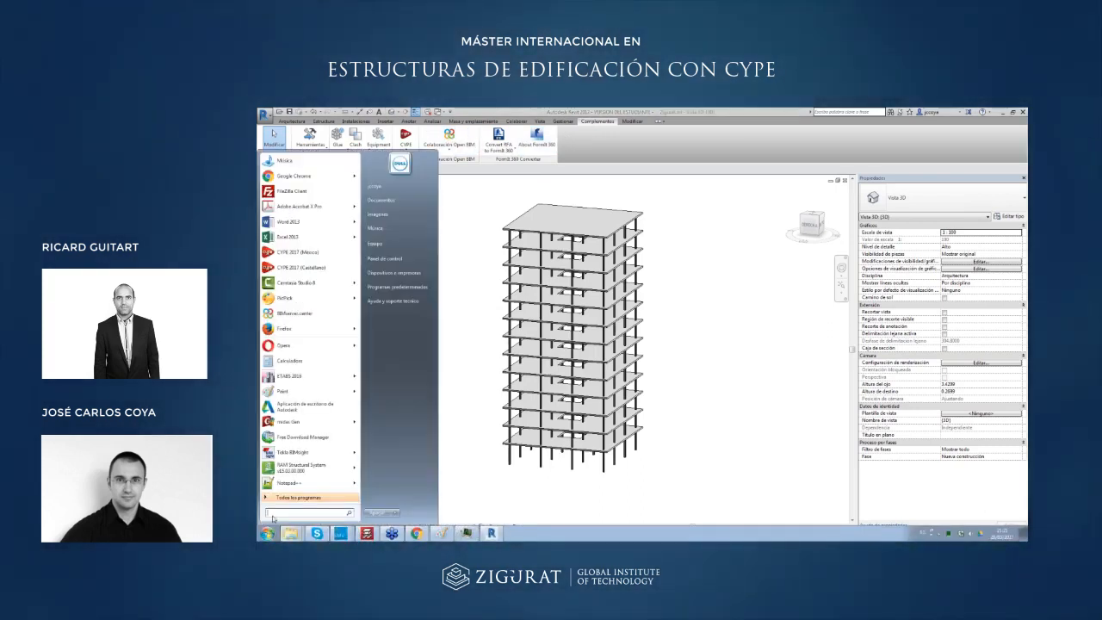
pyautogui.click(321, 303)
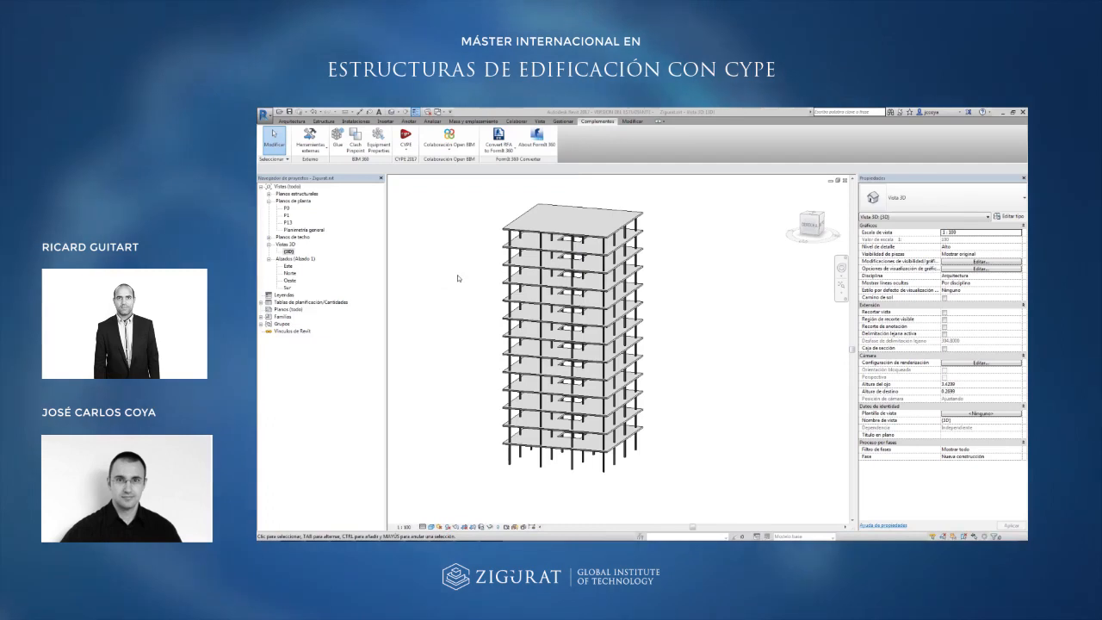
# Start creating an Open BIM project, connect it to BIMserver.center and assign it to a new project named Zigurat.
pyautogui.click(448, 150)
pyautogui.click(456, 163)
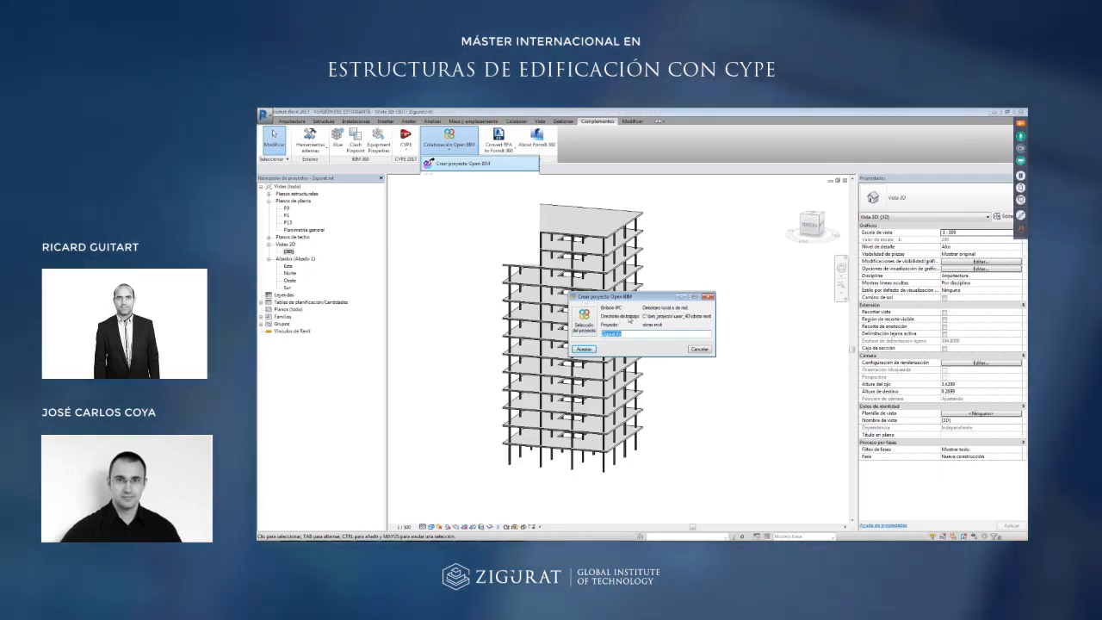
pyautogui.click(584, 325)
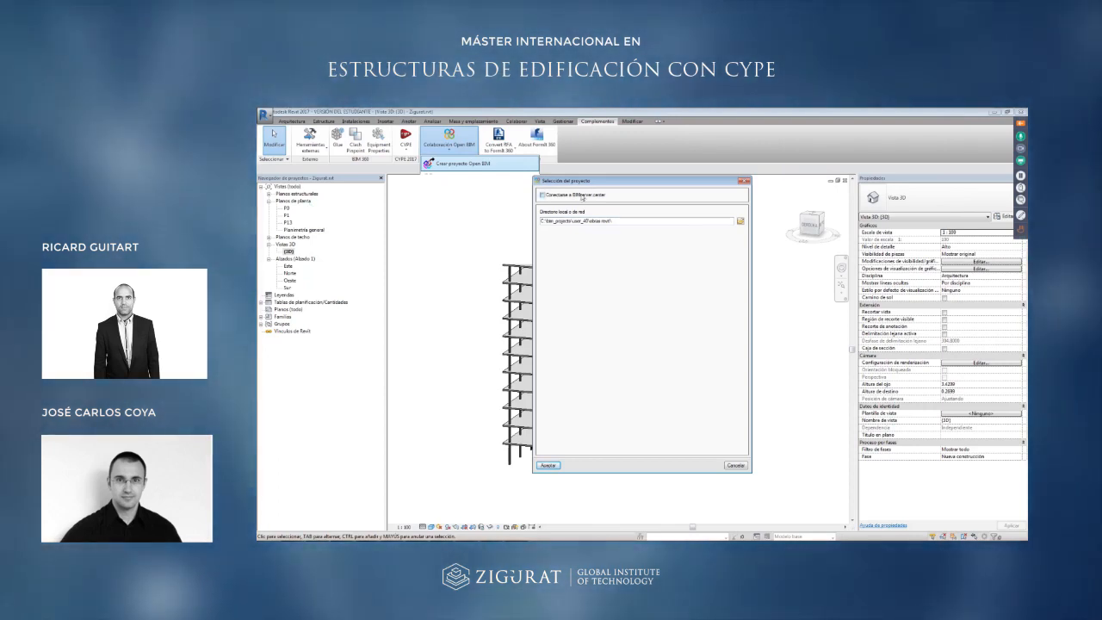
pyautogui.click(582, 198)
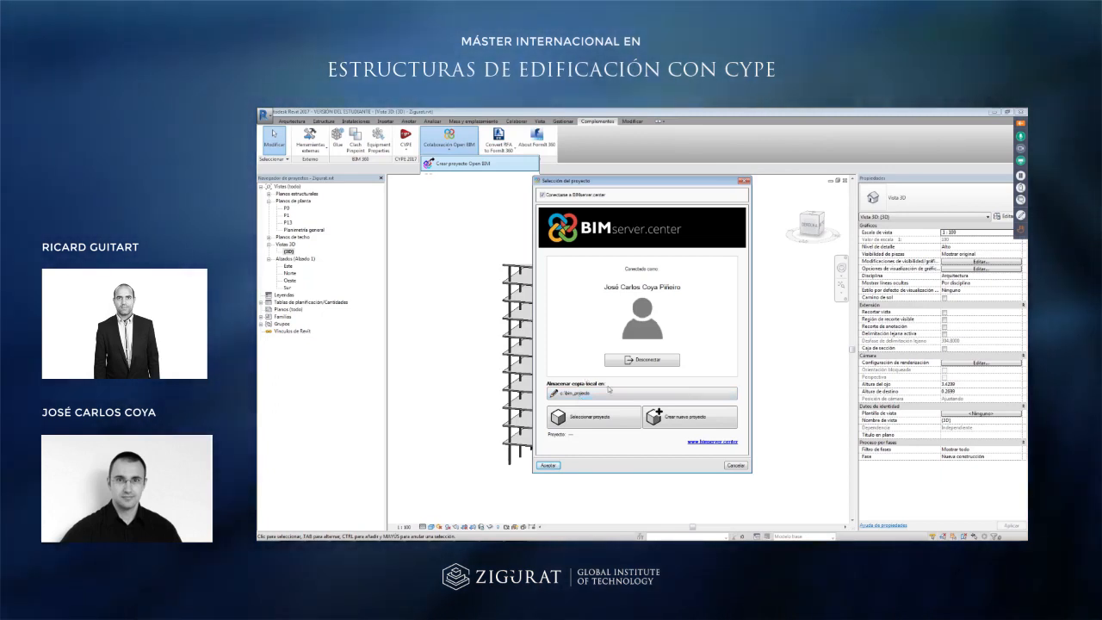
pyautogui.click(673, 420)
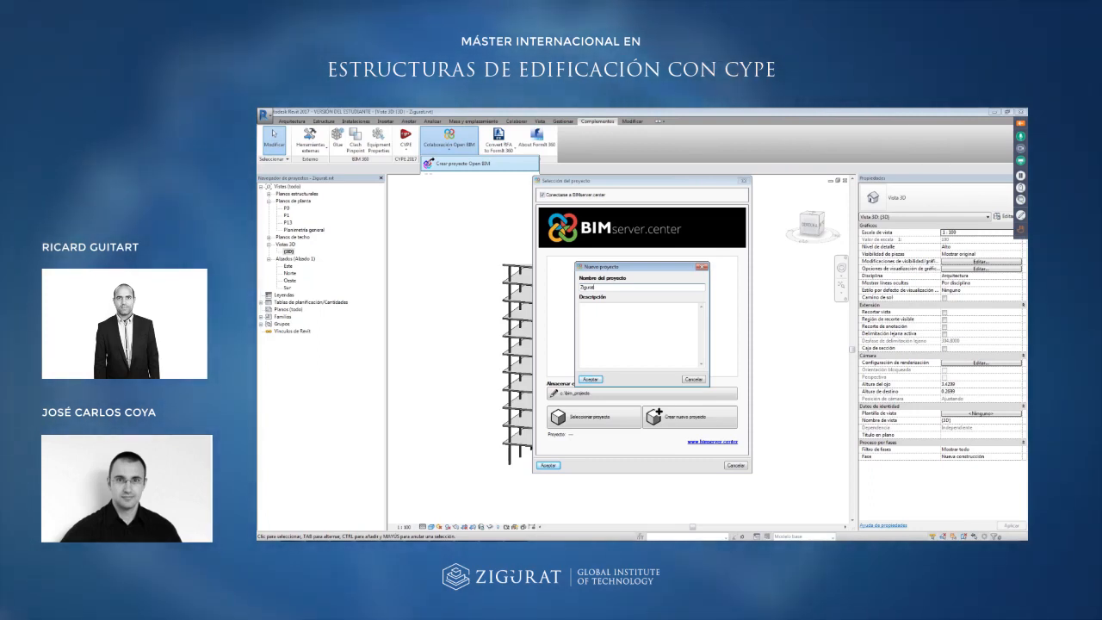
pyautogui.click(590, 380)
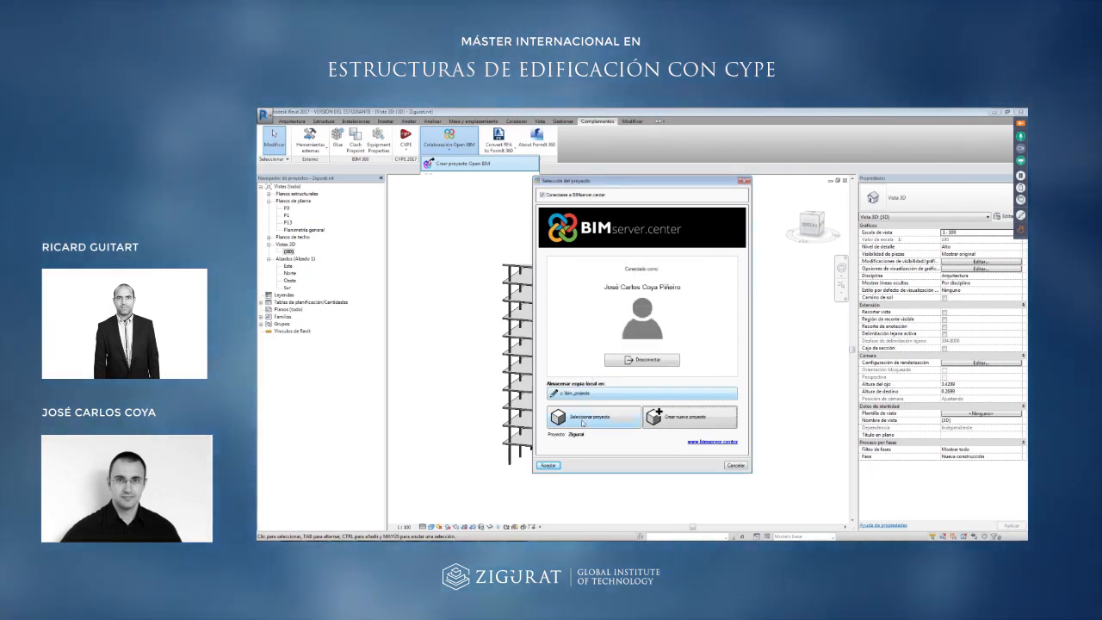
pyautogui.click(548, 464)
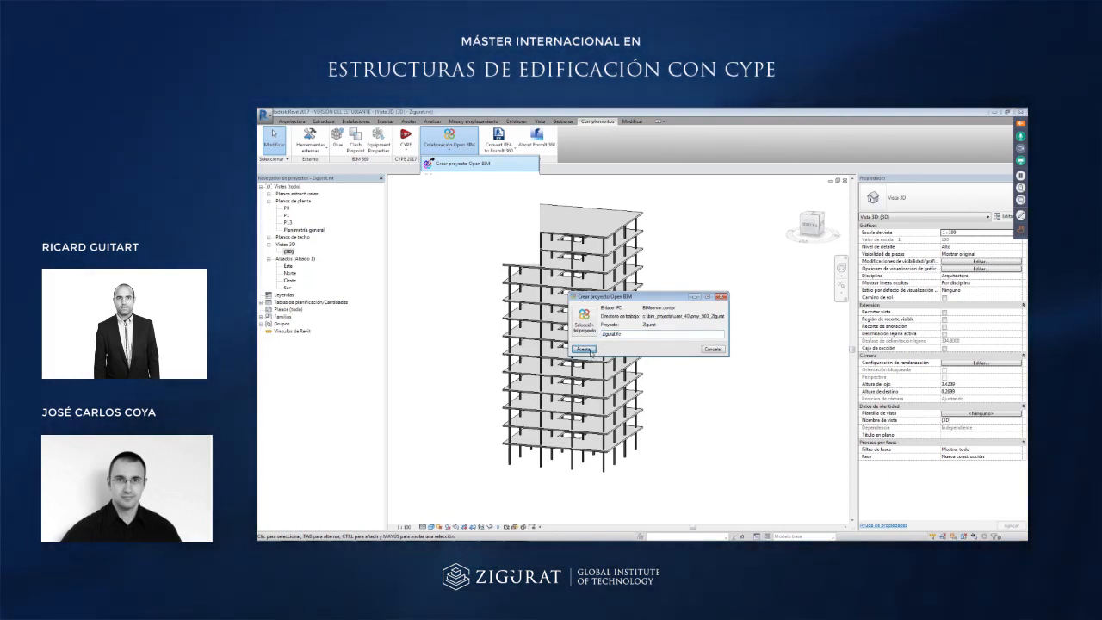
# Create the Open BIM project with the IFC file Zigurat.ifc, and close the collaboration information panel.
pyautogui.click(589, 352)
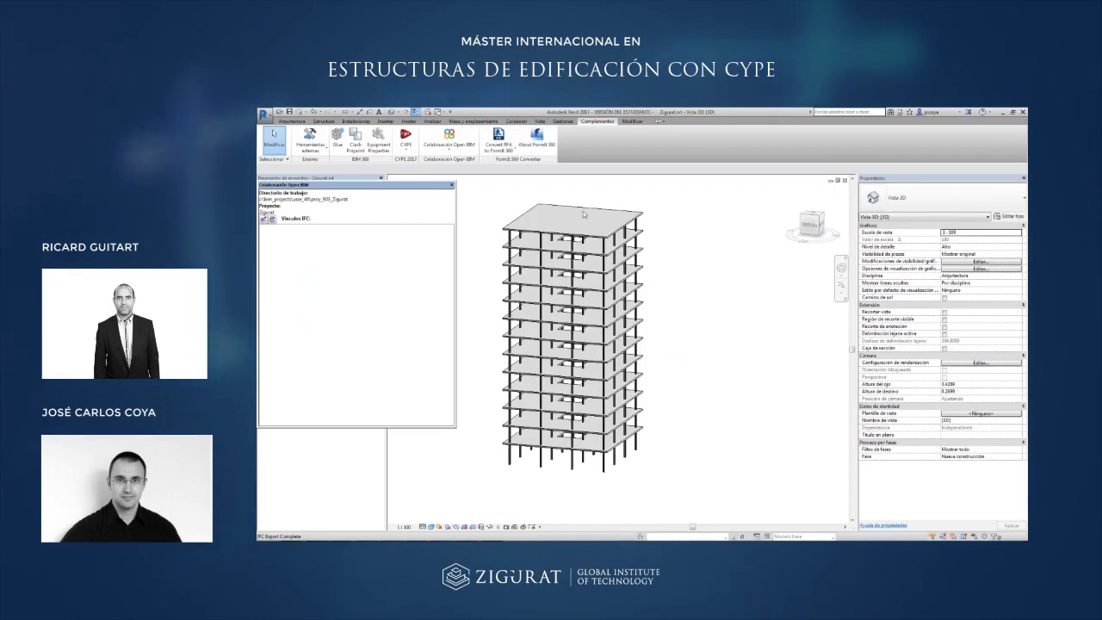
pyautogui.moveTo(363, 185); pyautogui.dragTo(349, 248)
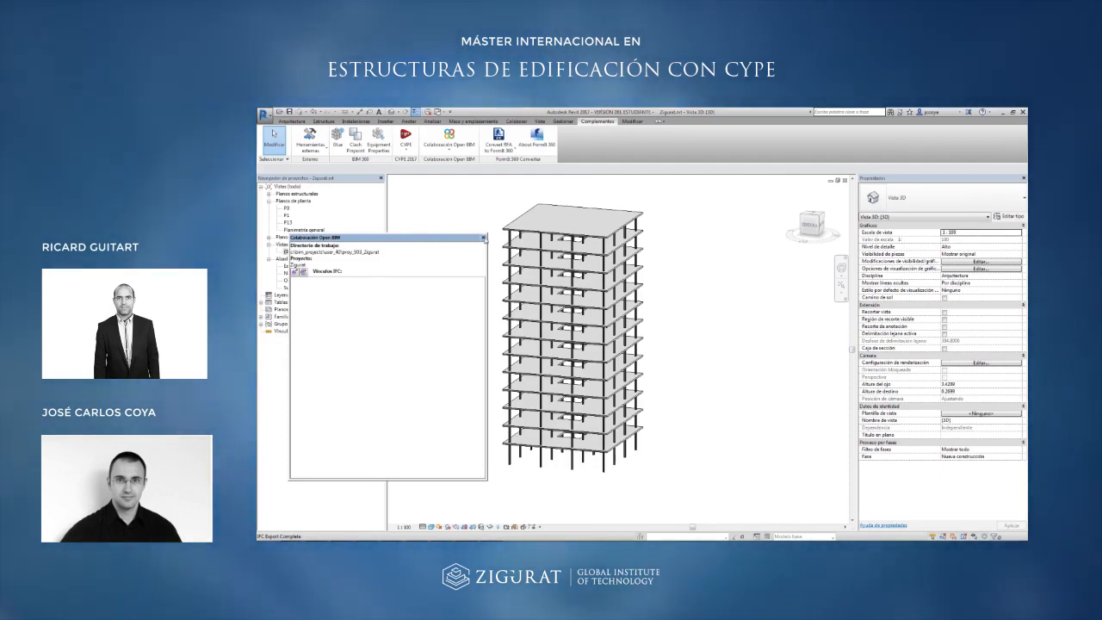
pyautogui.click(483, 237)
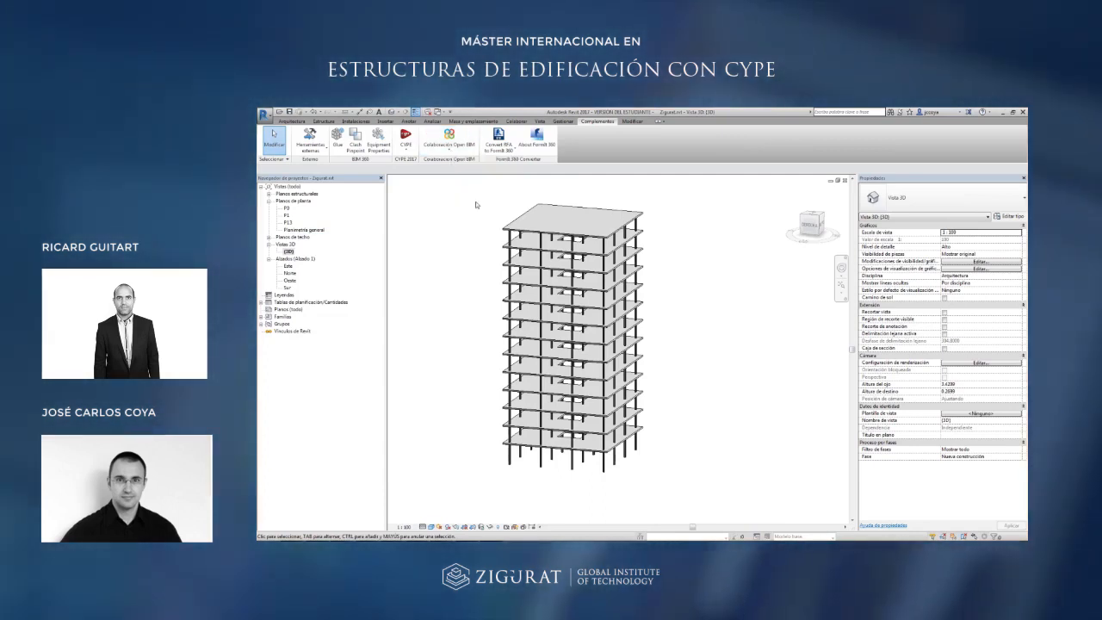
# Switch to Windows Explorer and open the Zigurat project's working folder inside bim_projects to check its files.
pyautogui.press('super')
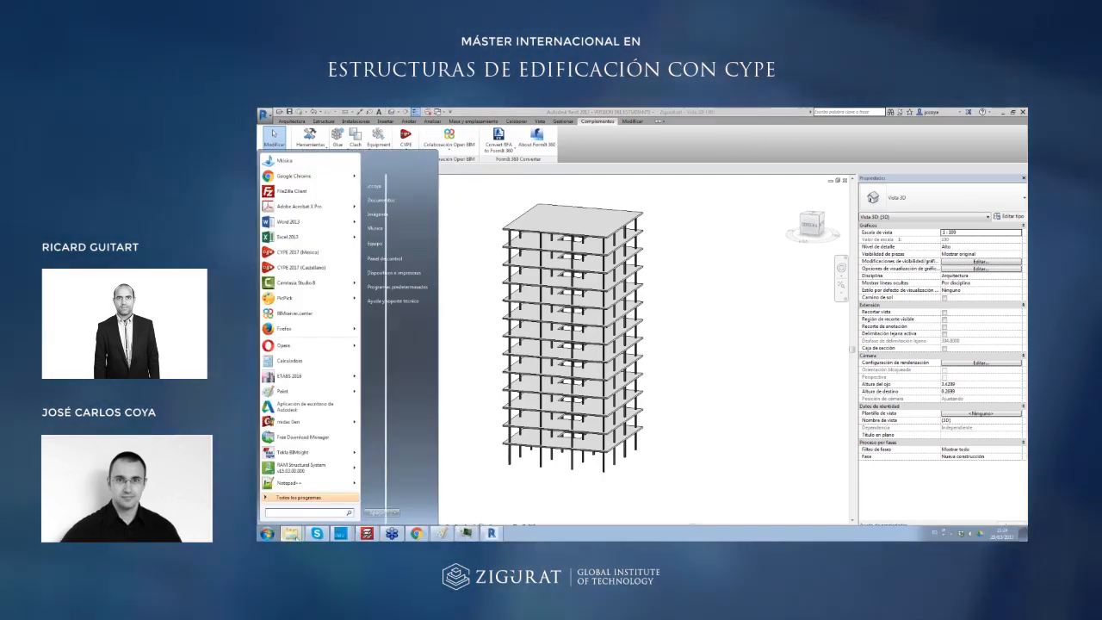
pyautogui.click(291, 533)
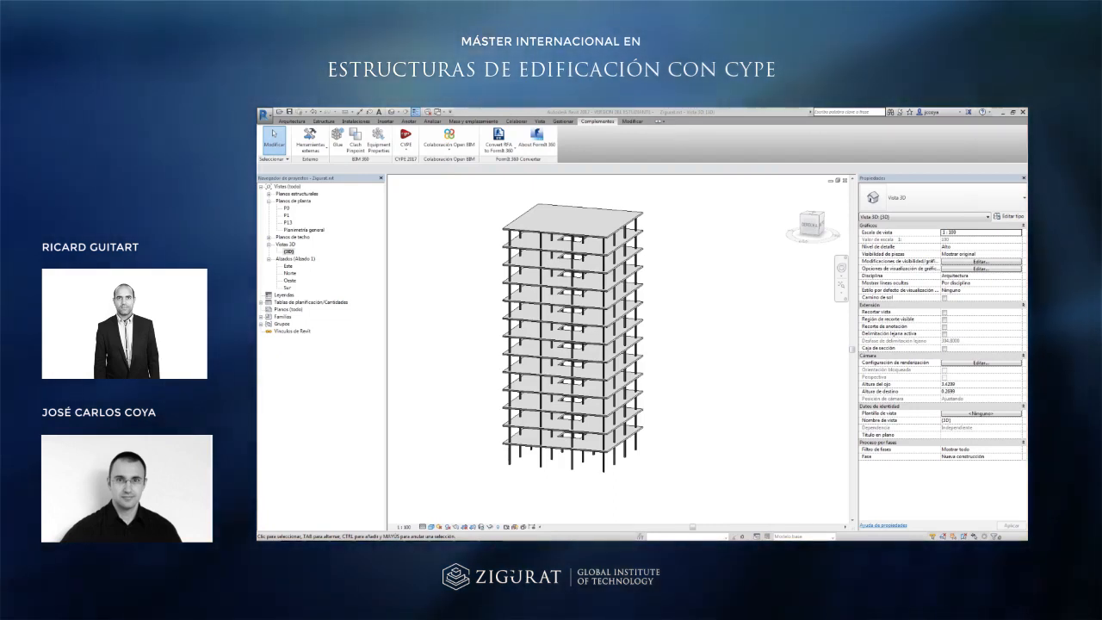
pyautogui.hotkey('alt', 'Tab')
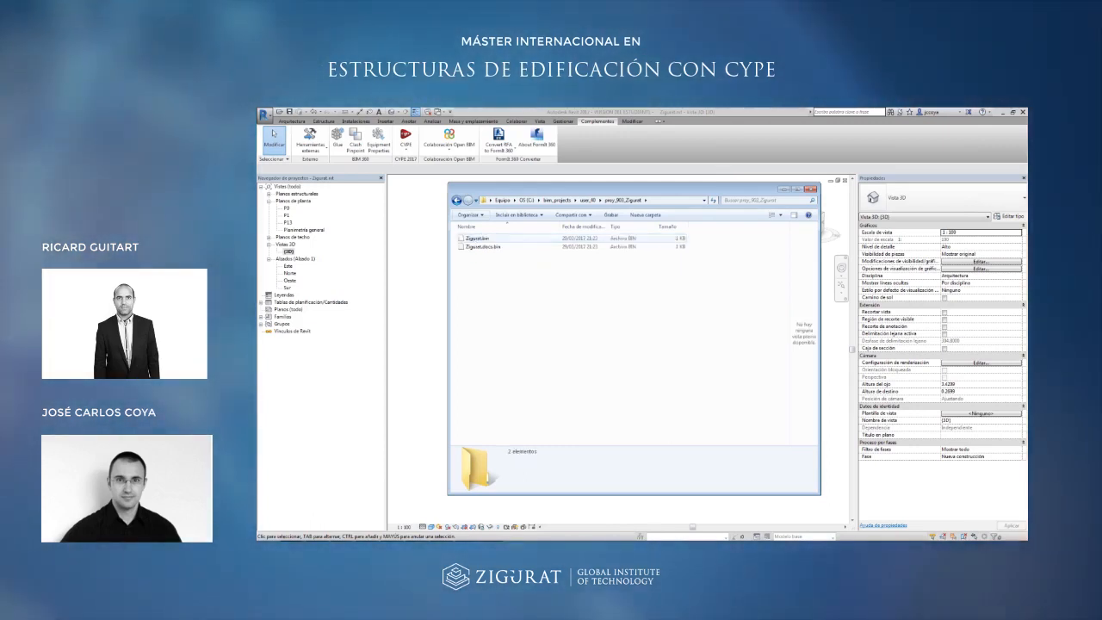
# Check the project's revit subfolder, and open Zigurat.ifc in Solibri Model Viewer to inspect the tower in 3D.
pyautogui.doubleClick(471, 238)
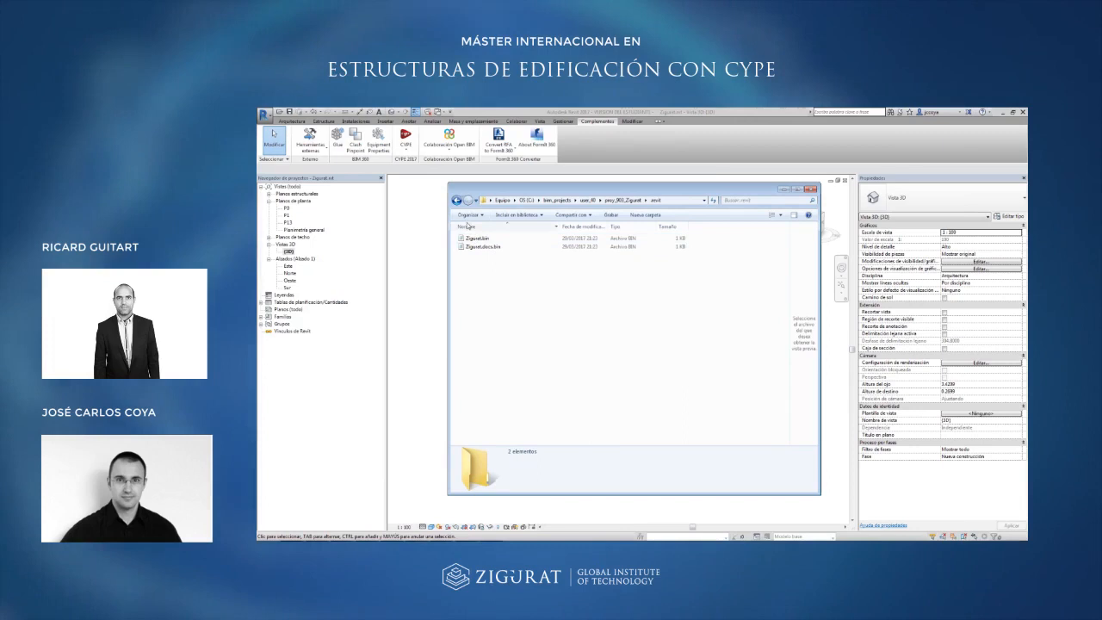
pyautogui.click(456, 199)
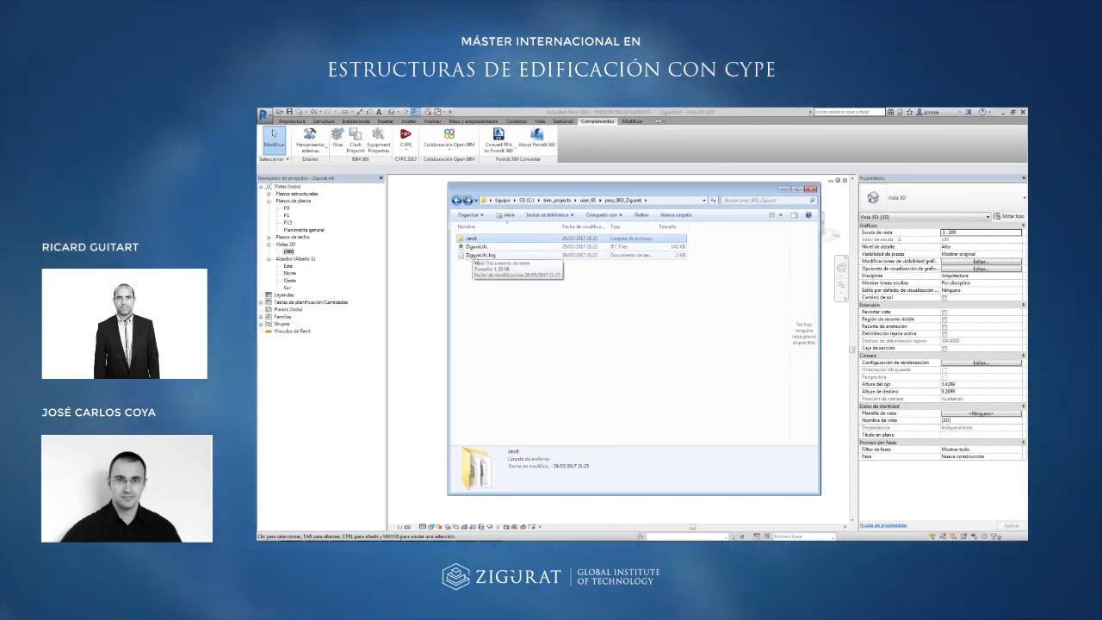
pyautogui.click(479, 247)
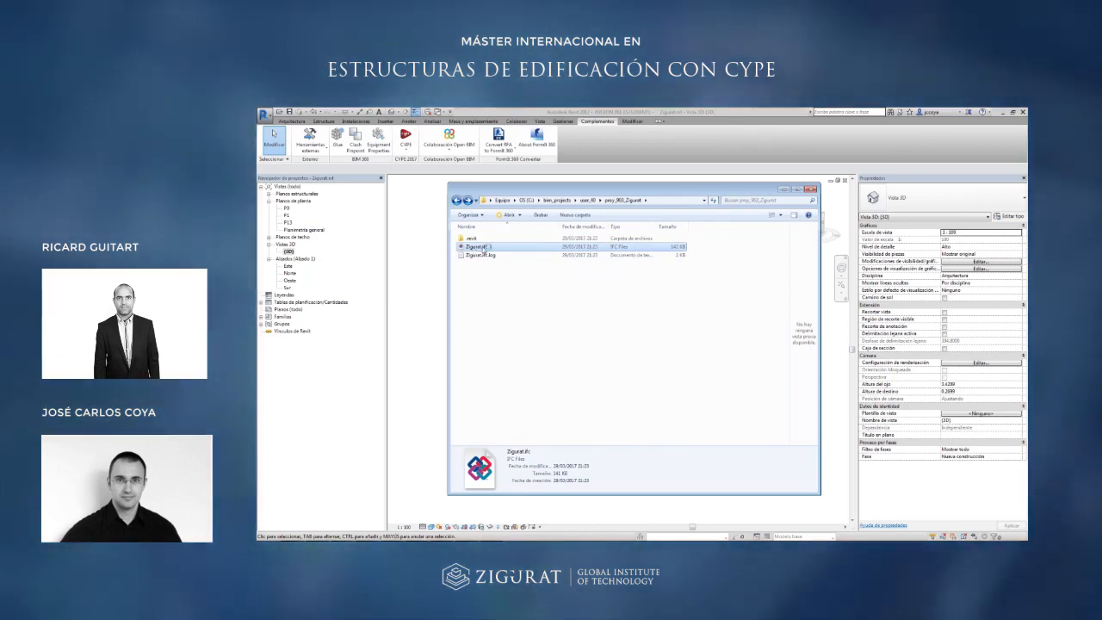
pyautogui.doubleClick(479, 247)
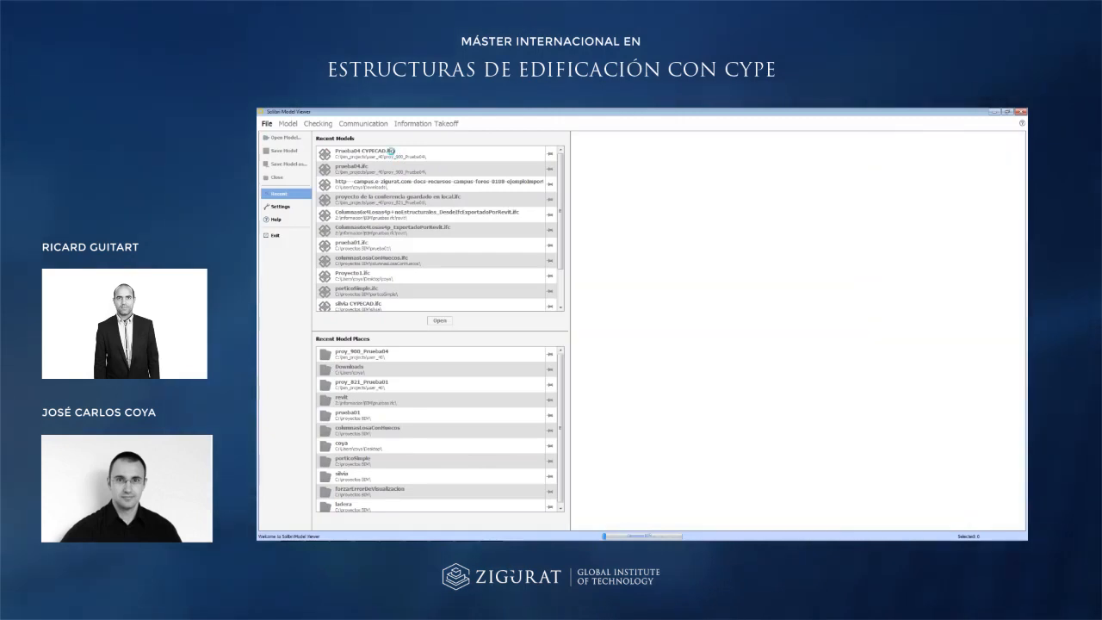
pyautogui.click(288, 124)
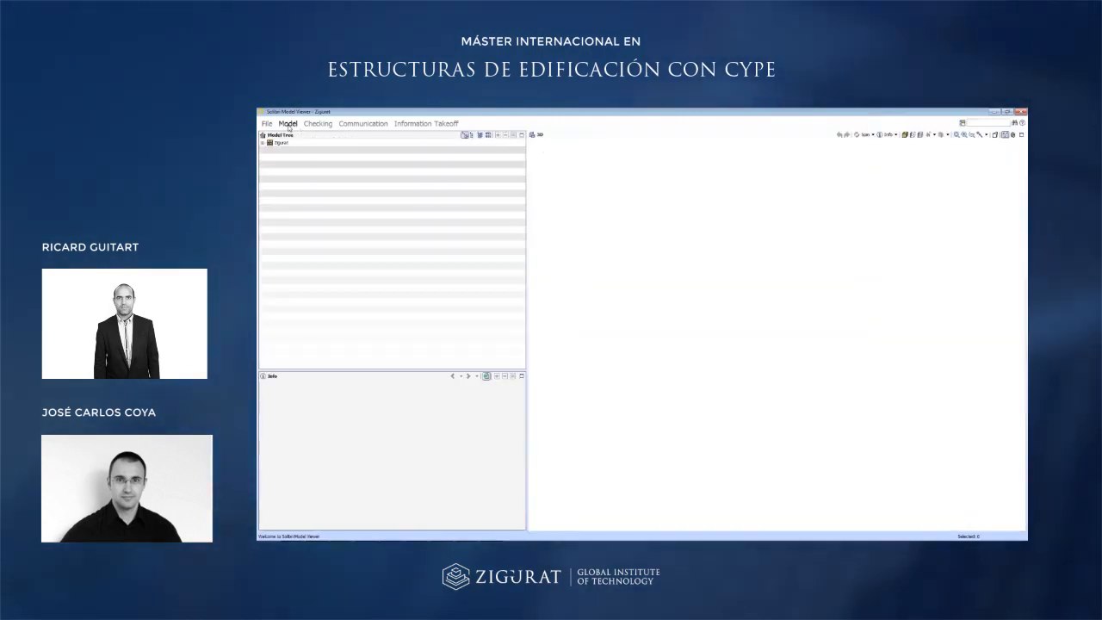
pyautogui.moveTo(681, 263); pyautogui.dragTo(759, 334)
pyautogui.moveTo(764, 373); pyautogui.dragTo(777, 461)
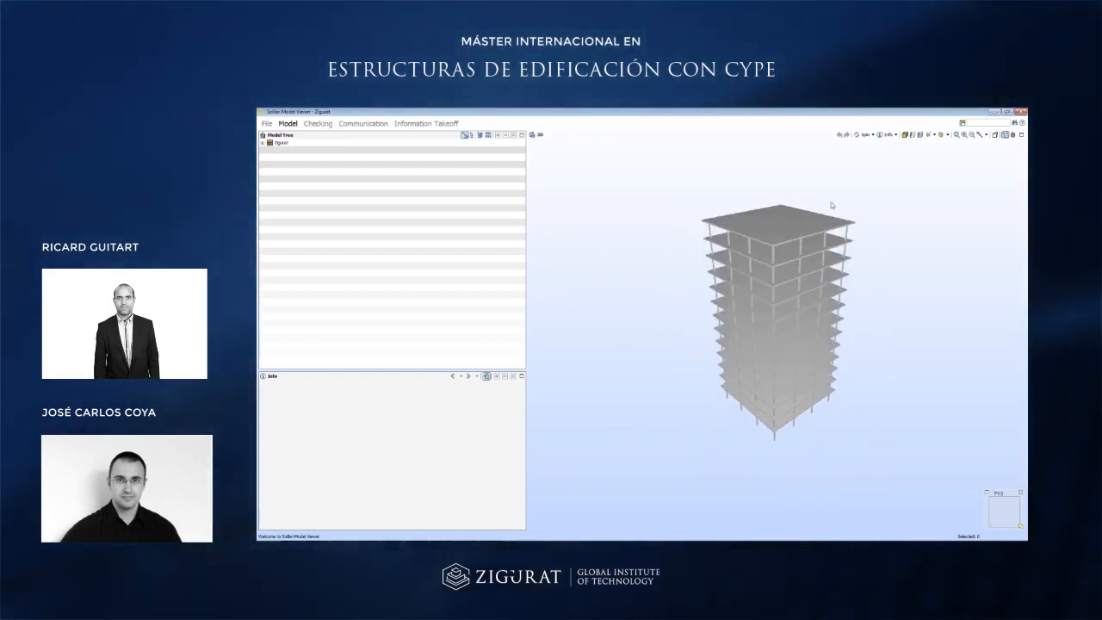
# Move the viewer and folder windows out of the way, switch to the browser and open the Zigurat project on BIMserver.center.
pyautogui.moveTo(885, 115); pyautogui.dragTo(232, 112)
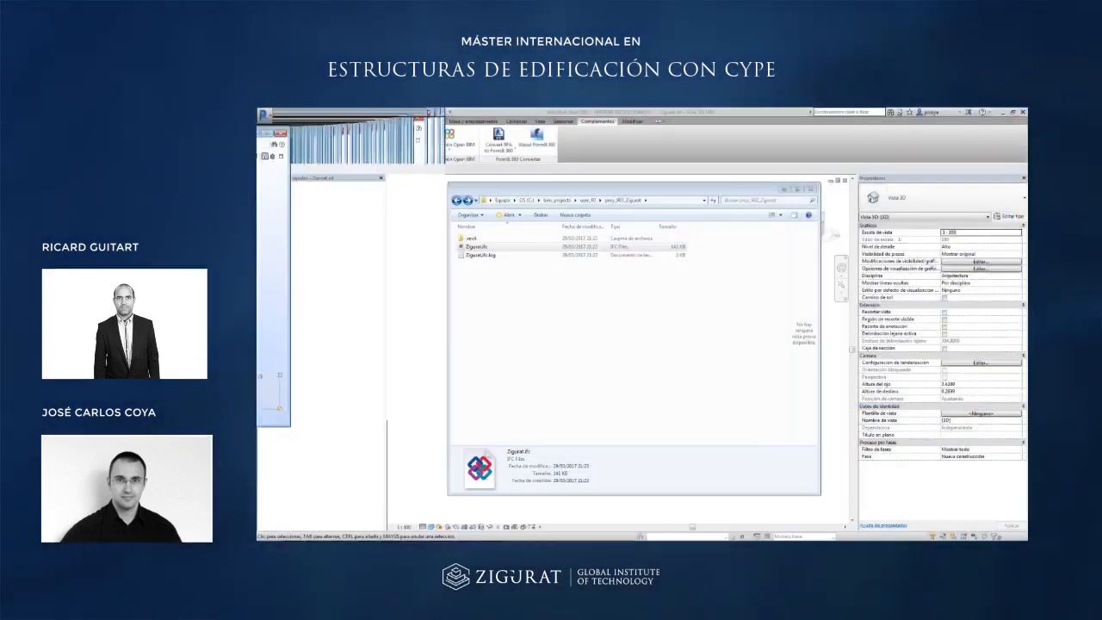
pyautogui.moveTo(765, 192); pyautogui.dragTo(198, 185)
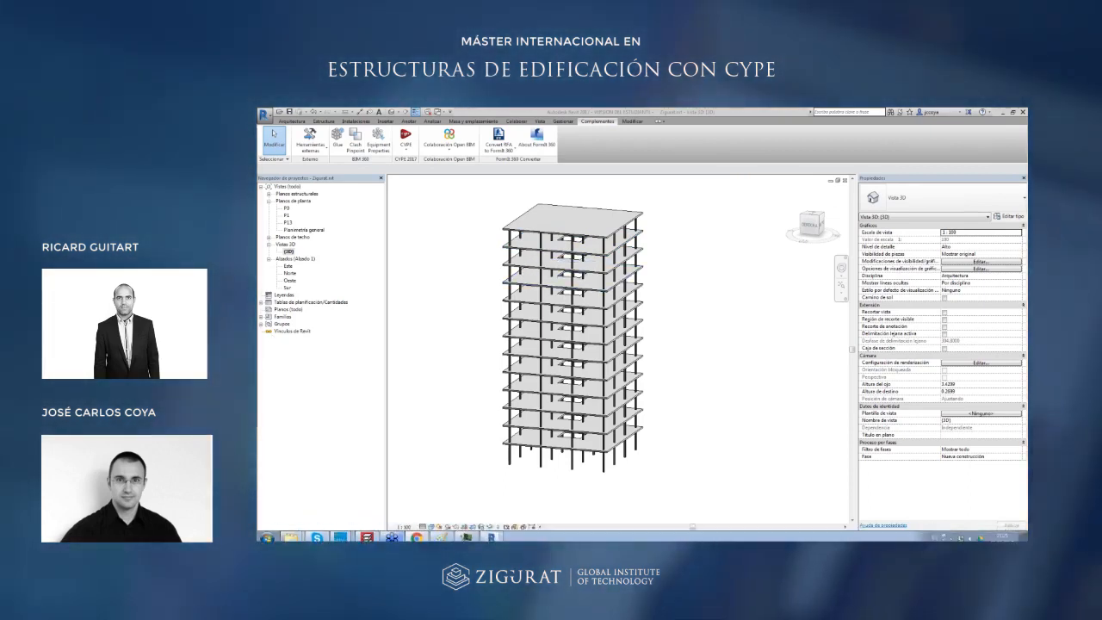
pyautogui.moveTo(8, 126); pyautogui.dragTo(633, 135)
pyautogui.doubleClick(631, 134)
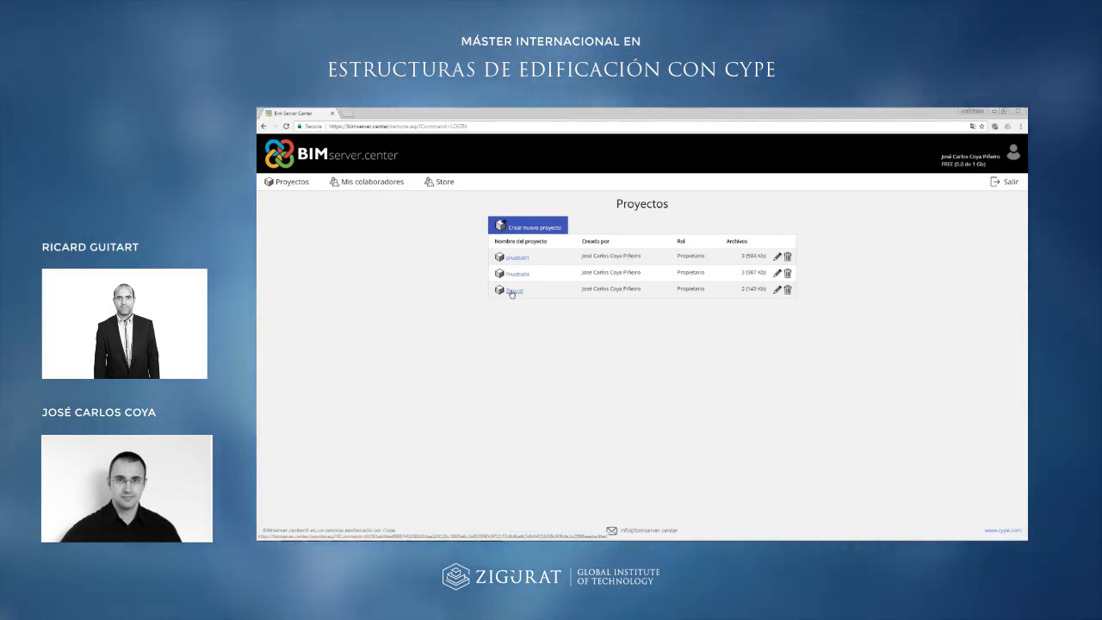
pyautogui.click(513, 291)
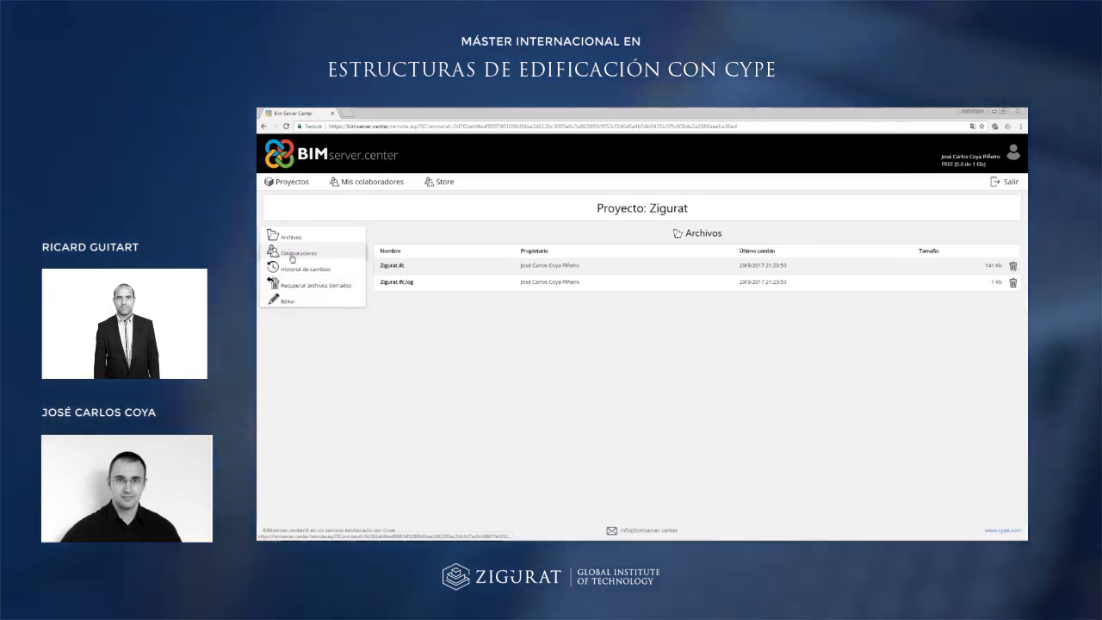
# Invite the collaborator to participate in the Zigurat project with the Moderador role.
pyautogui.click(340, 256)
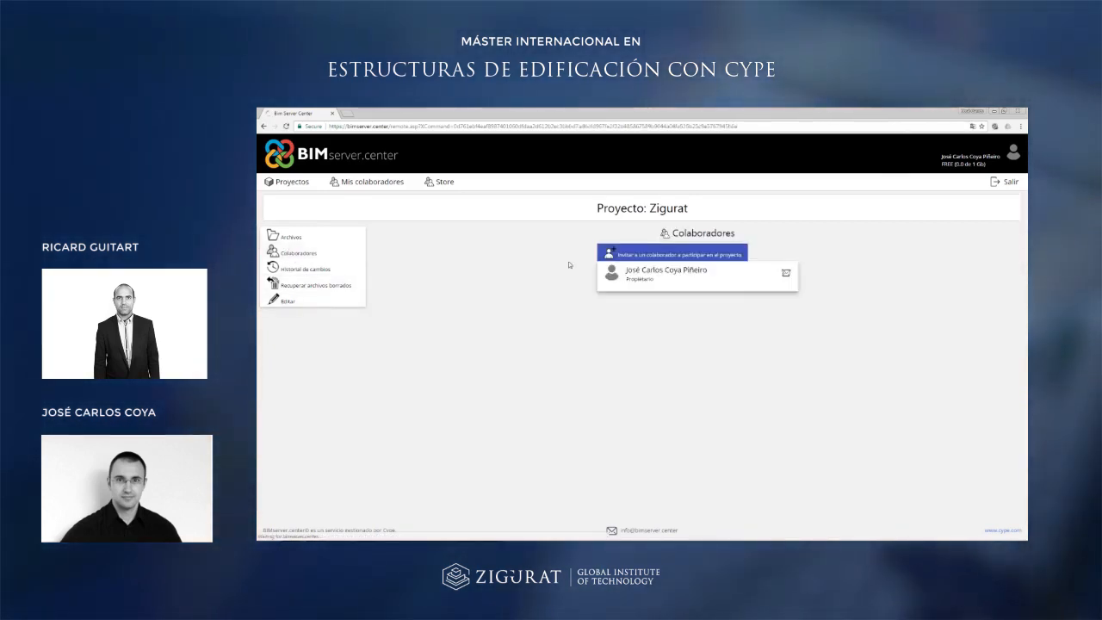
pyautogui.click(700, 256)
pyautogui.click(708, 276)
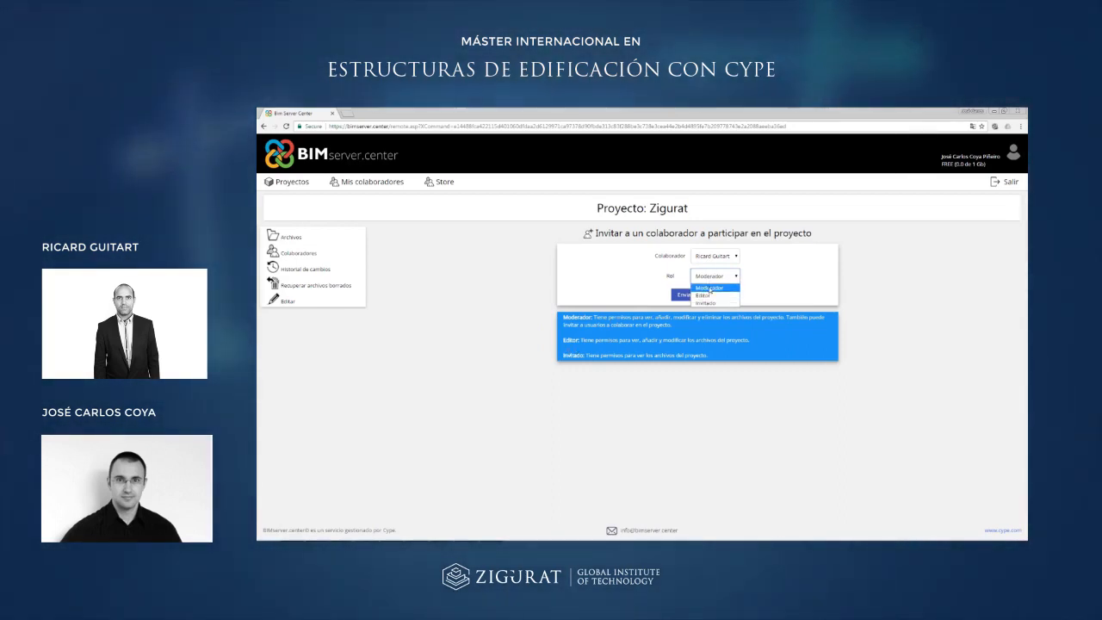
pyautogui.click(710, 288)
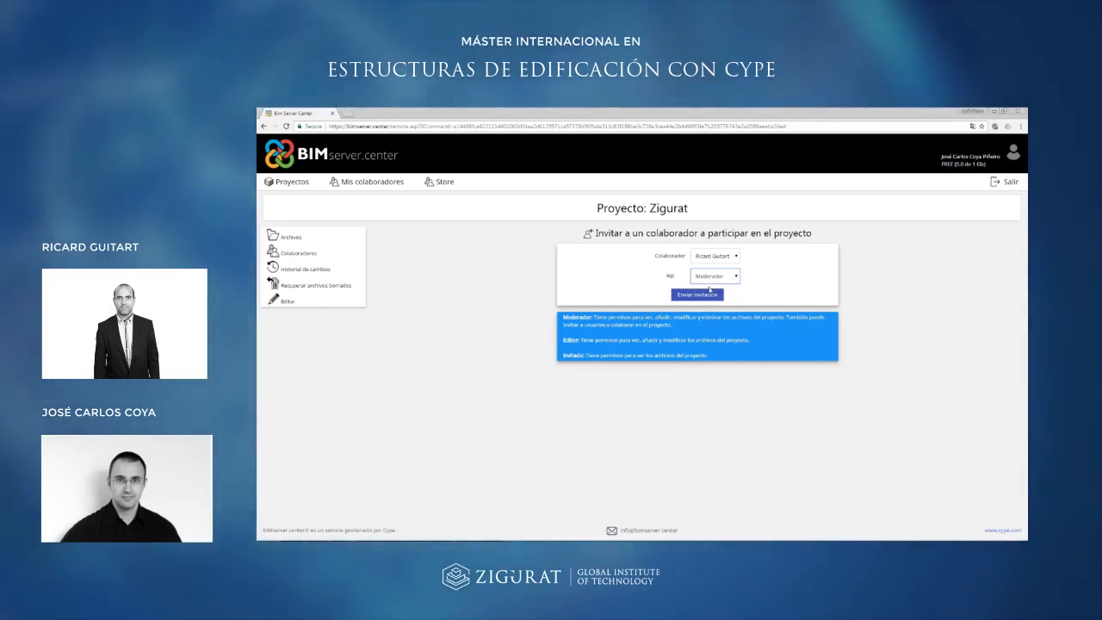
pyautogui.click(708, 293)
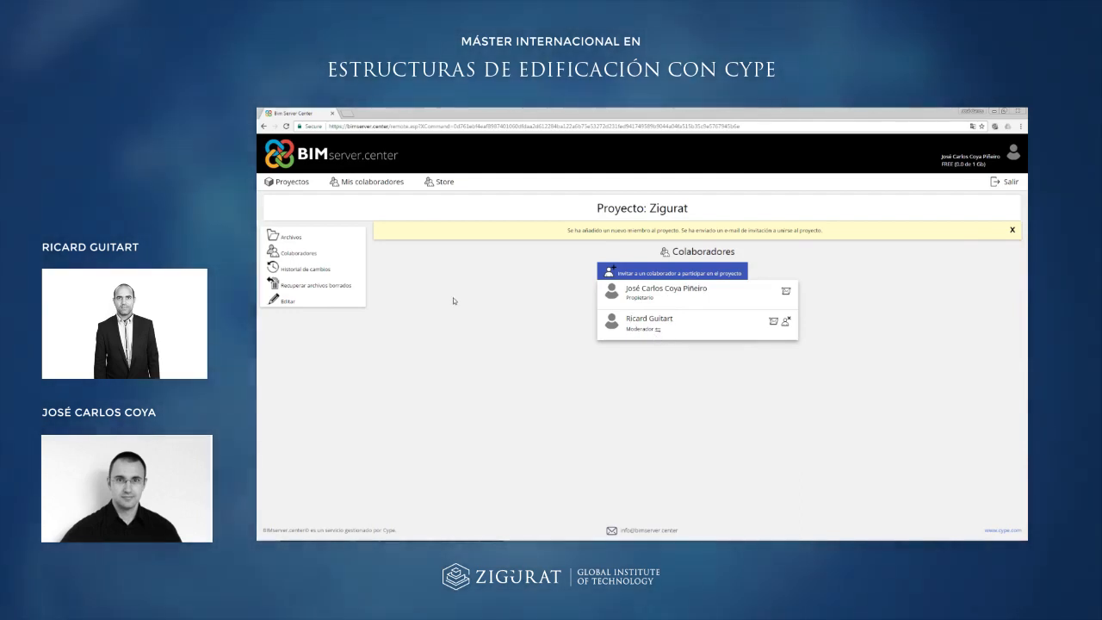
# Review the Zigurat project's files, check them from the invited collaborator's account as well, and minimize that browser.
pyautogui.click(297, 238)
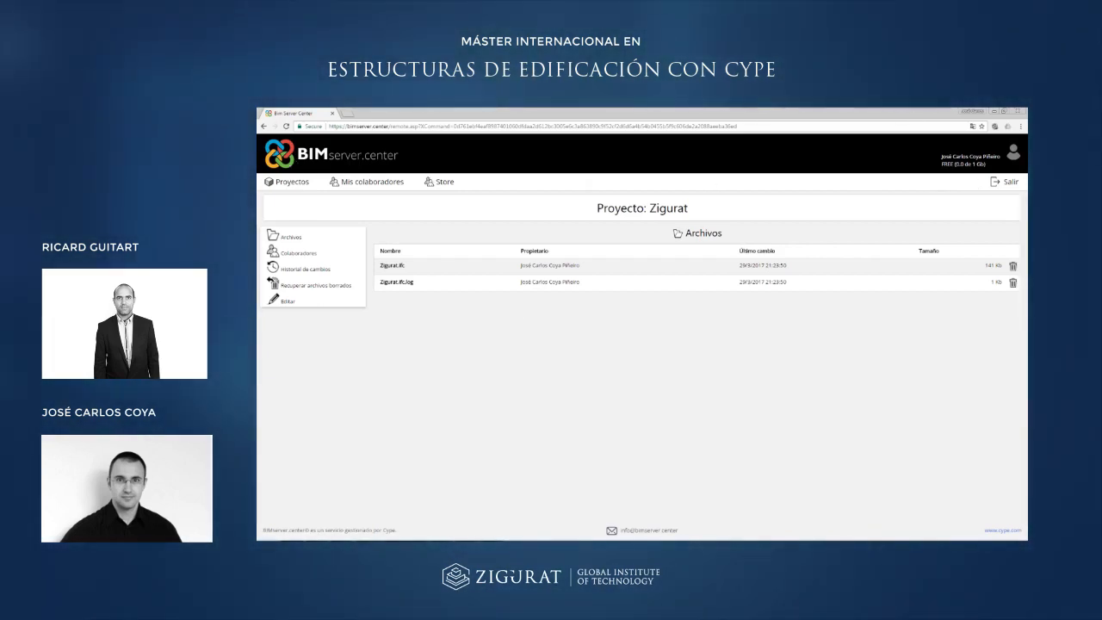
pyautogui.hotkey('alt', 'Tab')
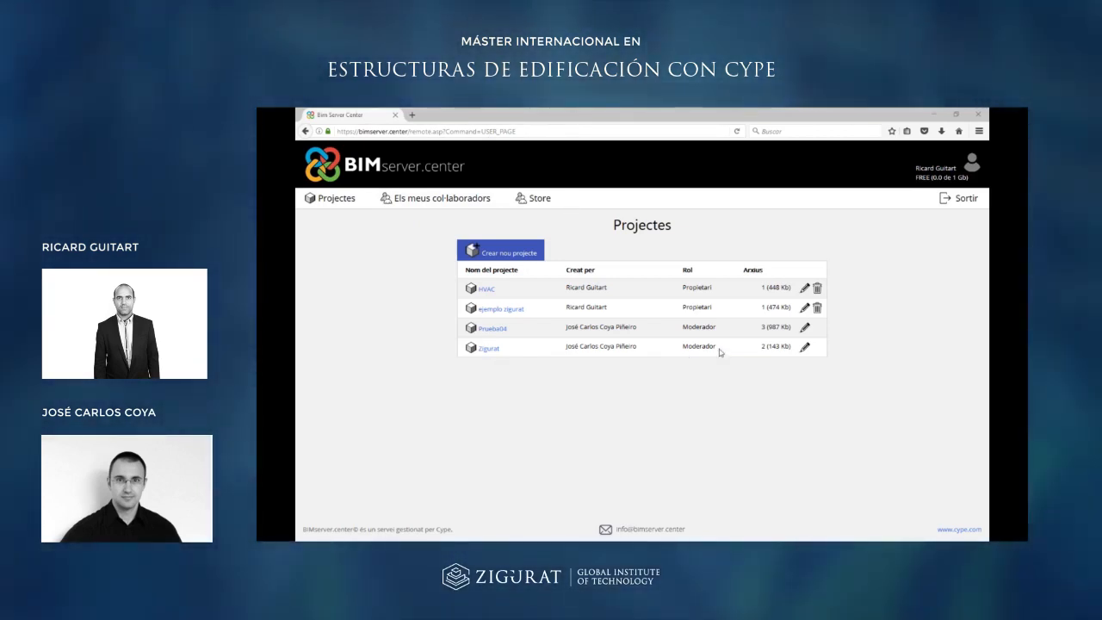
pyautogui.click(489, 348)
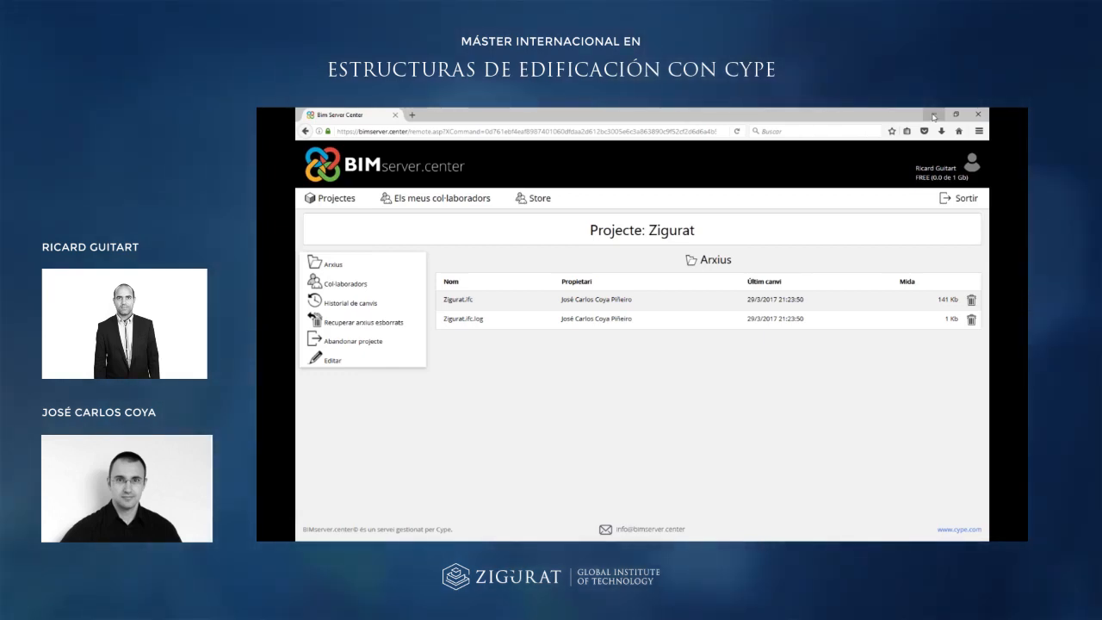
pyautogui.click(934, 117)
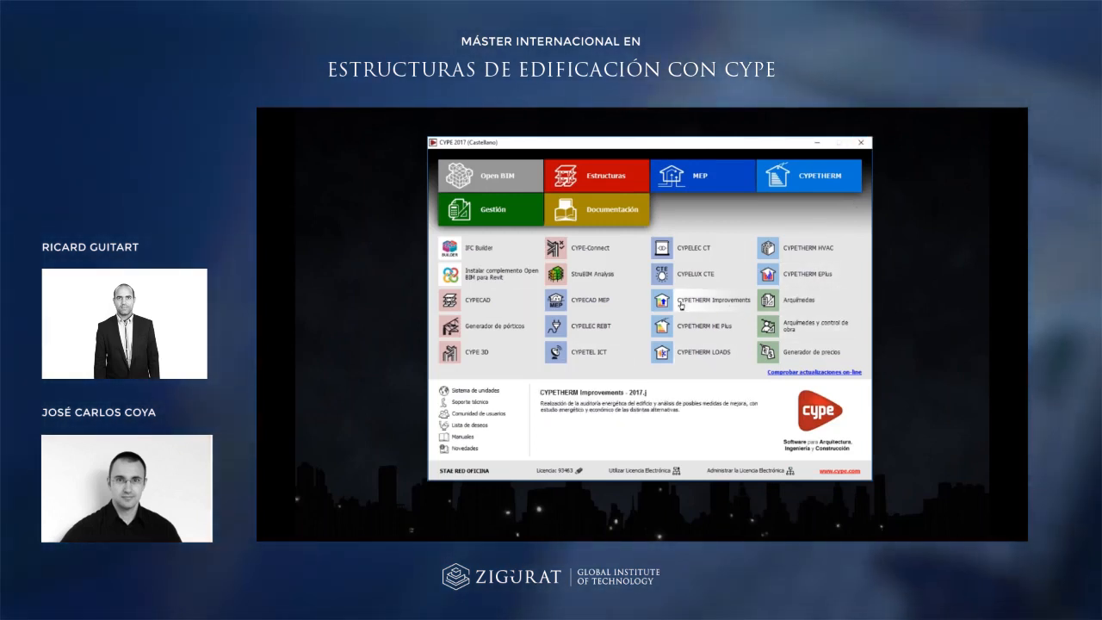
# Start CYPECAD from the CYPE 2017 launcher and create a new job with file name Zigurat and description ejemplo.
pyautogui.click(478, 303)
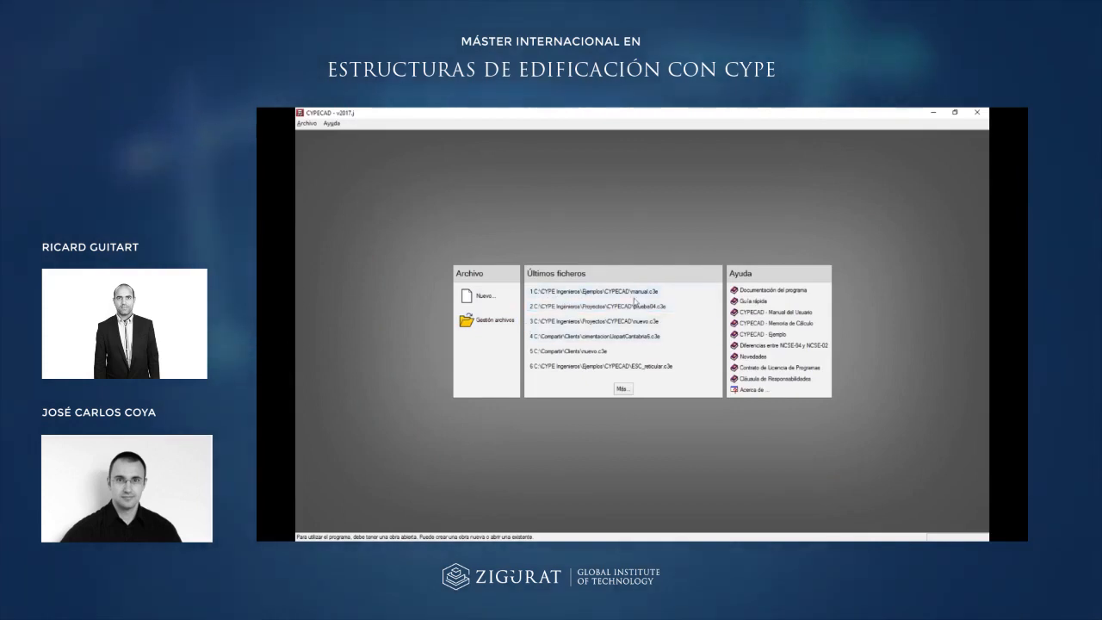
pyautogui.click(483, 298)
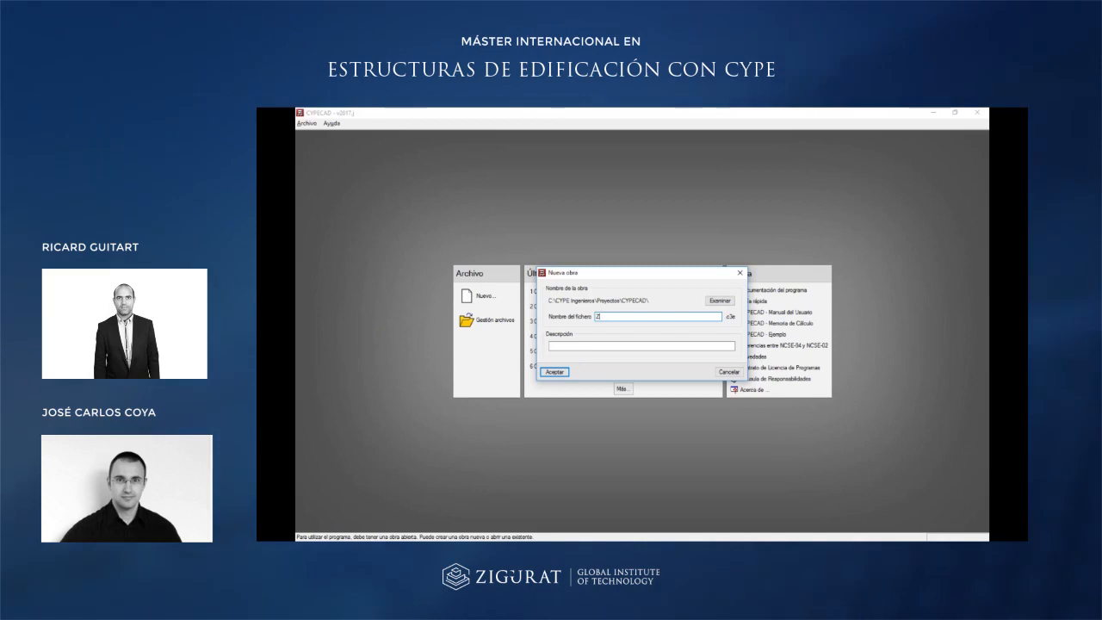
pyautogui.write('u')
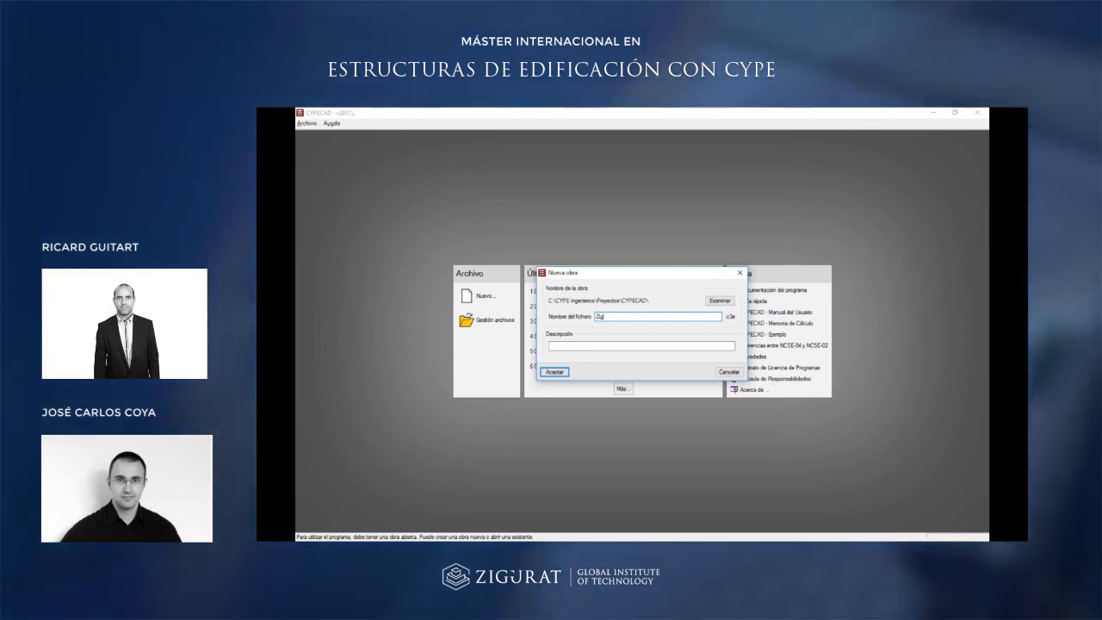
pyautogui.write('rat')
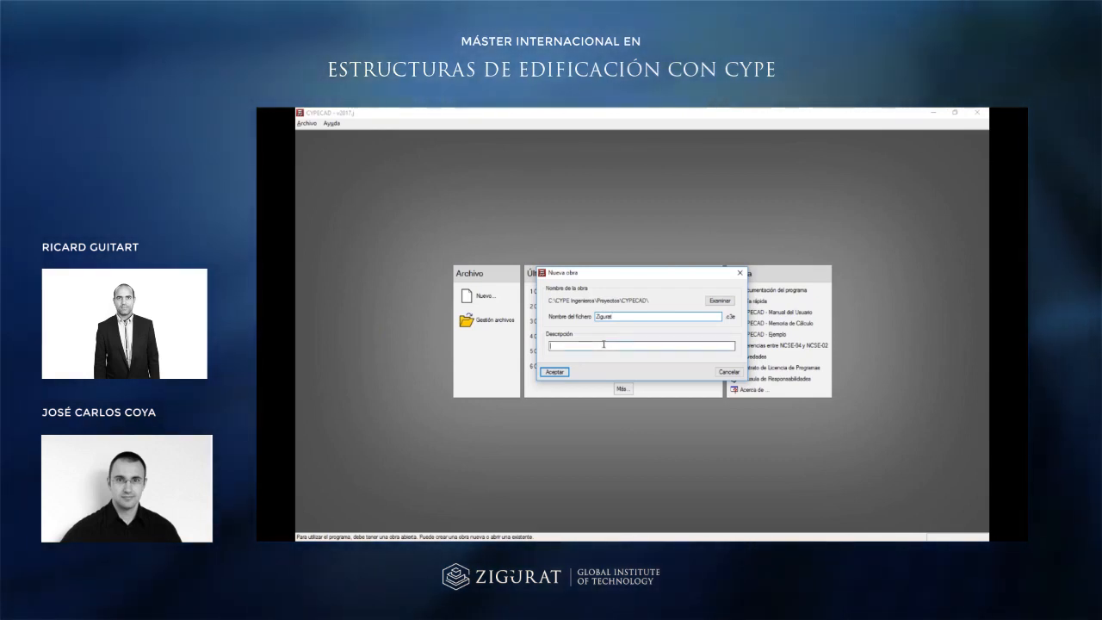
pyautogui.write('4')
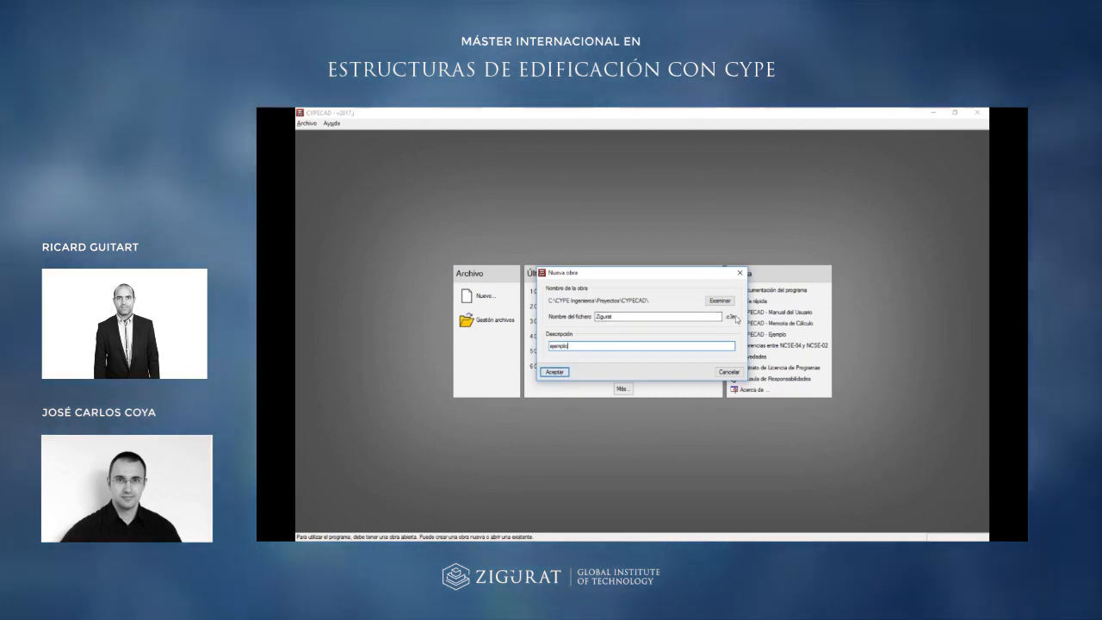
pyautogui.click(555, 372)
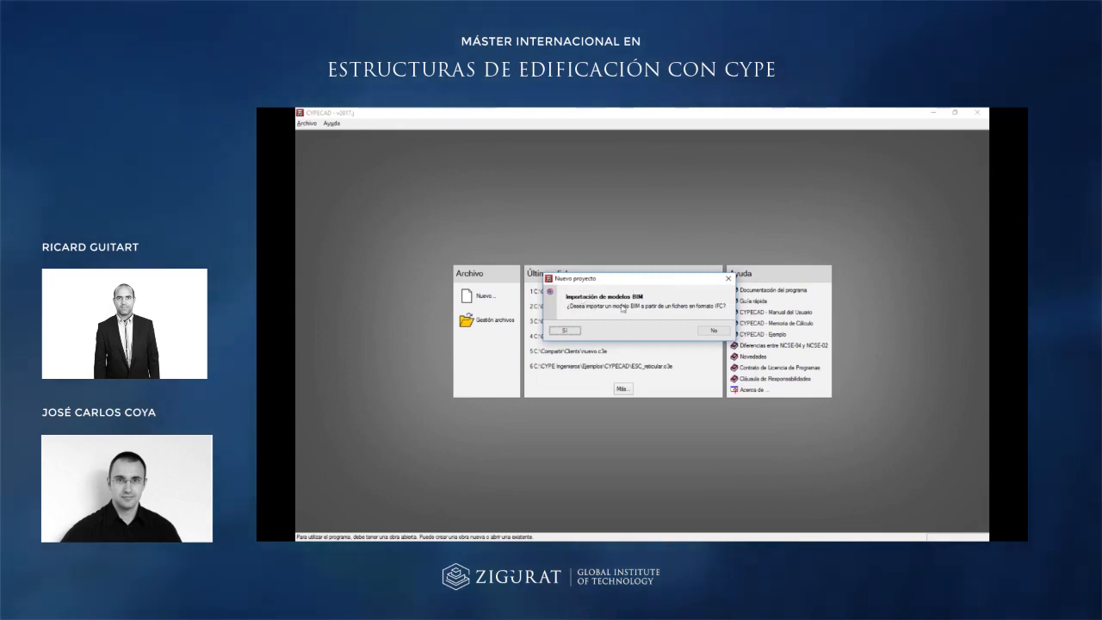
# Accept importing a BIM model from an IFC file, compare the local directory option, and keep the BIMserver.center connection enabled.
pyautogui.click(573, 332)
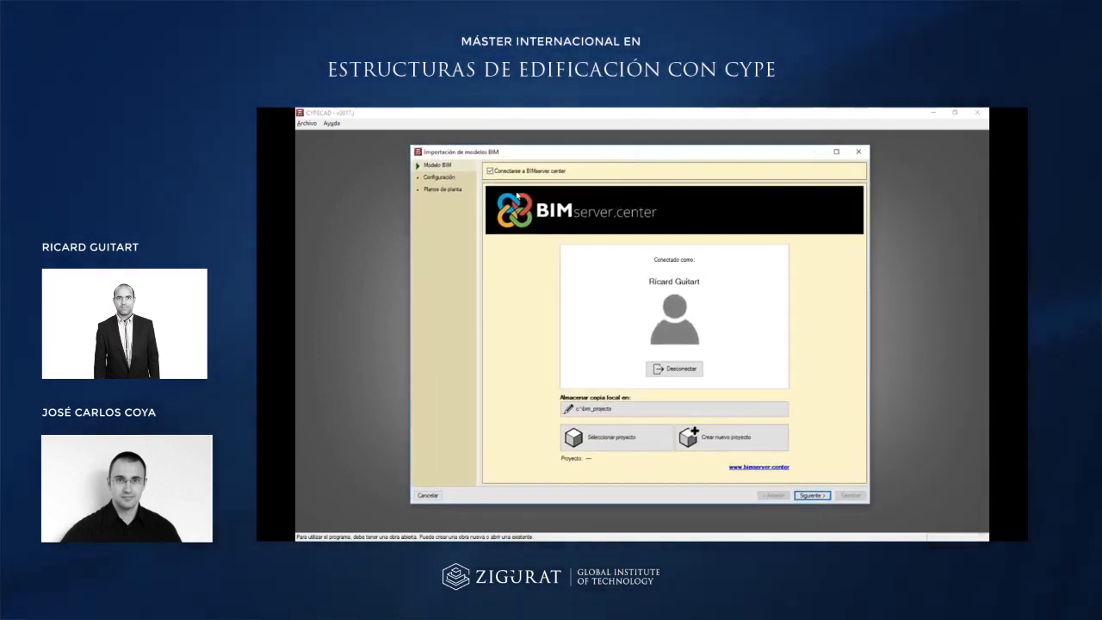
pyautogui.click(490, 171)
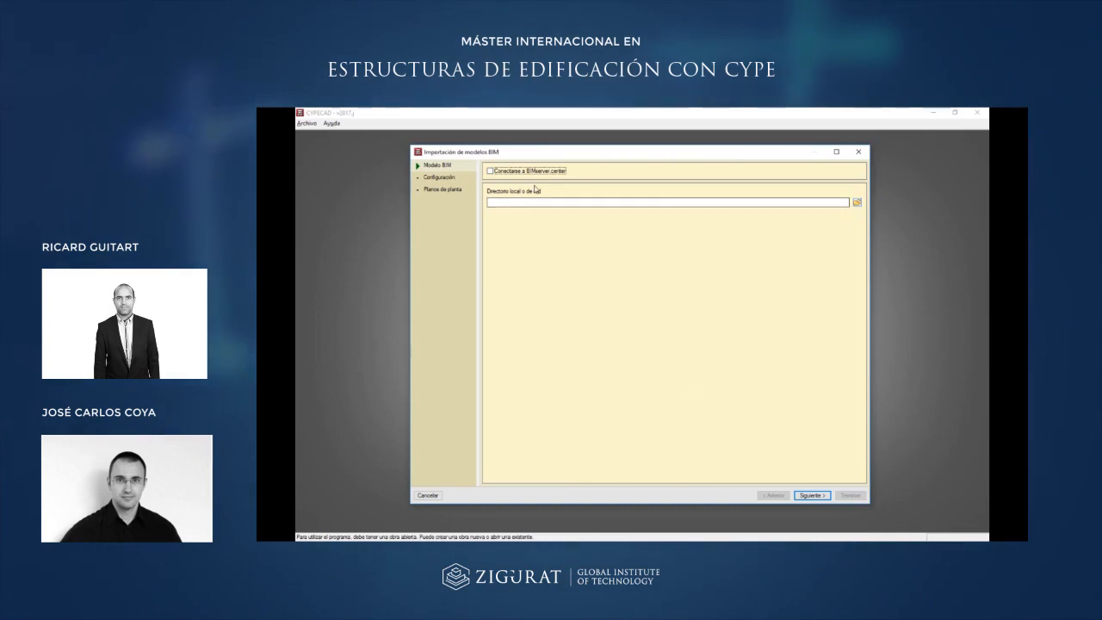
pyautogui.click(490, 171)
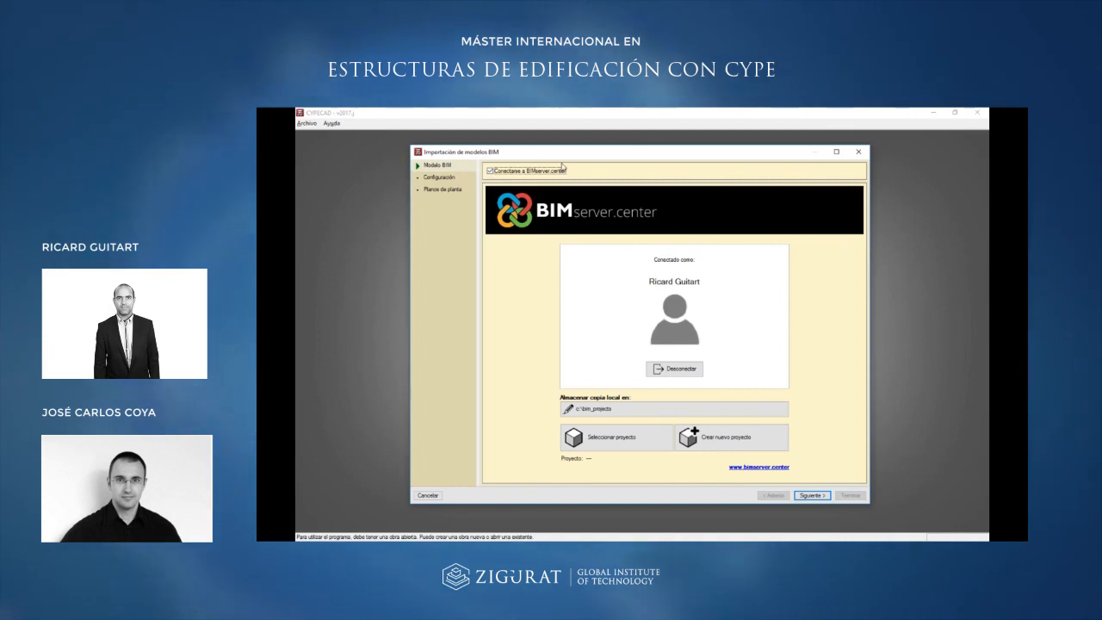
pyautogui.moveTo(637, 155); pyautogui.dragTo(595, 152)
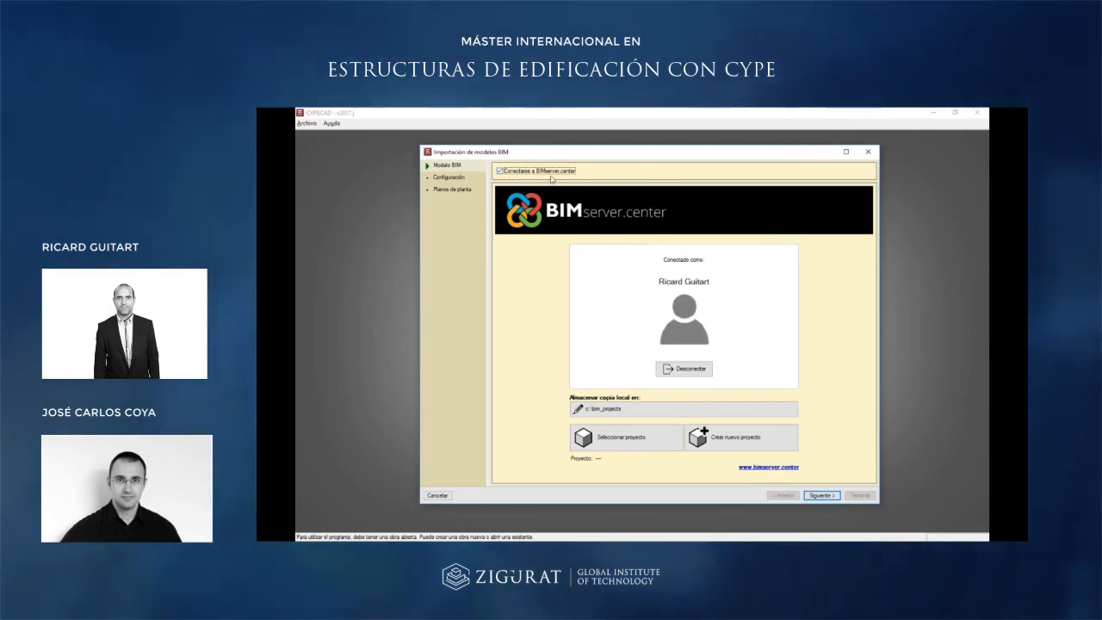
# Select the Zigurat project from BIMserver.center, advance to the import configuration and inspect the tower preview.
pyautogui.click(616, 439)
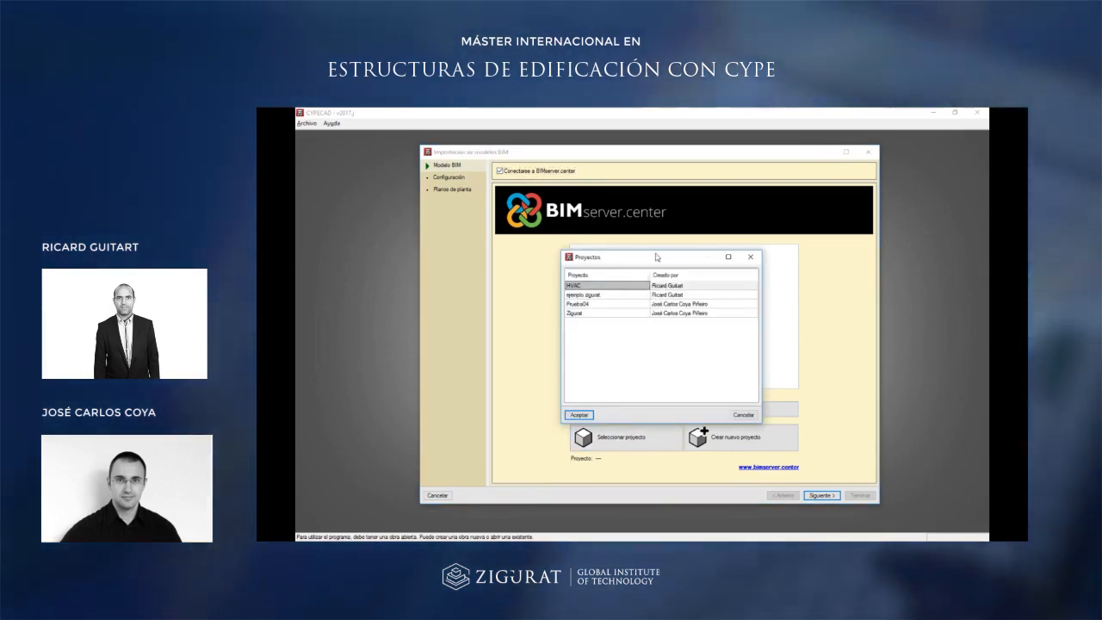
pyautogui.moveTo(656, 256); pyautogui.dragTo(659, 234)
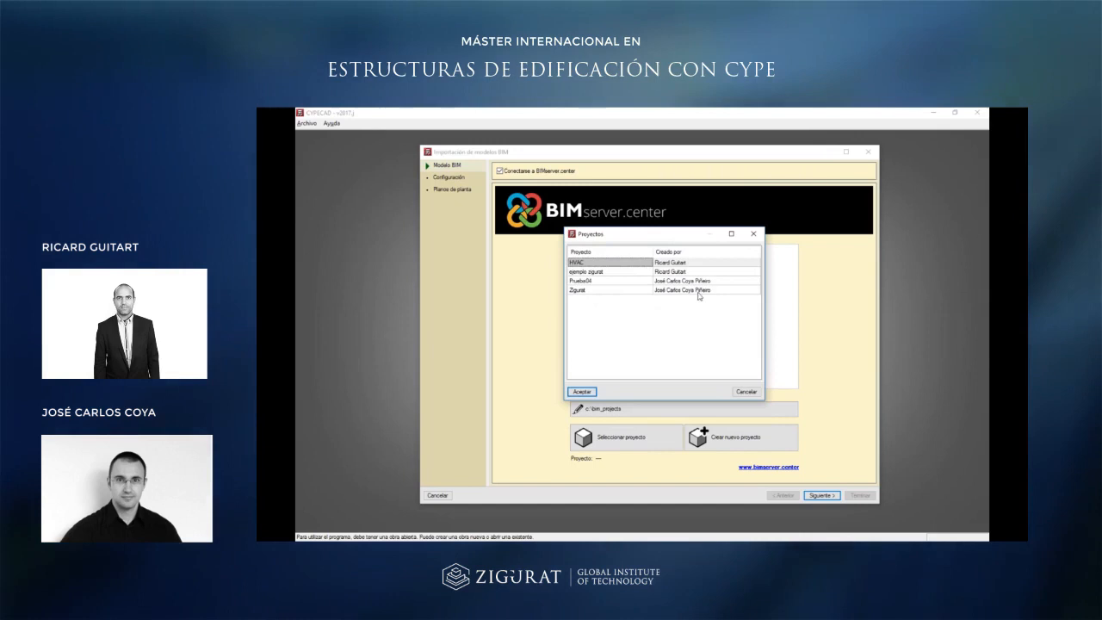
pyautogui.click(591, 293)
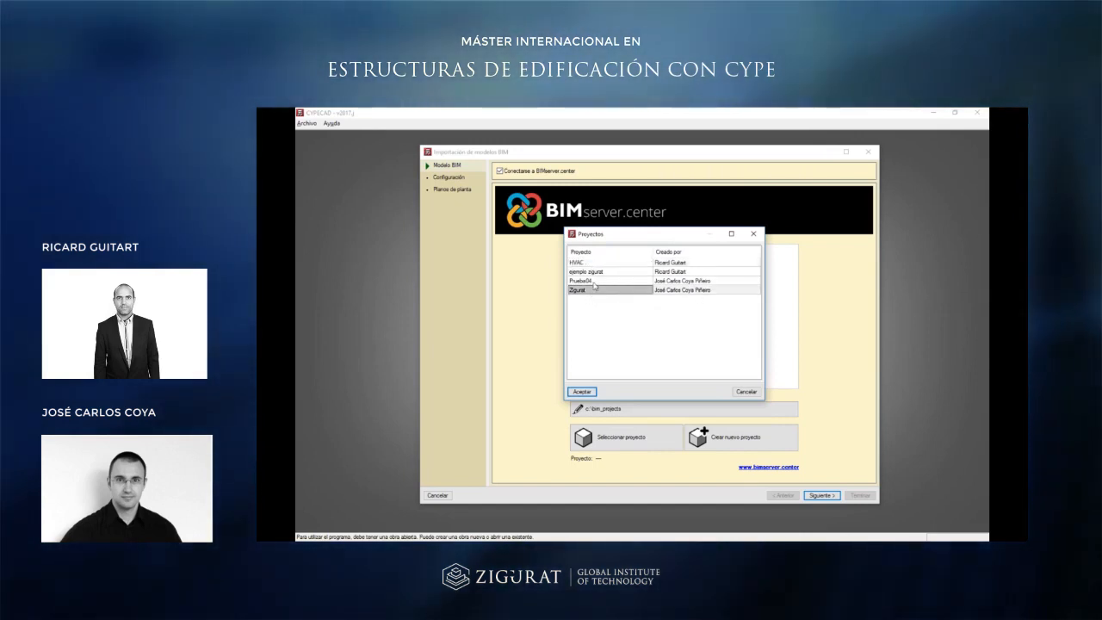
pyautogui.click(583, 391)
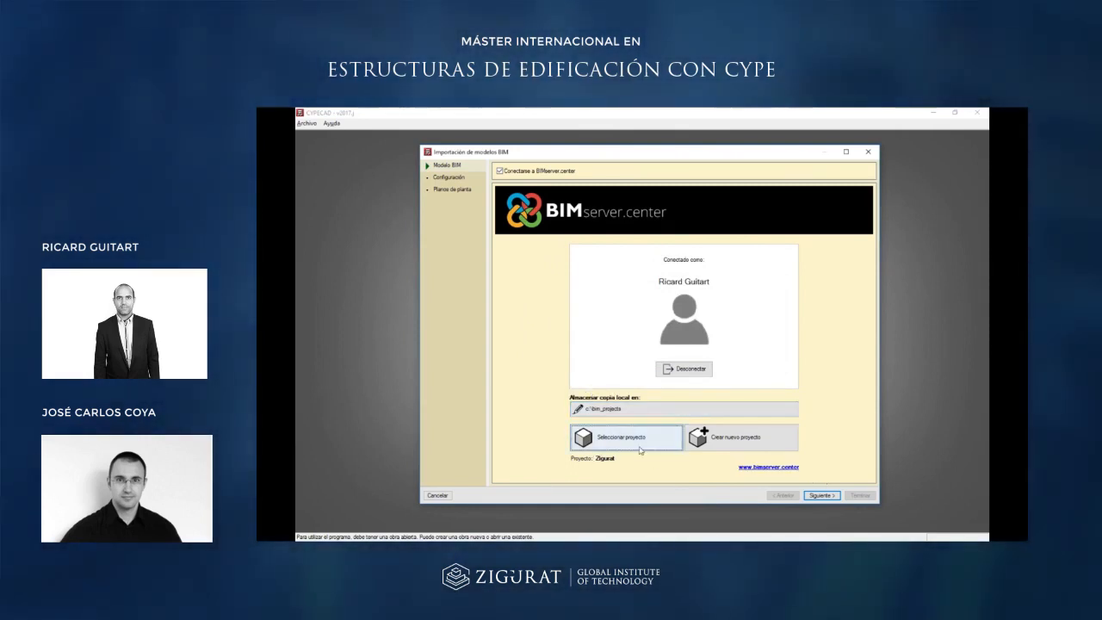
pyautogui.click(822, 495)
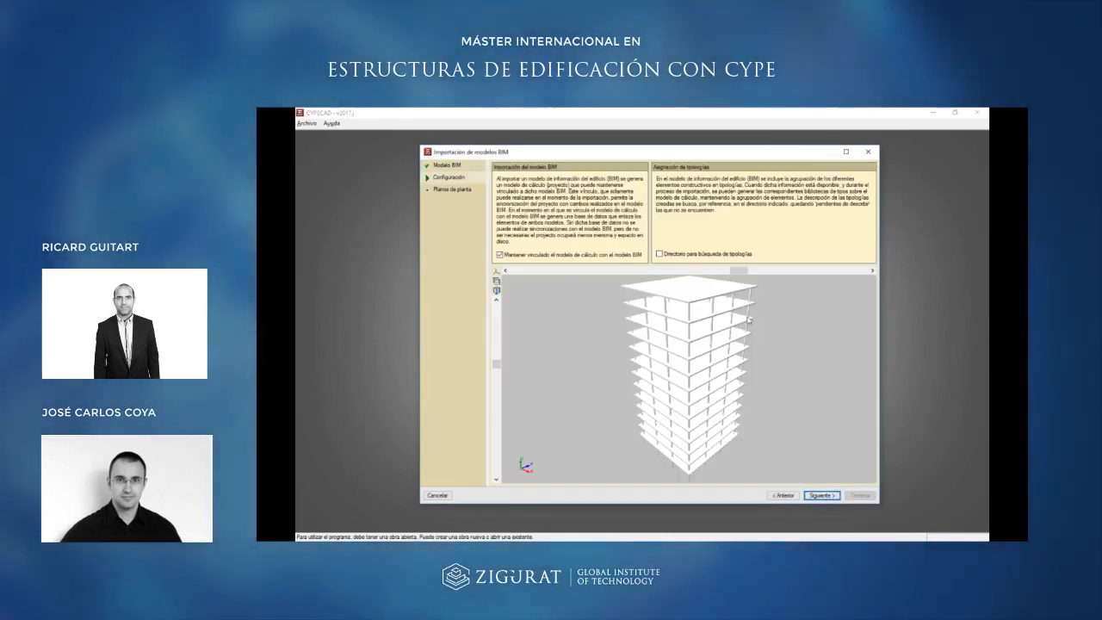
pyautogui.moveTo(739, 270)
pyautogui.mouseDown()
pyautogui.moveTo(807, 272)
pyautogui.moveTo(754, 272)
pyautogui.mouseUp()
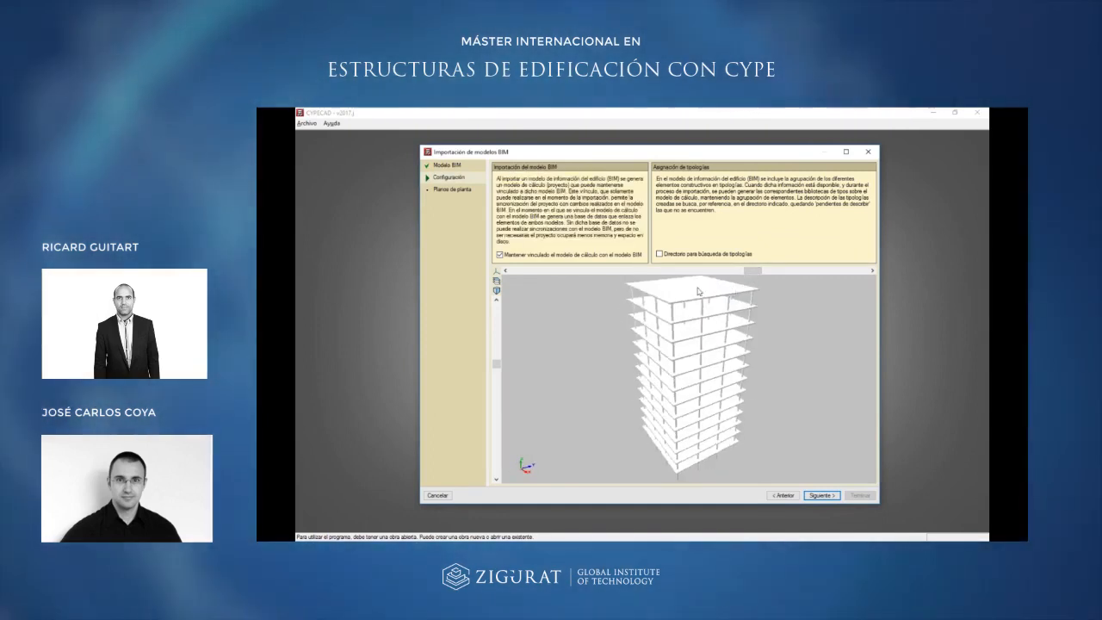
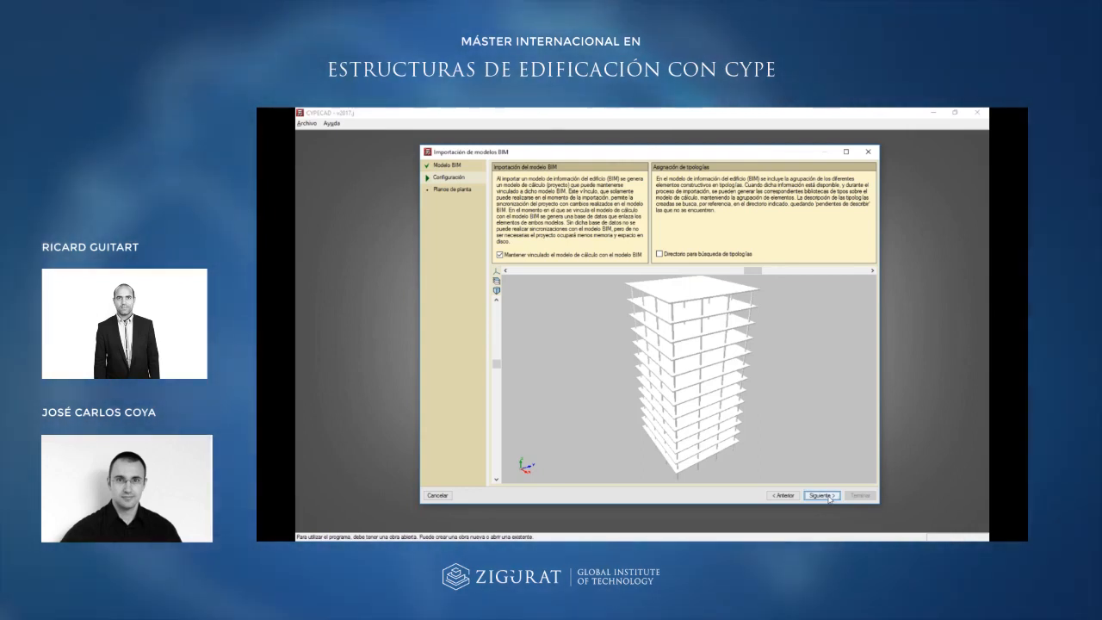
# Finish the BIM import with all listed floors P0 to P13 included, and accept obtaining the slab contours from the 3D model.
pyautogui.click(829, 497)
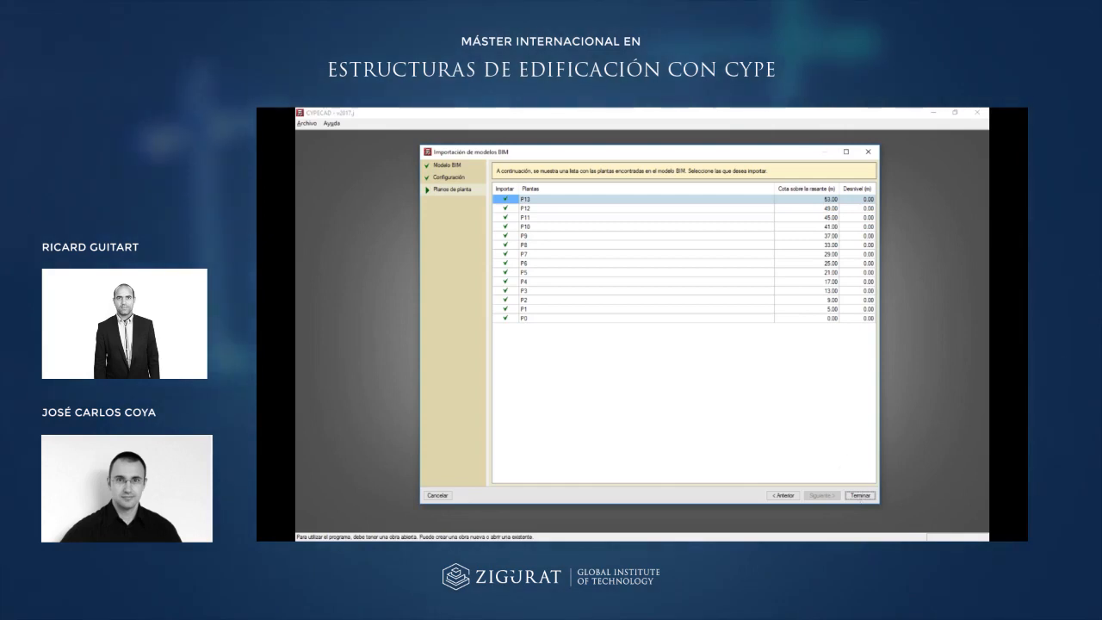
pyautogui.click(861, 496)
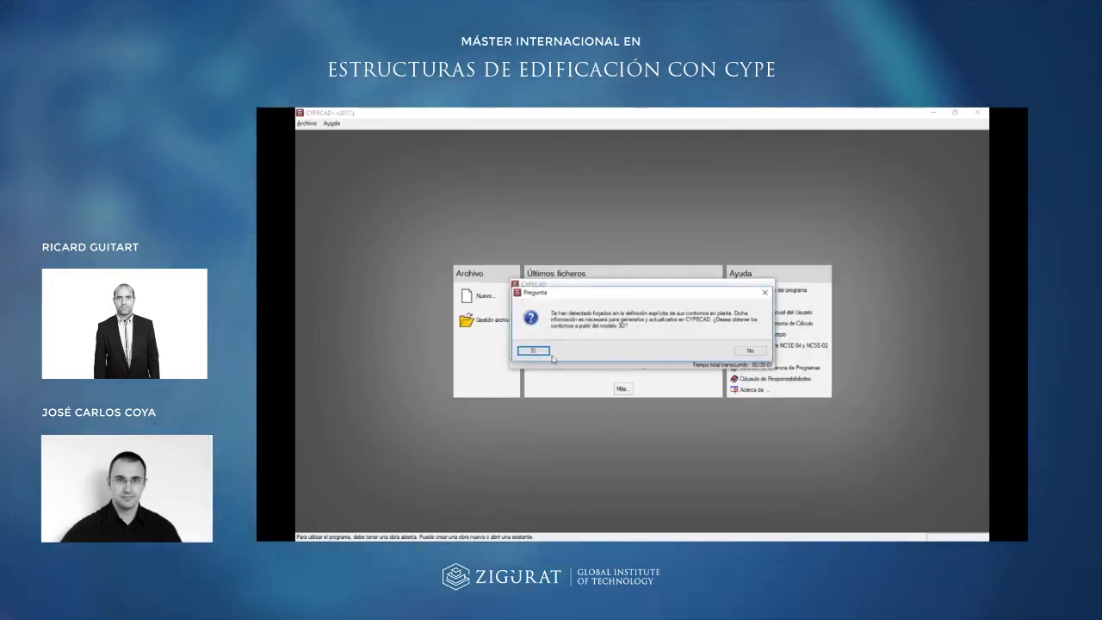
pyautogui.press('Return')
pyautogui.click(641, 348)
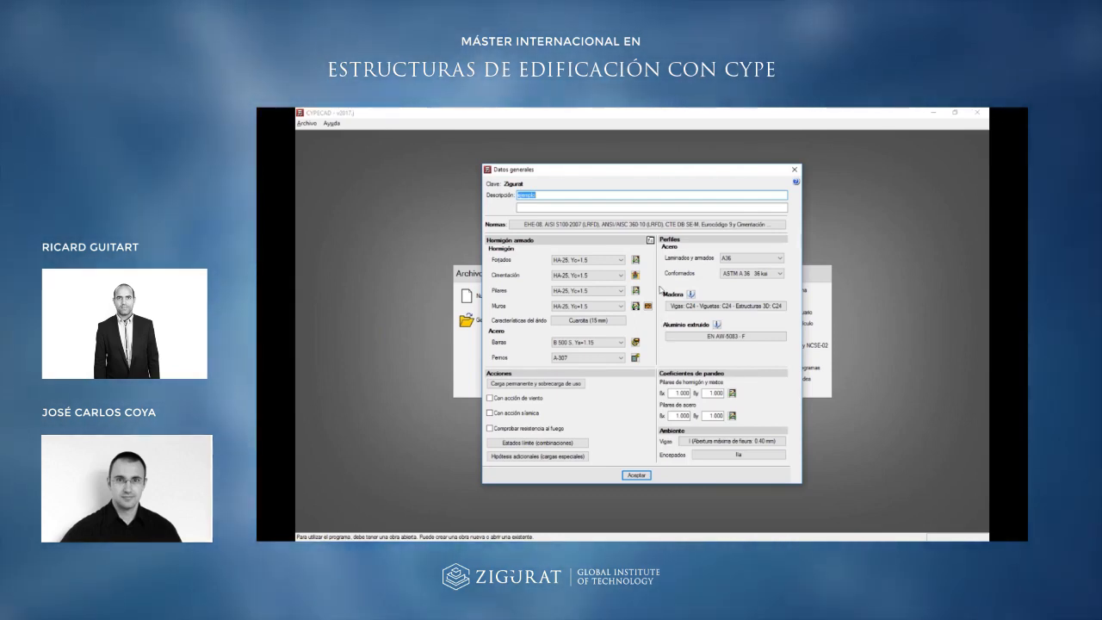
# Set the job's design codes to ACI 318M-11 (USA) for concrete and Eurocódigo 5 for timber.
pyautogui.moveTo(619, 173); pyautogui.dragTo(622, 165)
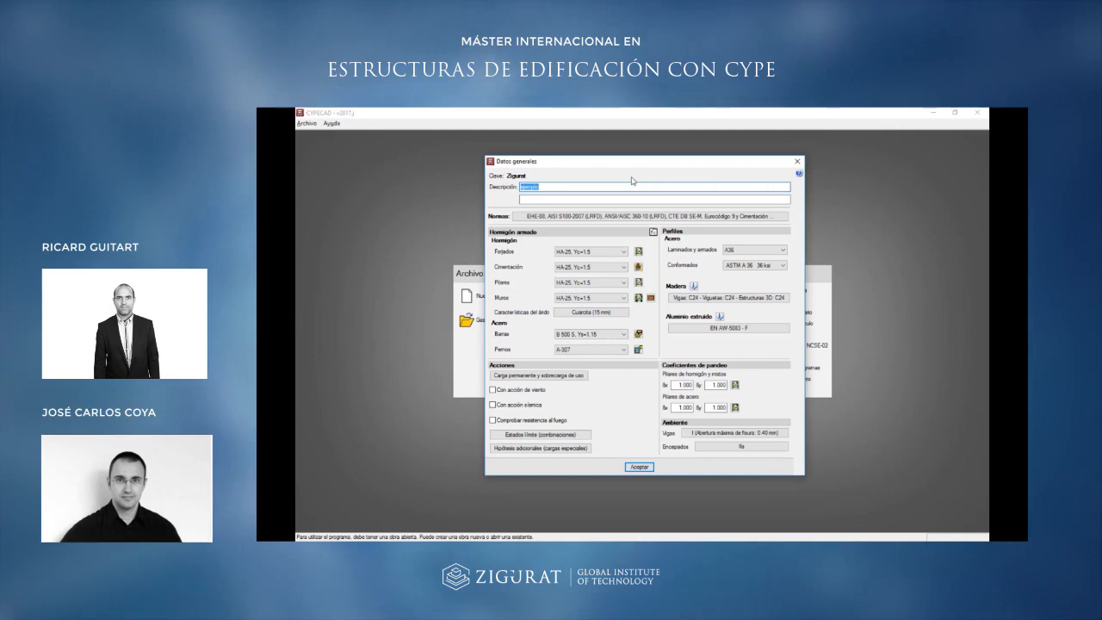
pyautogui.moveTo(662, 167); pyautogui.dragTo(657, 165)
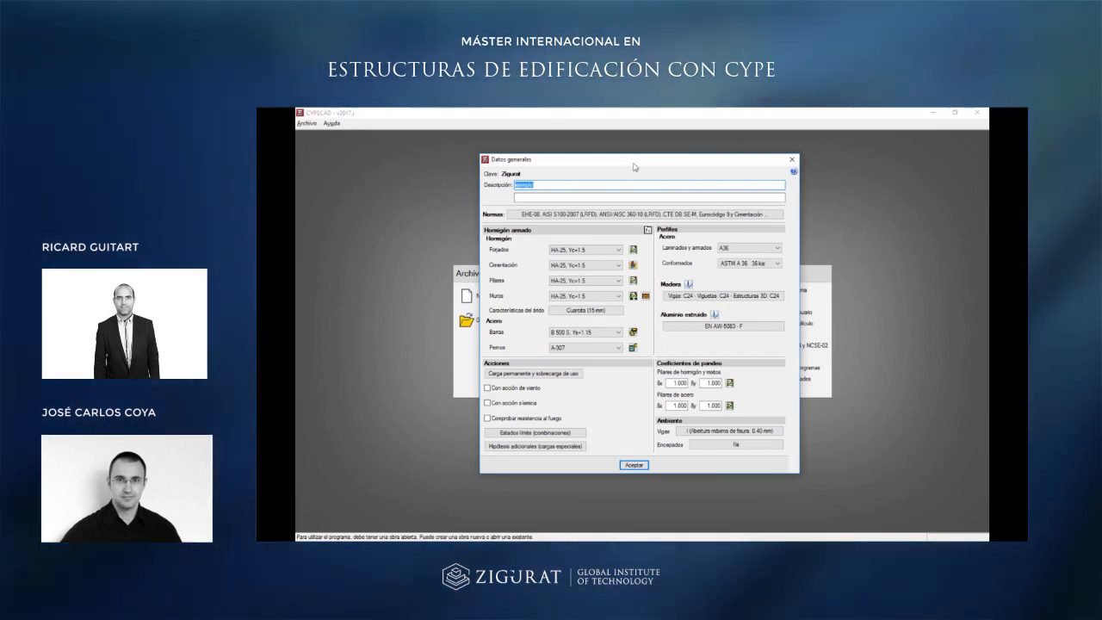
pyautogui.moveTo(635, 166); pyautogui.dragTo(645, 165)
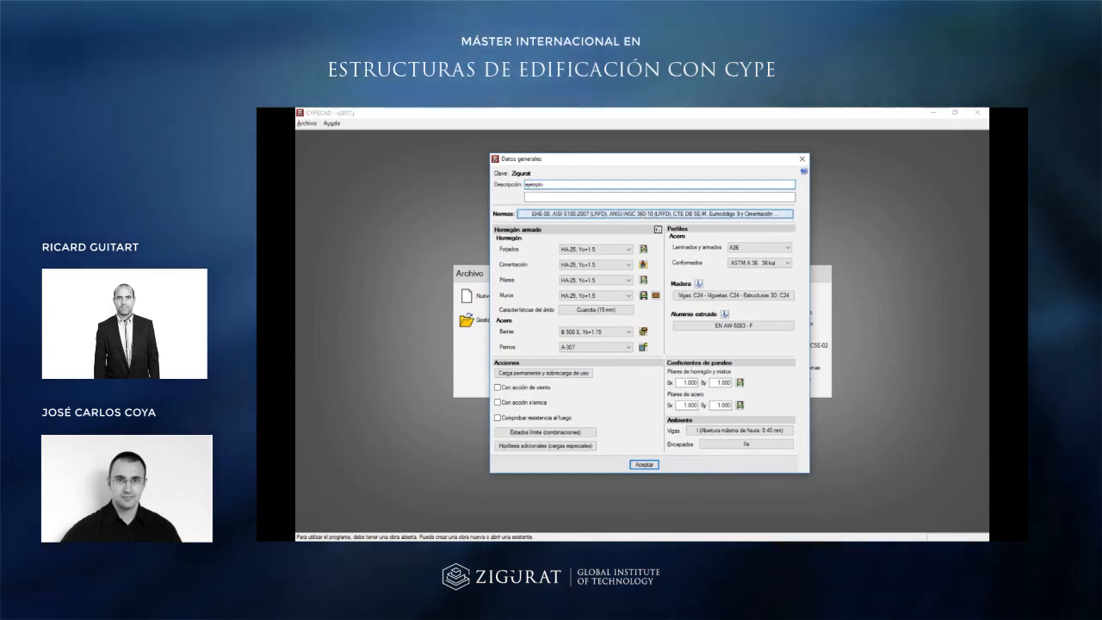
pyautogui.click(654, 214)
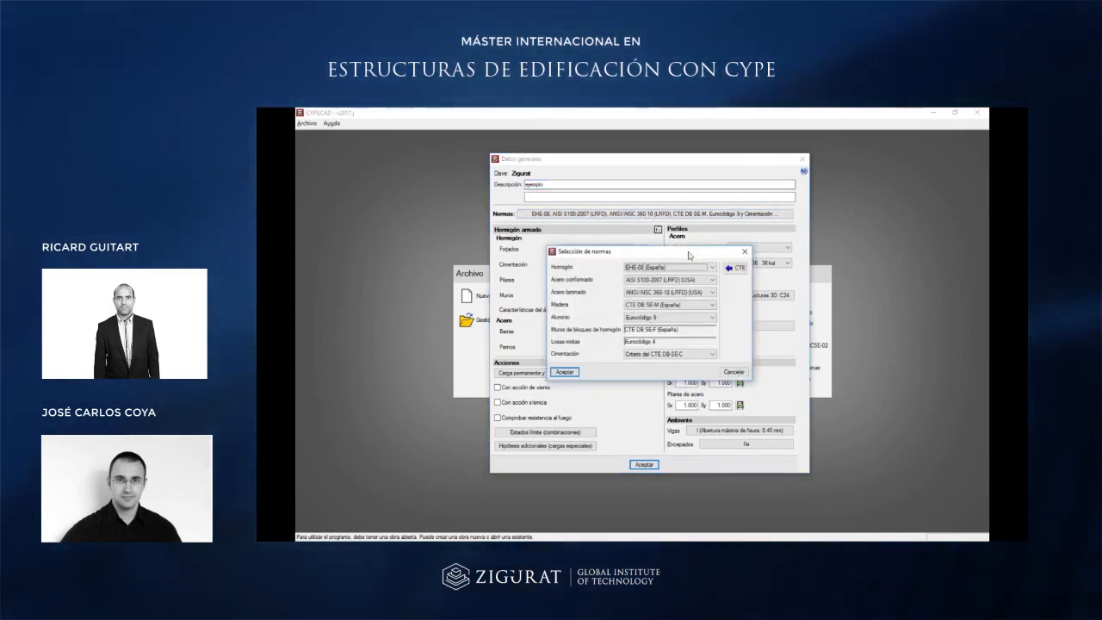
pyautogui.moveTo(694, 255); pyautogui.dragTo(695, 224)
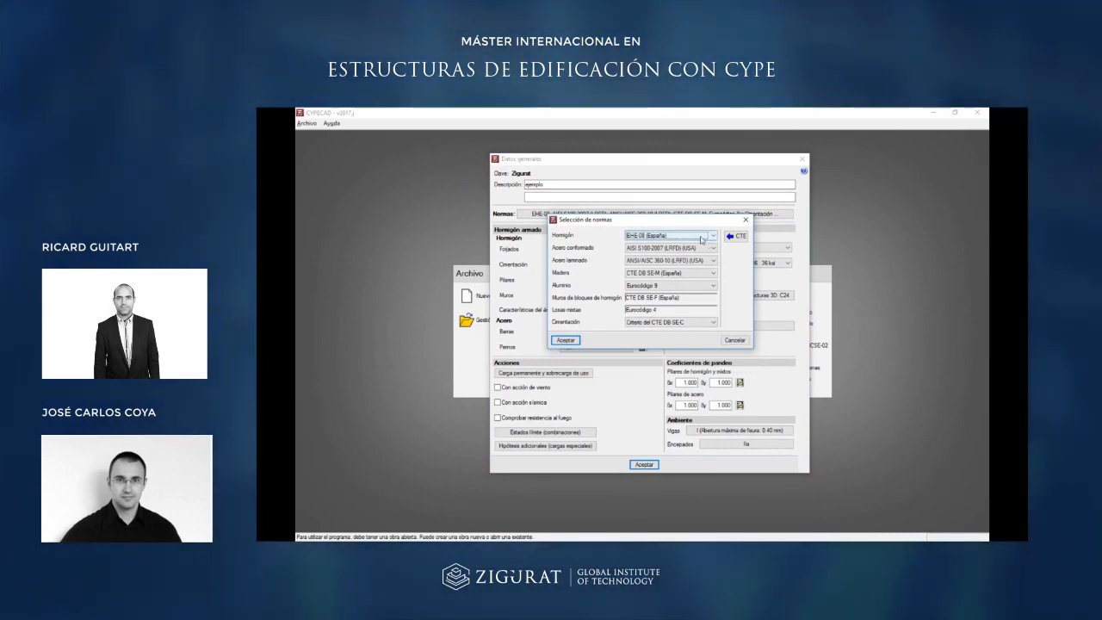
pyautogui.moveTo(652, 221); pyautogui.dragTo(654, 230)
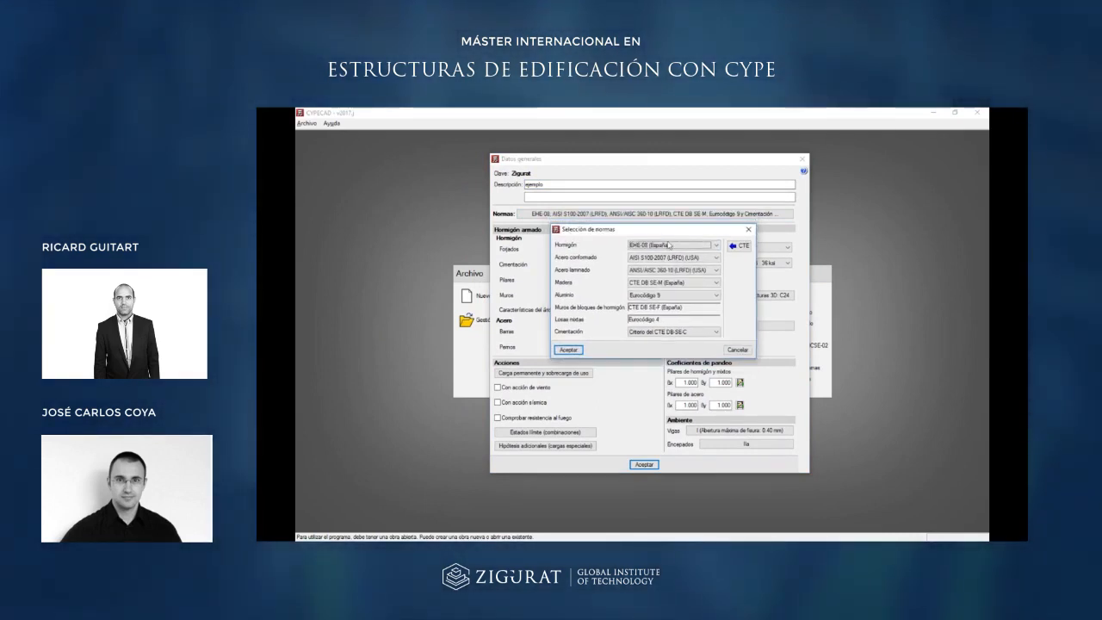
pyautogui.click(715, 245)
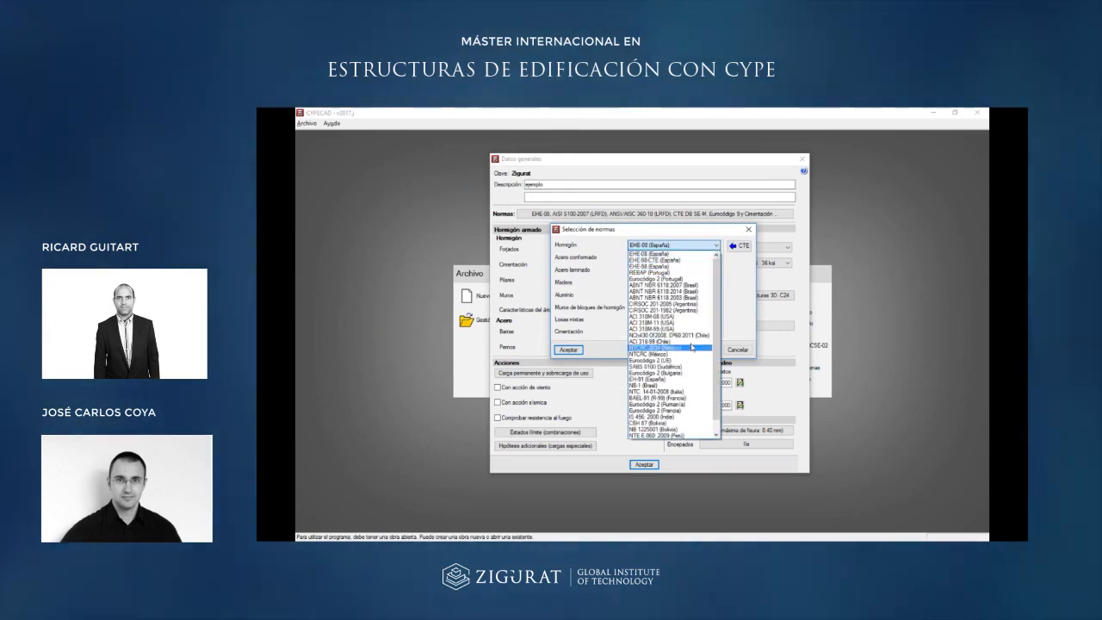
pyautogui.scroll(-1, 719, 293)
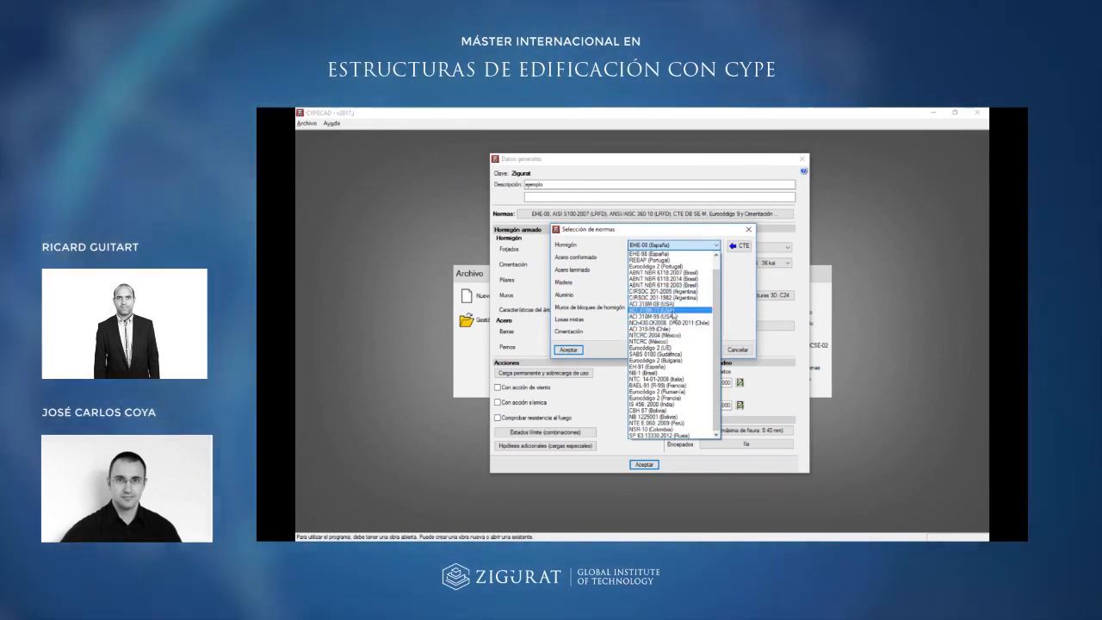
pyautogui.click(672, 311)
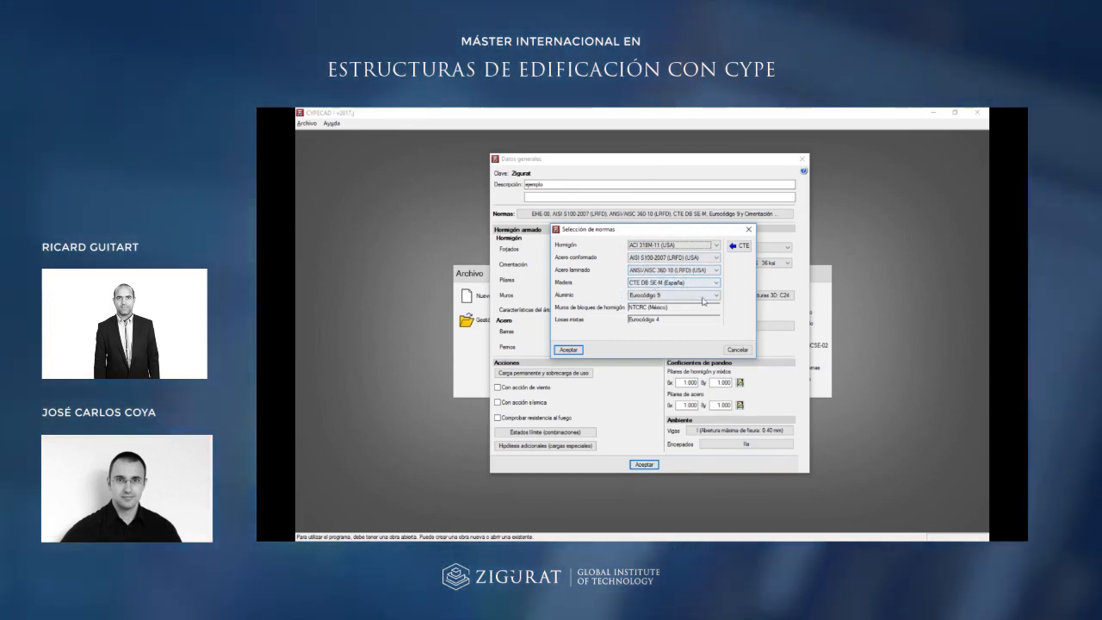
pyautogui.click(716, 283)
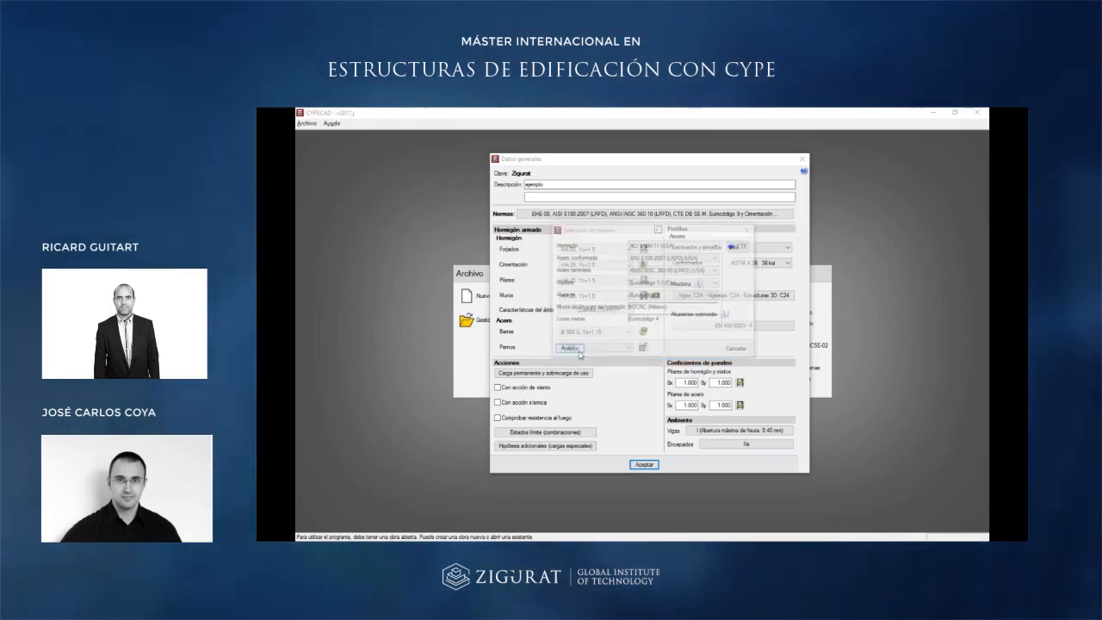
pyautogui.click(556, 341)
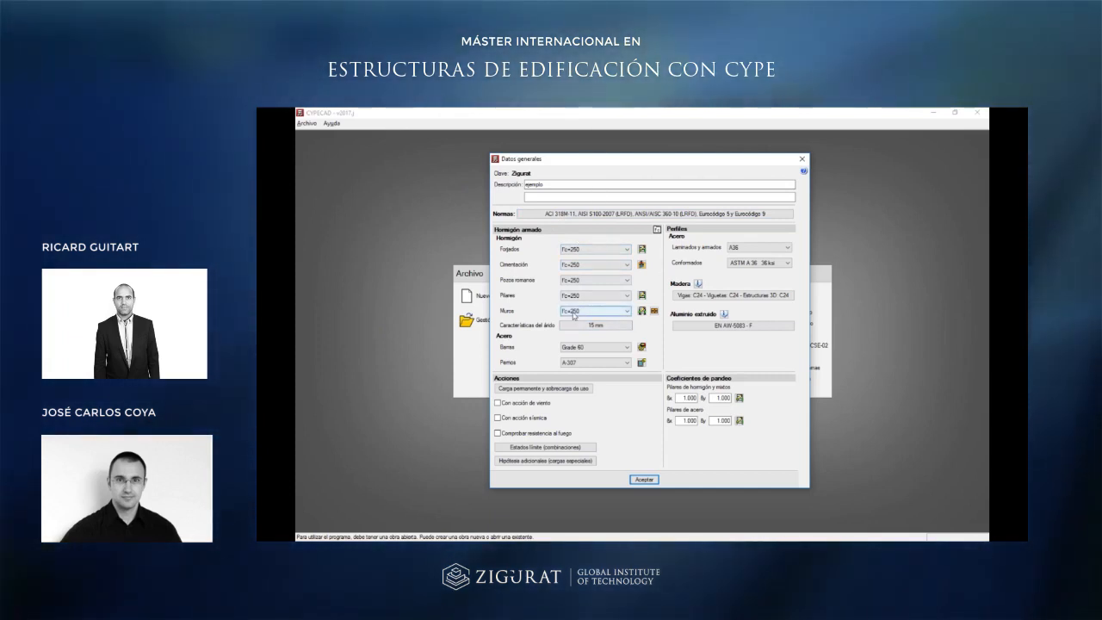
# Look over the foundation concrete grades, and set the soil's allowable stress to 0.4 MPa for persistent and for seismic and accidental situations.
pyautogui.click(603, 265)
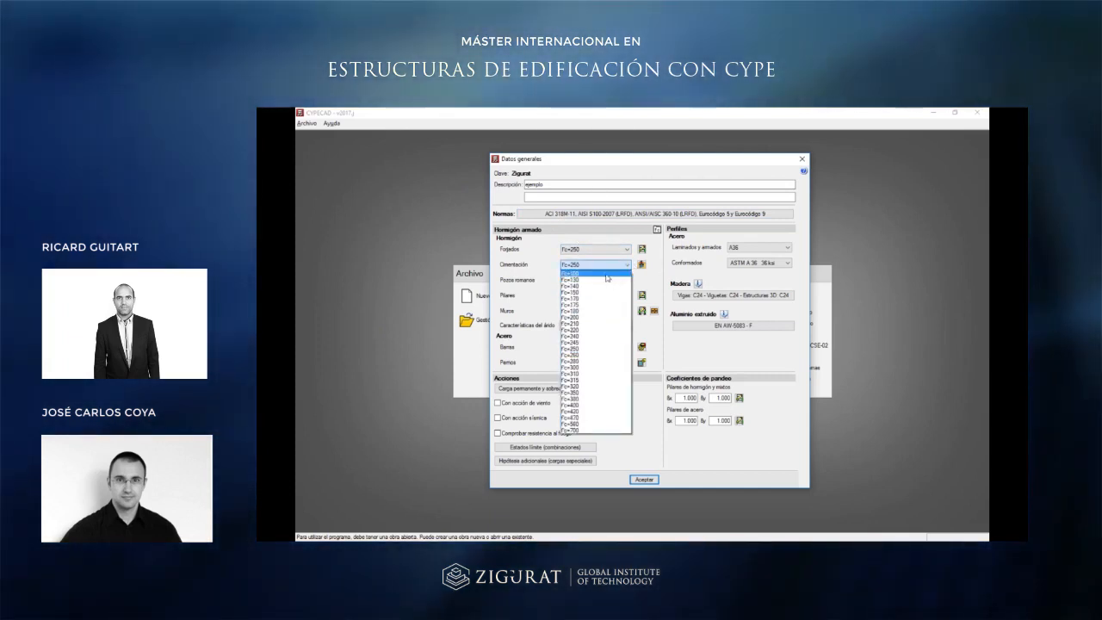
pyautogui.click(630, 267)
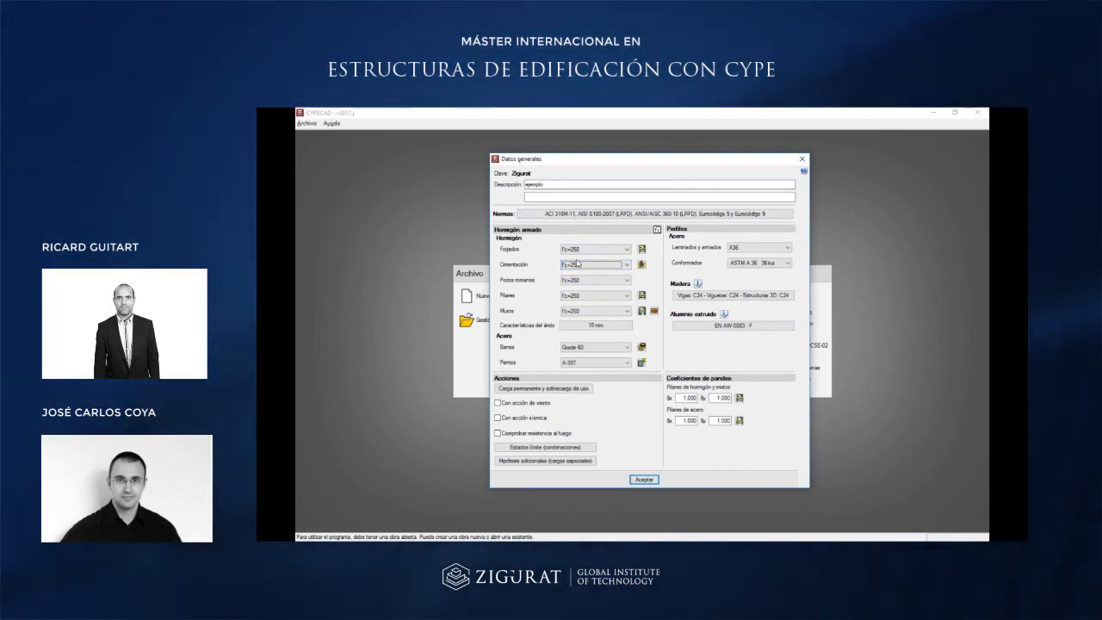
pyautogui.click(641, 264)
pyautogui.moveTo(636, 268); pyautogui.dragTo(633, 293)
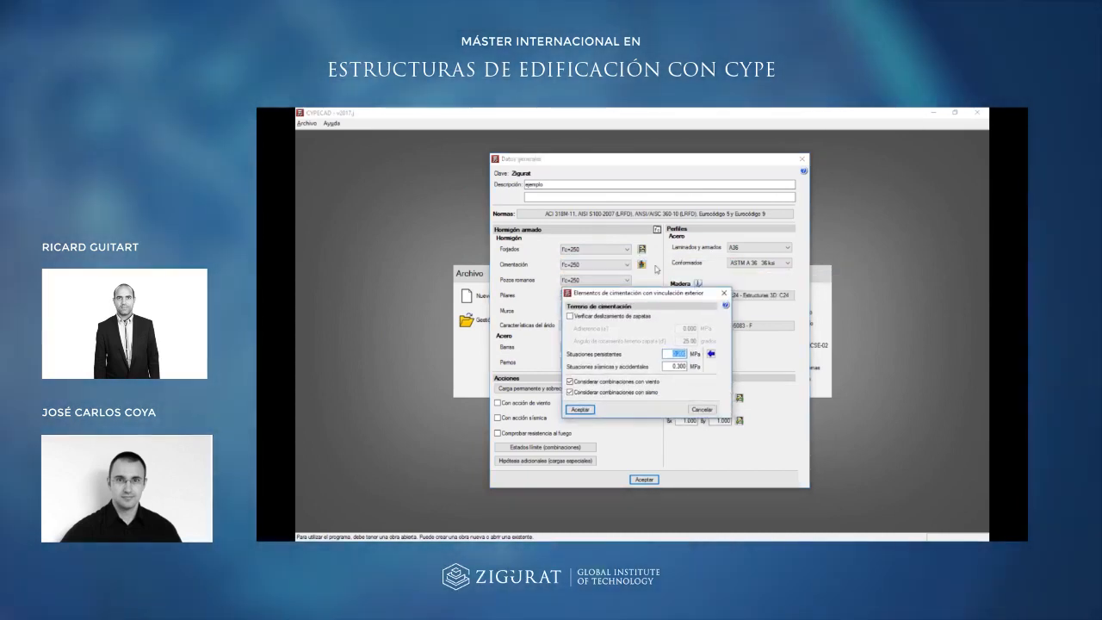
pyautogui.write('4')
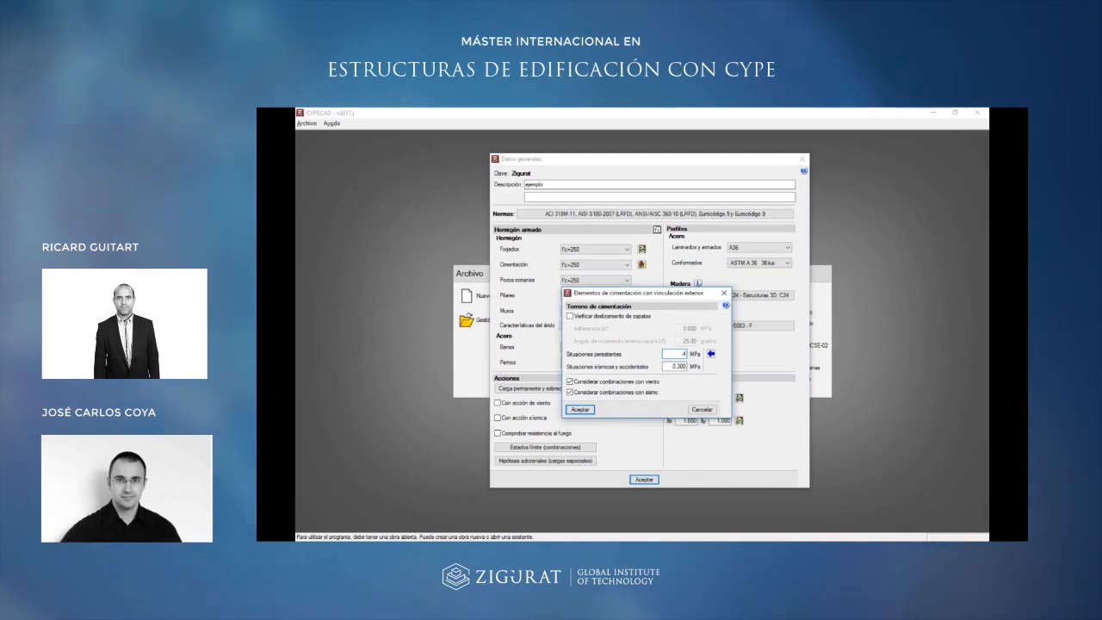
pyautogui.press('Tab')
pyautogui.write('4')
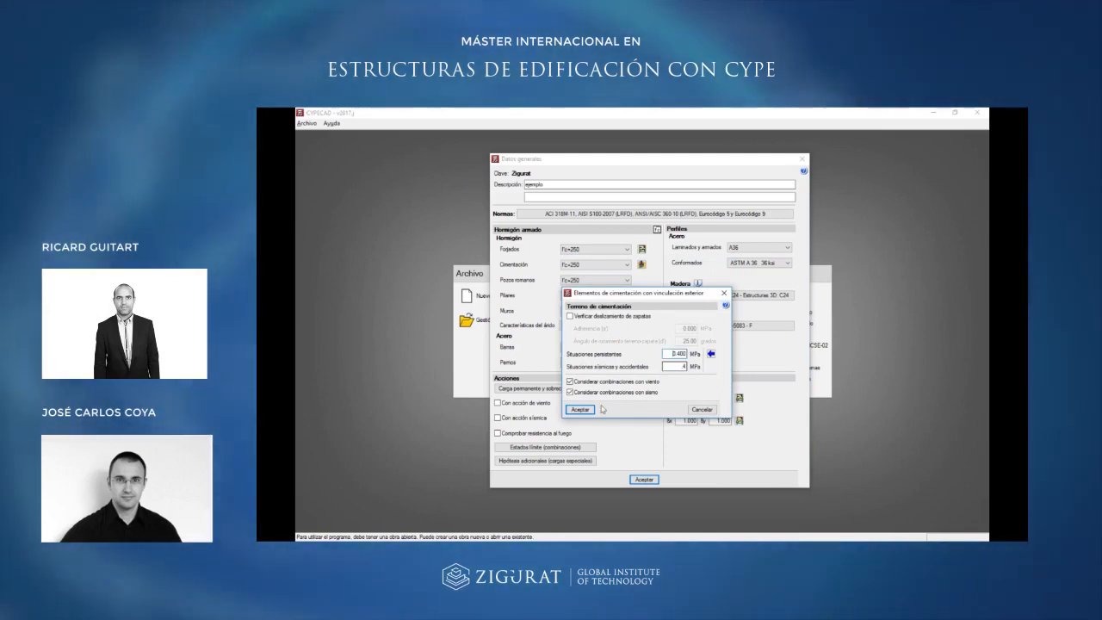
pyautogui.press('Return')
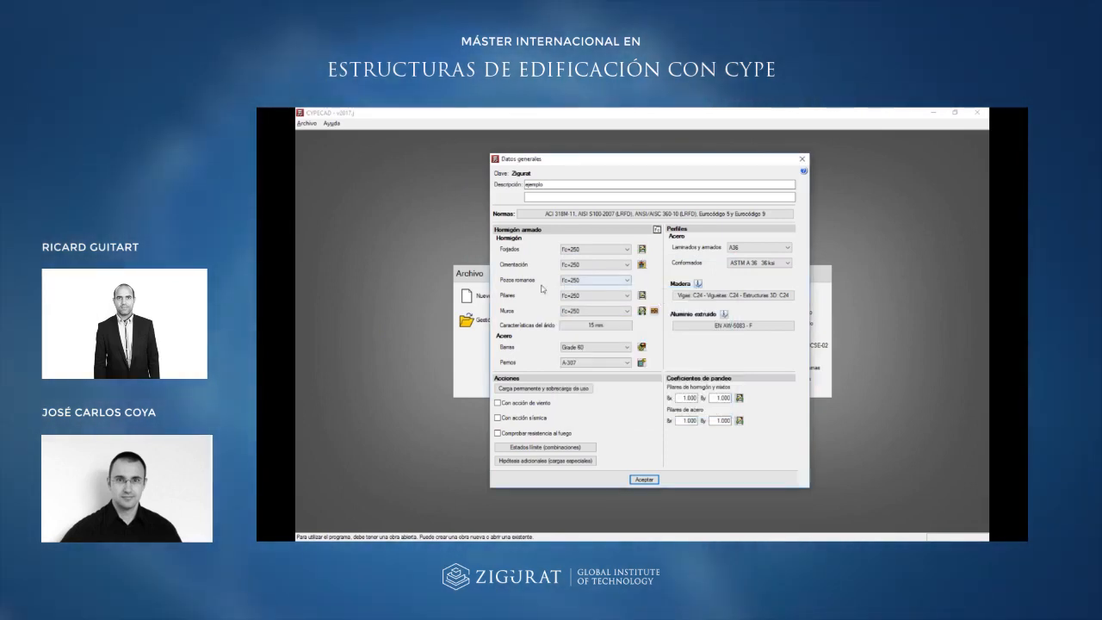
# Assign column concrete by floor, with f'c=300 from floor 8 down and f'c=350 from floor 4 down.
pyautogui.click(642, 295)
pyautogui.moveTo(312, 212); pyautogui.dragTo(634, 212)
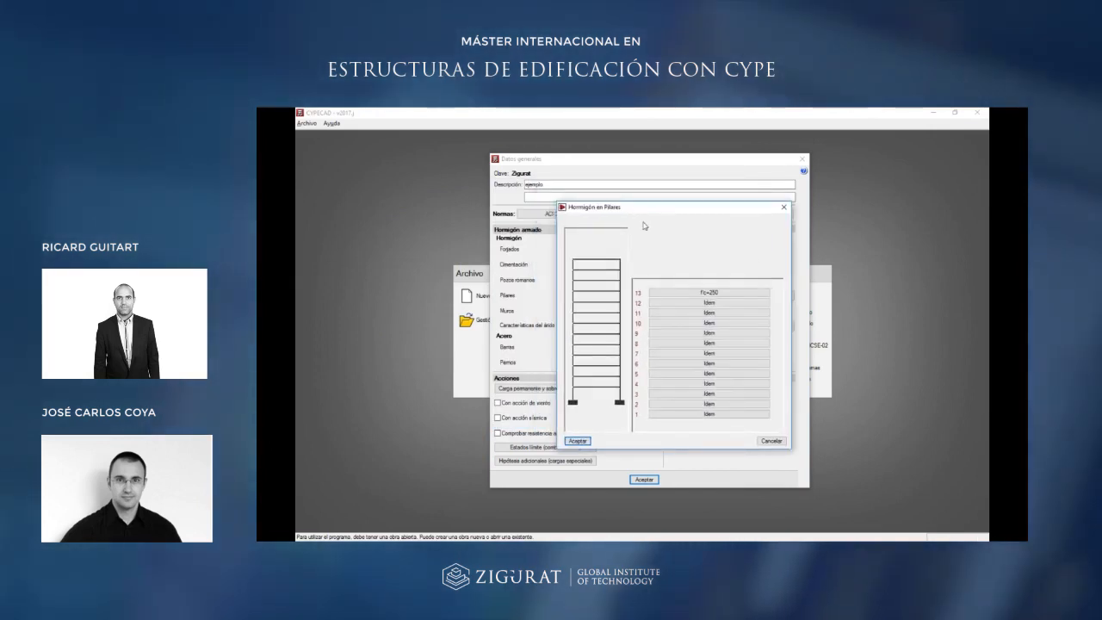
pyautogui.click(695, 344)
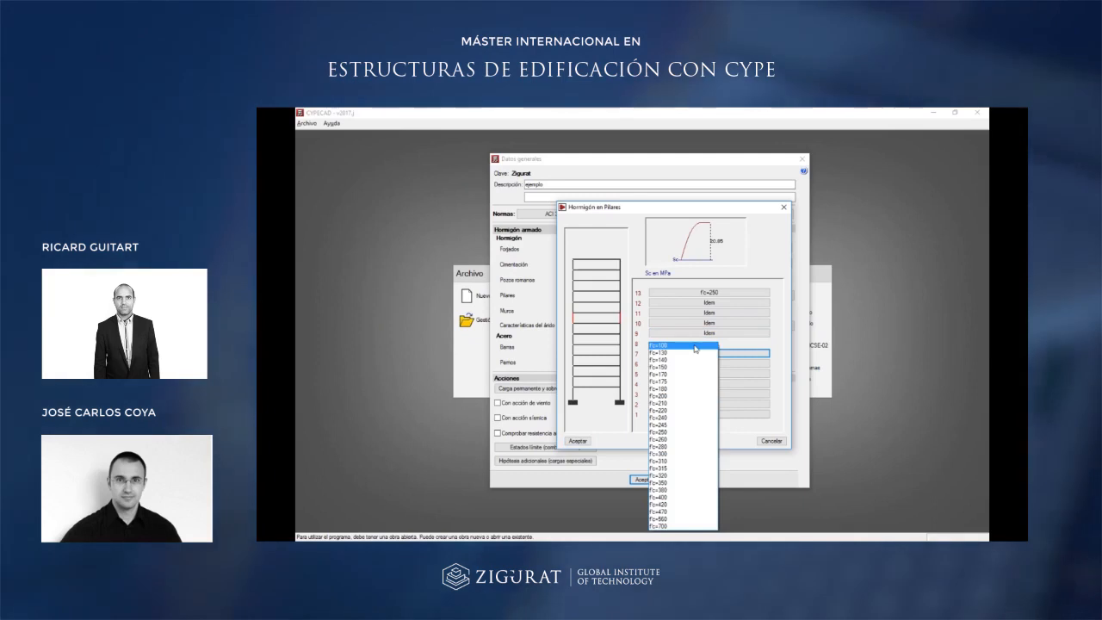
pyautogui.click(681, 455)
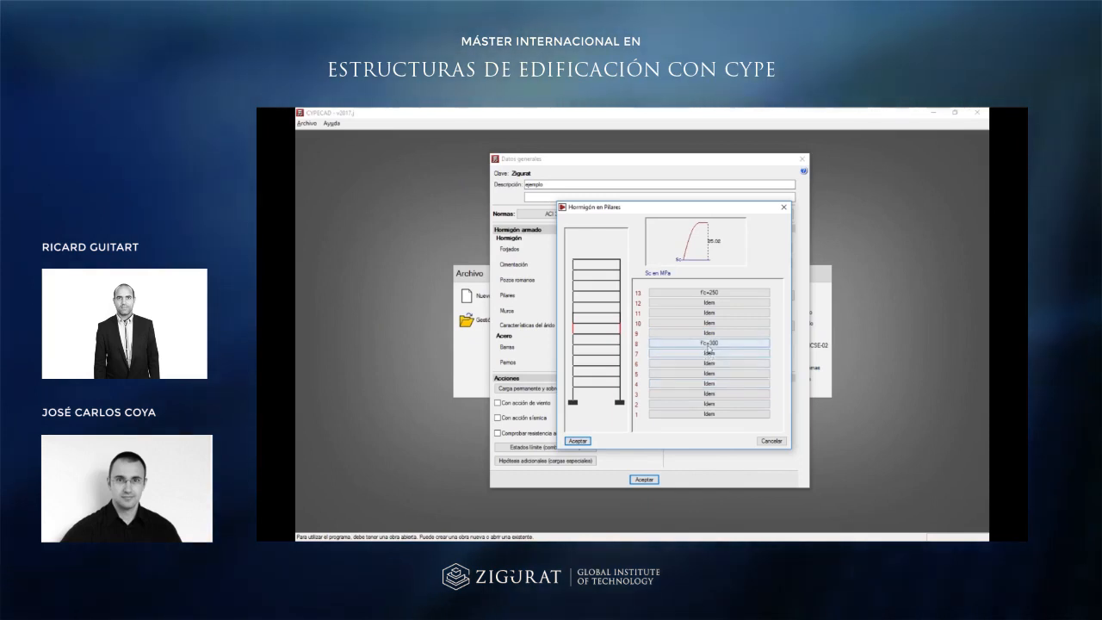
pyautogui.click(709, 393)
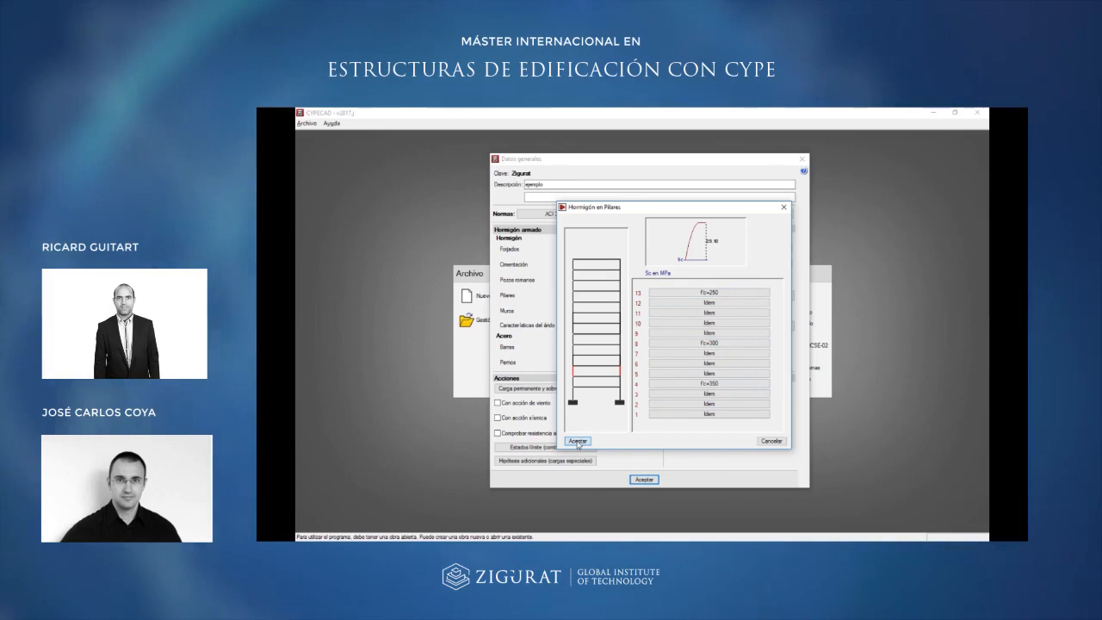
pyautogui.click(576, 442)
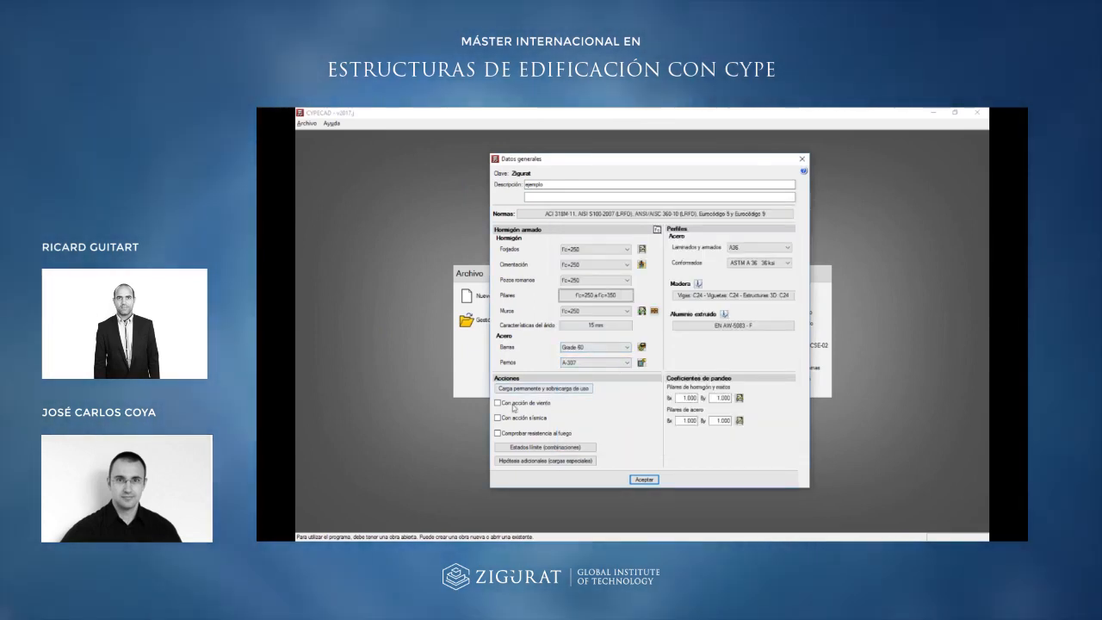
# Examine the seismic action codes for Bolivia, Colombia and USA, and leave without applying one.
pyautogui.moveTo(620, 164); pyautogui.dragTo(634, 150)
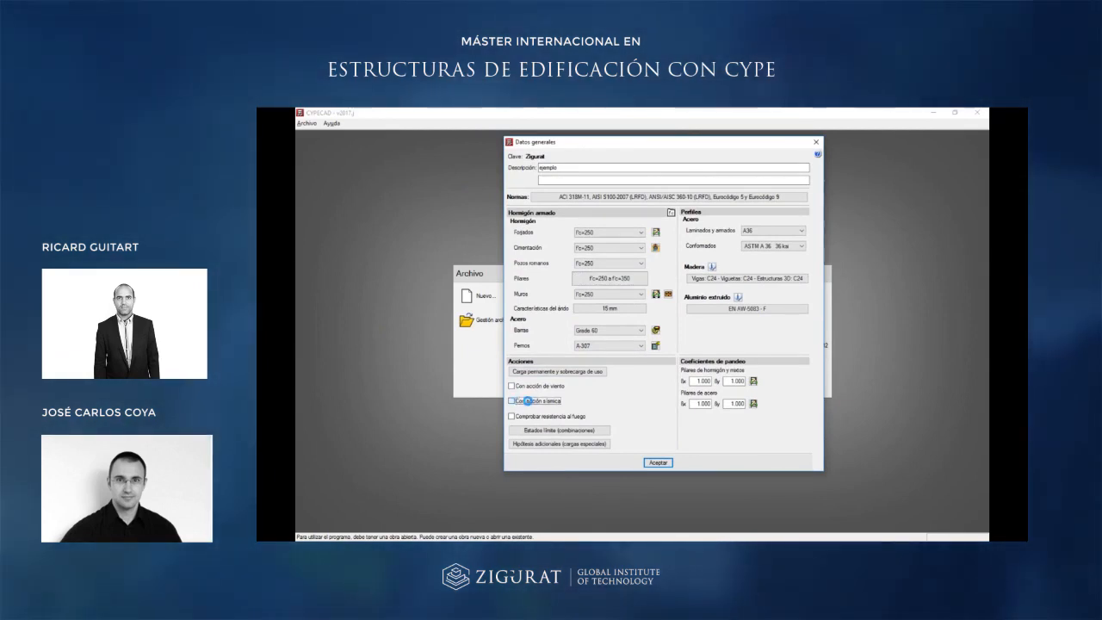
pyautogui.click(527, 401)
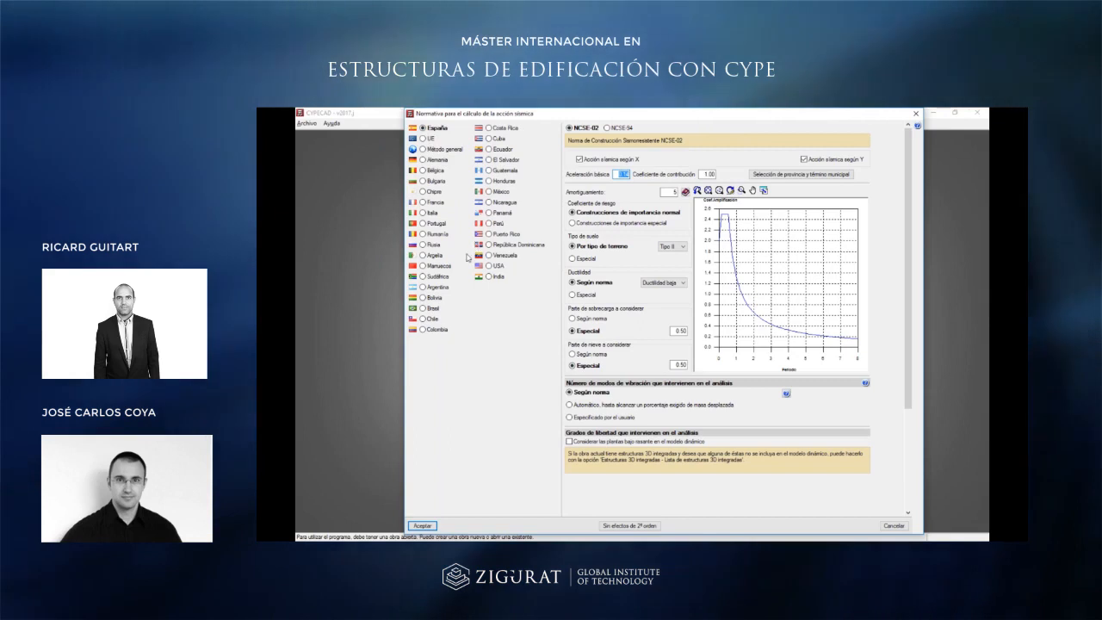
pyautogui.click(429, 299)
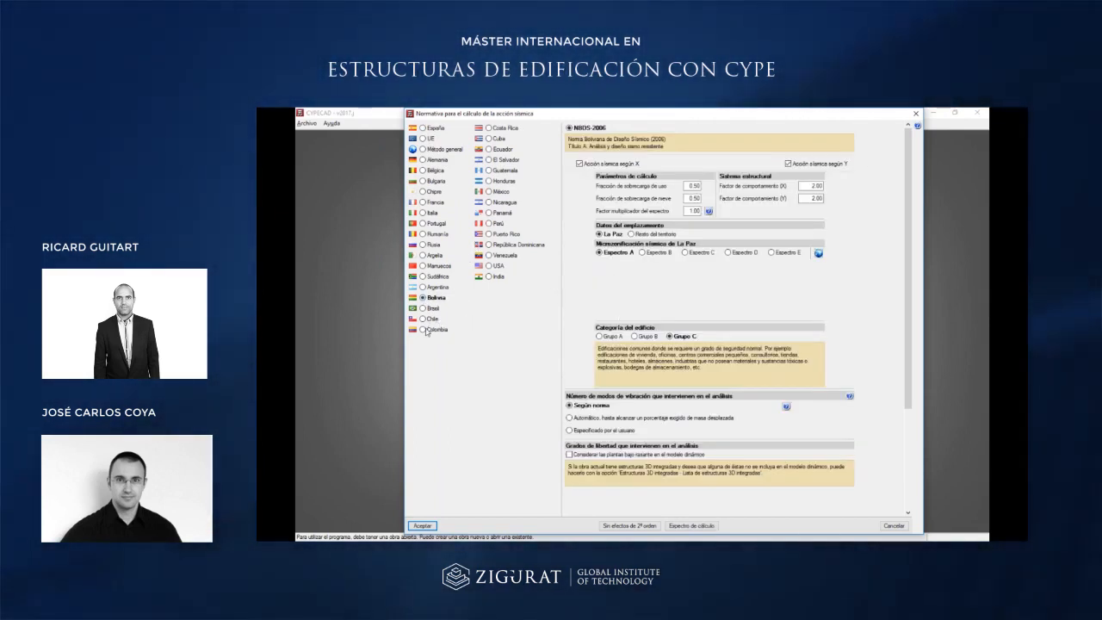
pyautogui.click(425, 331)
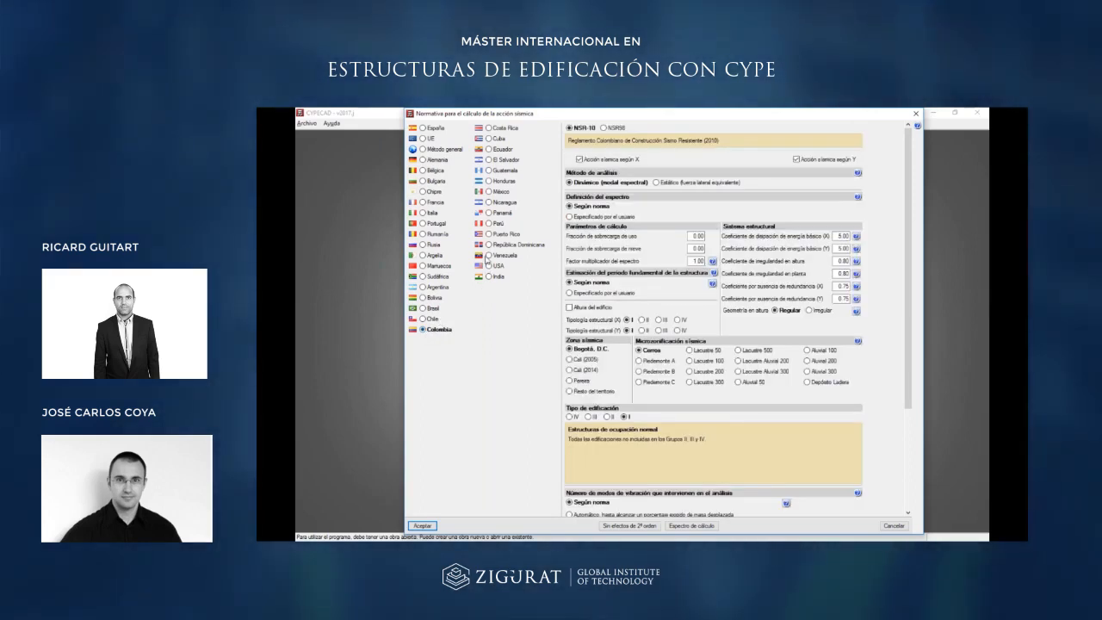
pyautogui.click(488, 267)
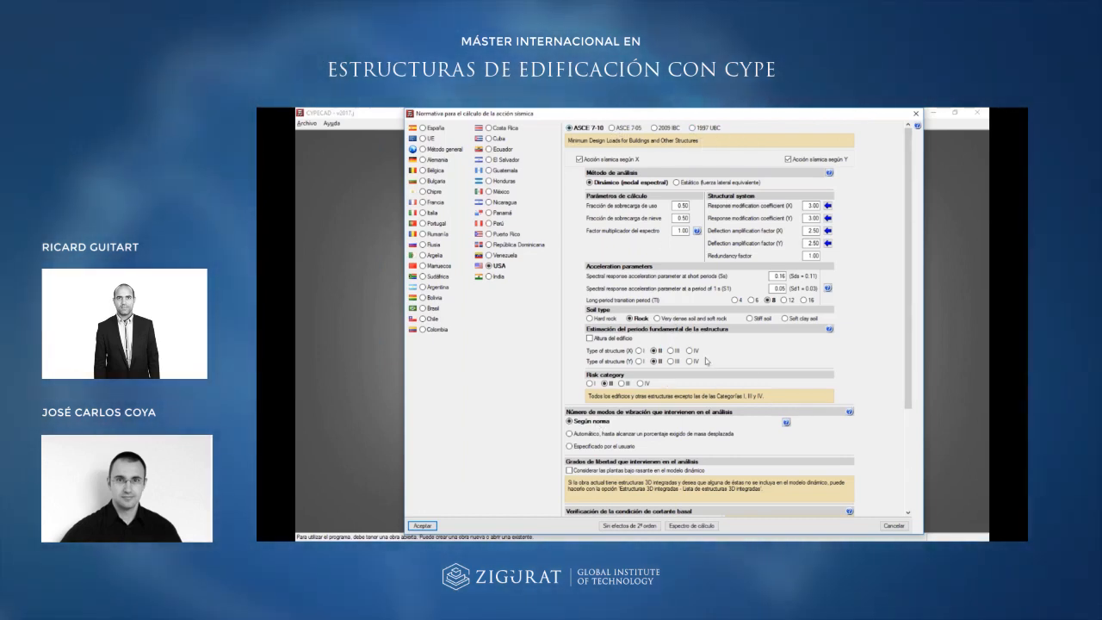
pyautogui.click(894, 526)
# Examine the wind load codes and wind speed maps for Colombia, Perú and USA, and leave without applying one.
pyautogui.click(511, 386)
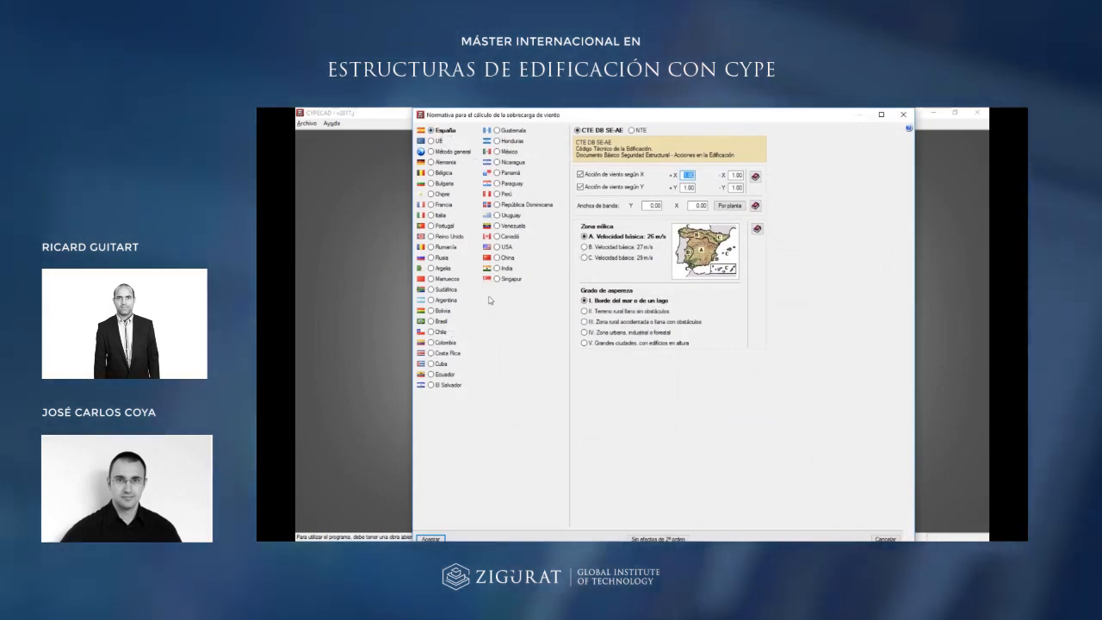
pyautogui.click(432, 342)
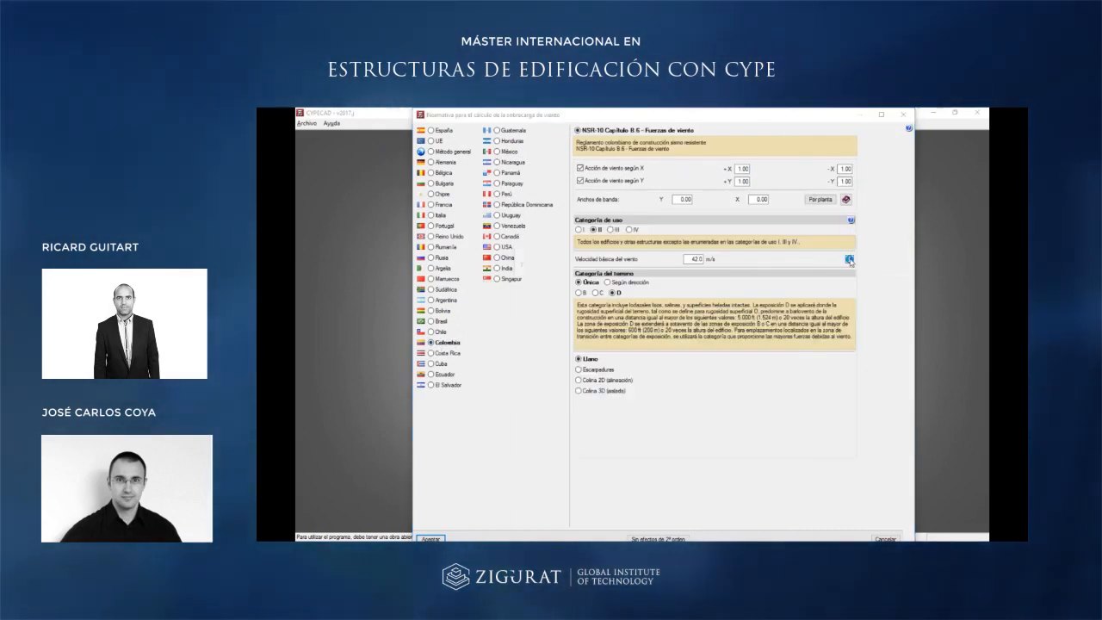
pyautogui.click(849, 259)
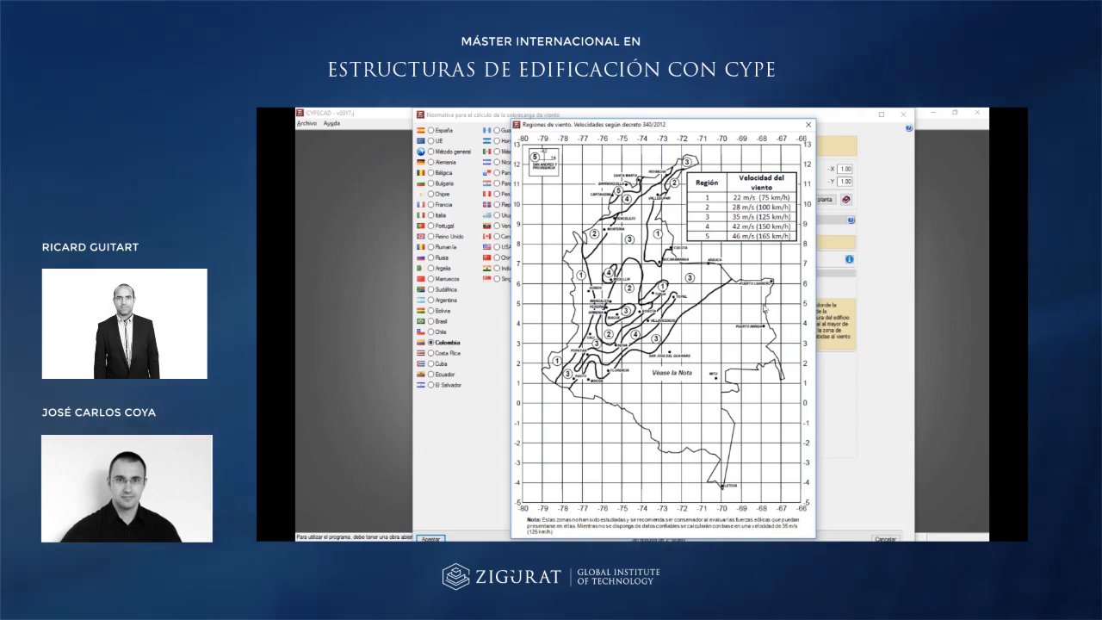
pyautogui.click(808, 125)
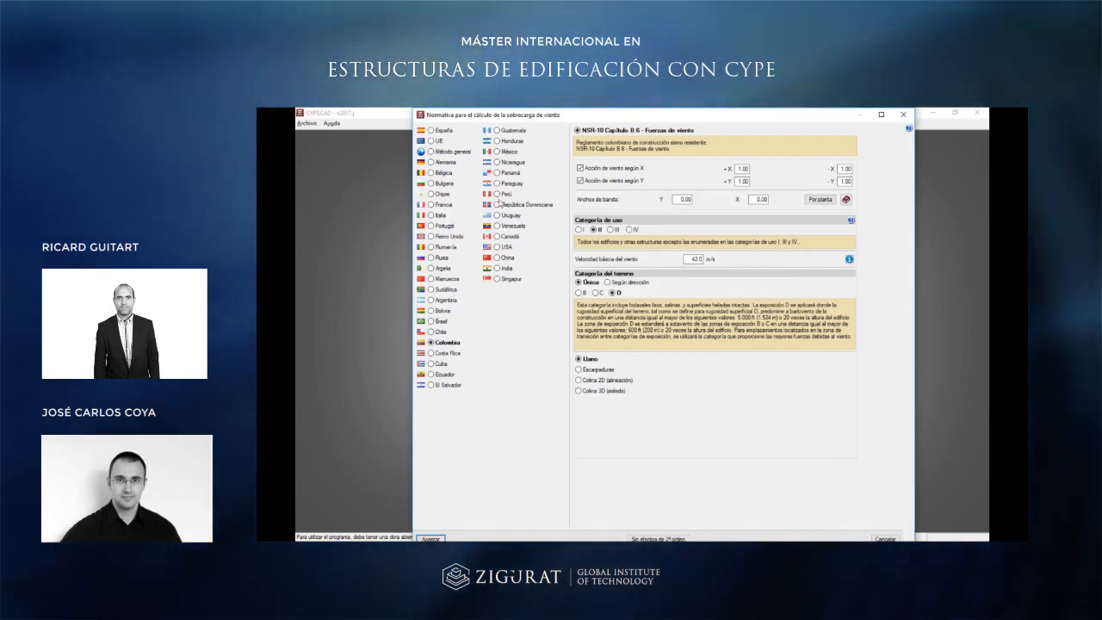
pyautogui.click(496, 194)
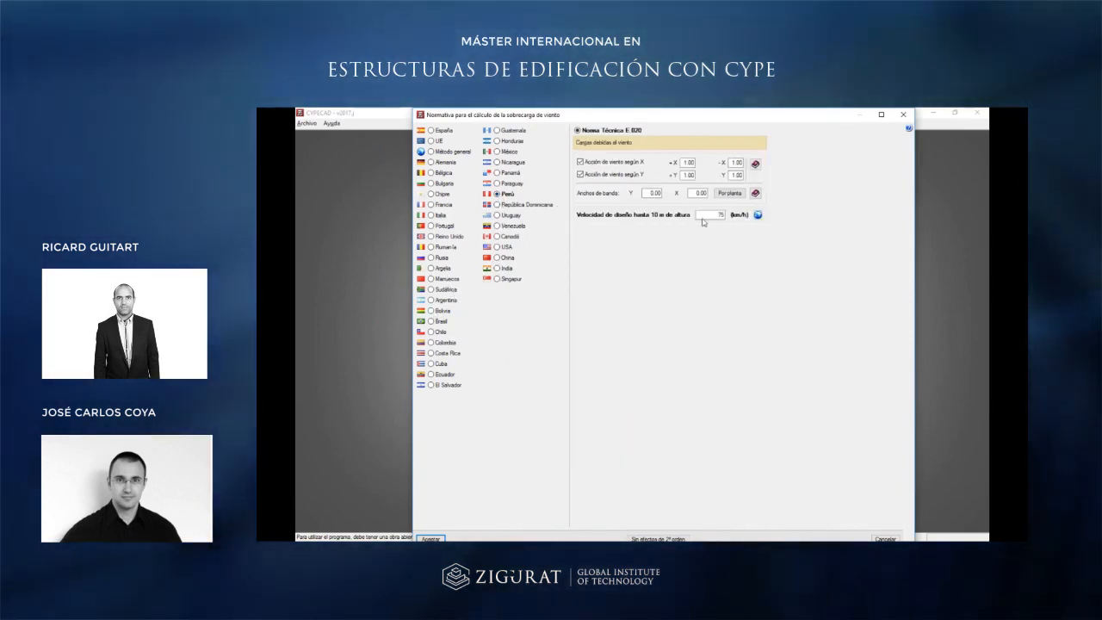
pyautogui.click(757, 215)
pyautogui.click(774, 181)
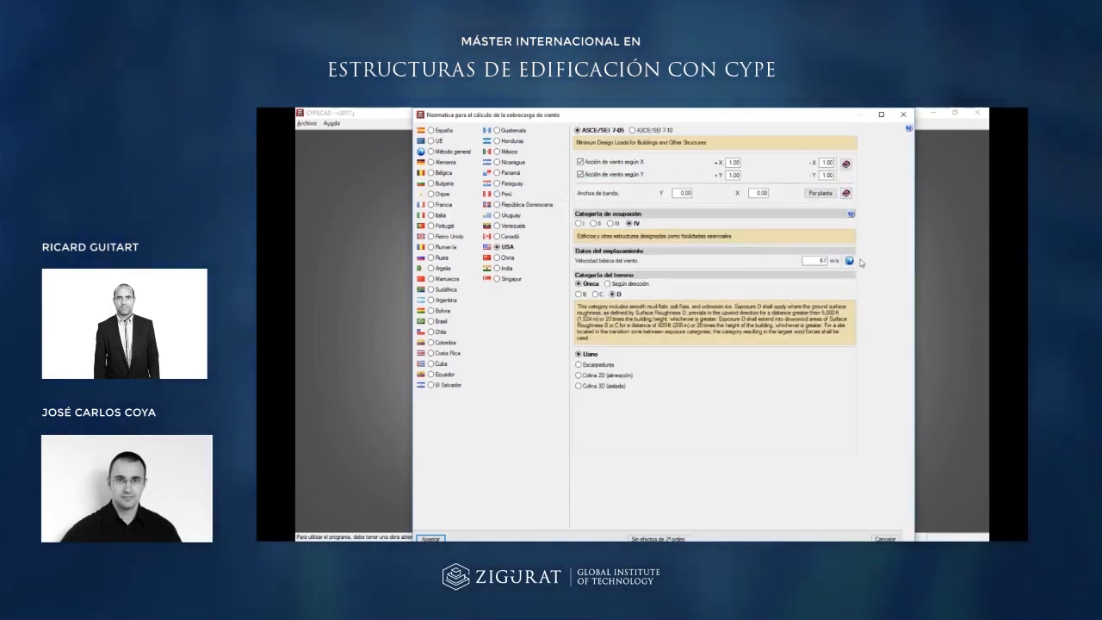
pyautogui.click(849, 261)
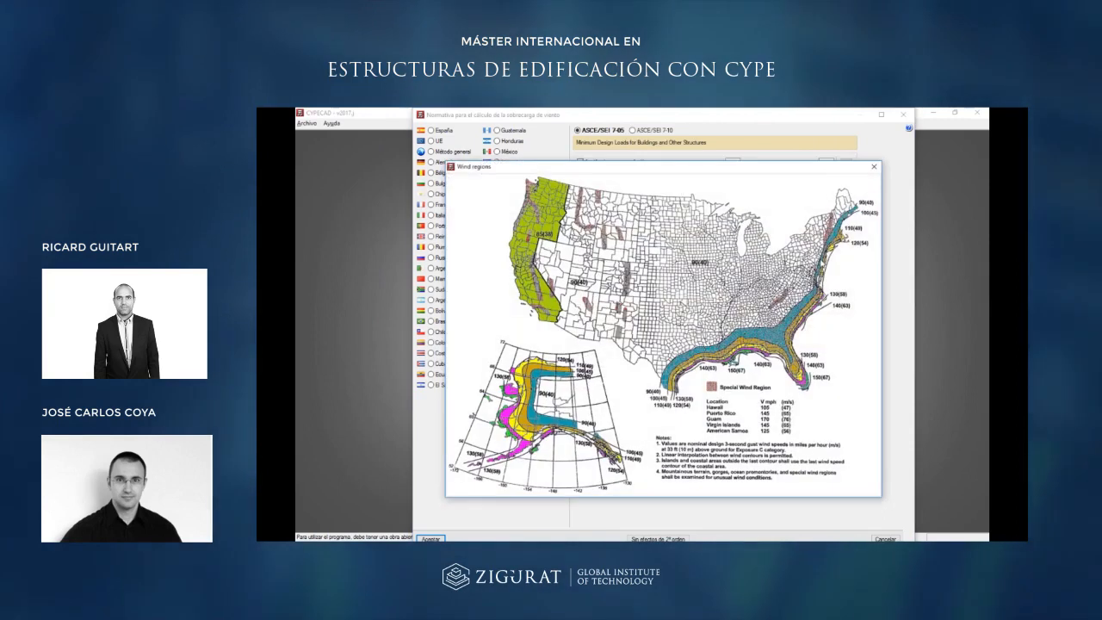
pyautogui.click(874, 170)
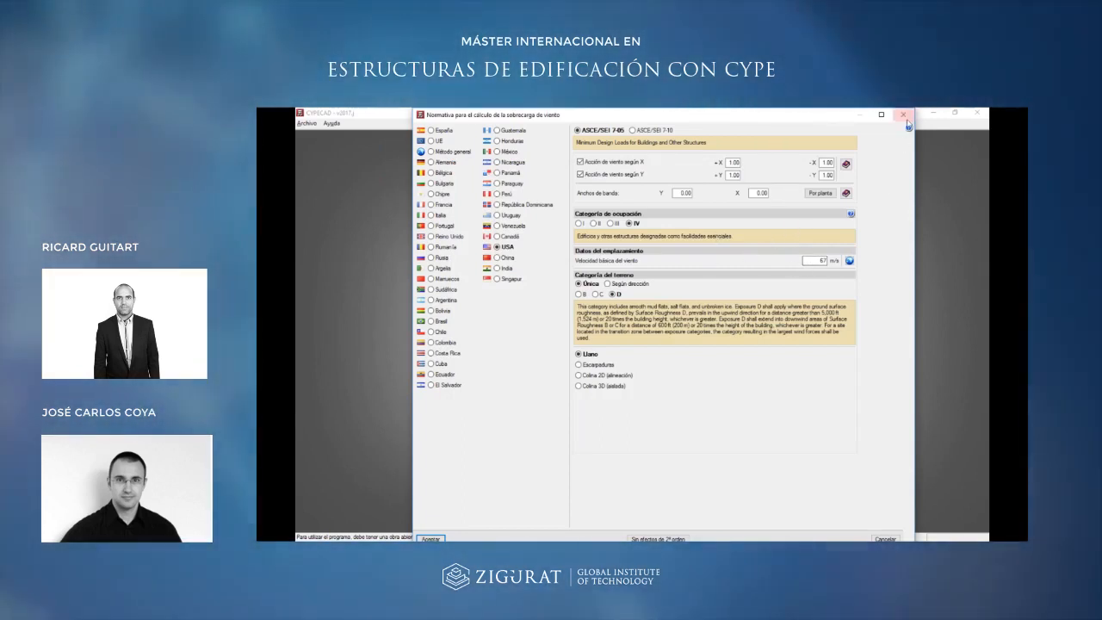
pyautogui.click(905, 115)
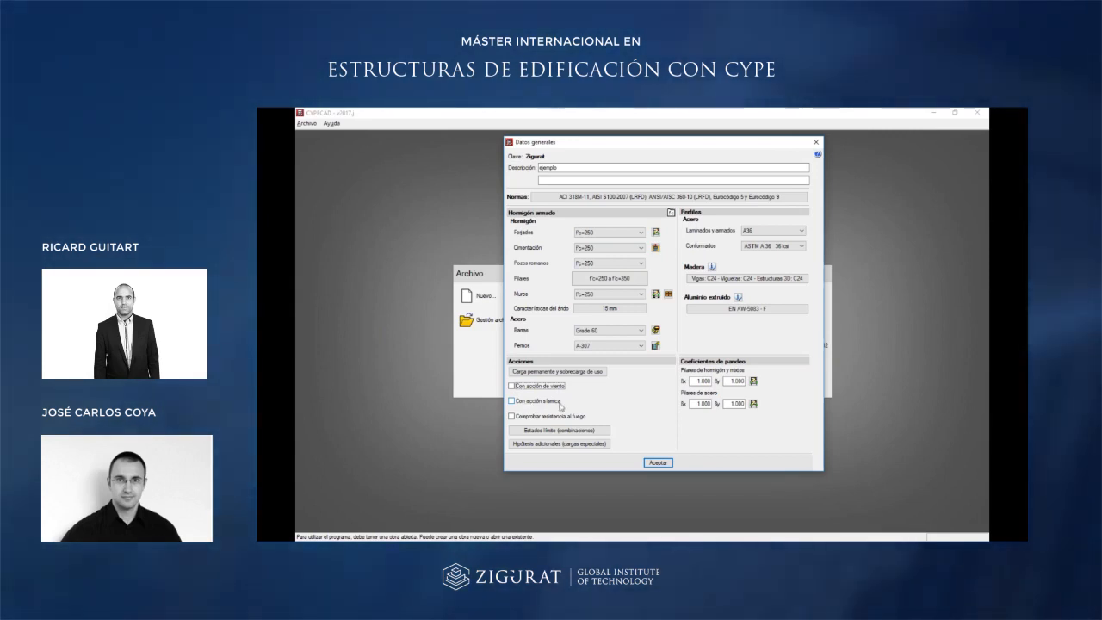
# Accept the general data and set the live load Q and dead load CM to 1.50 kN/m² for all floor groups, P0 to P13.
pyautogui.click(664, 464)
pyautogui.click(663, 336)
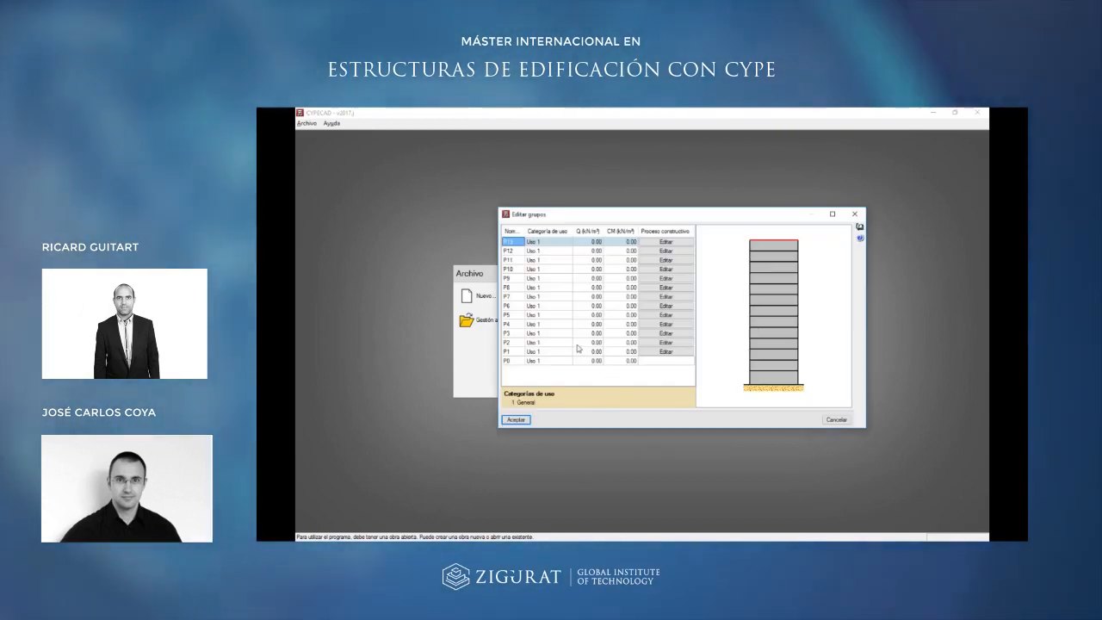
pyautogui.click(528, 359)
pyautogui.moveTo(527, 355); pyautogui.dragTo(511, 243)
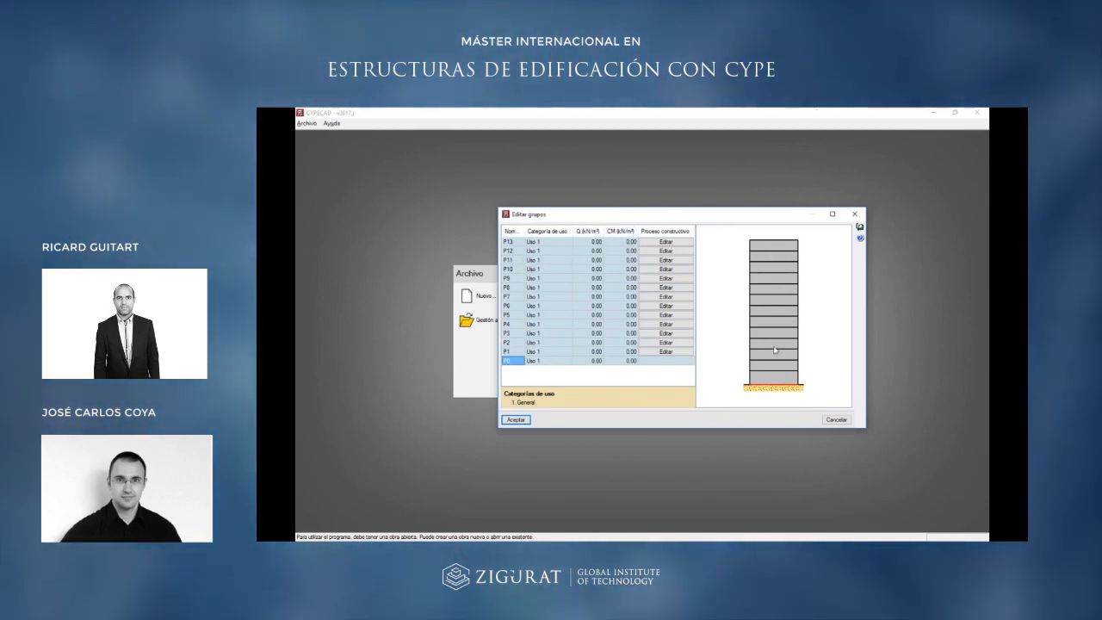
pyautogui.click(594, 242)
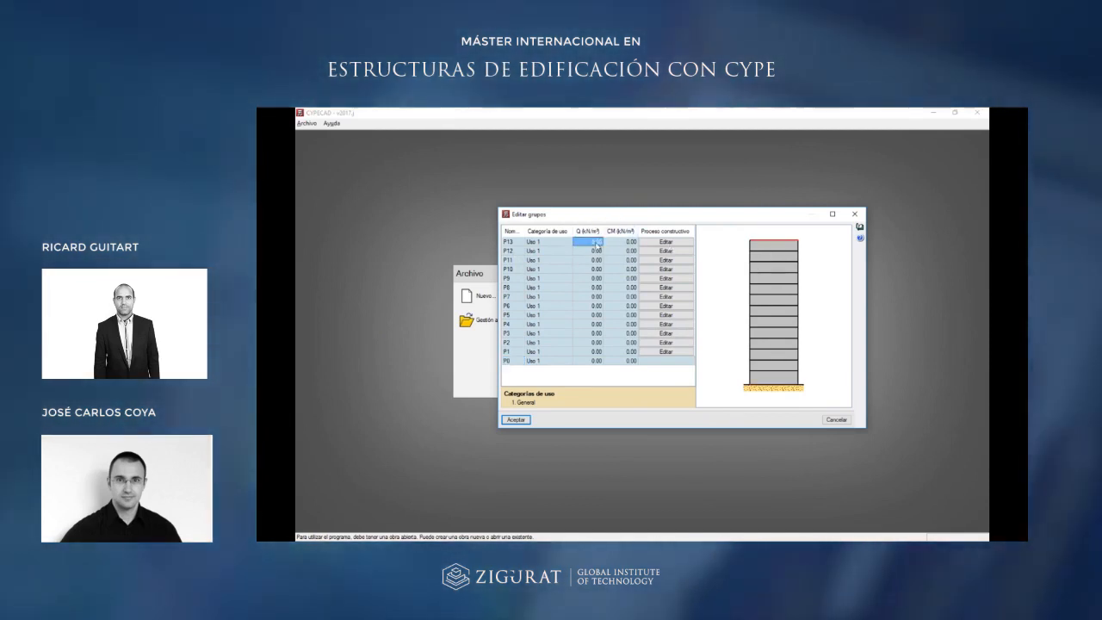
pyautogui.write('1.5')
pyautogui.press('Tab')
pyautogui.write('1')
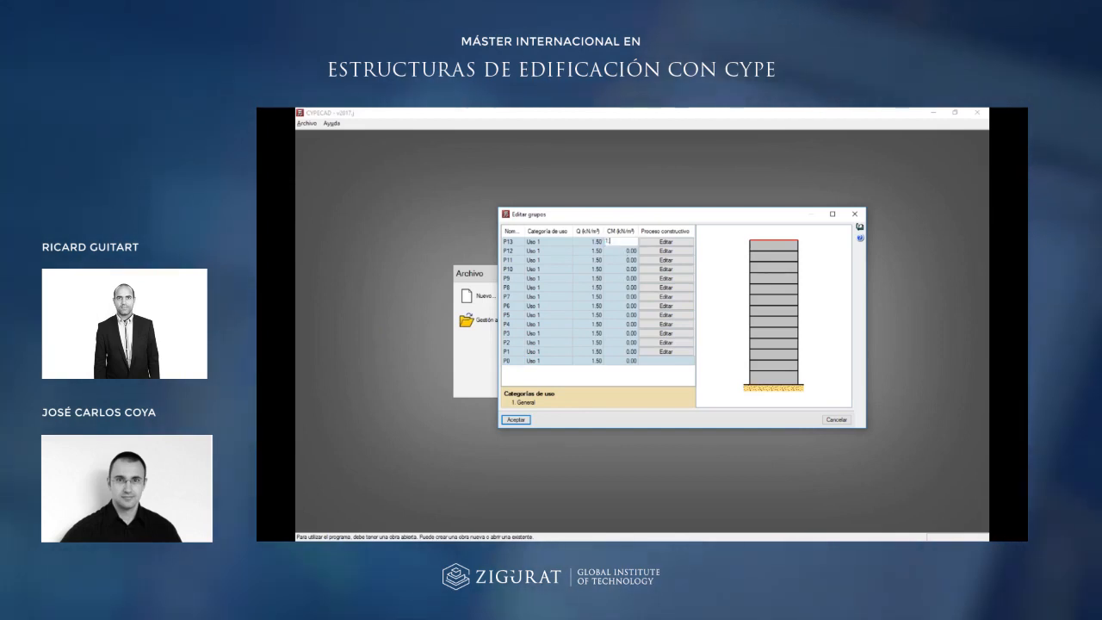
pyautogui.press('Return')
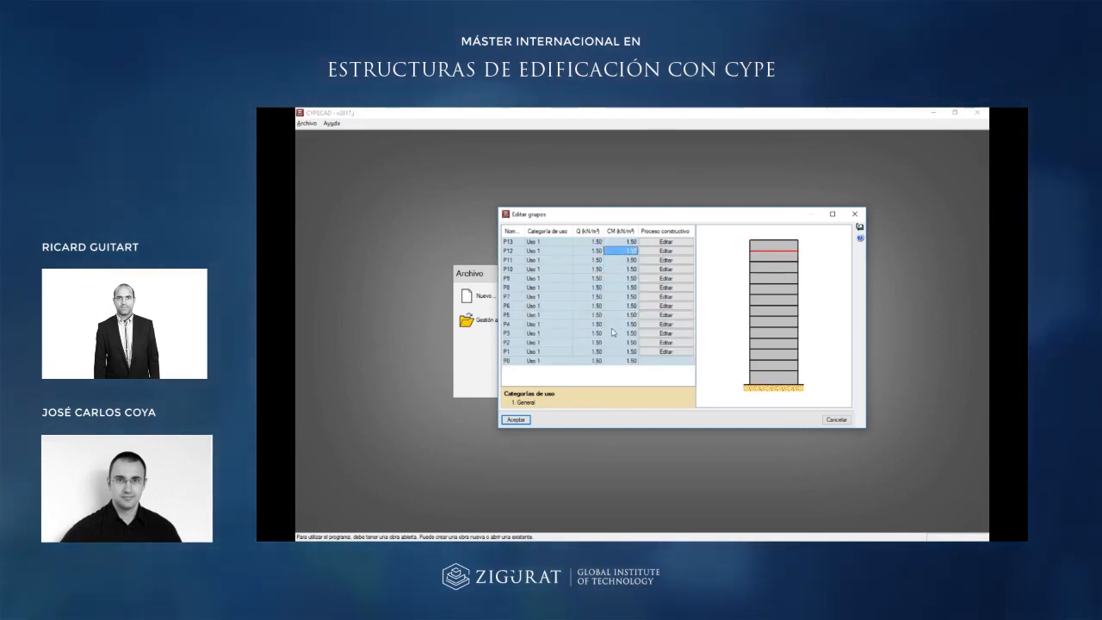
pyautogui.moveTo(665, 217); pyautogui.dragTo(678, 183)
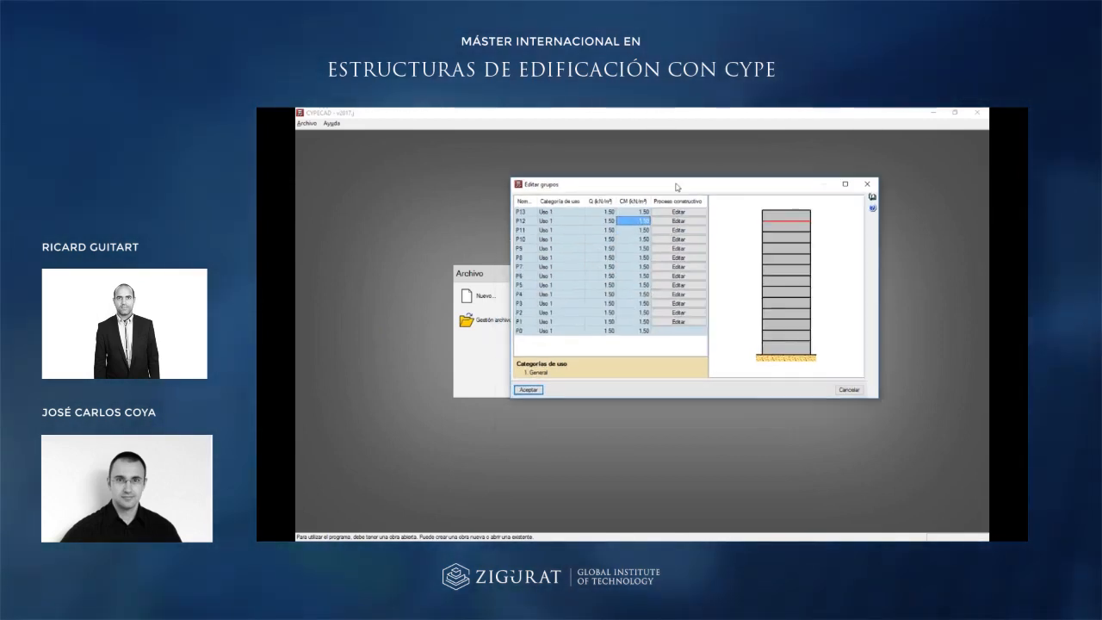
pyautogui.click(540, 388)
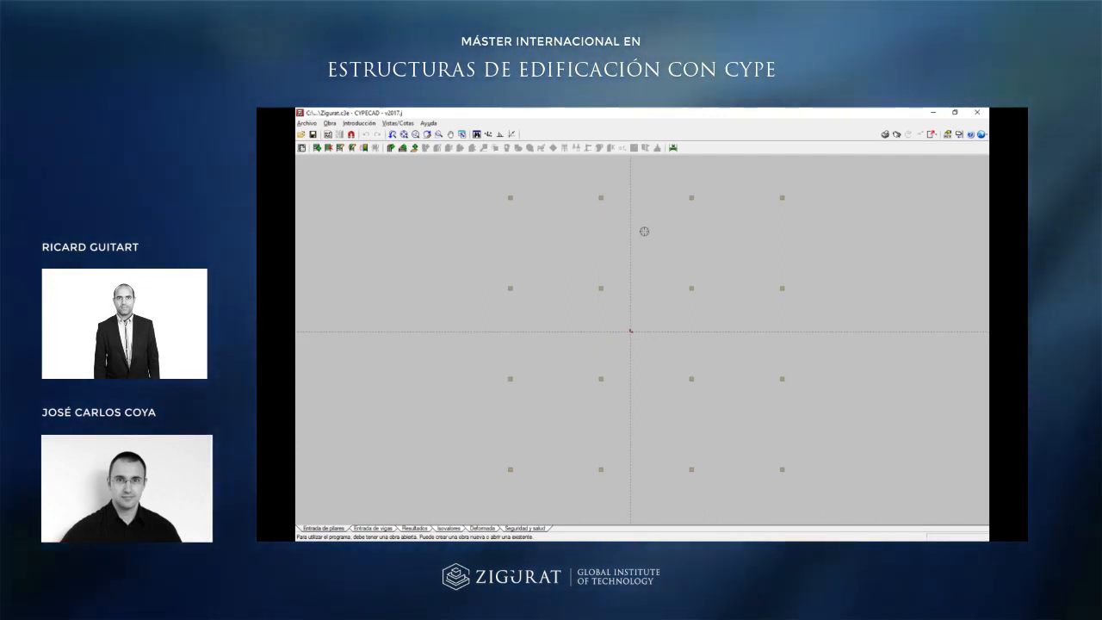
# Review the project's general data and close it without changes.
pyautogui.click(330, 124)
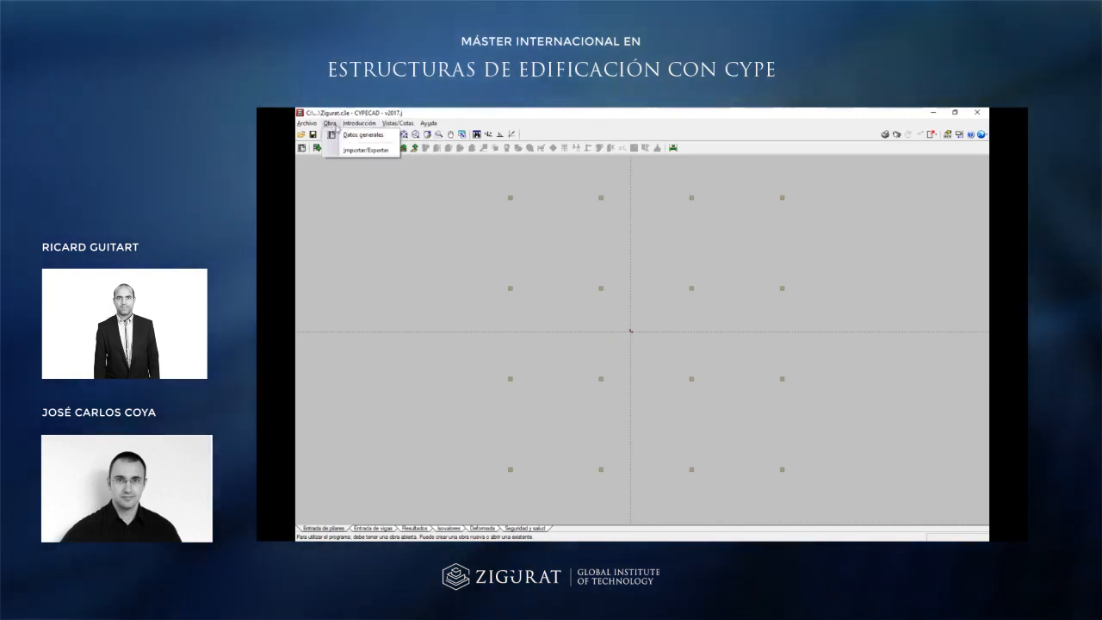
pyautogui.click(363, 134)
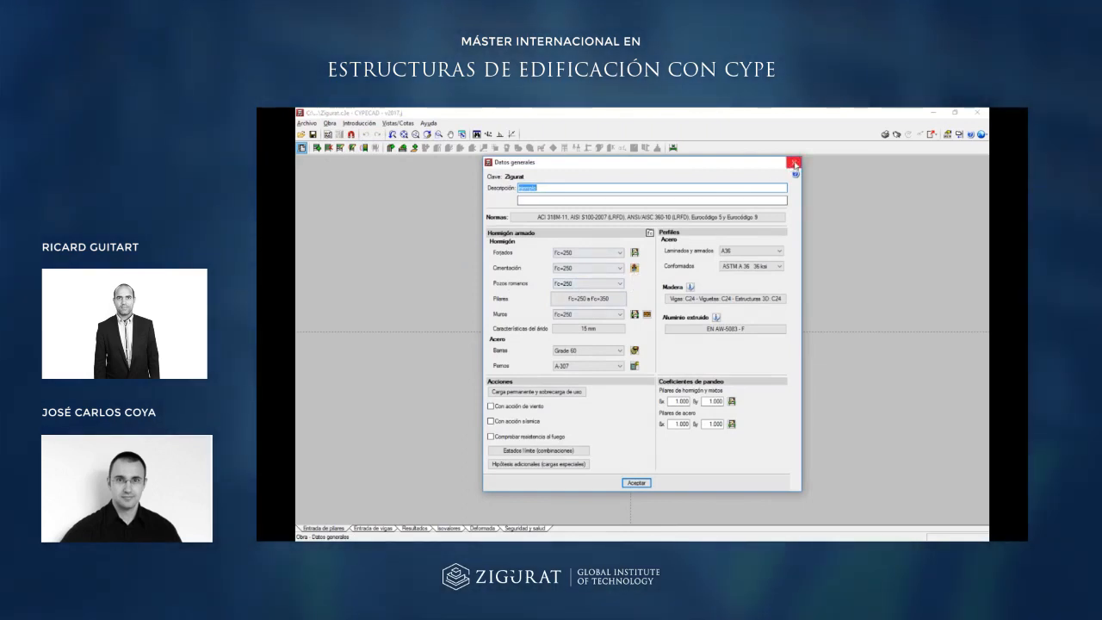
pyautogui.click(644, 356)
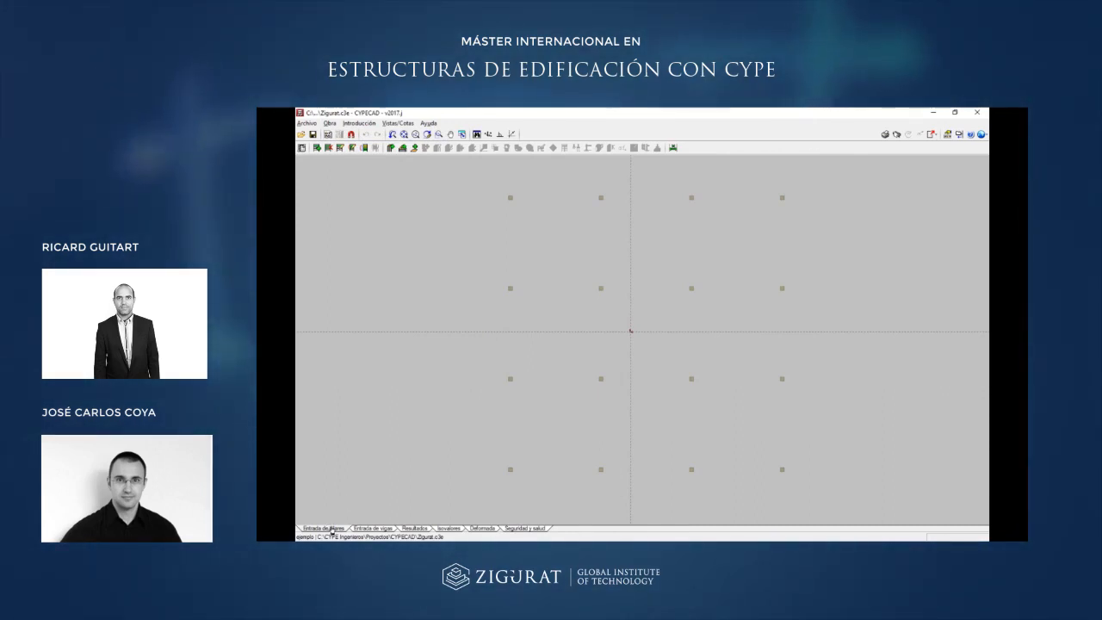
# Define a new column from P0 to P13 with 60 x 60 cm sections on every floor.
pyautogui.click(358, 124)
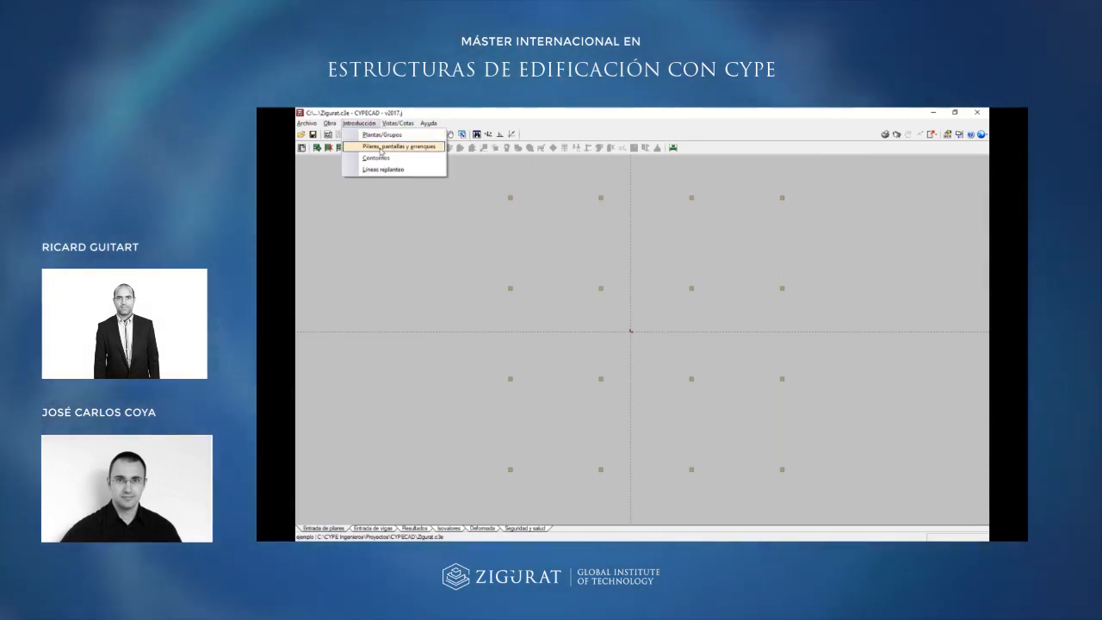
pyautogui.click(382, 148)
pyautogui.moveTo(636, 301); pyautogui.dragTo(434, 218)
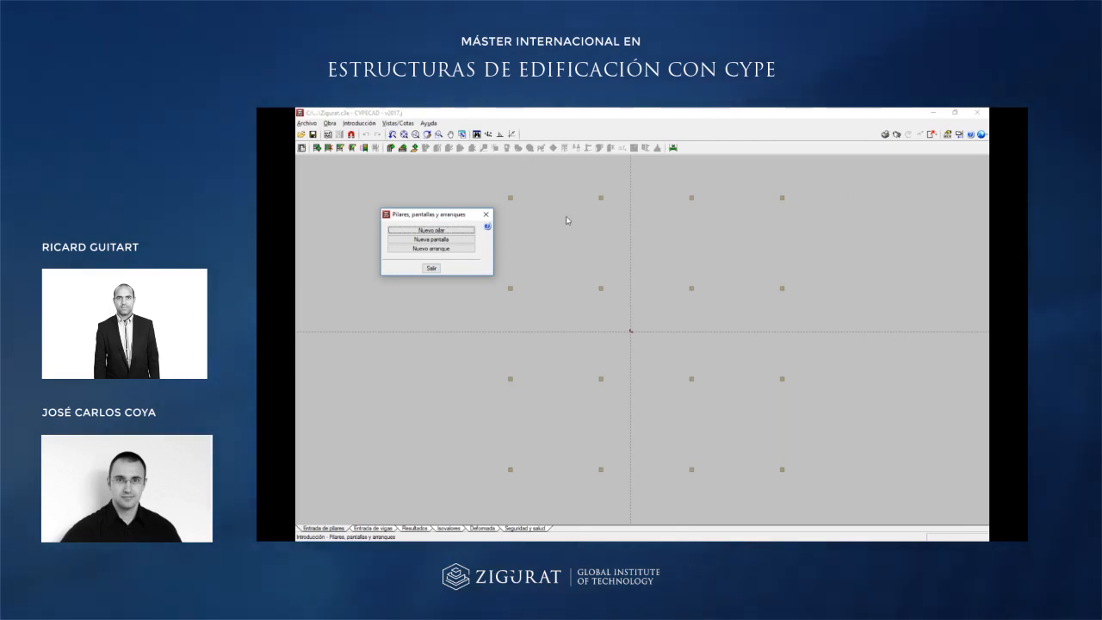
pyautogui.click(448, 233)
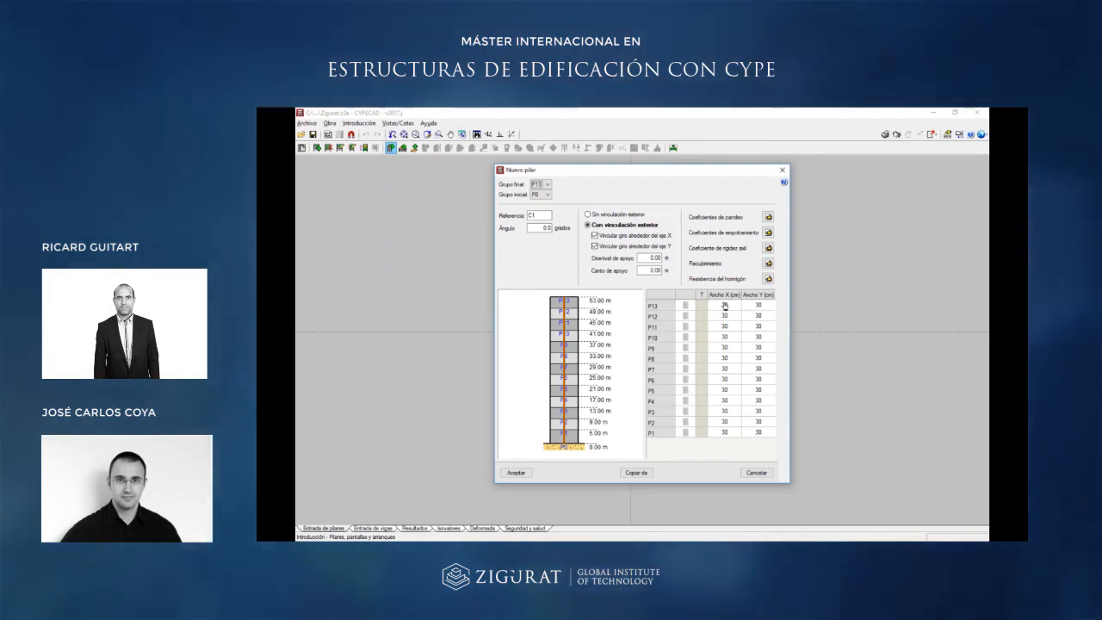
pyautogui.write('60')
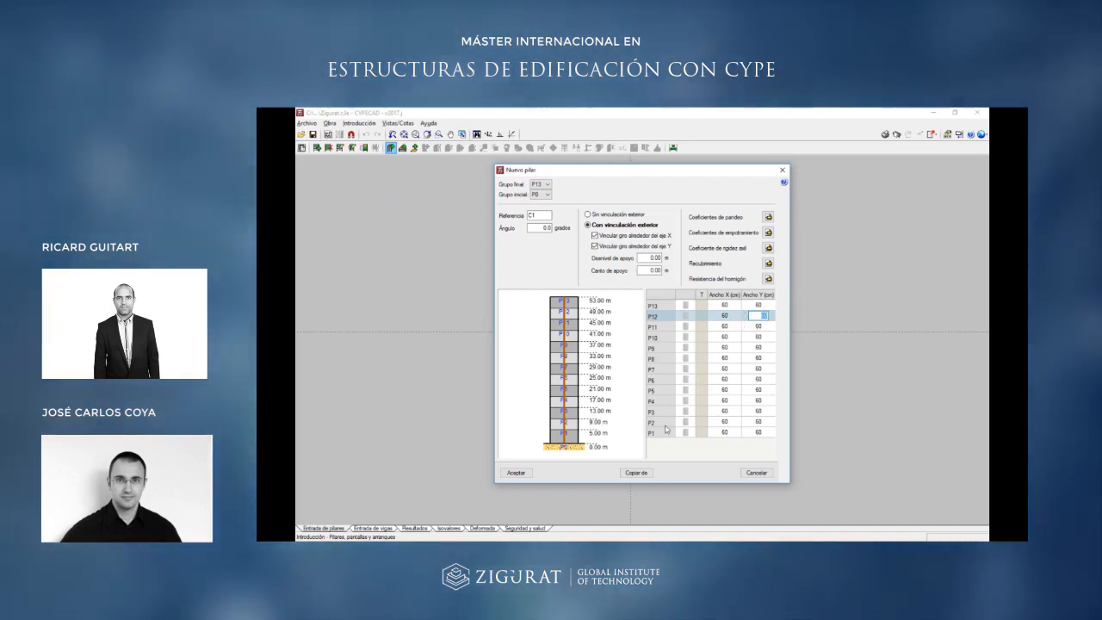
pyautogui.click(515, 473)
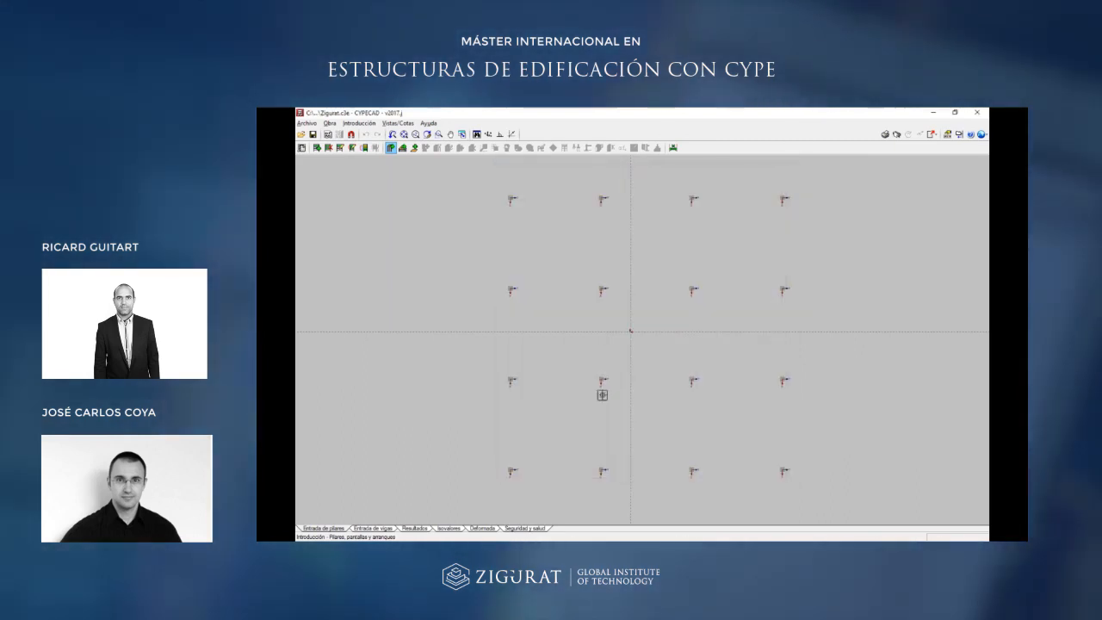
# Place the first column at the lower-left template point, assigning the angle and the initial and final groups from the BIM template.
pyautogui.scroll(2, 510, 476)
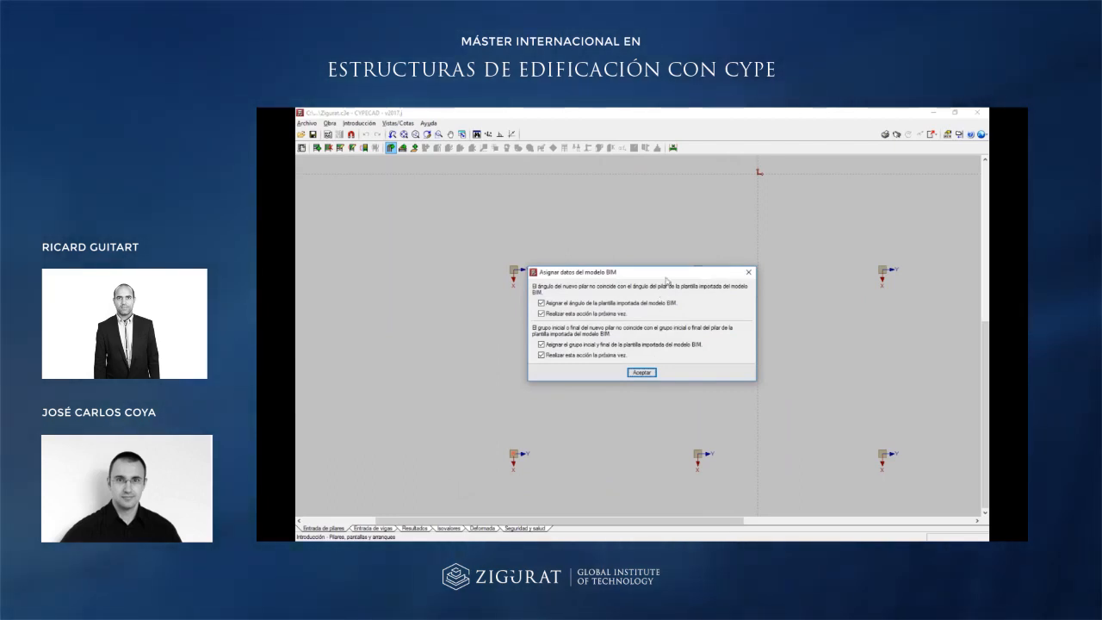
pyautogui.moveTo(666, 277); pyautogui.dragTo(683, 263)
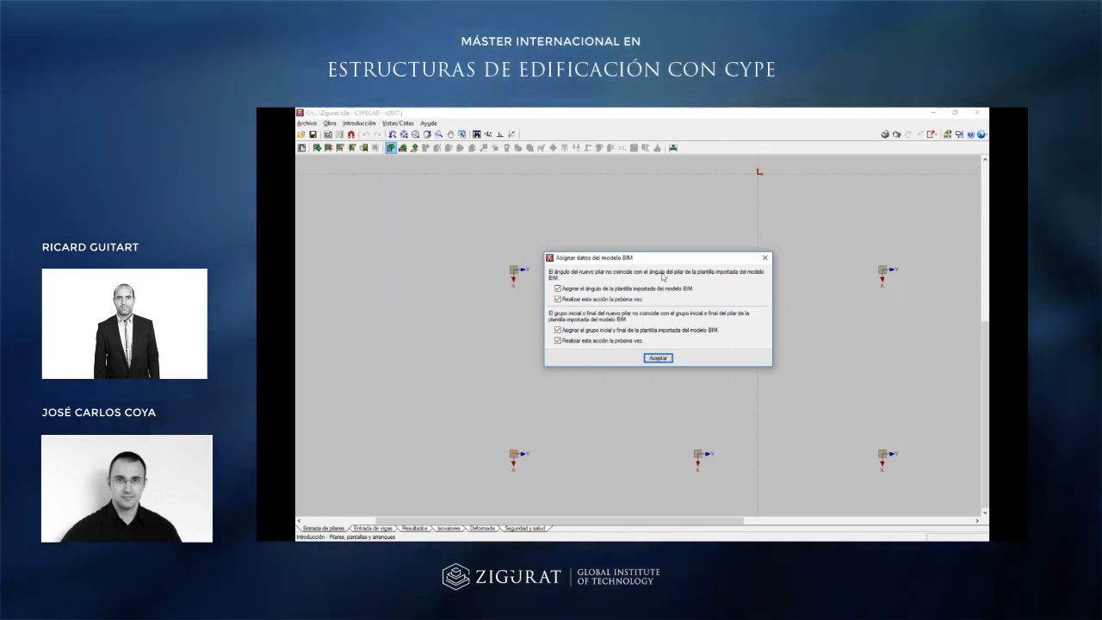
pyautogui.moveTo(658, 257); pyautogui.dragTo(643, 248)
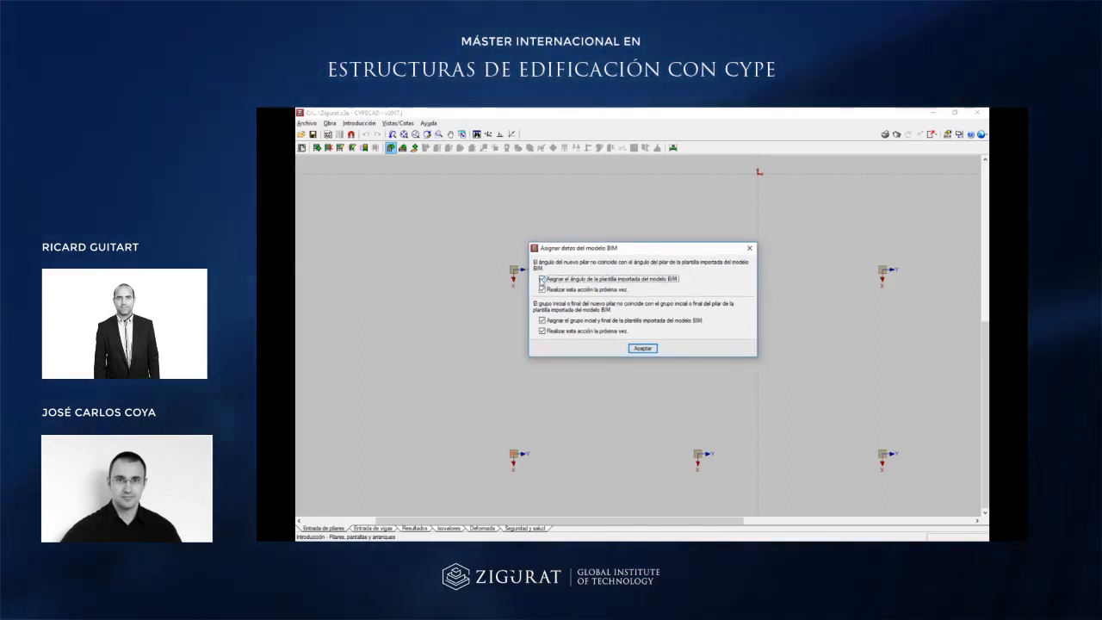
pyautogui.click(642, 349)
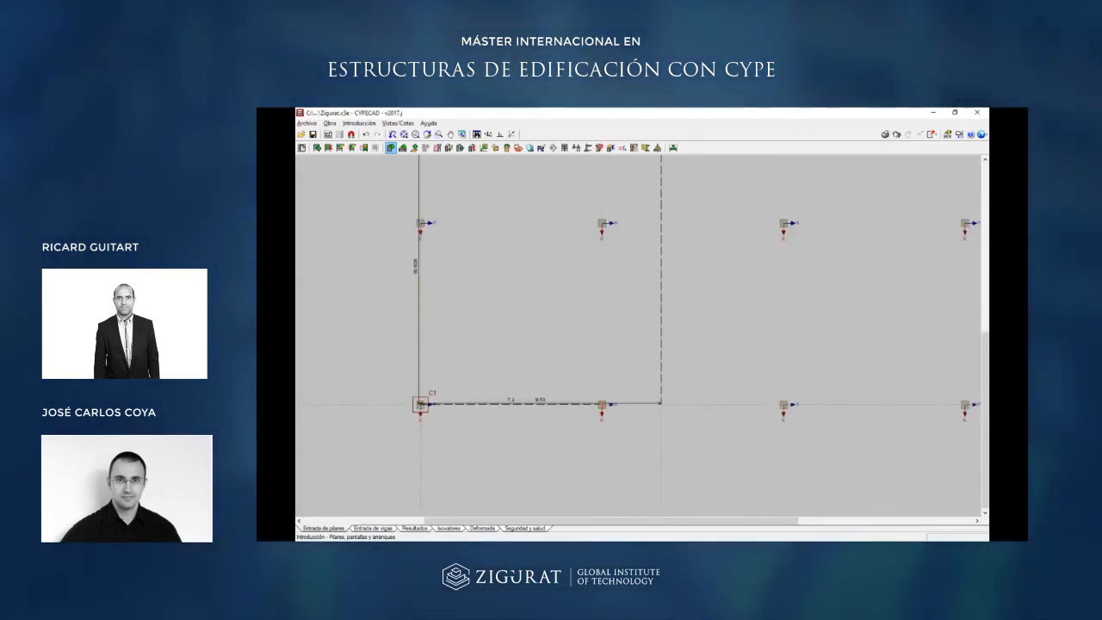
# Place columns on the three remaining template points of the lowest row.
pyautogui.click(775, 402)
pyautogui.scroll(-3, 775, 403)
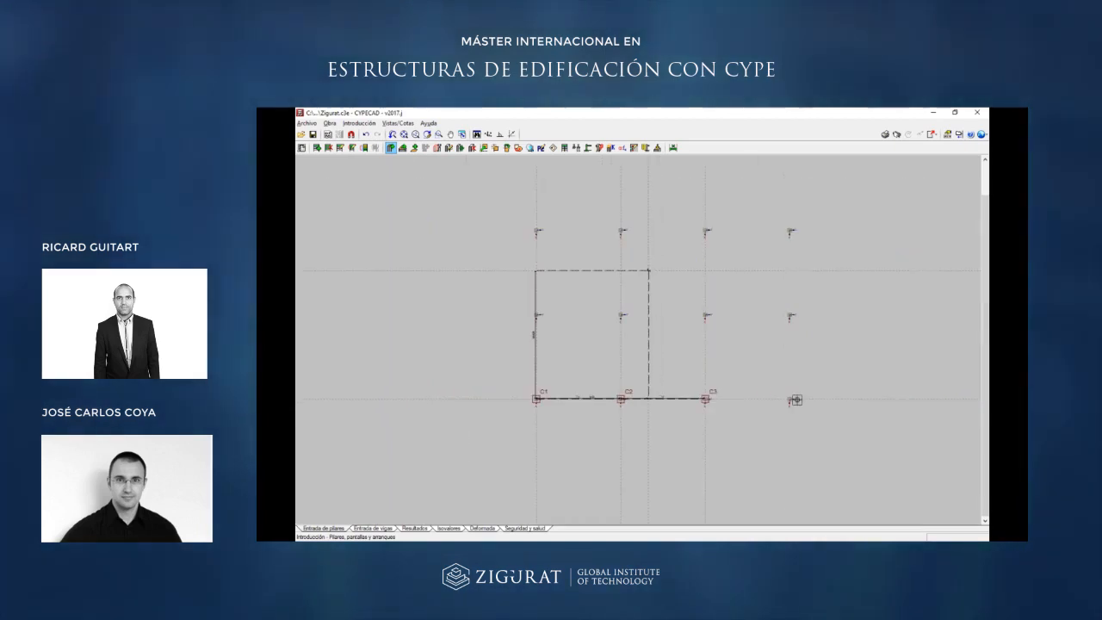
pyautogui.scroll(2, 613, 333)
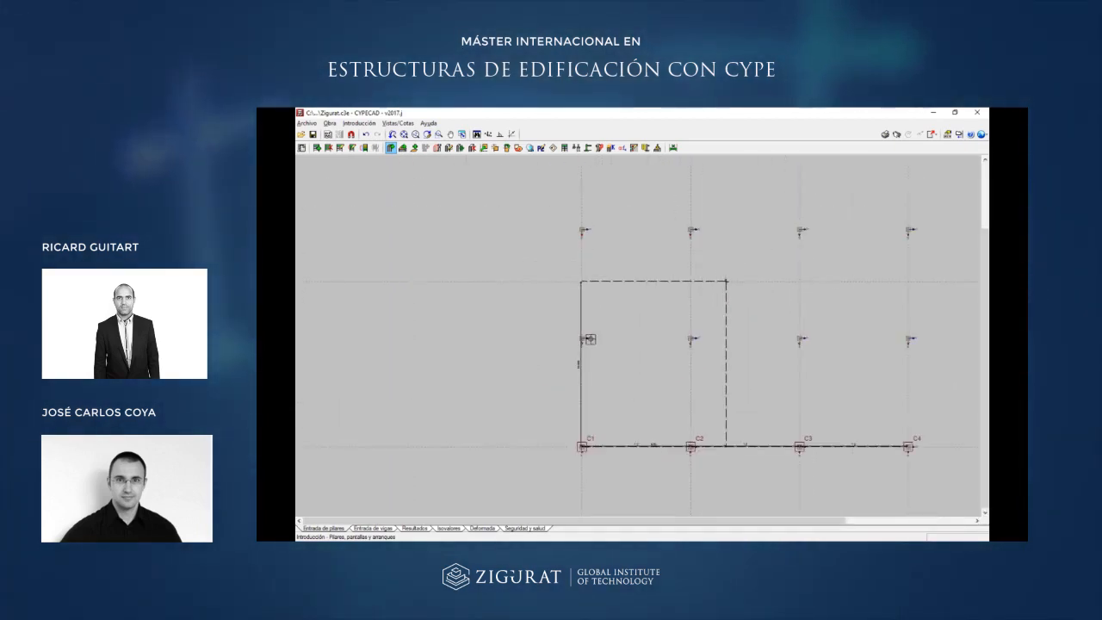
# Place columns on the four template points of the second row from the bottom.
pyautogui.click(580, 338)
pyautogui.scroll(-3, 535, 349)
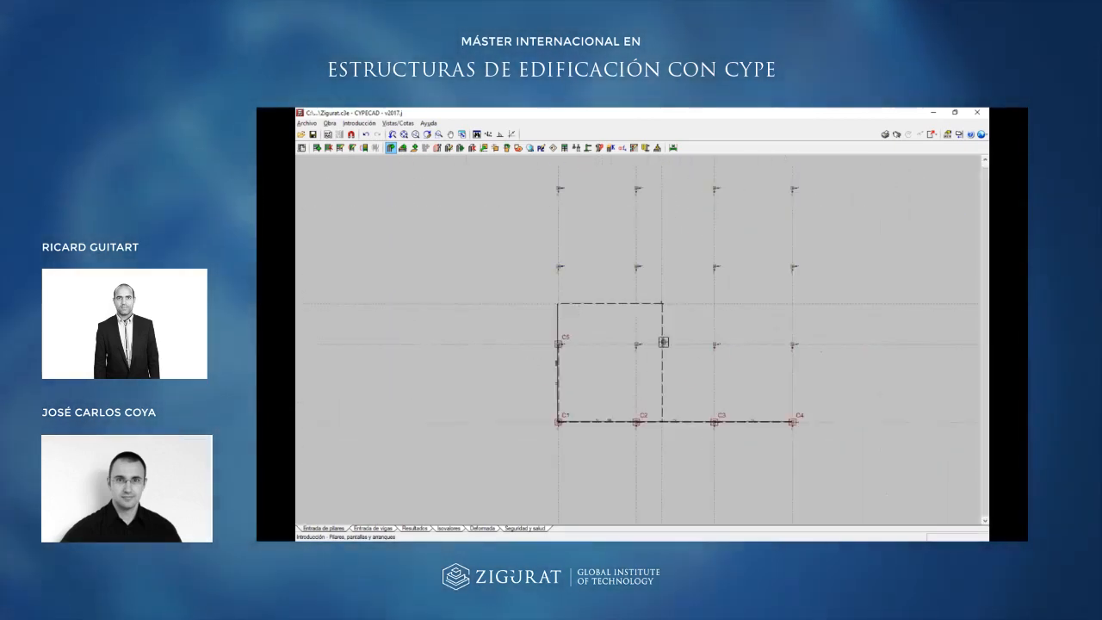
pyautogui.scroll(3, 660, 341)
pyautogui.click(621, 346)
pyautogui.click(761, 347)
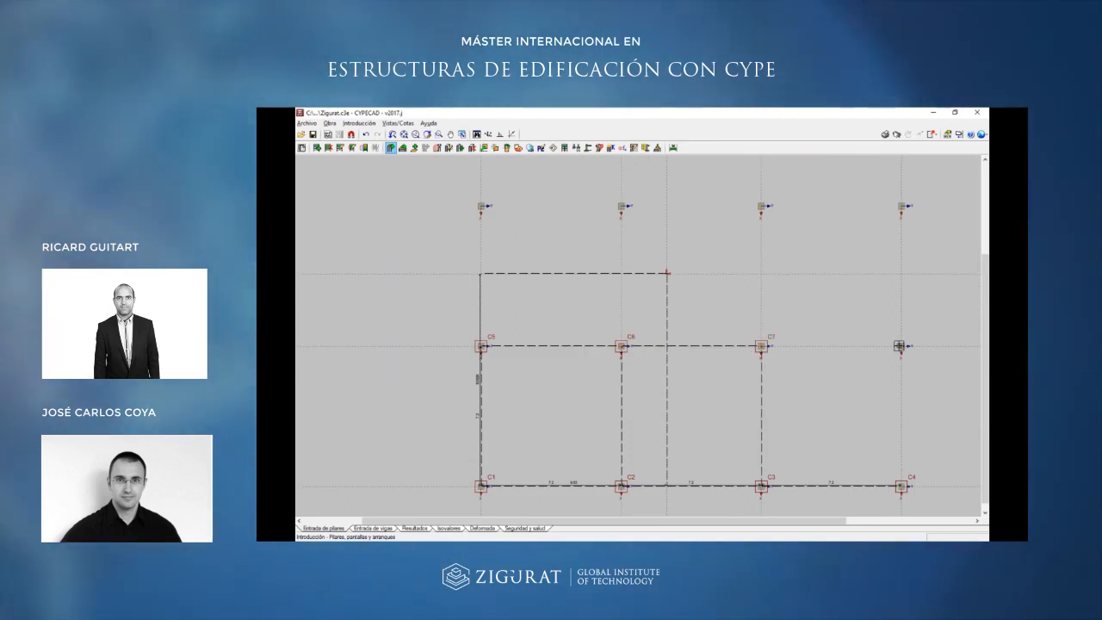
pyautogui.scroll(-3, 667, 273)
# Place columns on the four template points of the third row from the bottom.
pyautogui.scroll(3, 666, 290)
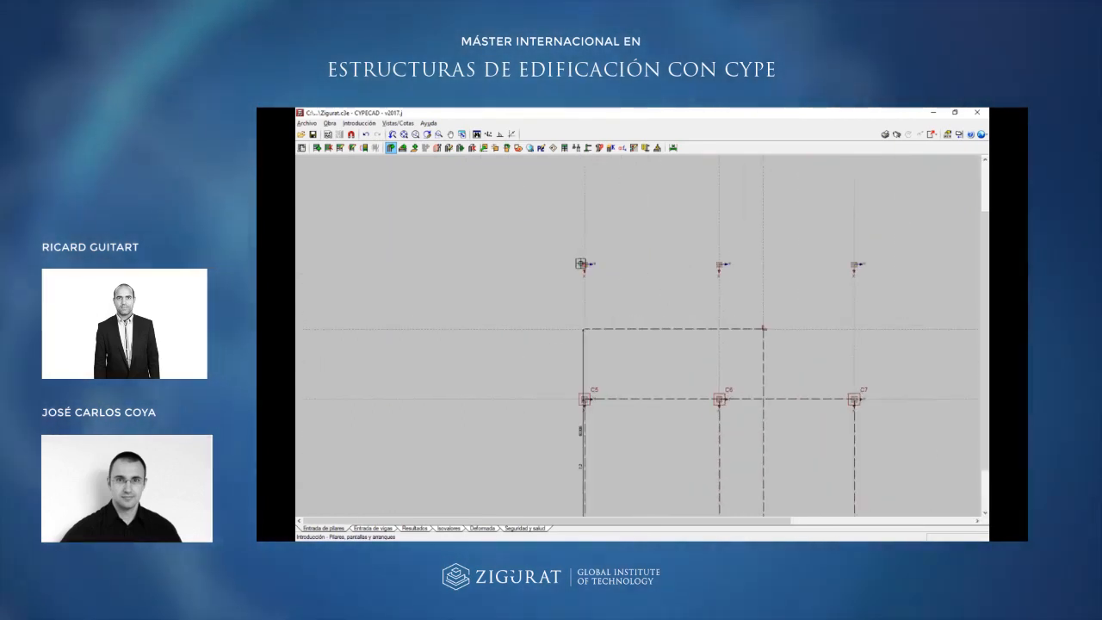
pyautogui.click(584, 264)
pyautogui.click(720, 265)
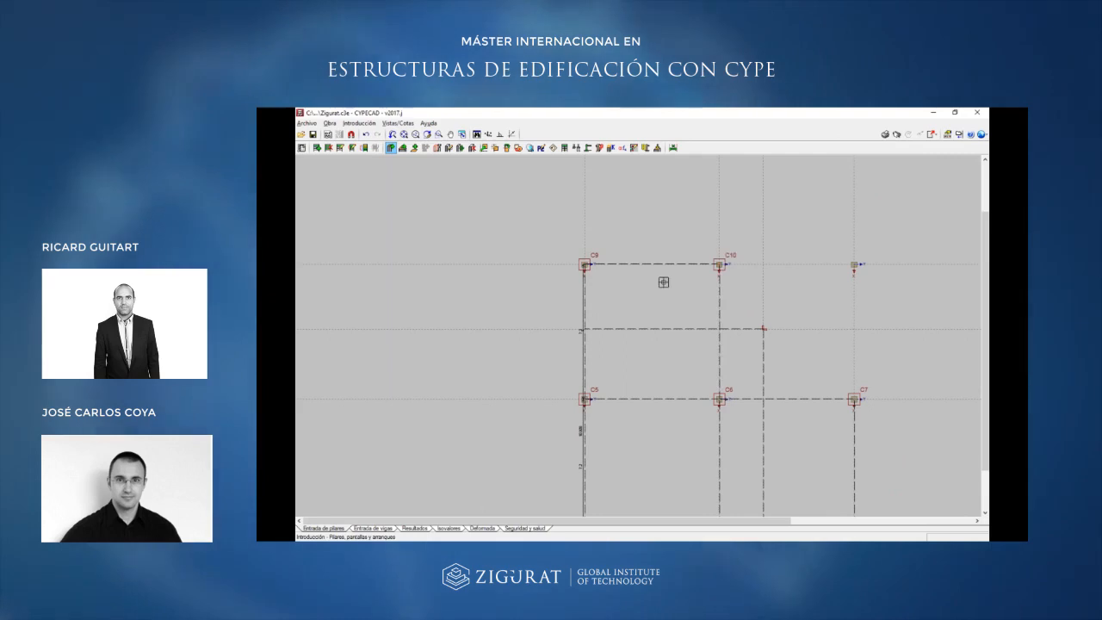
pyautogui.scroll(-2, 660, 283)
pyautogui.scroll(1, 756, 284)
pyautogui.click(753, 284)
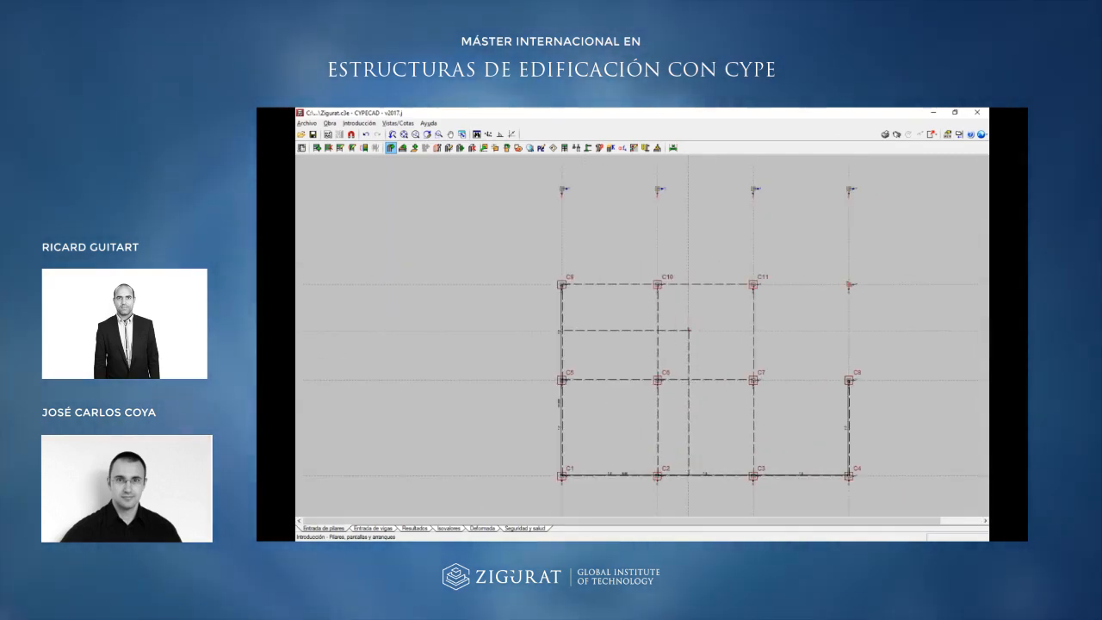
pyautogui.click(848, 285)
pyautogui.scroll(2, 880, 270)
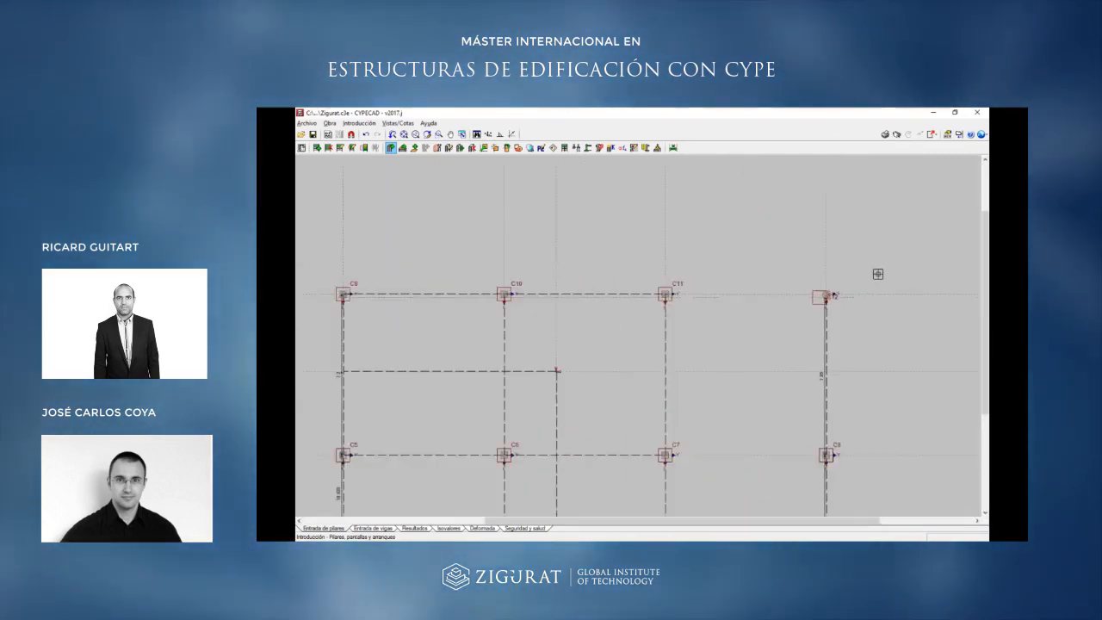
# Place columns on the four template points of the uppermost row.
pyautogui.scroll(-3, 812, 301)
pyautogui.scroll(2, 615, 236)
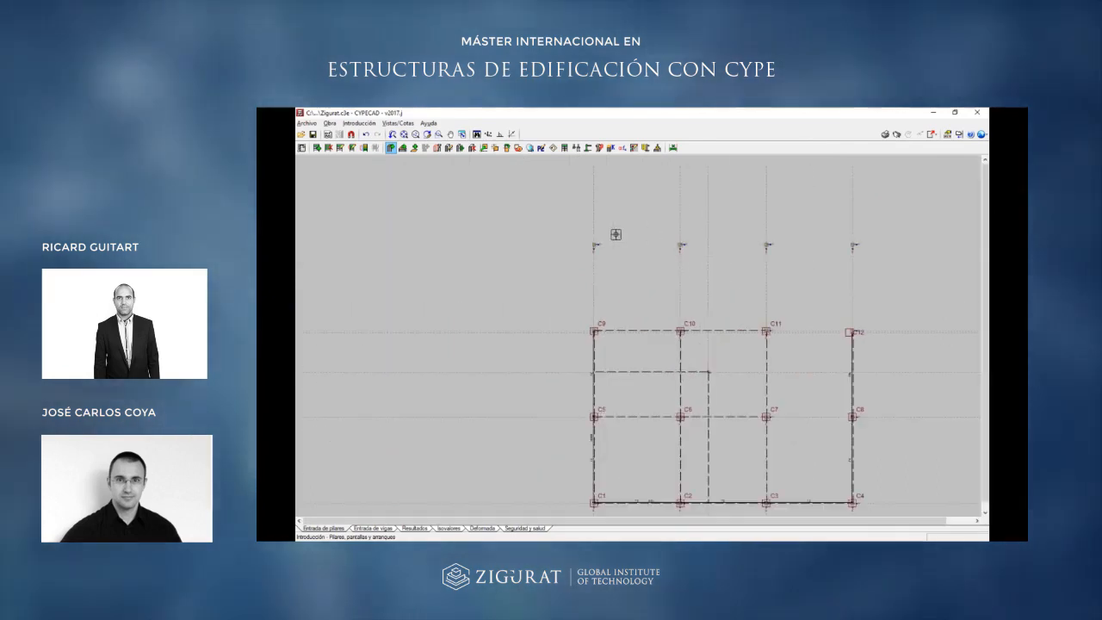
pyautogui.click(730, 251)
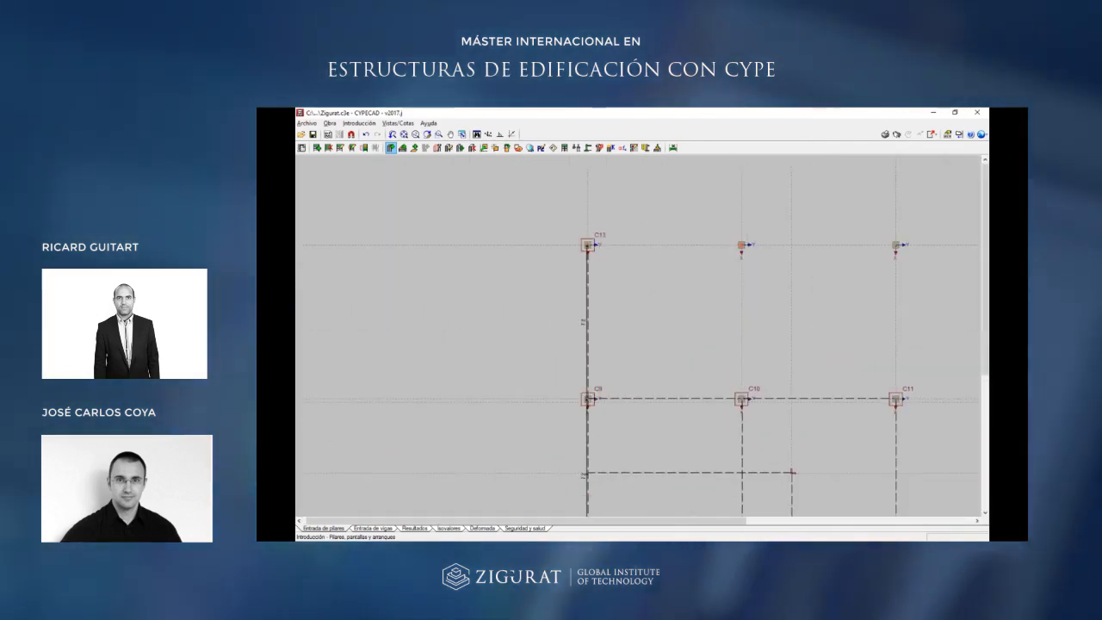
pyautogui.scroll(-2, 741, 248)
pyautogui.scroll(2, 761, 241)
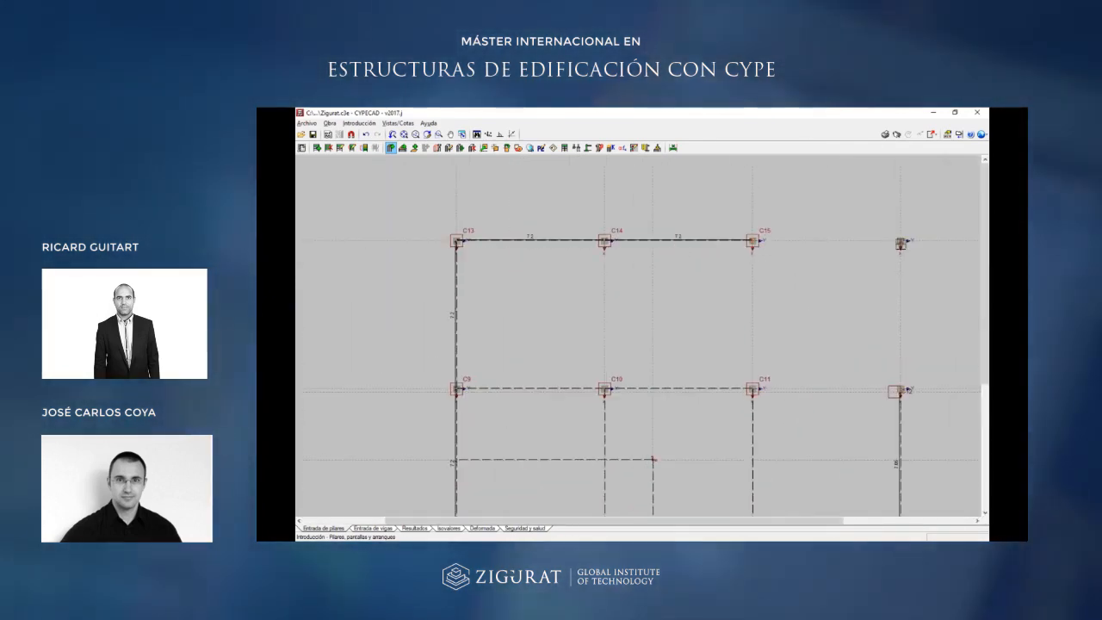
pyautogui.click(901, 242)
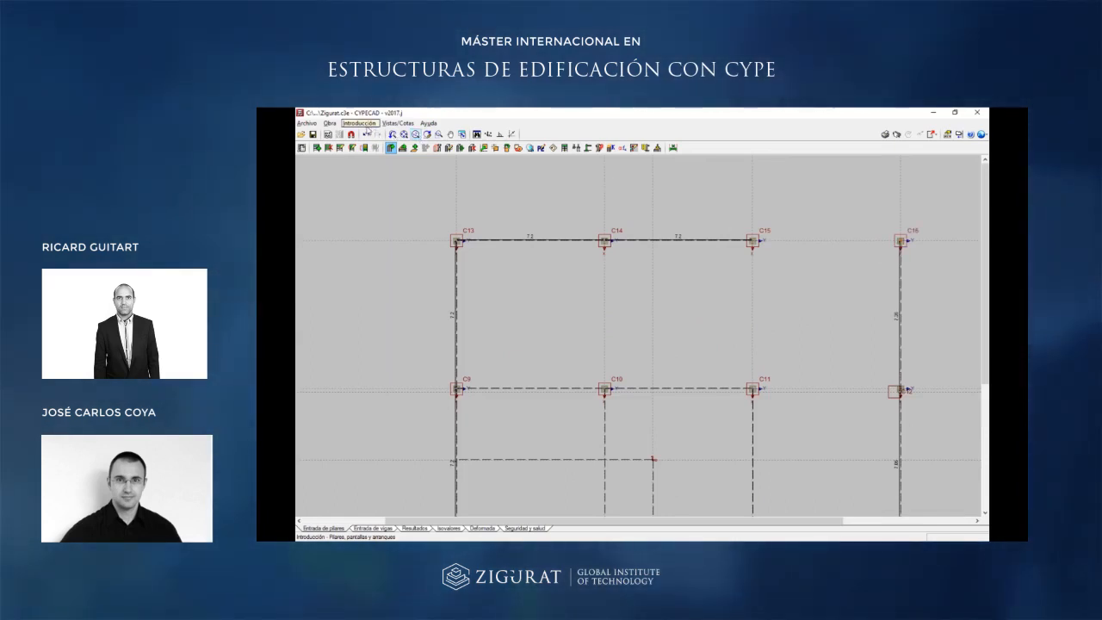
# Move the offset column C12 onto its template point, in line with column C11.
pyautogui.click(376, 149)
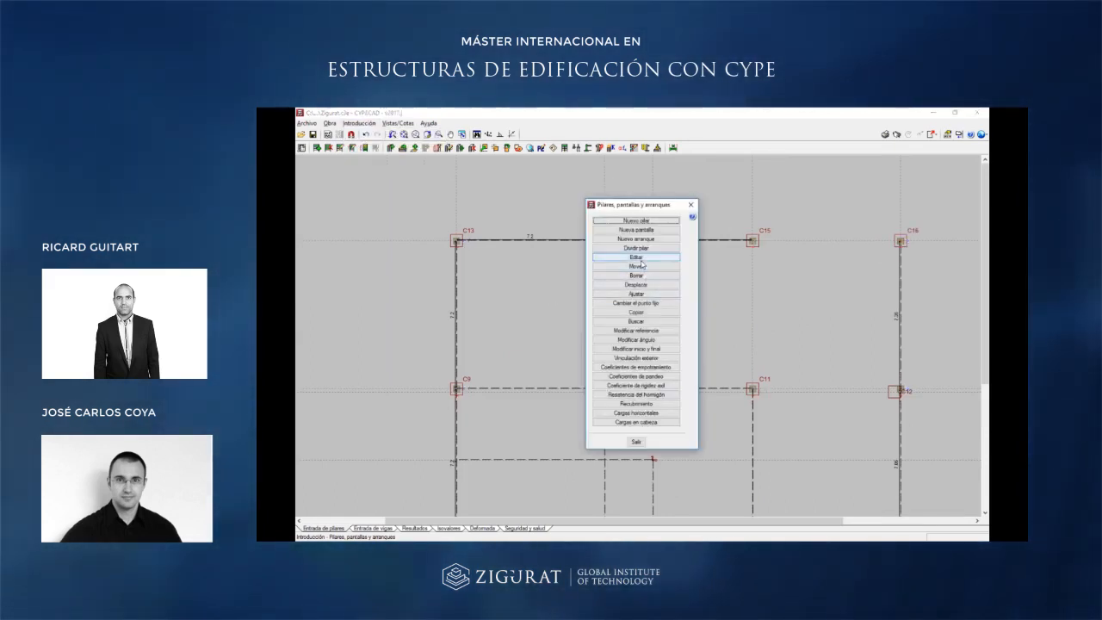
pyautogui.click(644, 270)
pyautogui.scroll(-2, 787, 336)
pyautogui.scroll(3, 699, 345)
pyautogui.click(699, 345)
pyautogui.scroll(1, 700, 343)
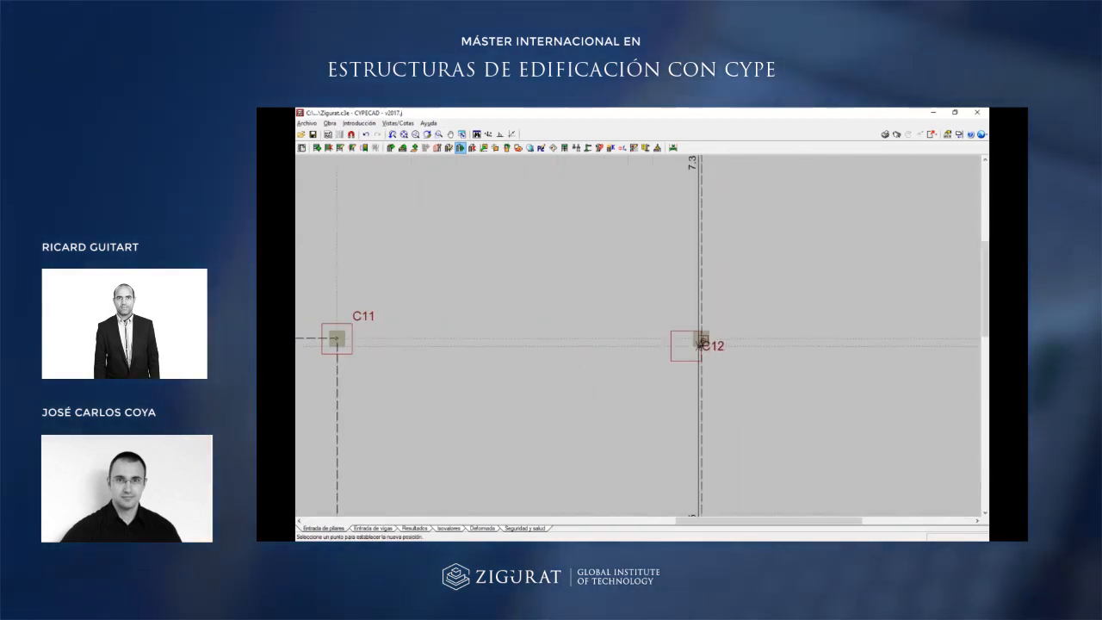
pyautogui.click(698, 343)
pyautogui.scroll(-2, 780, 304)
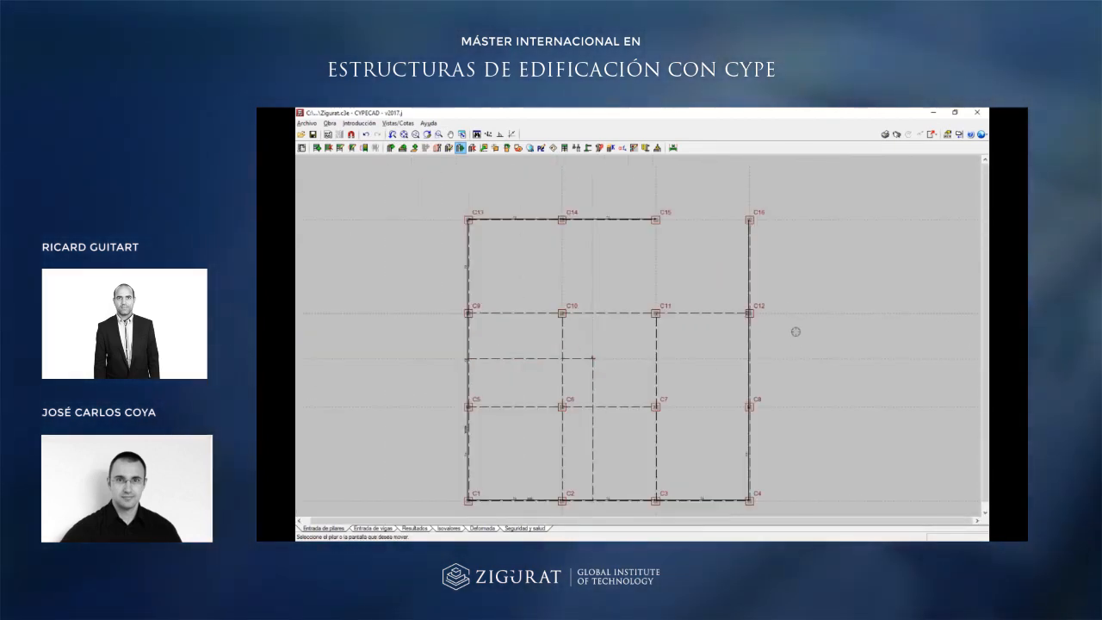
pyautogui.scroll(-1, 790, 278)
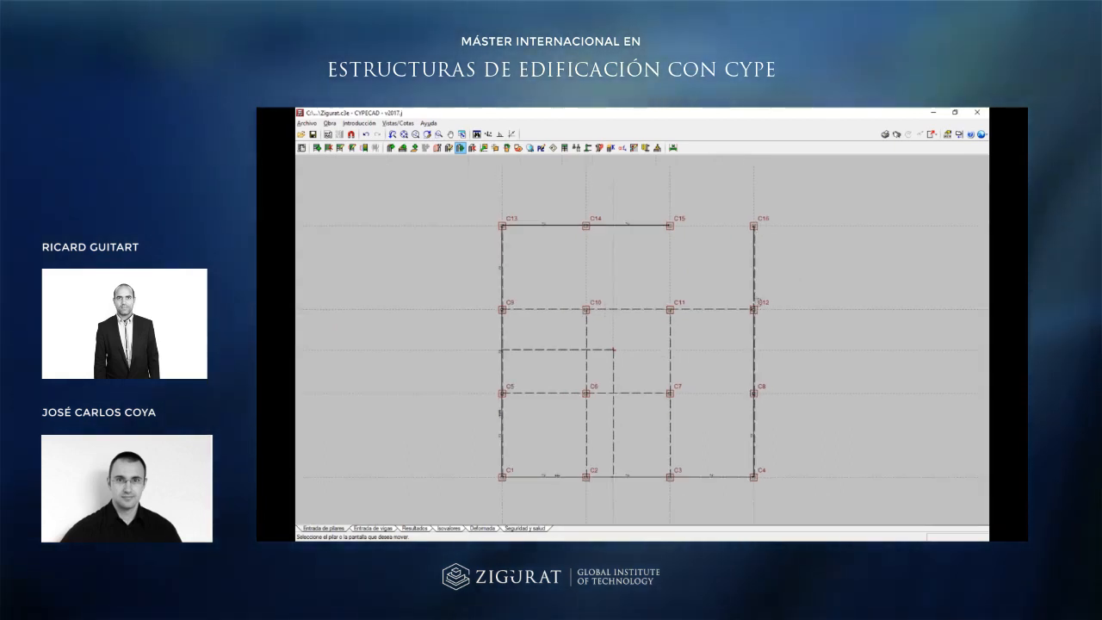
# Merge floor groups P11 and P12 into one group.
pyautogui.click(360, 123)
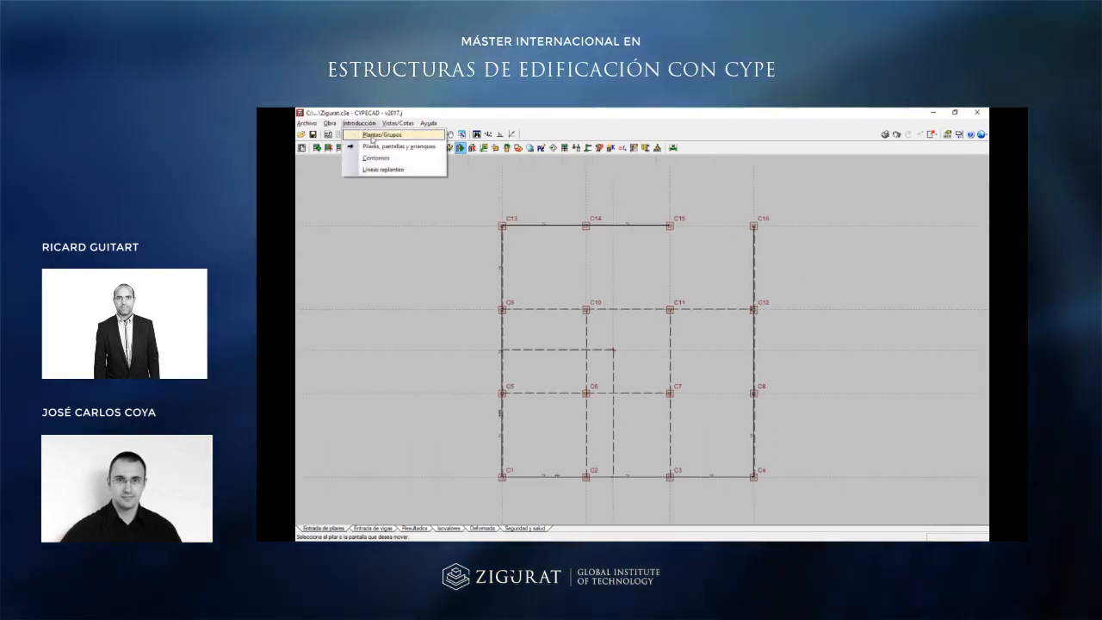
pyautogui.click(379, 134)
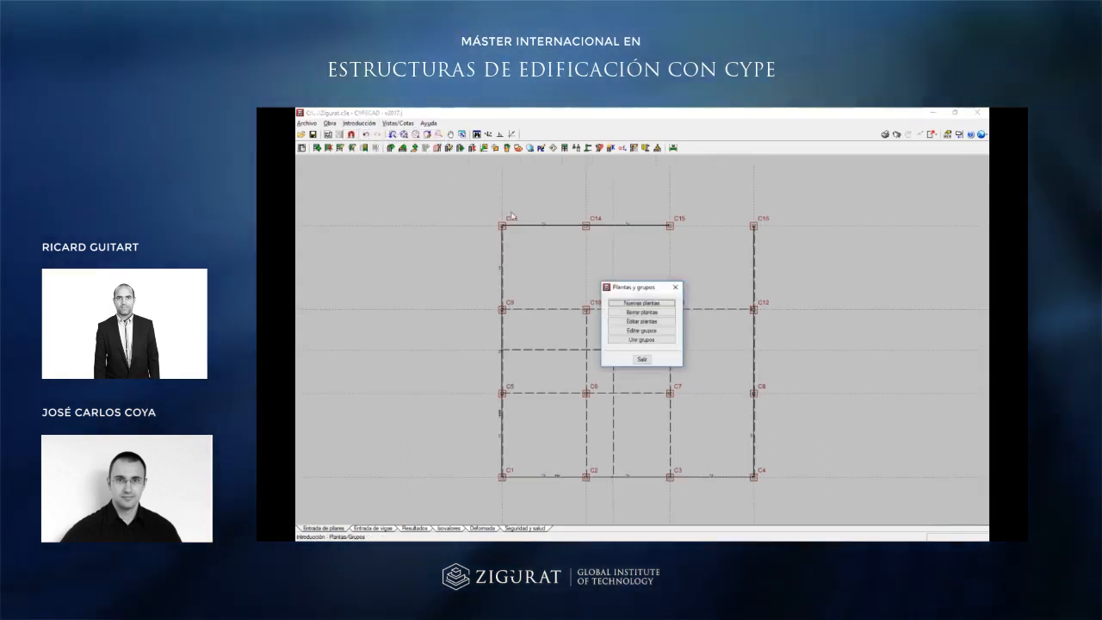
pyautogui.click(659, 340)
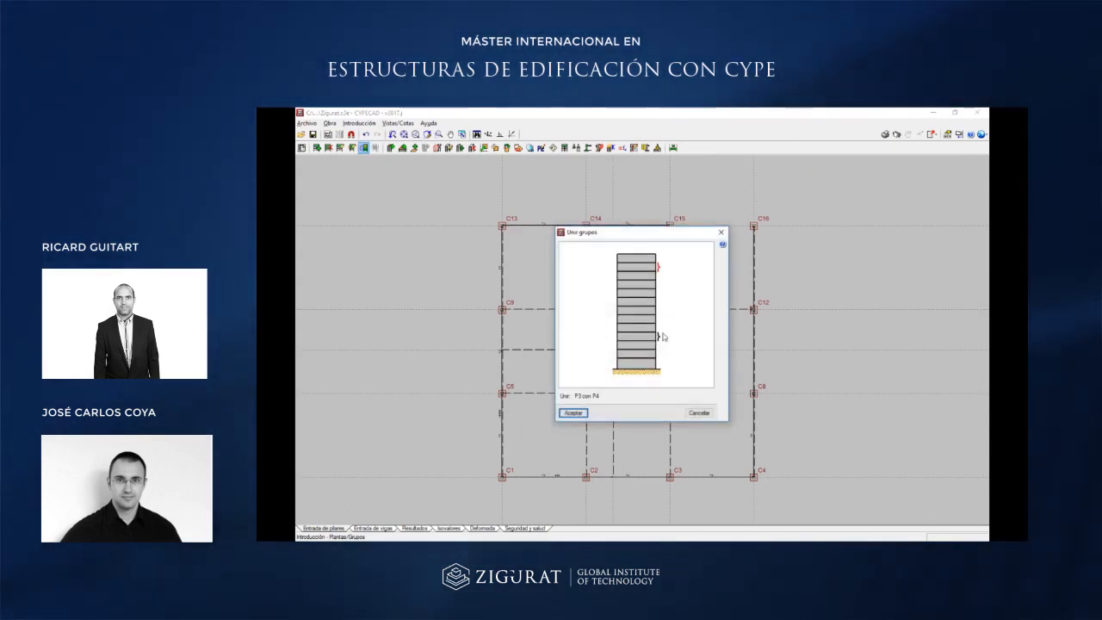
pyautogui.click(657, 270)
pyautogui.click(565, 353)
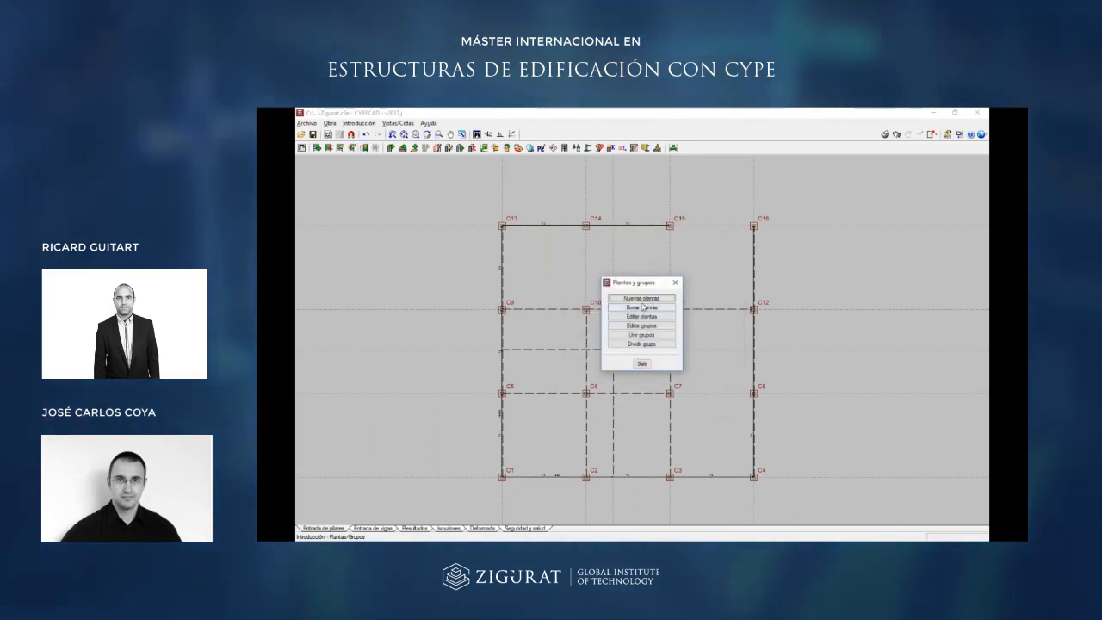
# Merge floor group P10 with the group of floors 11 and 12.
pyautogui.click(649, 339)
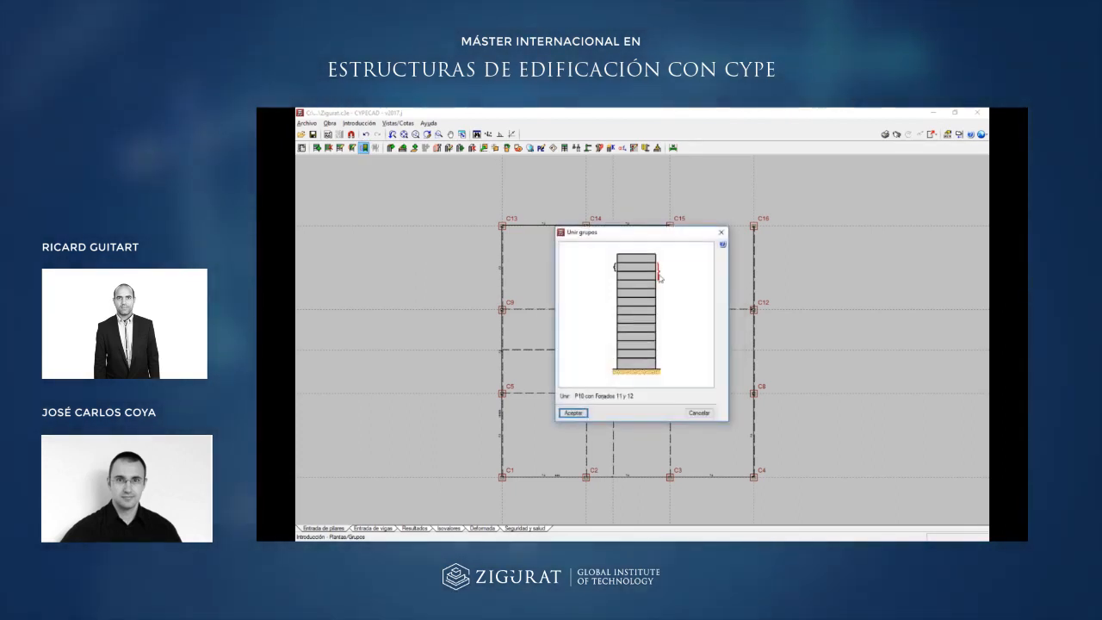
pyautogui.click(657, 277)
pyautogui.click(565, 353)
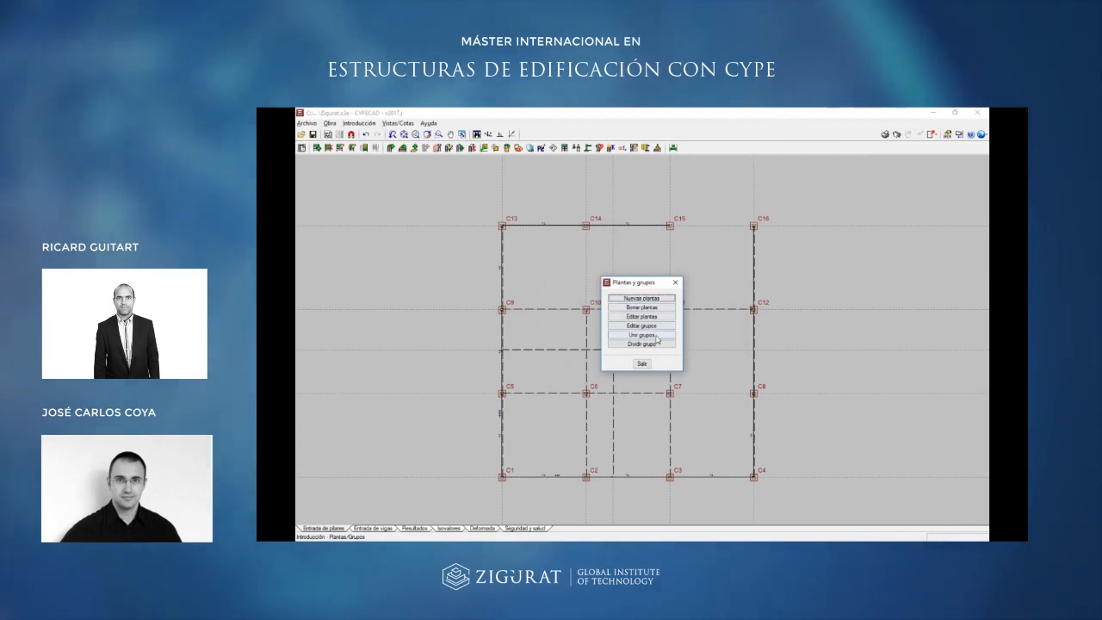
# Merge floor group P9 with the group of floors 10 to 12.
pyautogui.click(646, 335)
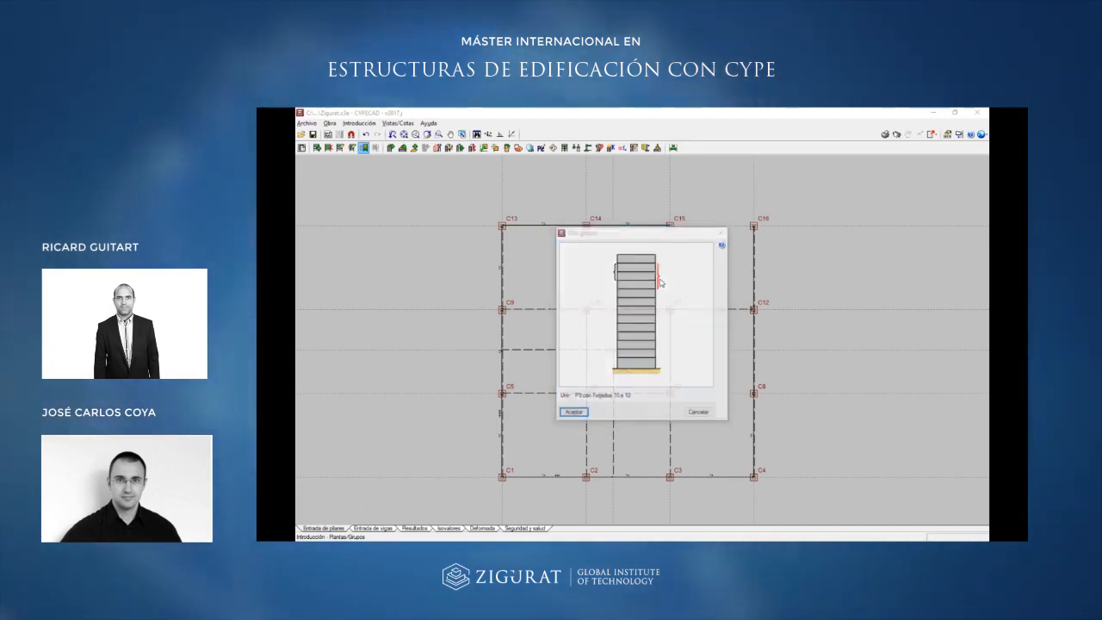
pyautogui.click(572, 413)
pyautogui.click(563, 353)
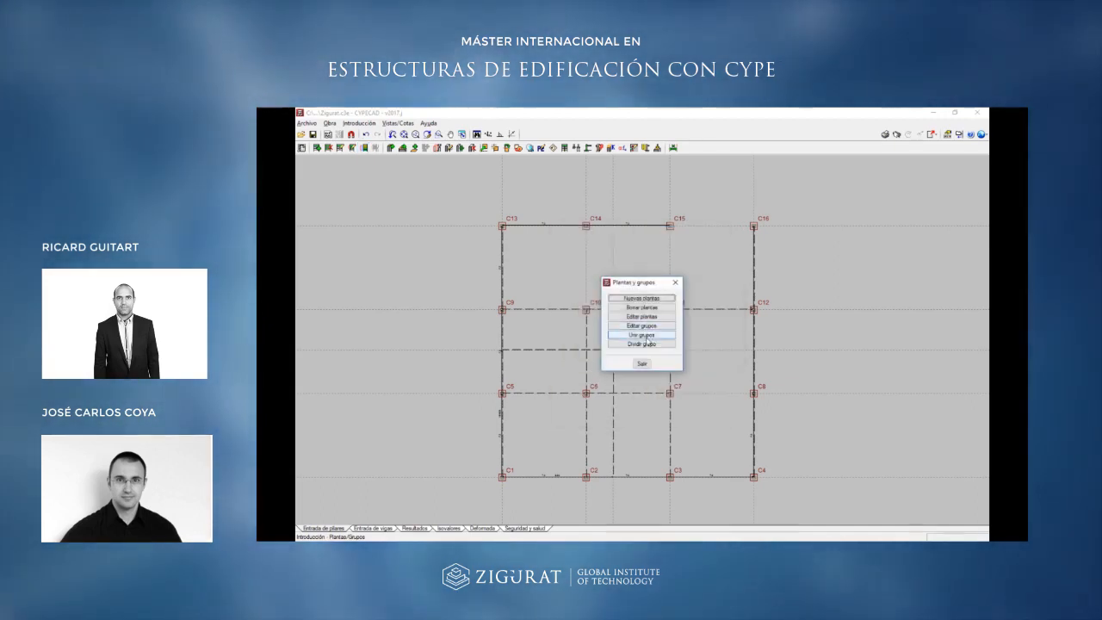
# Merge floor groups P8, P7, P6 and P5 into one group, keeping the upper group's beam and load data.
pyautogui.click(646, 334)
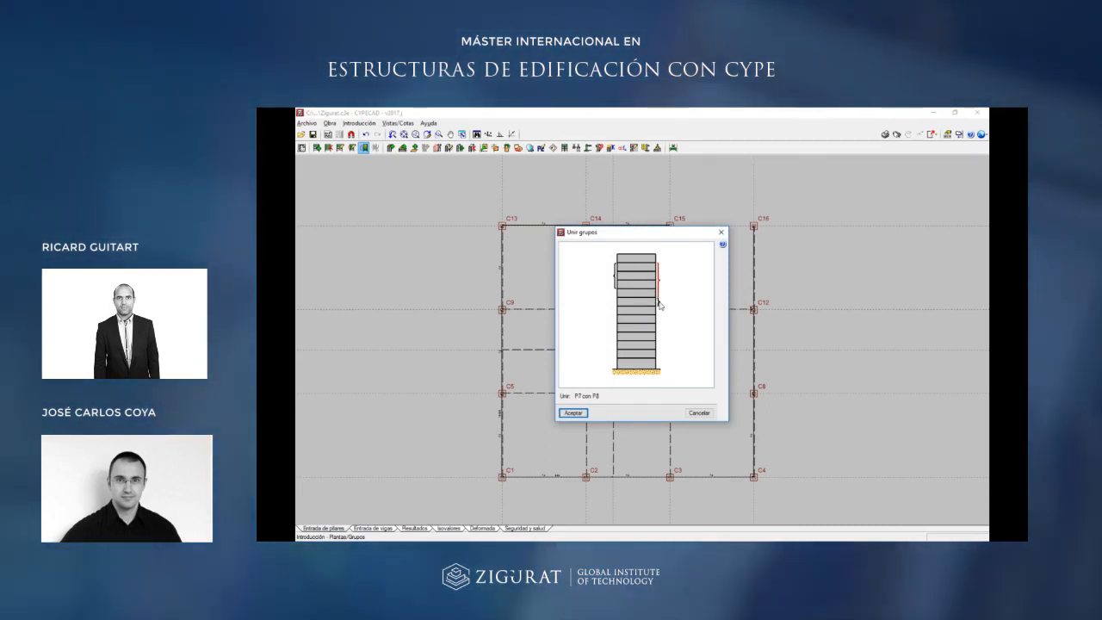
pyautogui.click(574, 414)
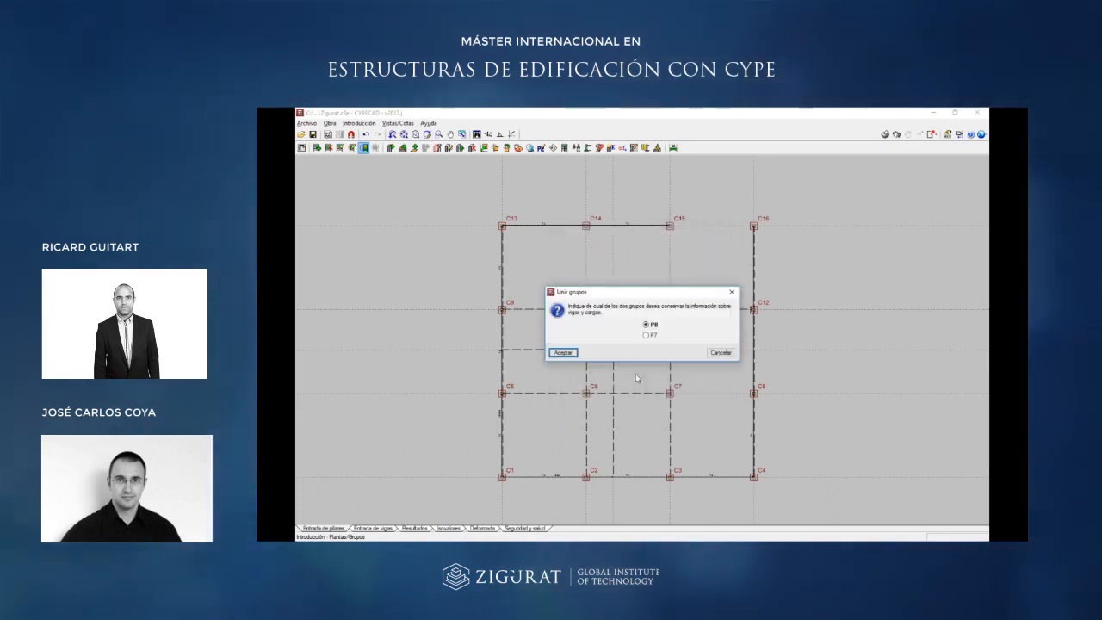
pyautogui.click(563, 352)
pyautogui.click(650, 336)
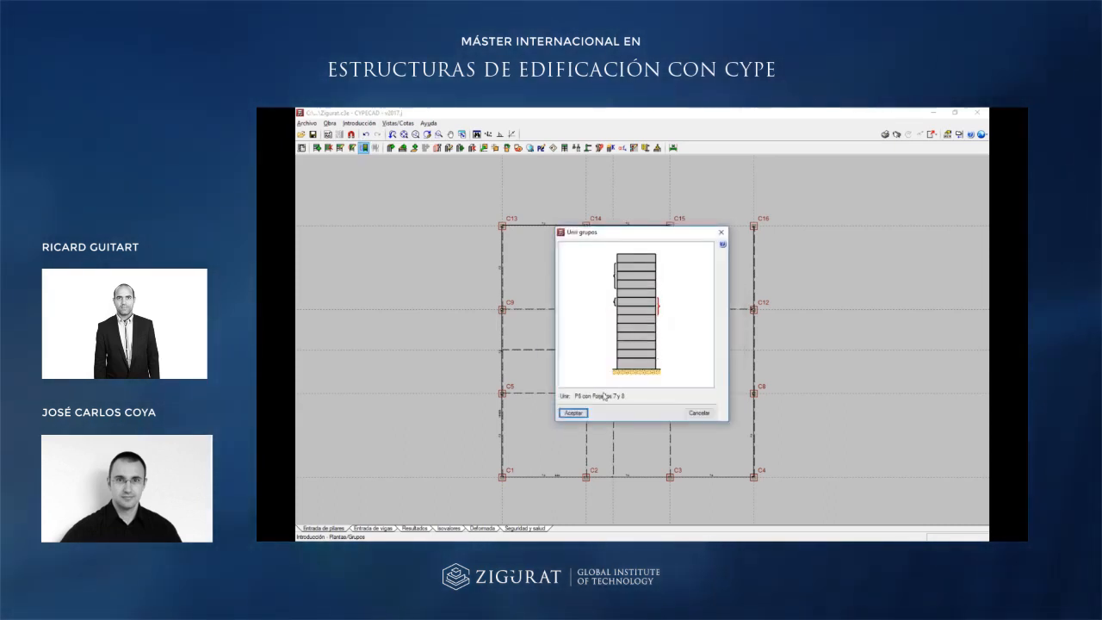
pyautogui.click(573, 413)
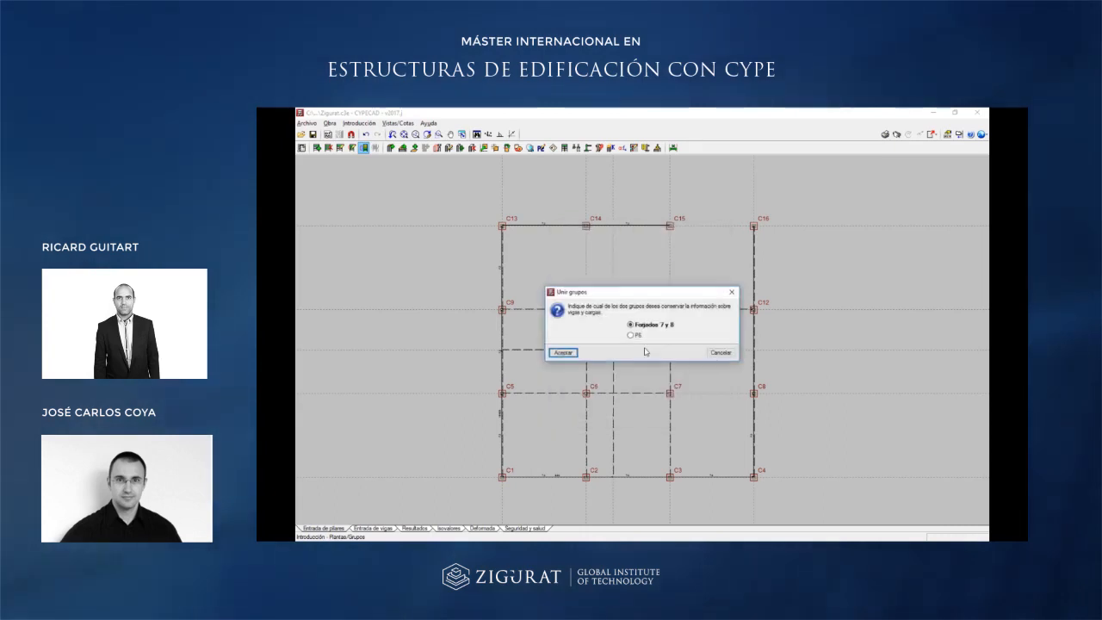
pyautogui.click(564, 353)
pyautogui.click(650, 335)
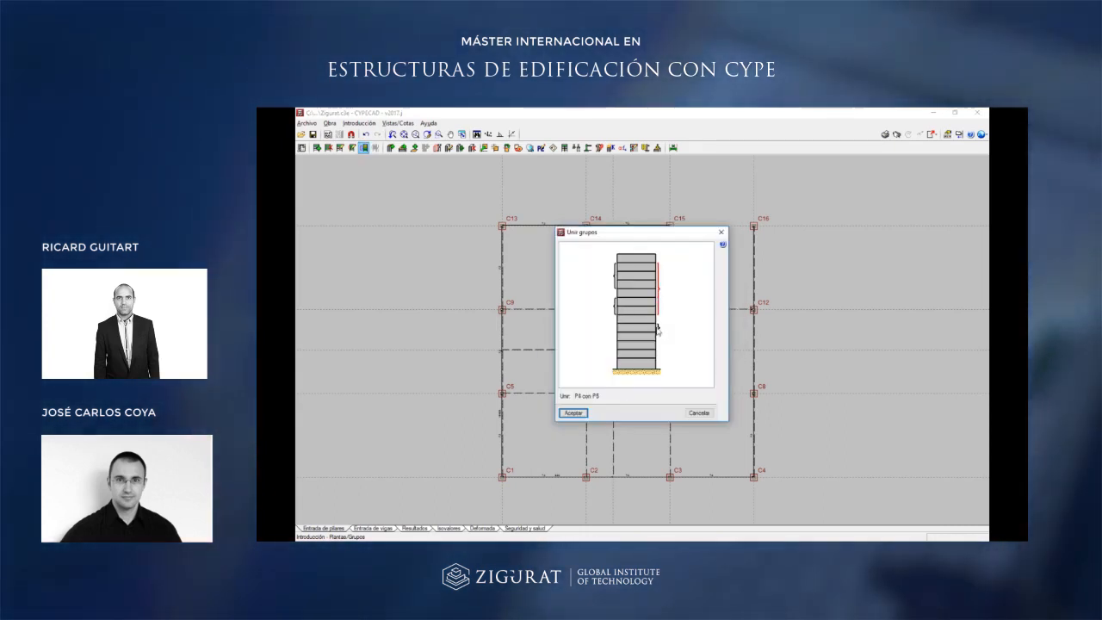
pyautogui.click(574, 413)
pyautogui.click(575, 353)
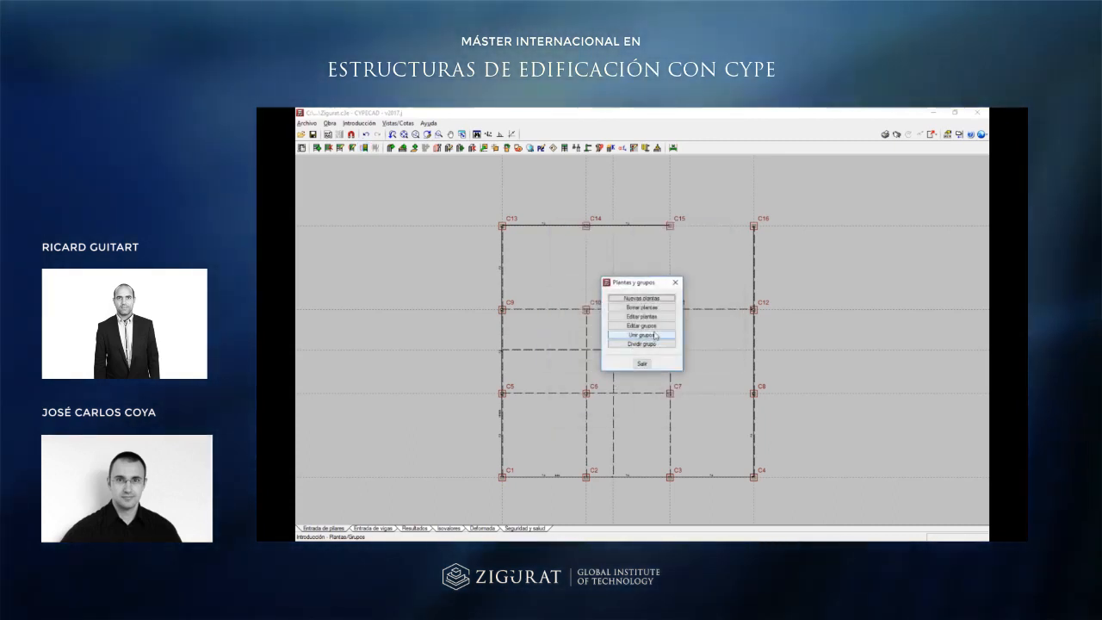
# Merge floor groups P4, P3, P2 and P1 into one group, keeping the upper group's beam and load data.
pyautogui.click(650, 335)
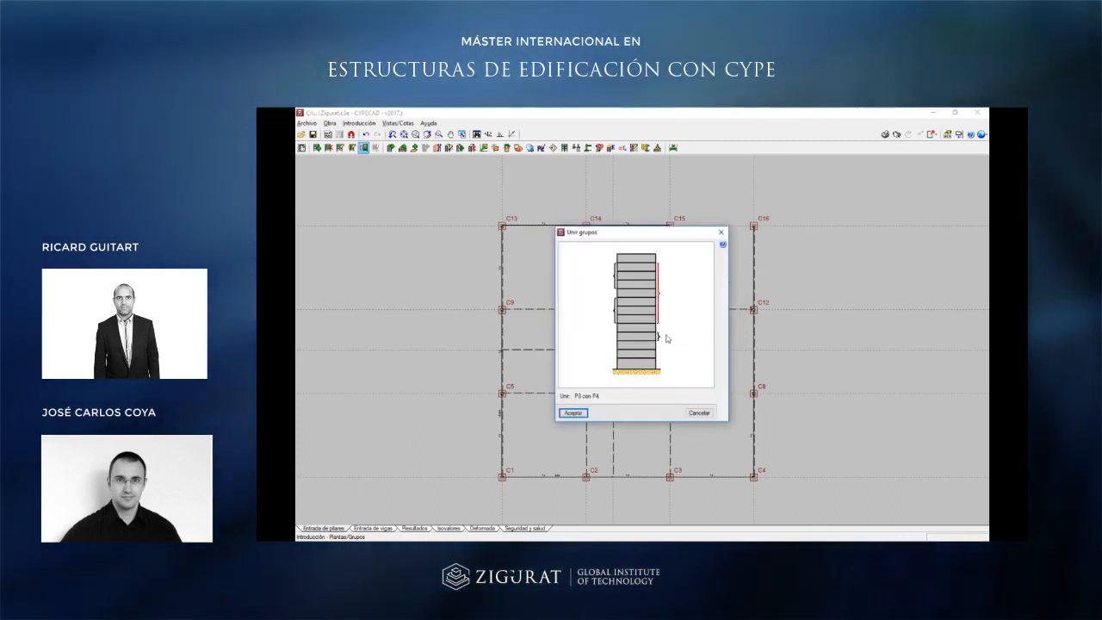
pyautogui.click(660, 338)
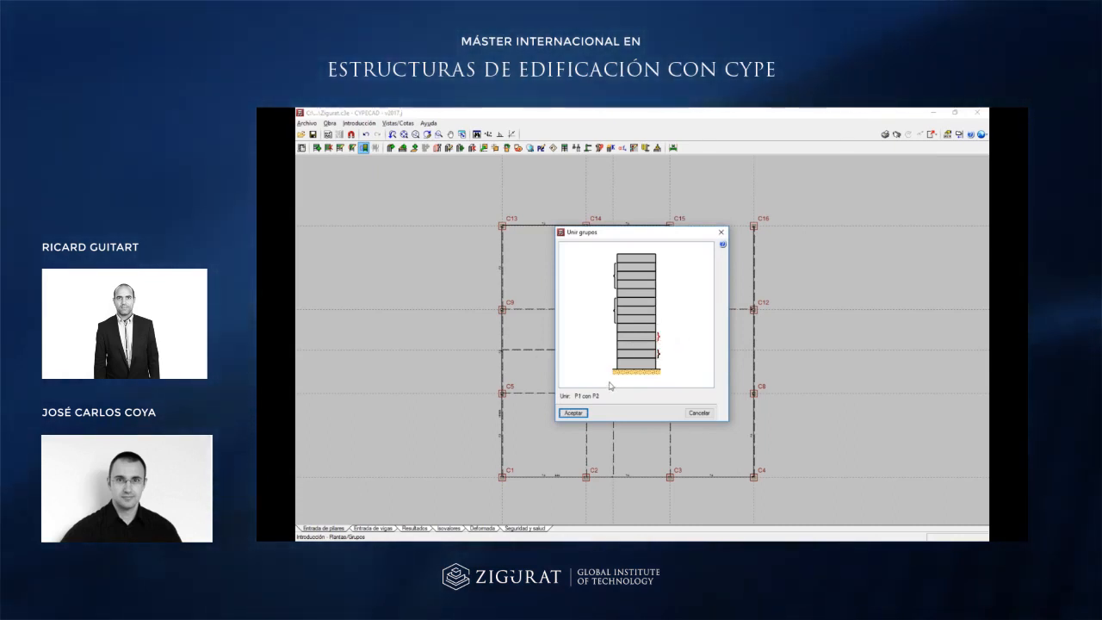
pyautogui.click(573, 413)
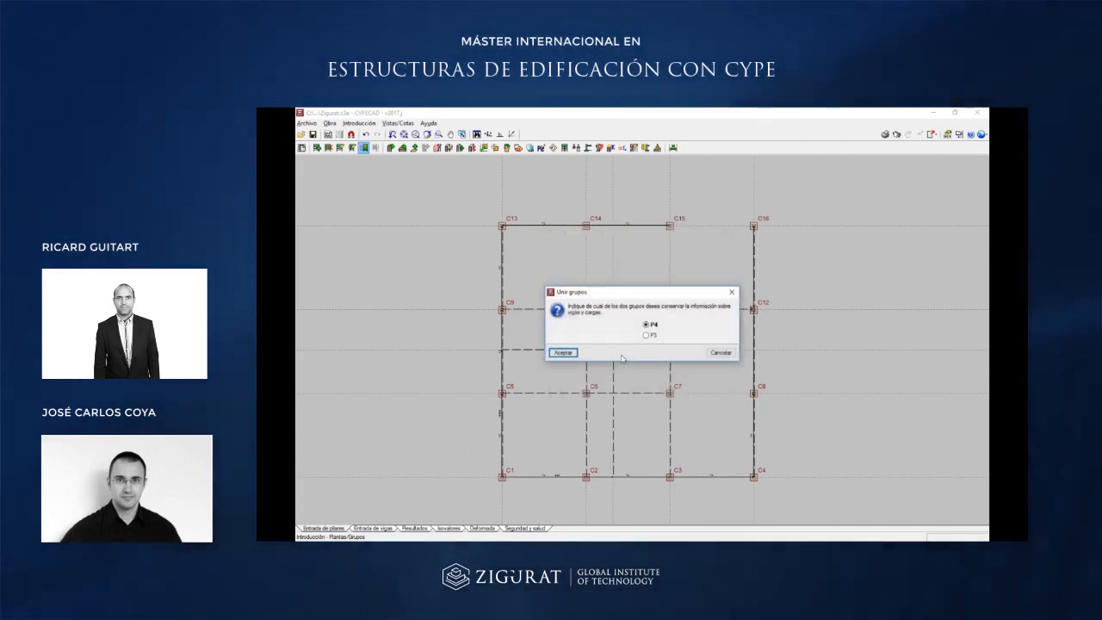
pyautogui.click(563, 353)
pyautogui.click(639, 335)
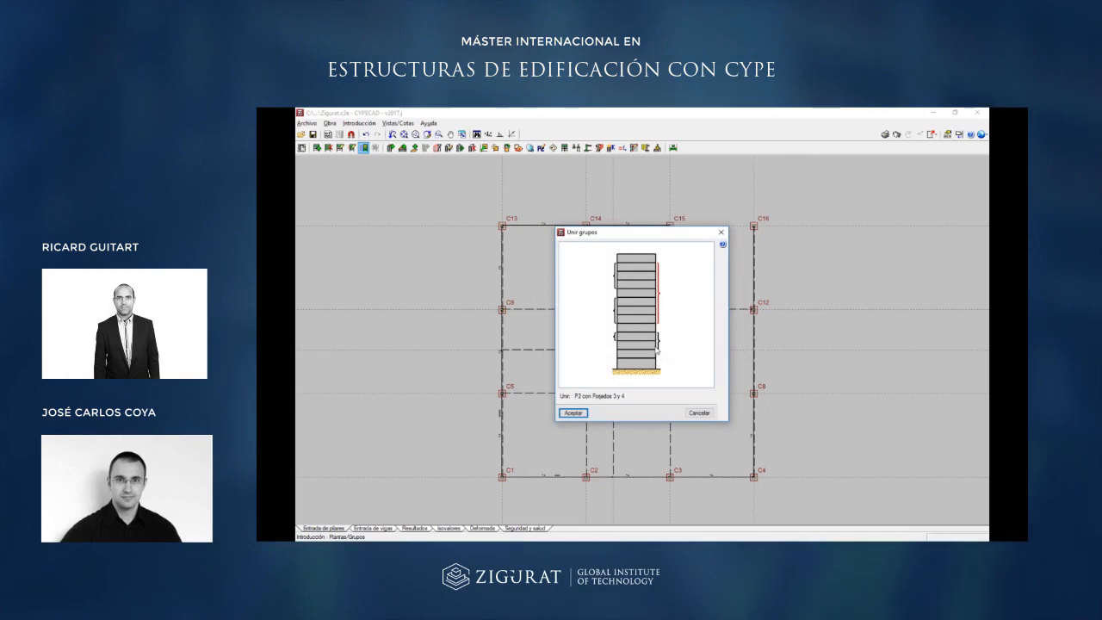
pyautogui.click(576, 414)
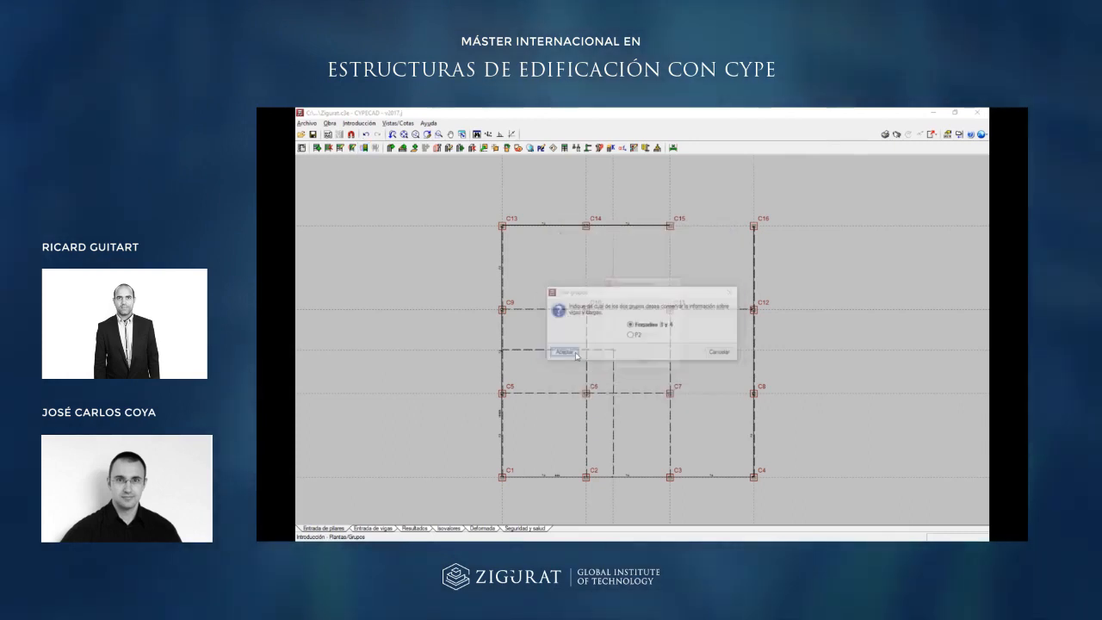
pyautogui.click(563, 353)
pyautogui.click(639, 336)
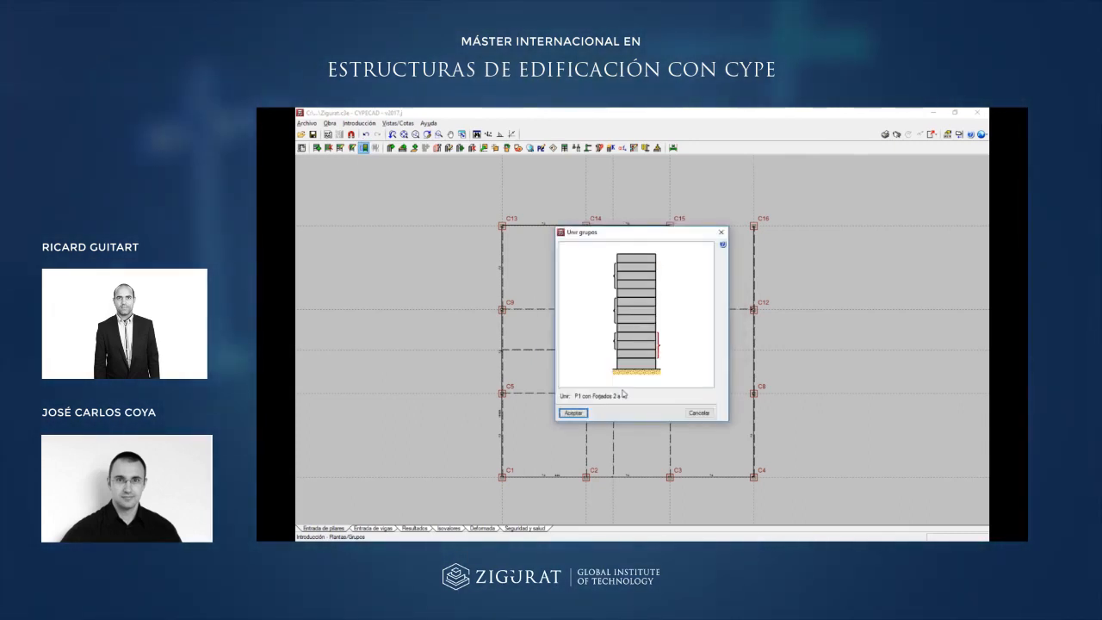
pyautogui.click(574, 413)
pyautogui.click(574, 354)
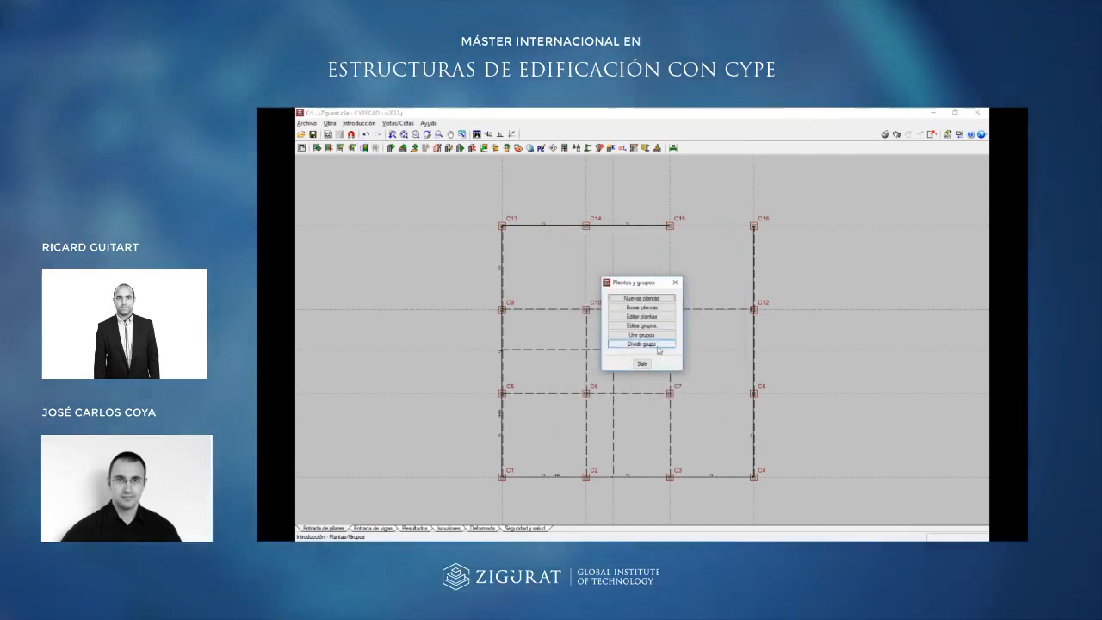
# View where the merged floor groups can be divided, and leave the floors and groups settings without splitting any.
pyautogui.click(641, 344)
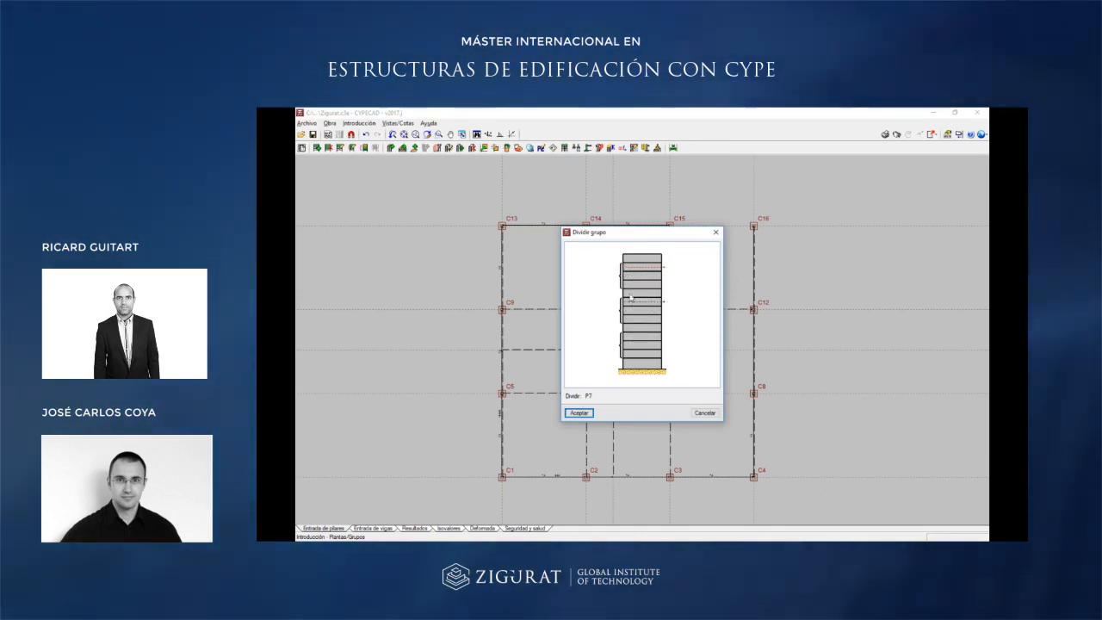
pyautogui.click(579, 413)
pyautogui.press('Escape')
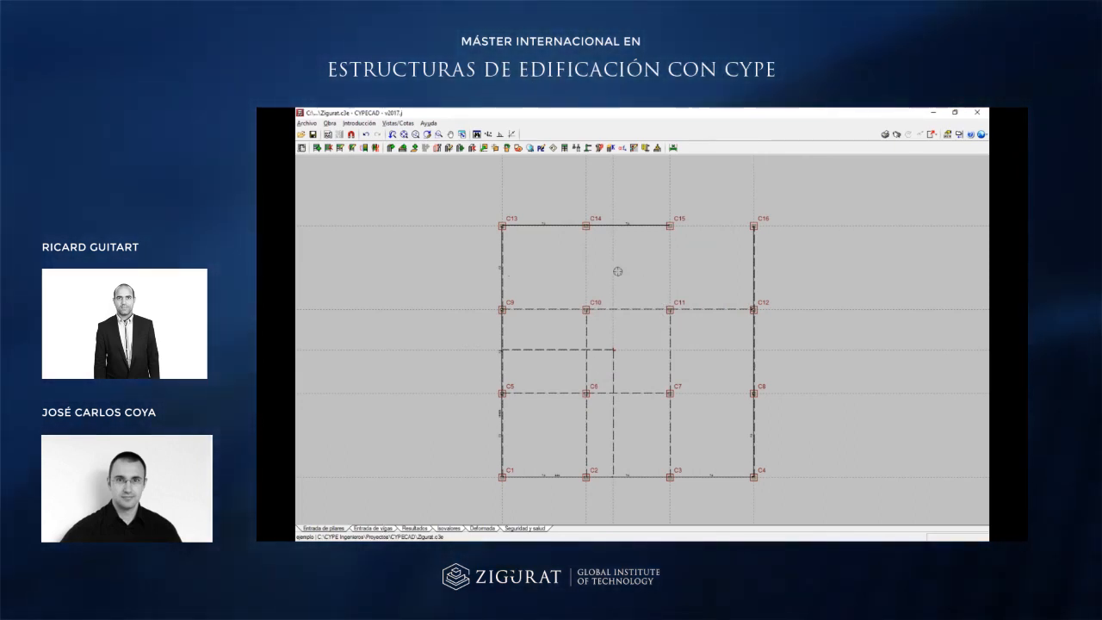
# Switch to beam entry (Entrada de vigas) and set the current beam to the slab-edge type with a 20 cm width.
pyautogui.click(381, 528)
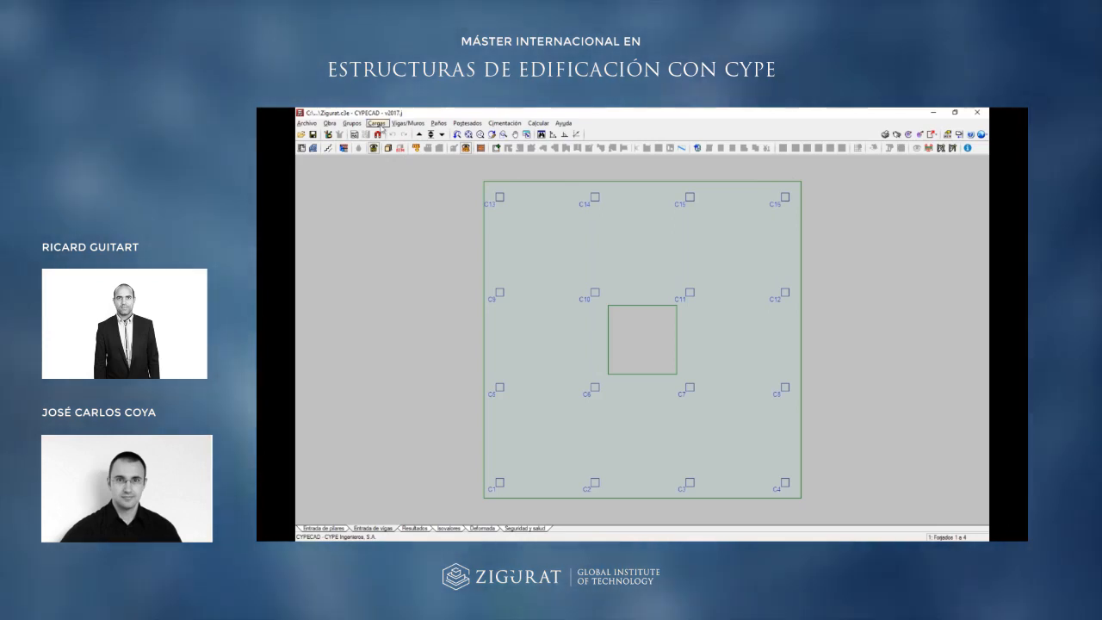
pyautogui.click(408, 123)
pyautogui.click(416, 136)
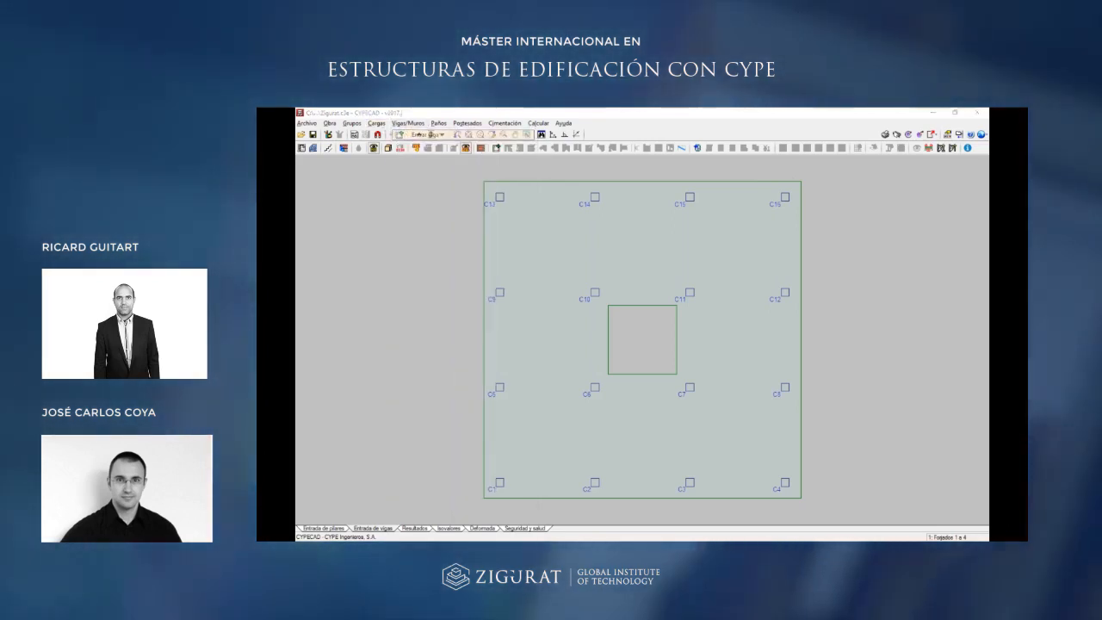
pyautogui.moveTo(575, 220); pyautogui.dragTo(538, 204)
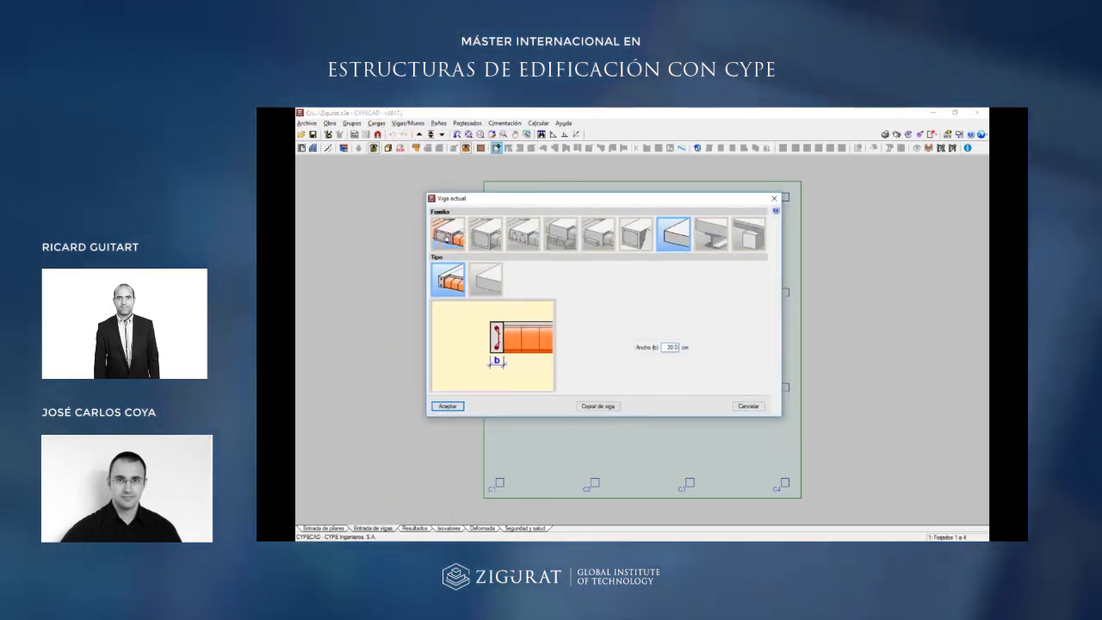
pyautogui.click(447, 238)
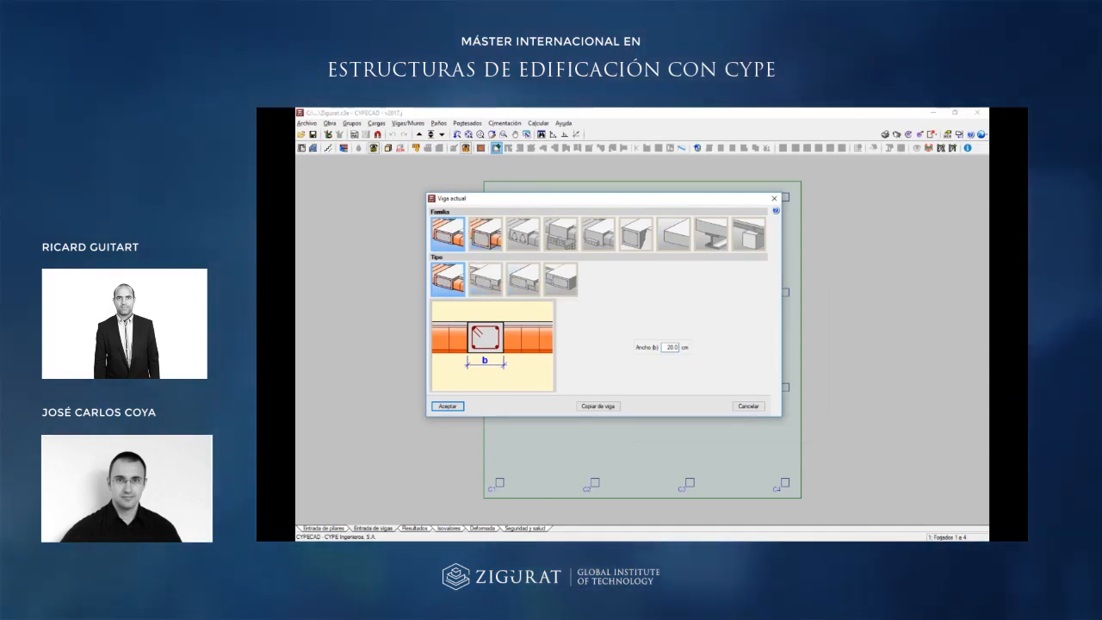
pyautogui.click(489, 245)
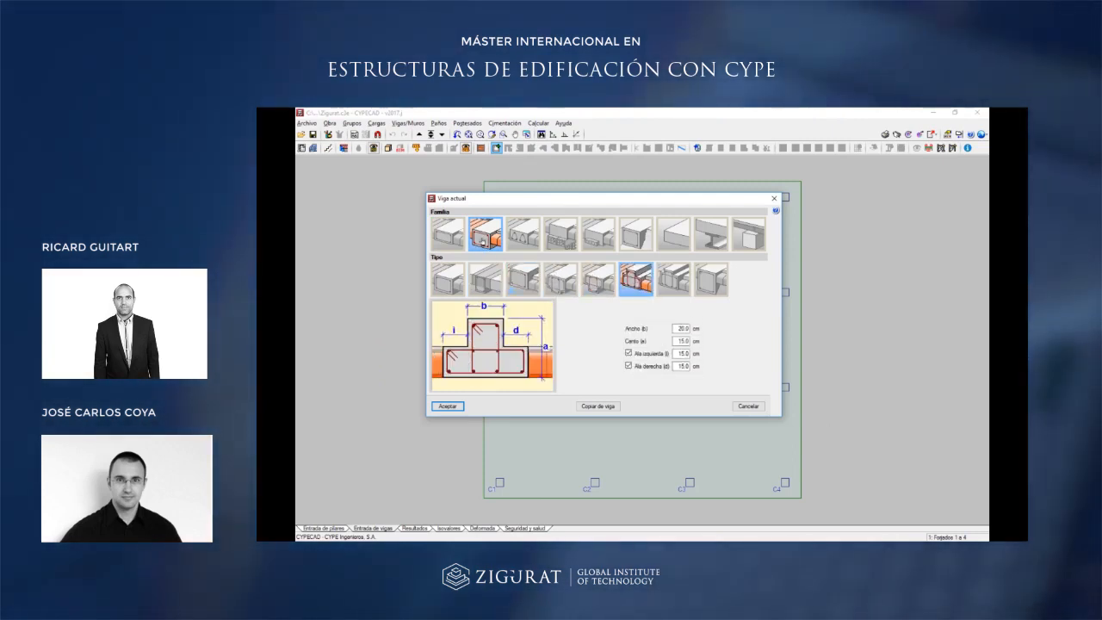
pyautogui.click(447, 234)
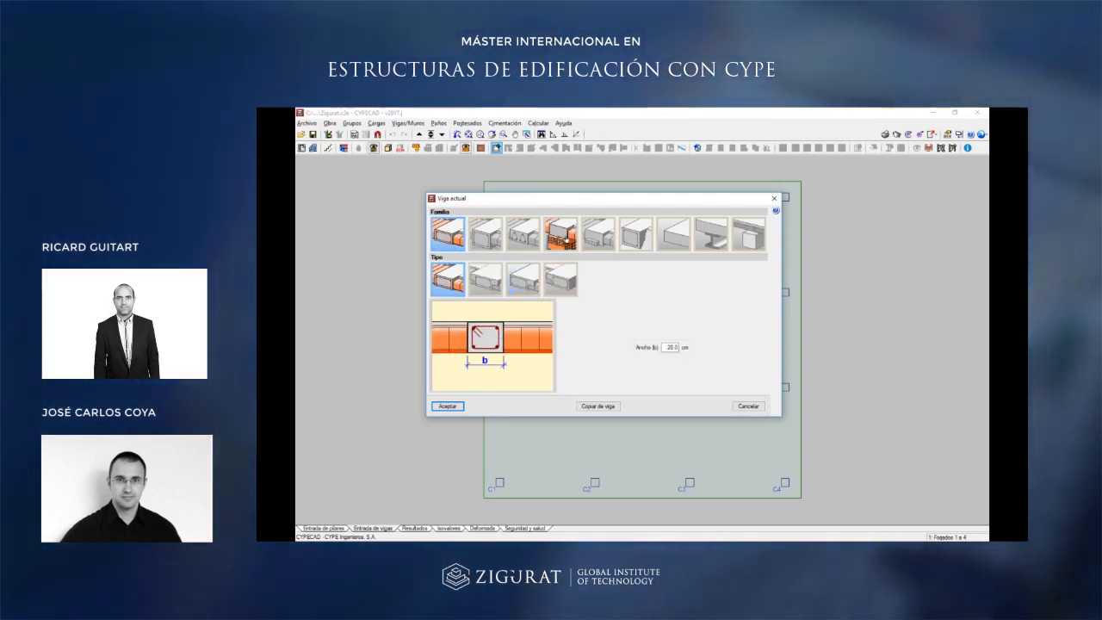
pyautogui.click(673, 239)
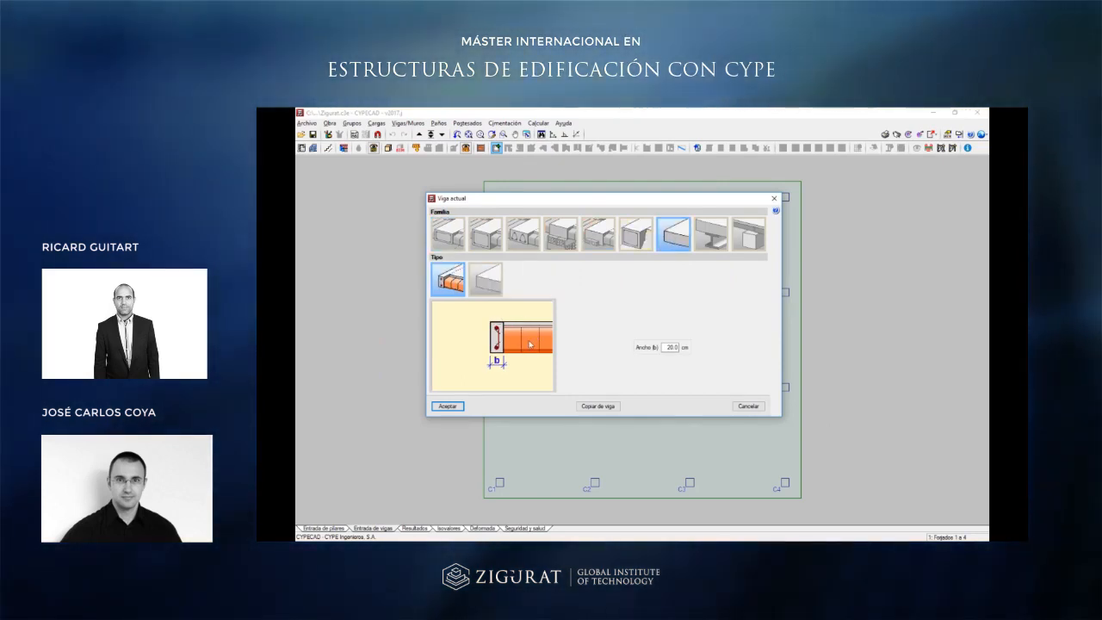
pyautogui.click(447, 406)
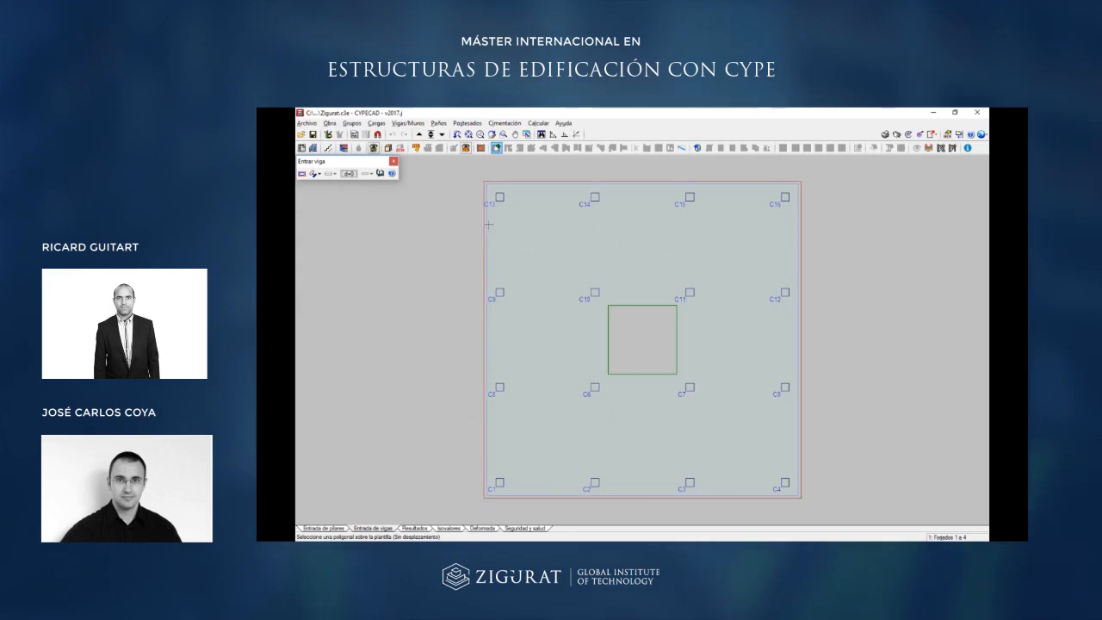
# Place the edge beams along the slab's outer contour and around the central opening, following the template polygons.
pyautogui.rightClick(586, 310)
pyautogui.scroll(-3, 586, 310)
pyautogui.scroll(2, 606, 311)
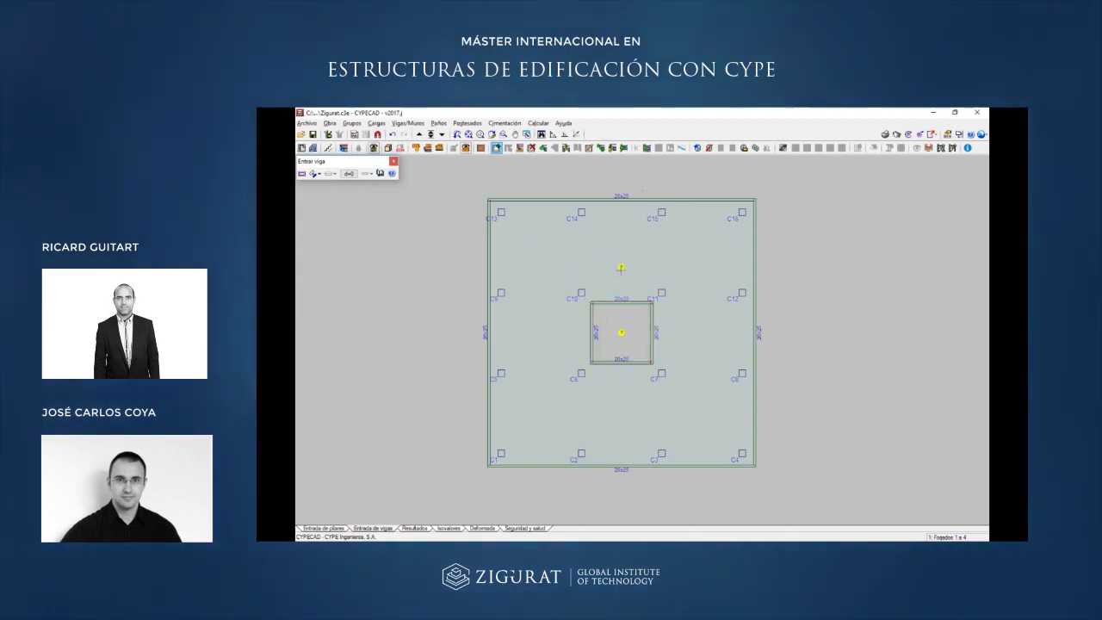
pyautogui.scroll(1, 616, 305)
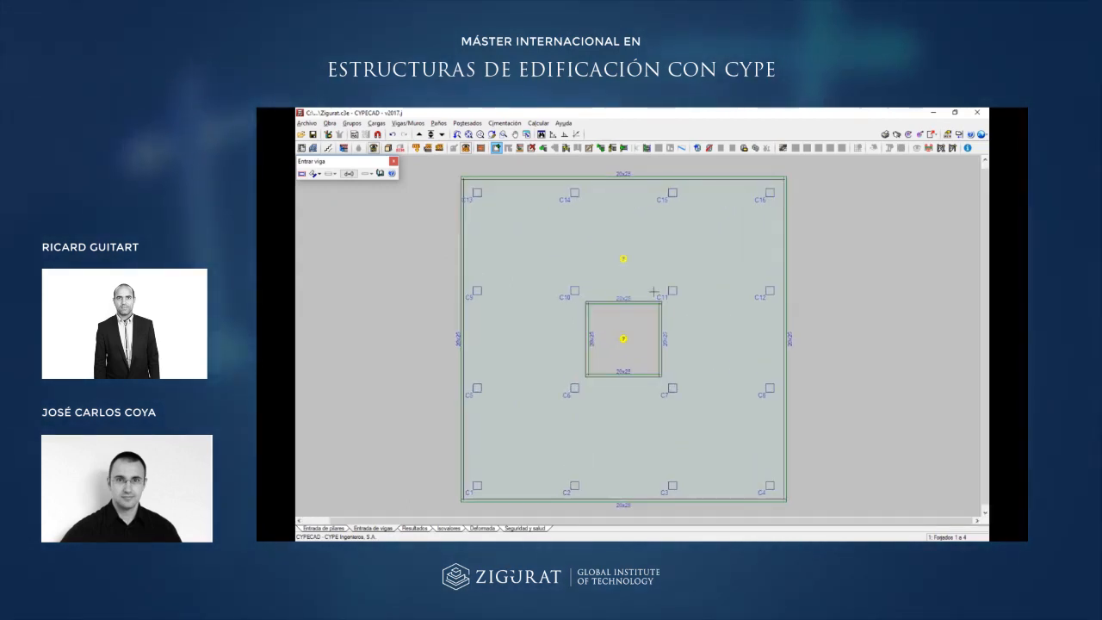
pyautogui.scroll(-2, 680, 297)
pyautogui.scroll(1, 665, 283)
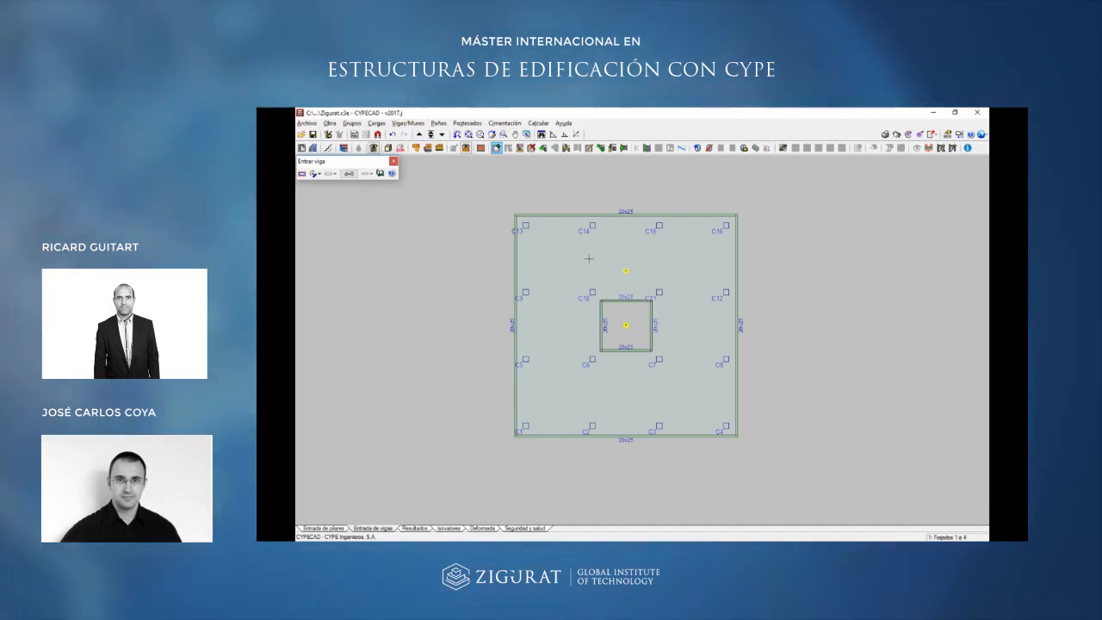
pyautogui.scroll(2, 623, 269)
pyautogui.scroll(-2, 623, 269)
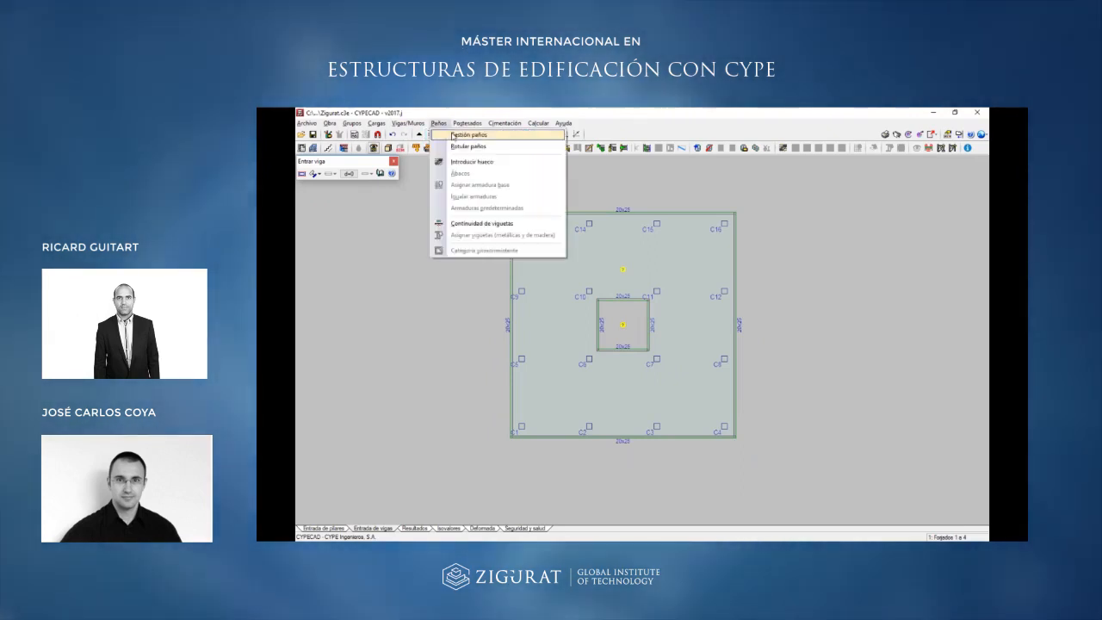
# Turn the central panel enclosed by the inner beams into an opening.
pyautogui.click(449, 136)
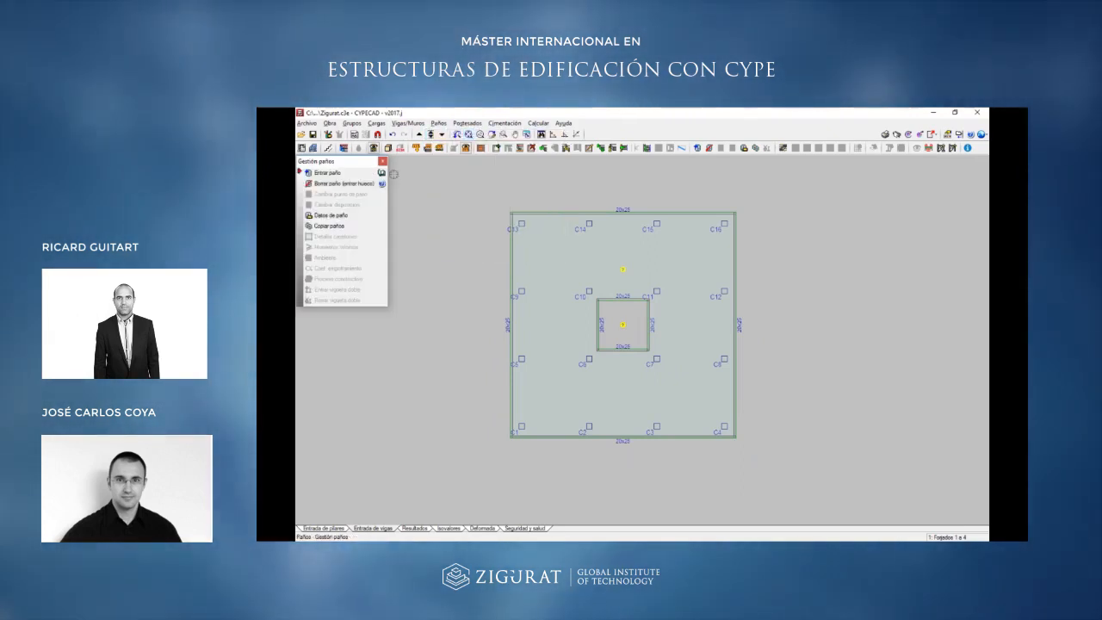
pyautogui.click(343, 183)
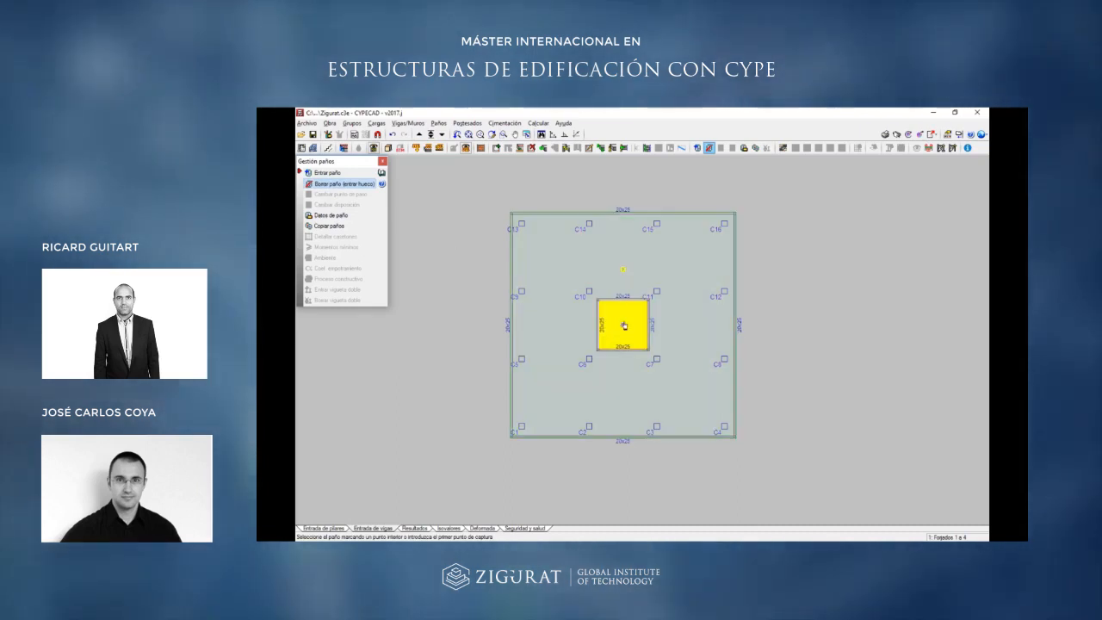
pyautogui.click(623, 325)
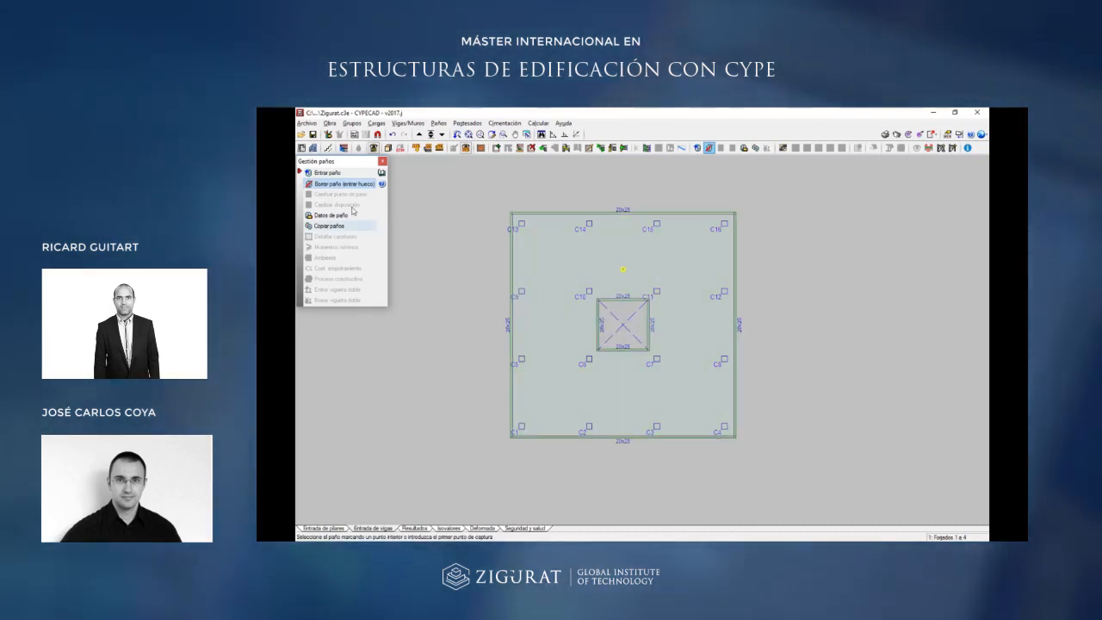
# Fill the slab area around the central opening with a 25 cm solid slab (Losas macizas), with its reinforcement parallel to a beam.
pyautogui.click(327, 172)
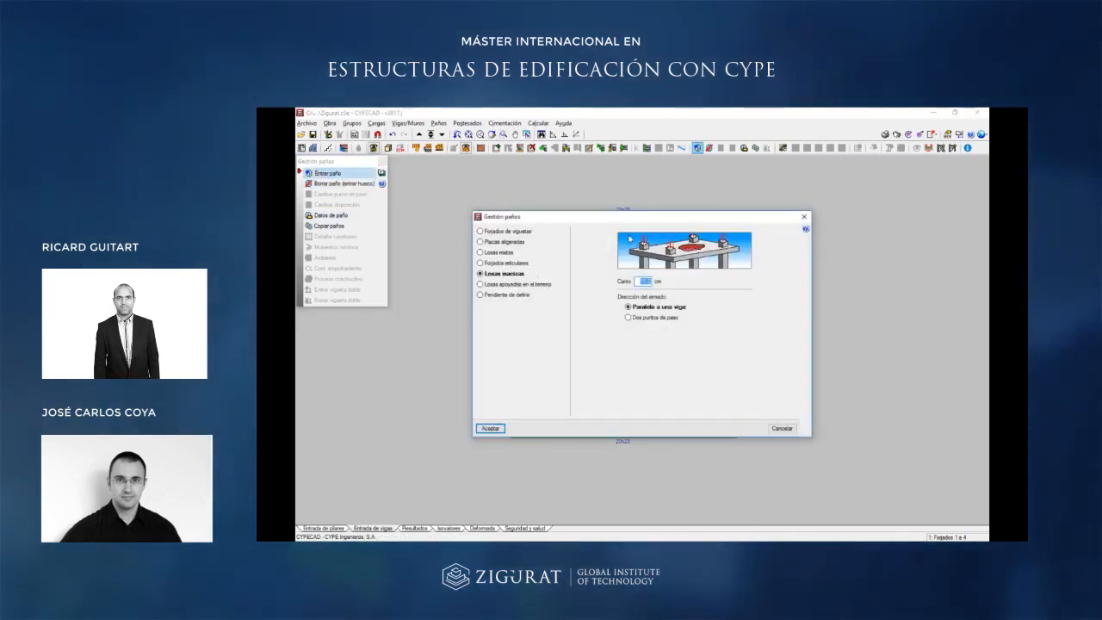
pyautogui.moveTo(629, 222); pyautogui.dragTo(617, 208)
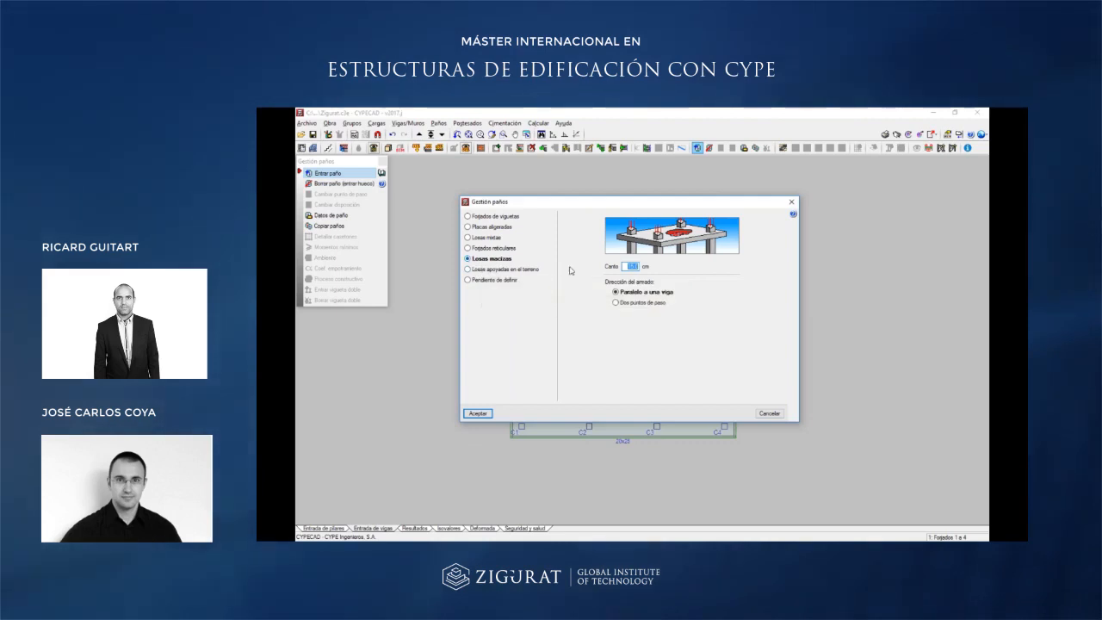
pyautogui.write('5')
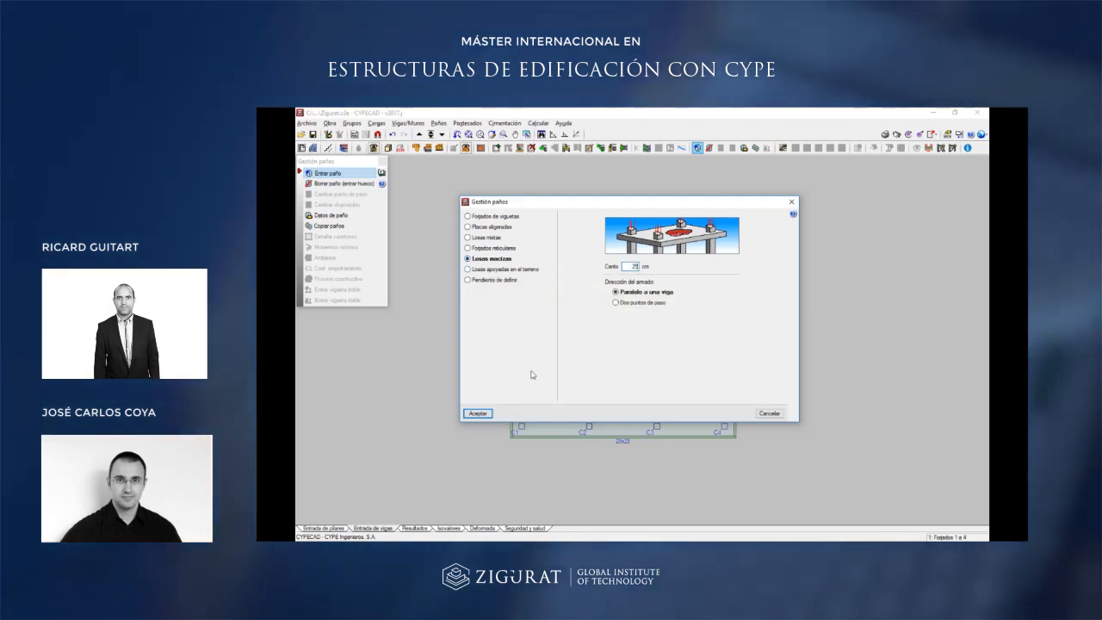
pyautogui.click(479, 413)
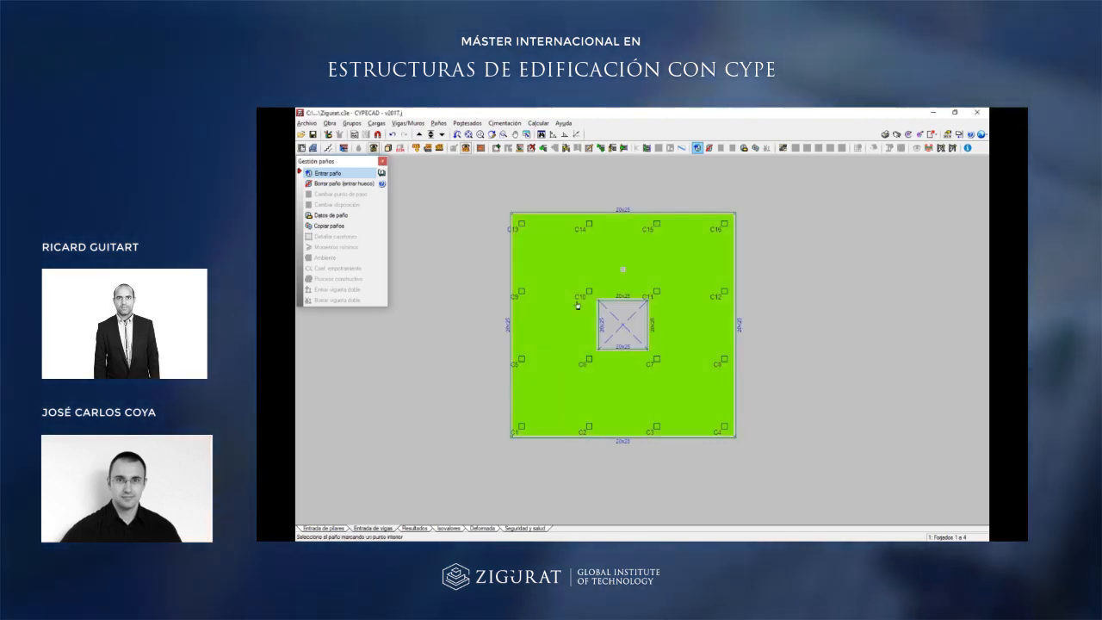
pyautogui.click(605, 269)
pyautogui.click(617, 222)
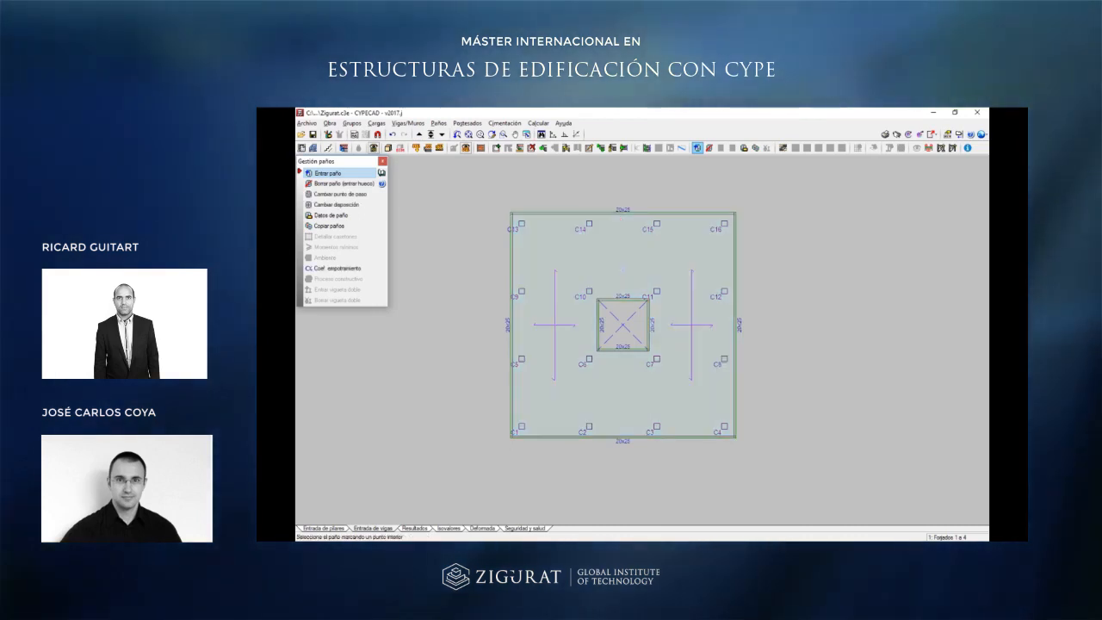
pyautogui.click(672, 247)
pyautogui.scroll(-1, 737, 294)
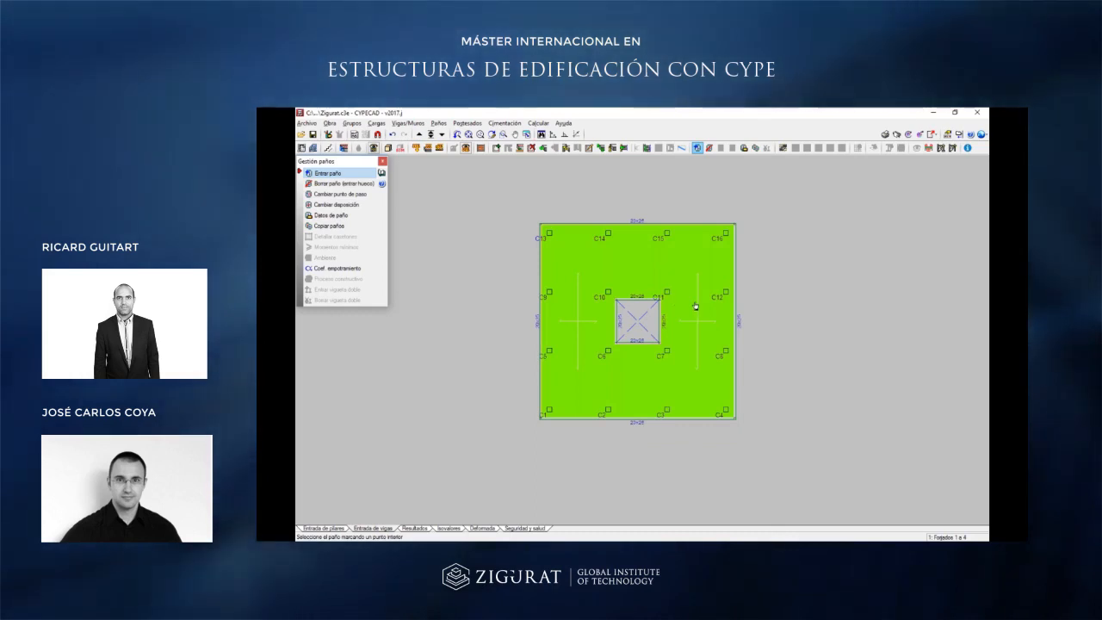
# Extend the beams around the central opening past its corners, and move up to the floor group Forjados 5 a 8.
pyautogui.click(409, 123)
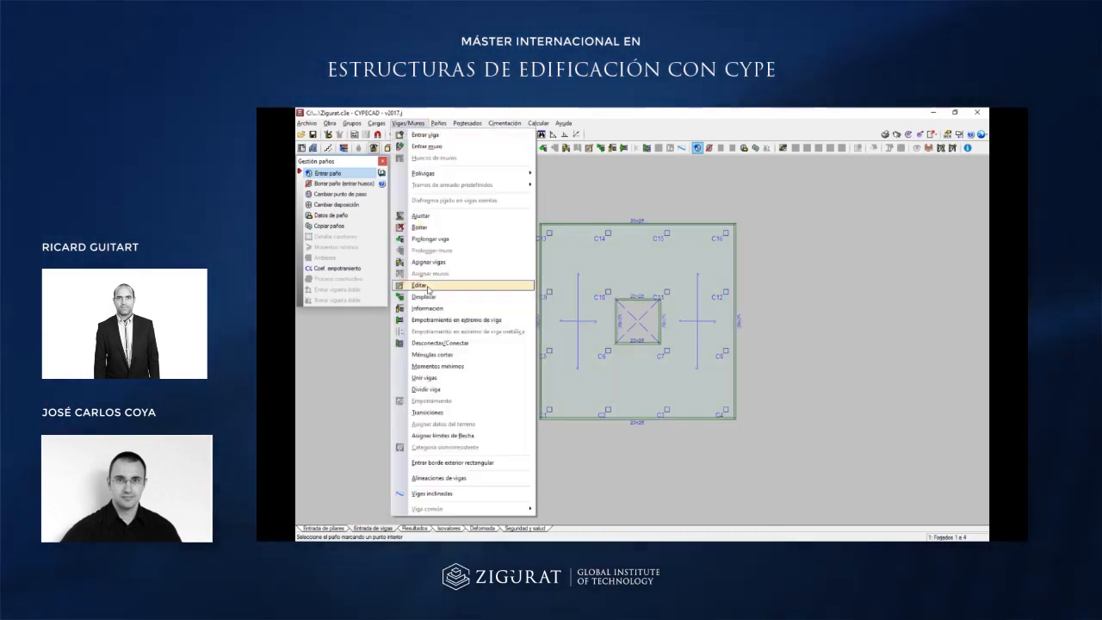
pyautogui.click(426, 239)
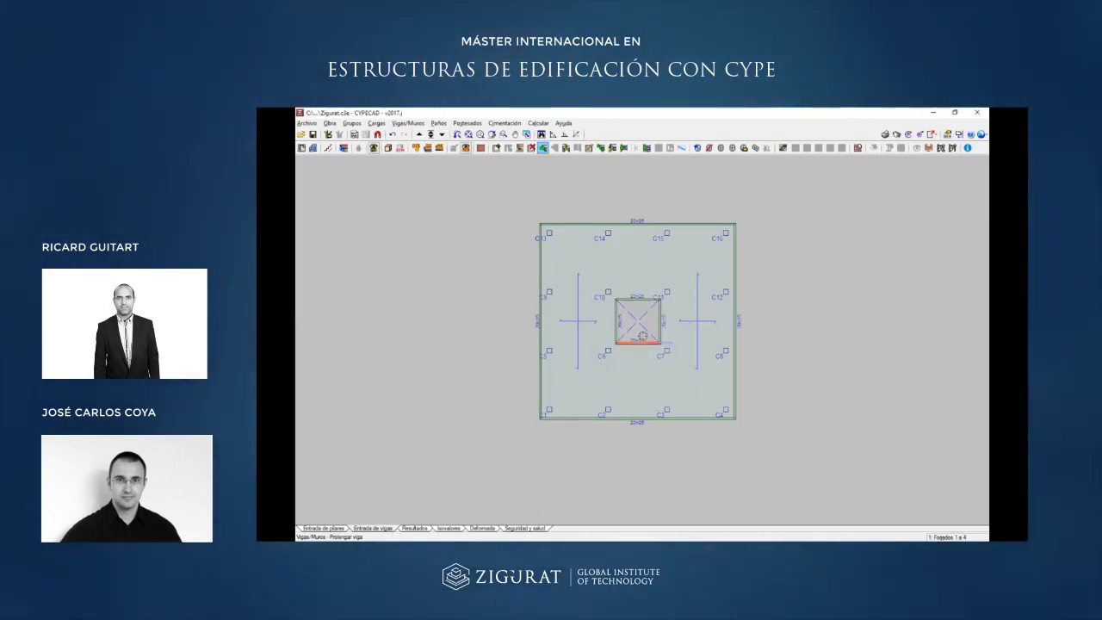
pyautogui.scroll(2, 628, 308)
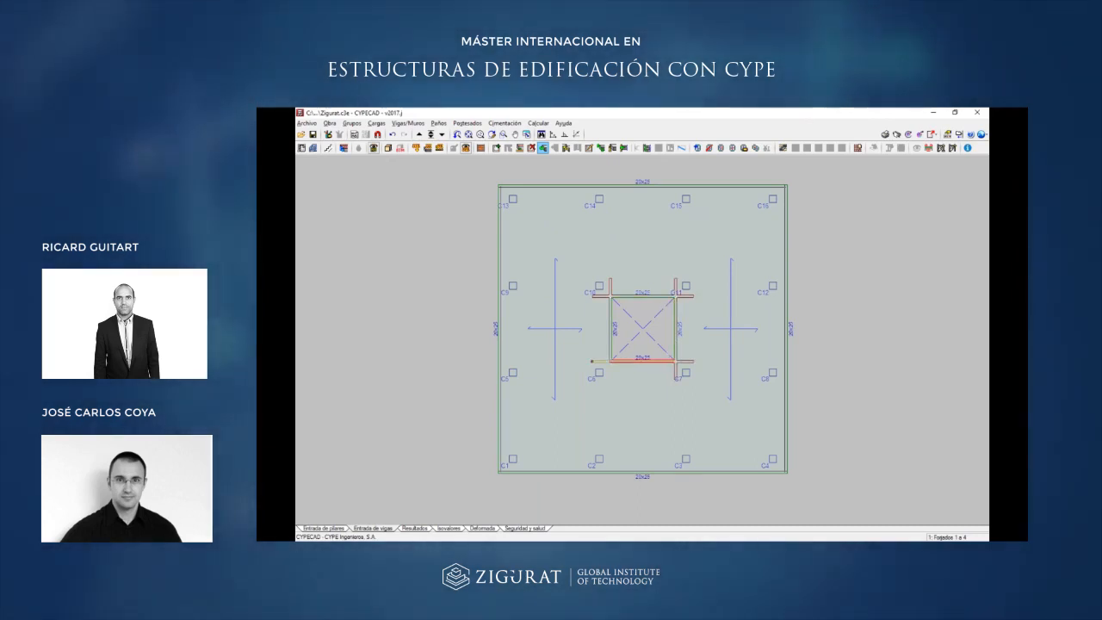
pyautogui.scroll(-2, 611, 342)
pyautogui.scroll(1, 683, 341)
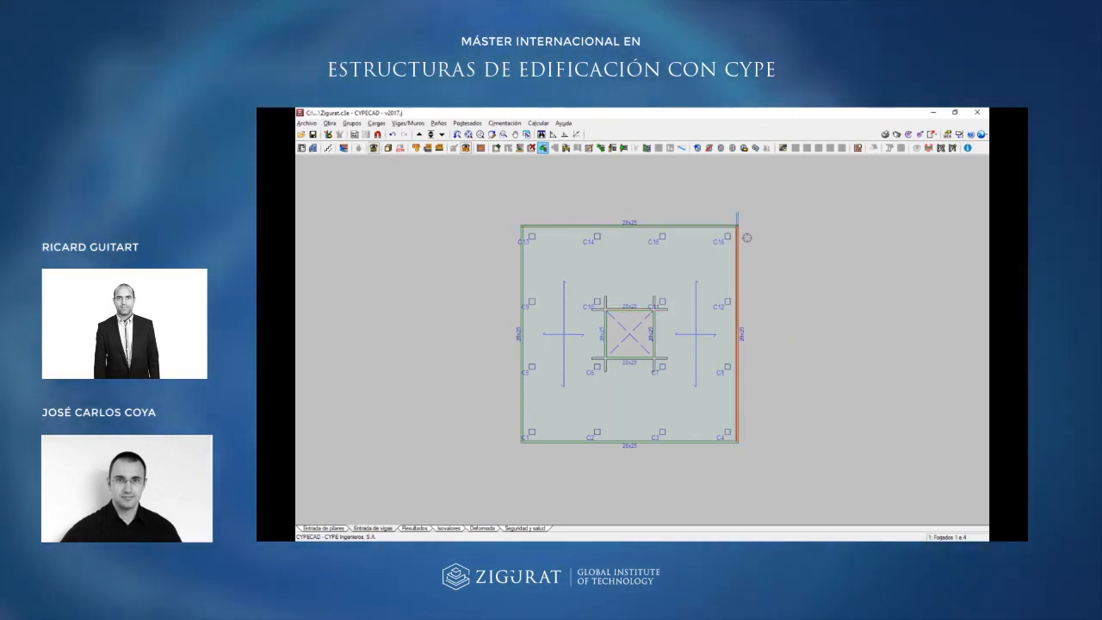
pyautogui.scroll(1, 824, 270)
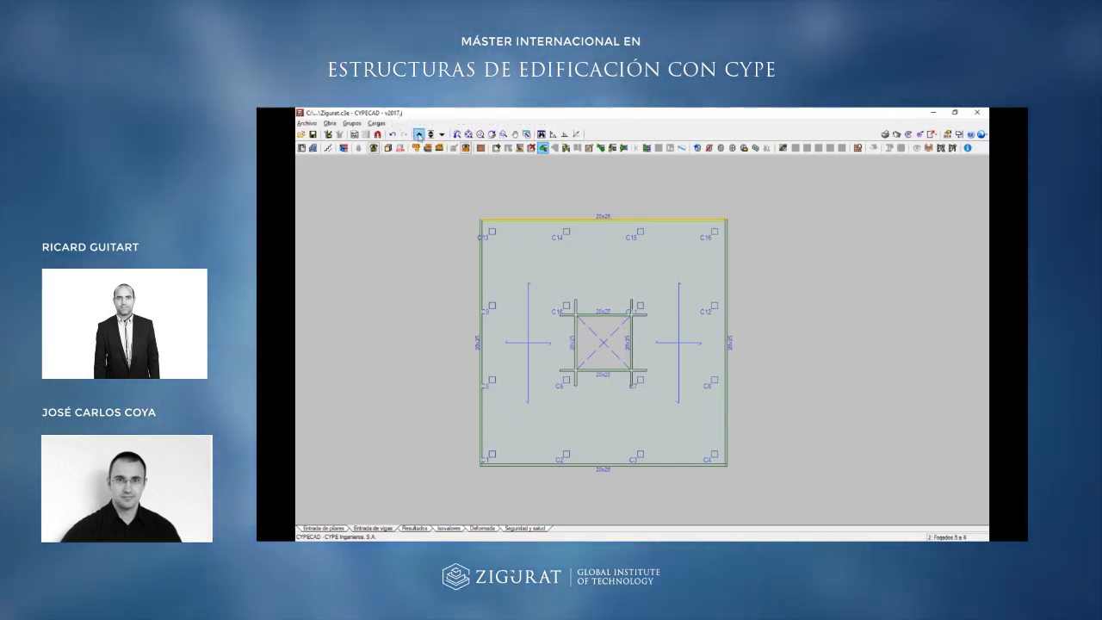
pyautogui.click(419, 134)
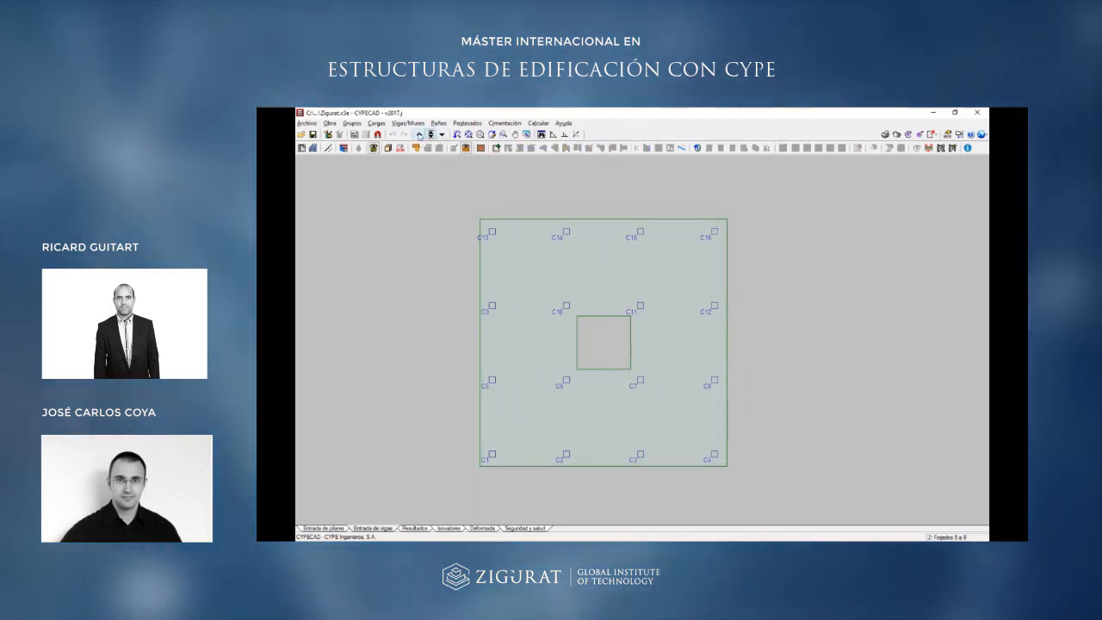
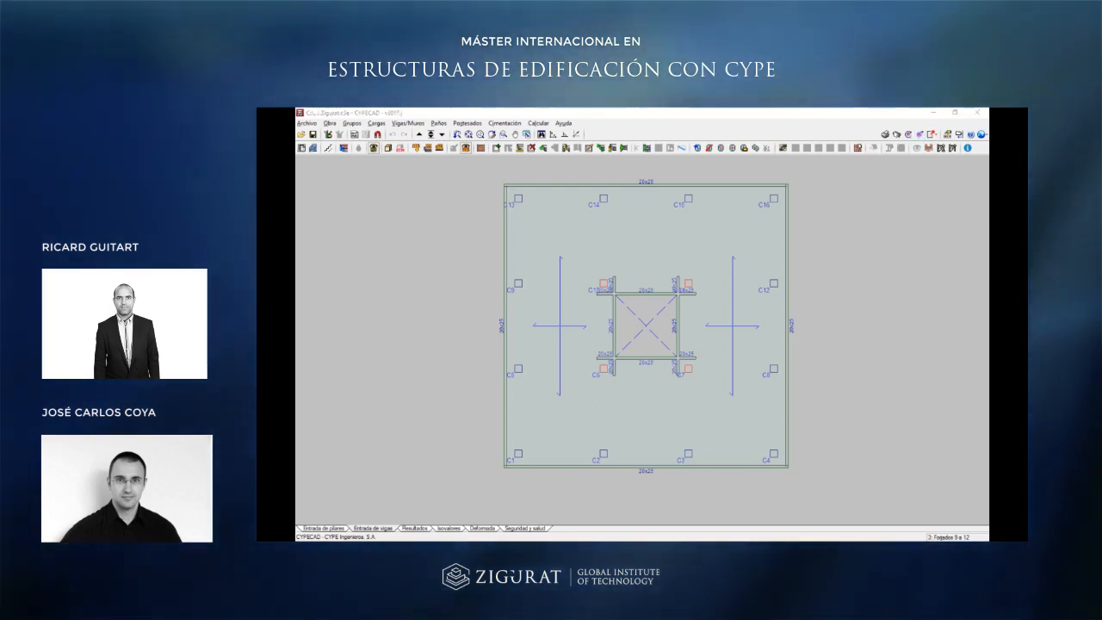
# Switch to the Adobe Acrobat presentation to view the CYPE BIM workflow diagram, and return to CYPECAD.
pyautogui.hotkey('alt', 'Tab')
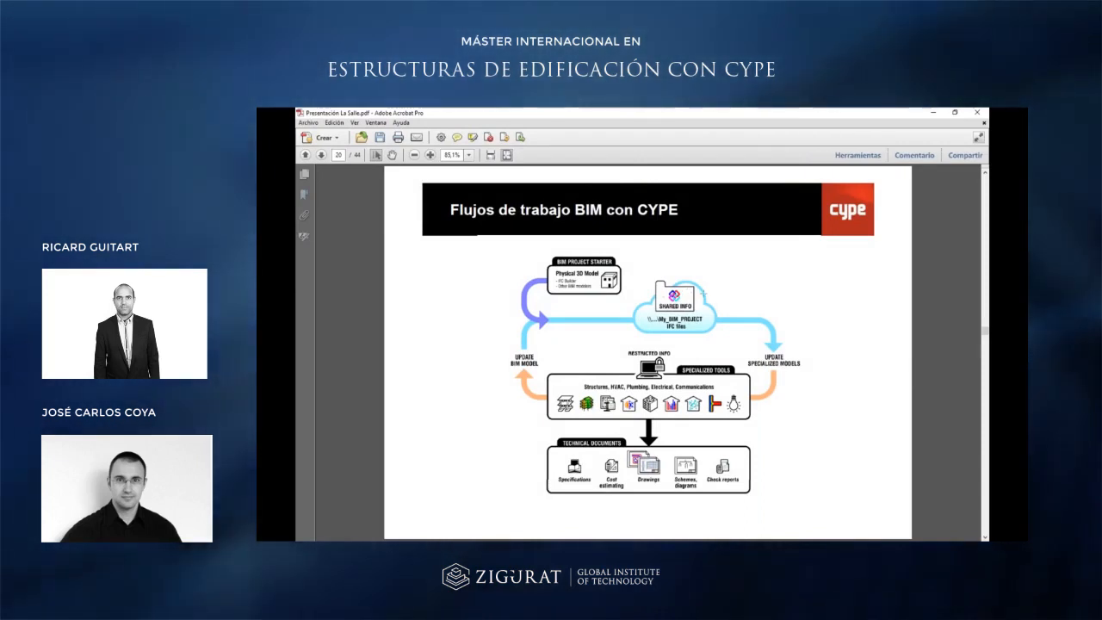
pyautogui.scroll(-1, 691, 308)
pyautogui.scroll(1, 691, 307)
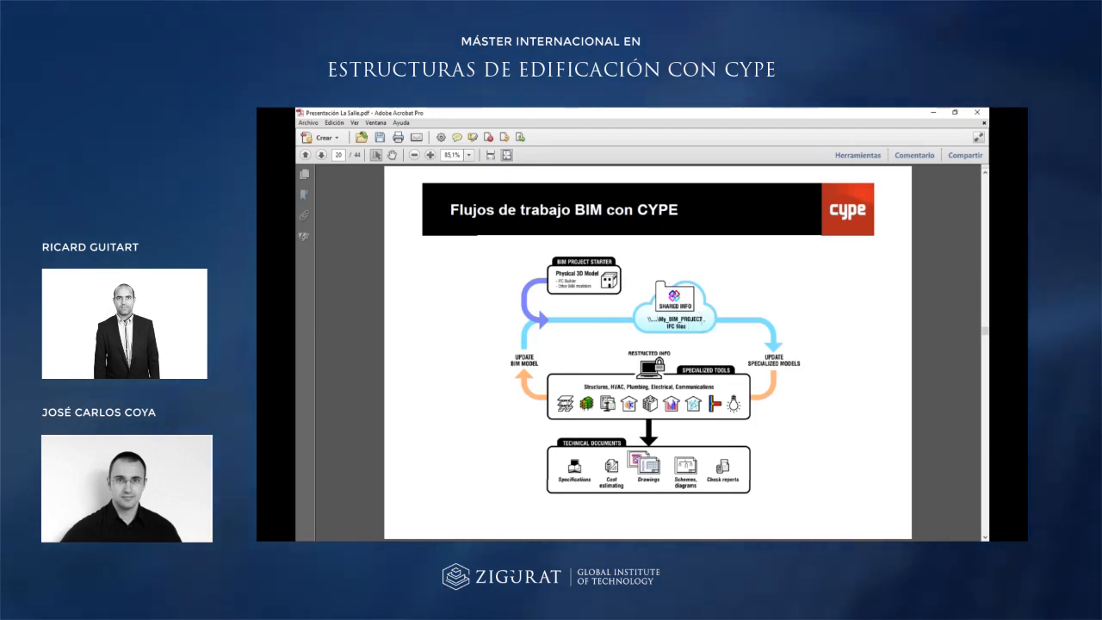
pyautogui.click(937, 113)
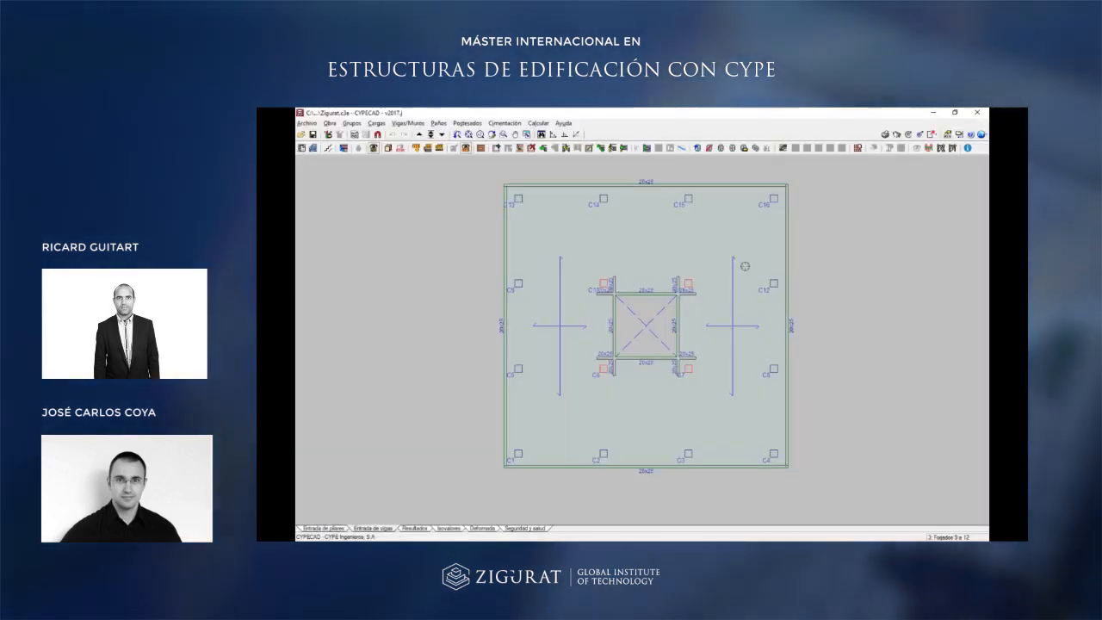
# Export the structural model to an IFC file named Zigurat CYPECAD with the description "ejemplo".
pyautogui.click(919, 135)
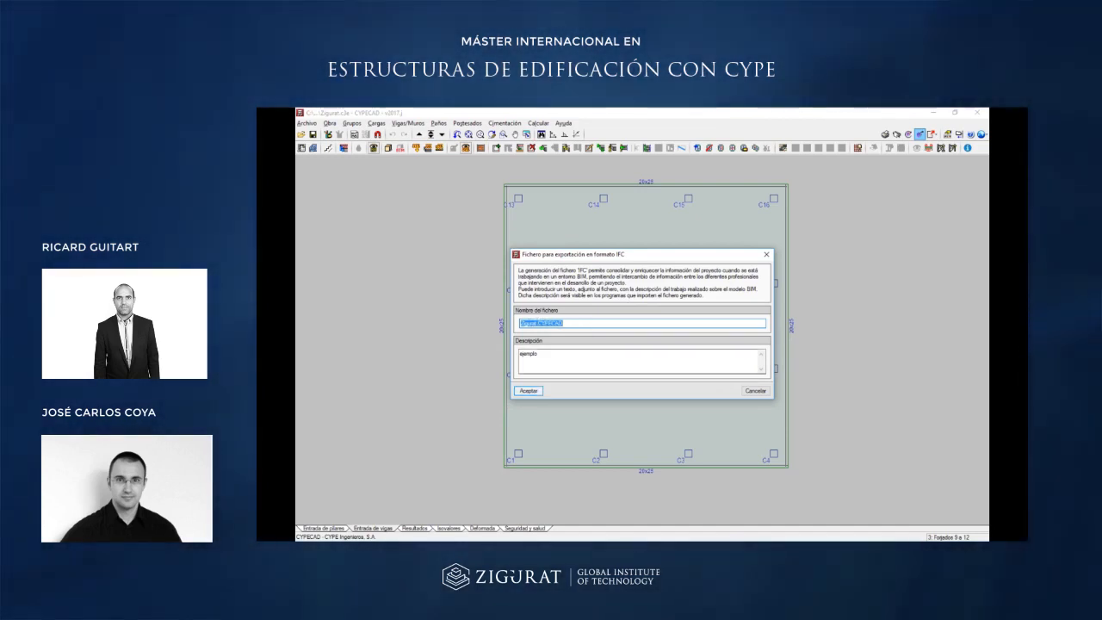
pyautogui.click(537, 393)
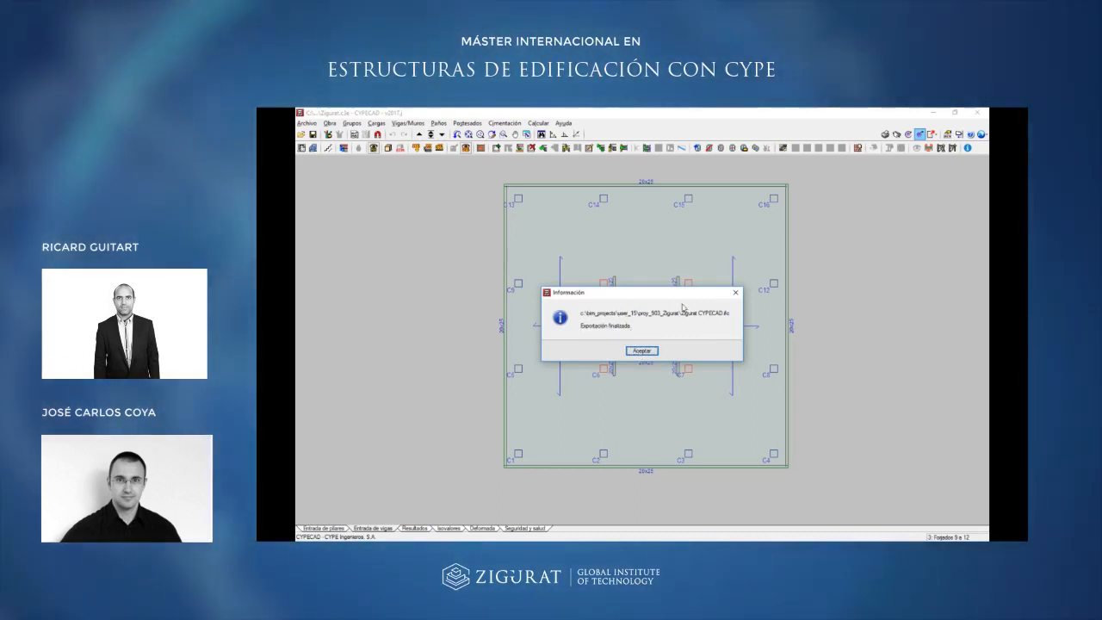
pyautogui.moveTo(669, 292); pyautogui.dragTo(669, 287)
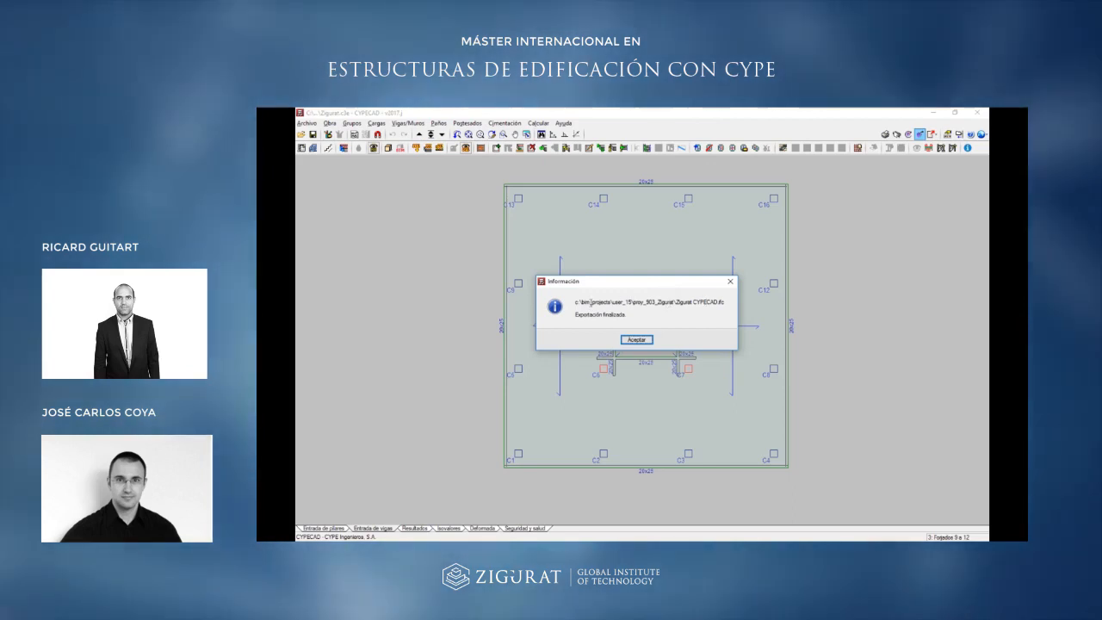
pyautogui.click(637, 339)
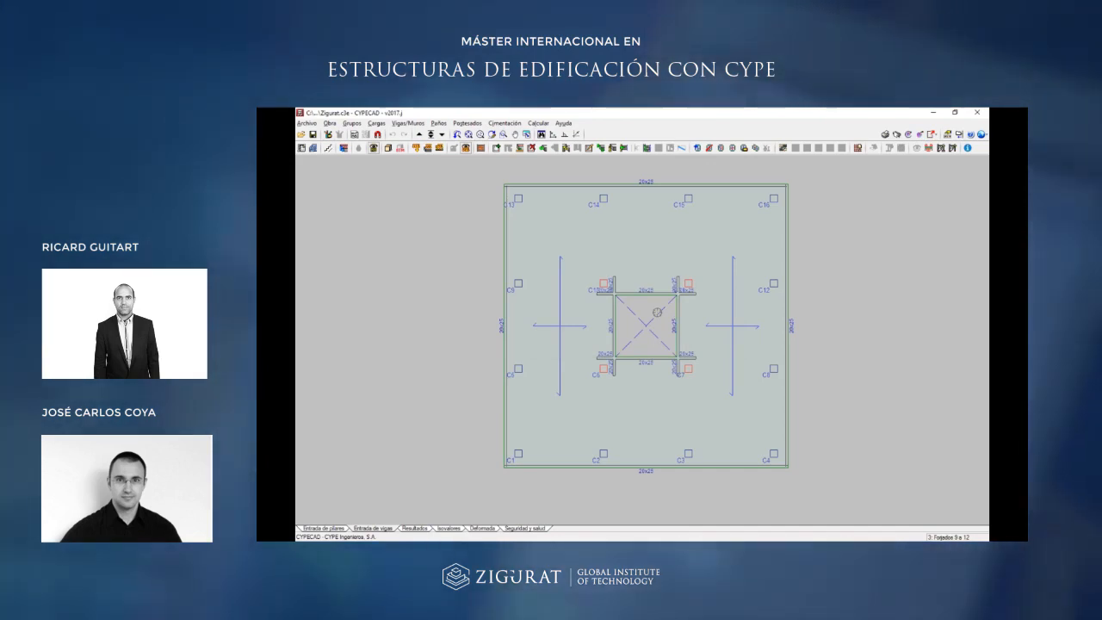
# Switch to the results (Resultados) and limit the displayed slab reinforcement to the bottom longitudinal bars, hiding the top and transverse ones.
pyautogui.scroll(-1, 657, 313)
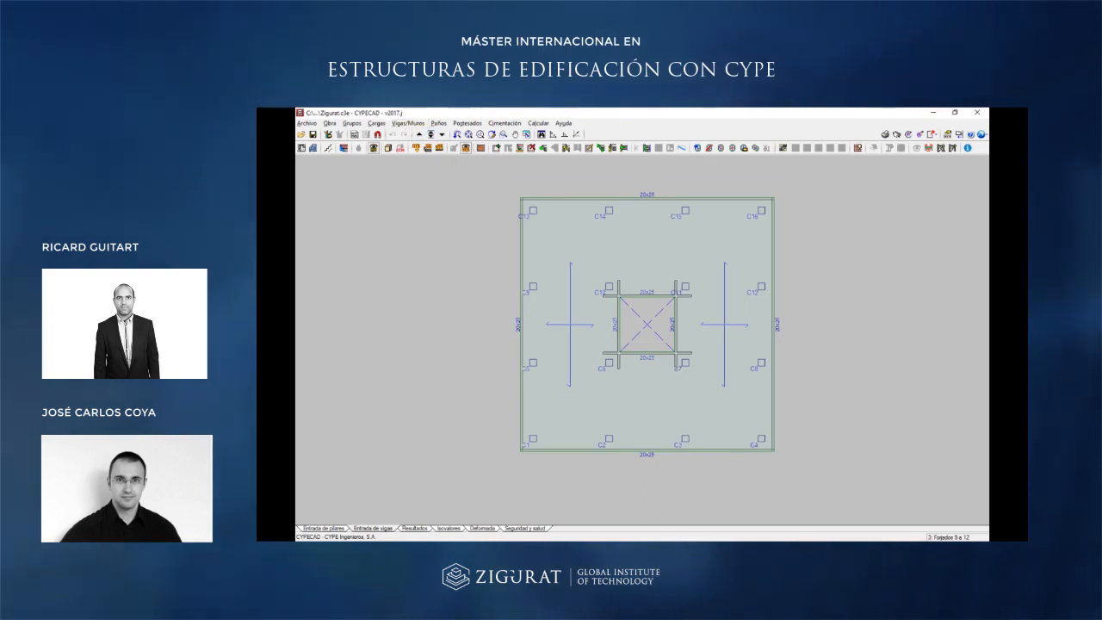
pyautogui.click(414, 529)
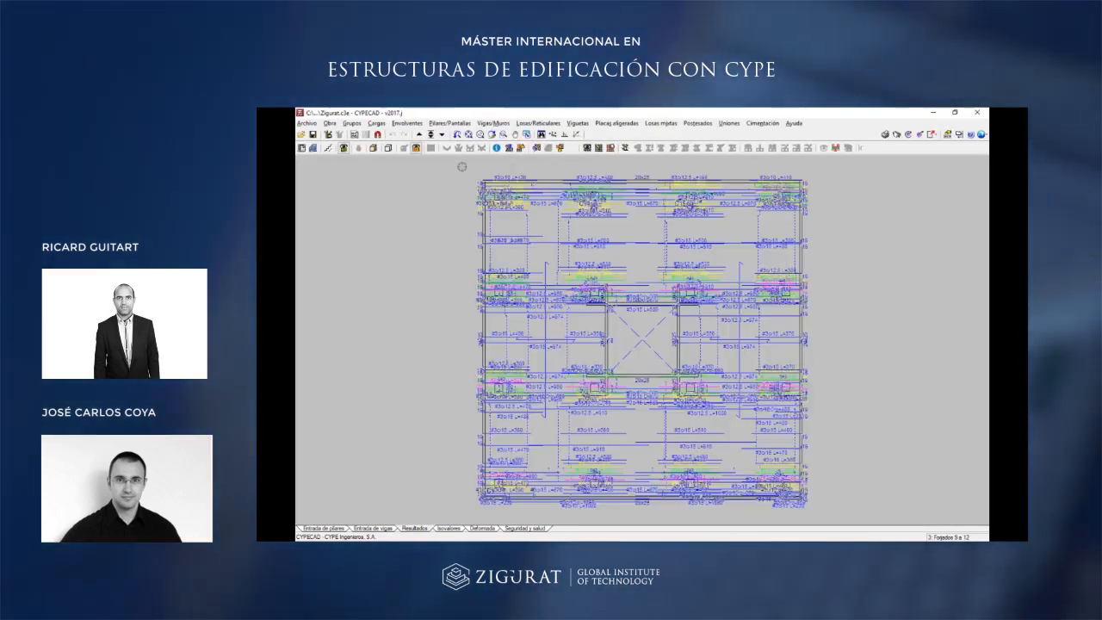
pyautogui.click(538, 123)
pyautogui.click(603, 255)
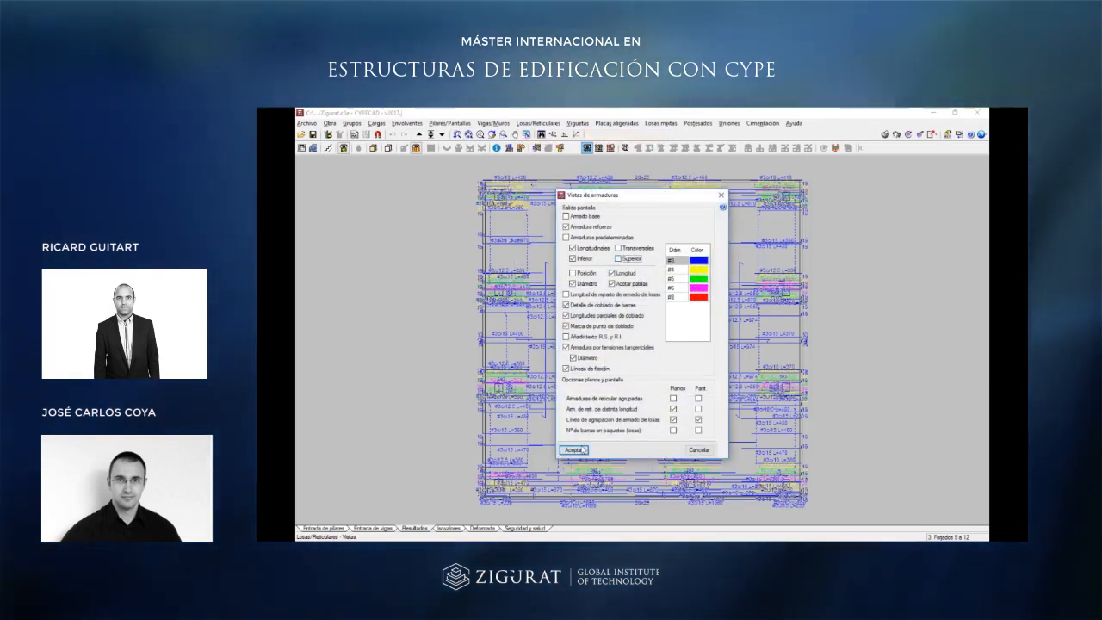
pyautogui.click(573, 450)
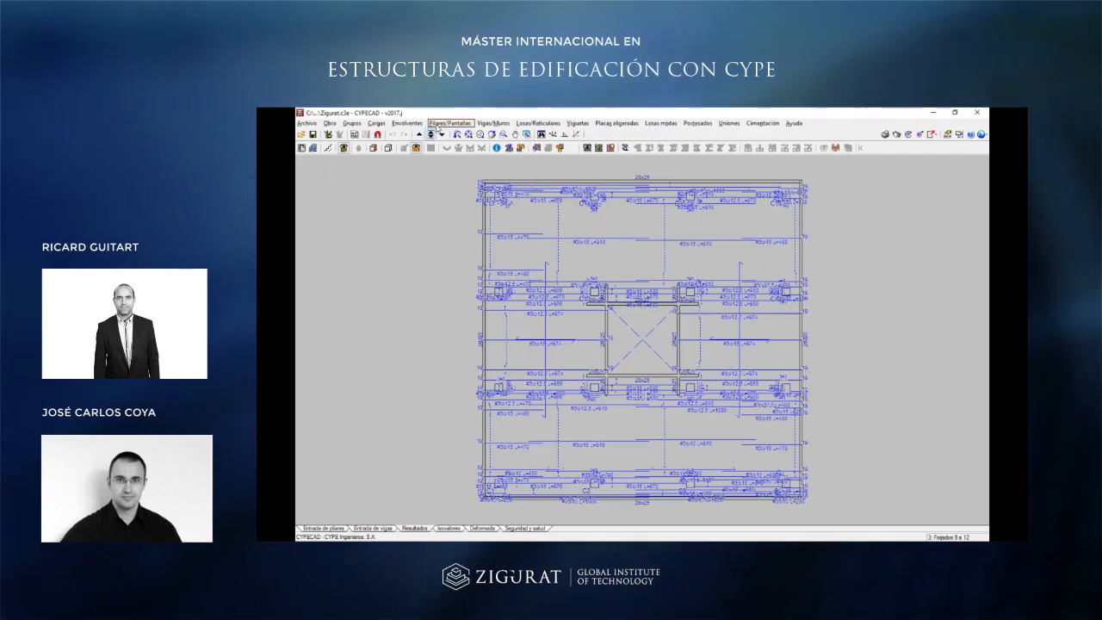
# Open the column reinforcement editor full-size and inspect floor P4 of the group C6, C7, C10 and C11.
pyautogui.click(455, 135)
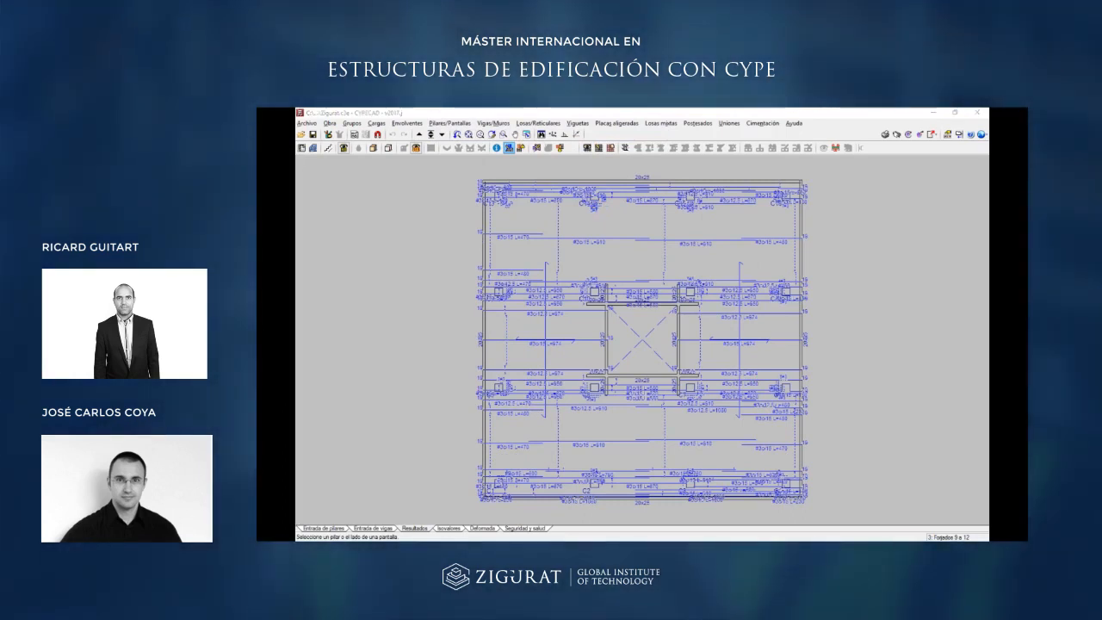
pyautogui.moveTo(296, 158); pyautogui.dragTo(557, 144)
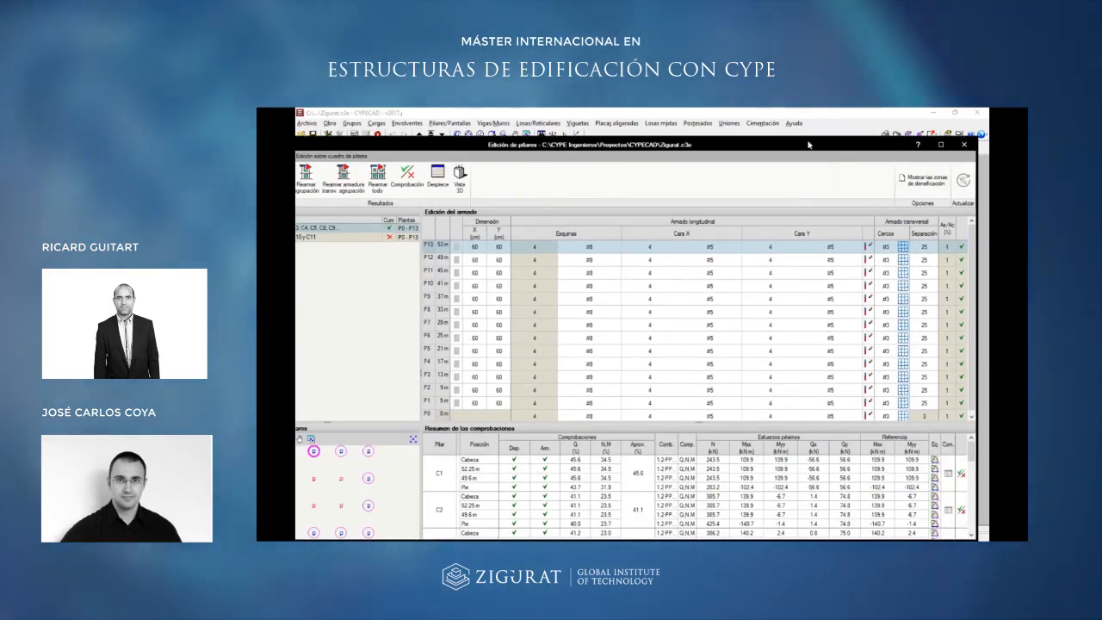
pyautogui.click(944, 147)
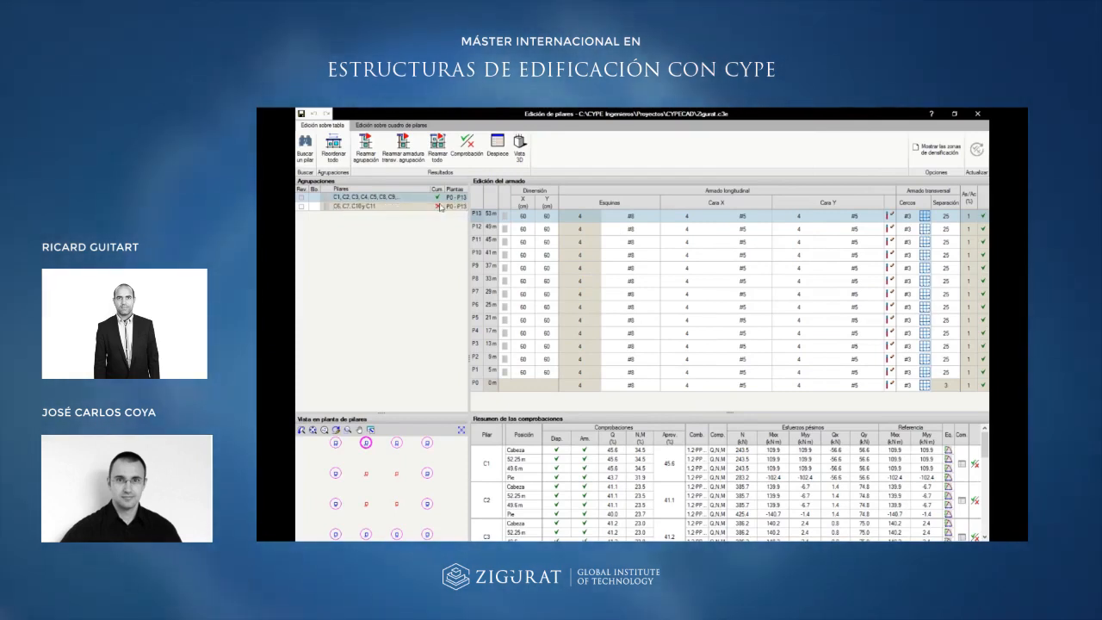
pyautogui.click(440, 208)
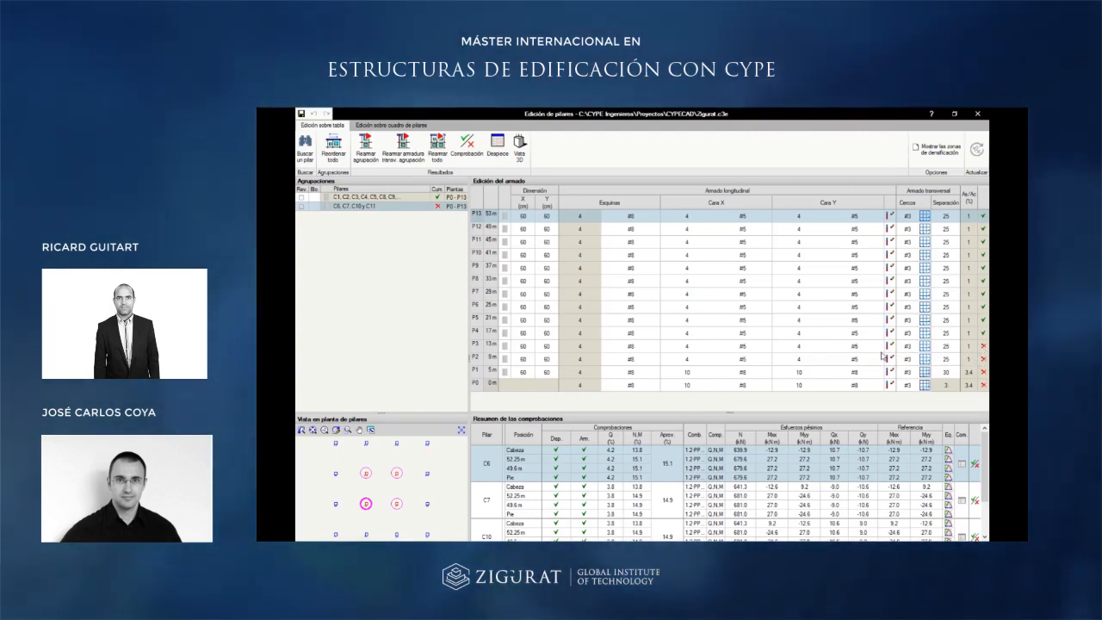
pyautogui.click(807, 335)
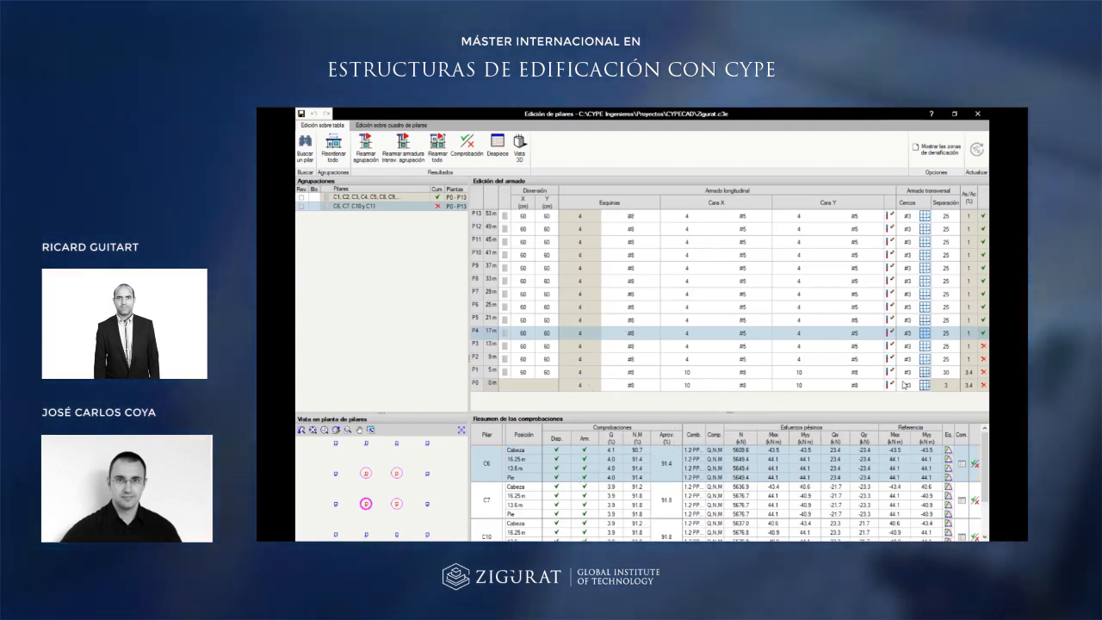
# Open the code checks of column C6 at floor P4 and review the minimum and maximum reinforcement, shear and normal stress checks.
pyautogui.click(975, 465)
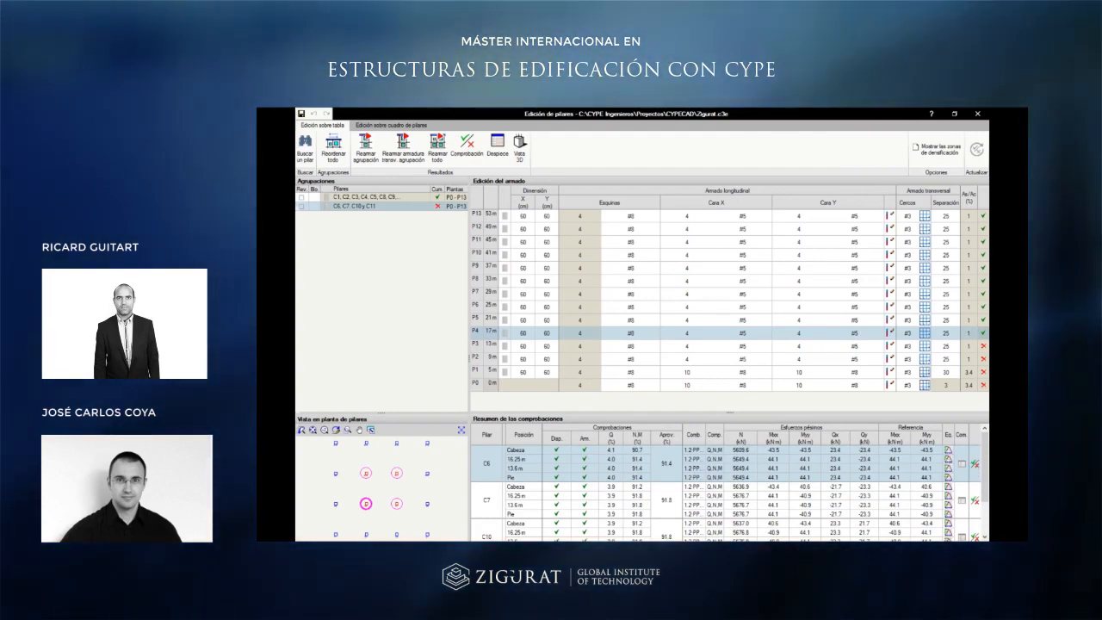
pyautogui.moveTo(297, 186); pyautogui.dragTo(533, 196)
pyautogui.click(552, 196)
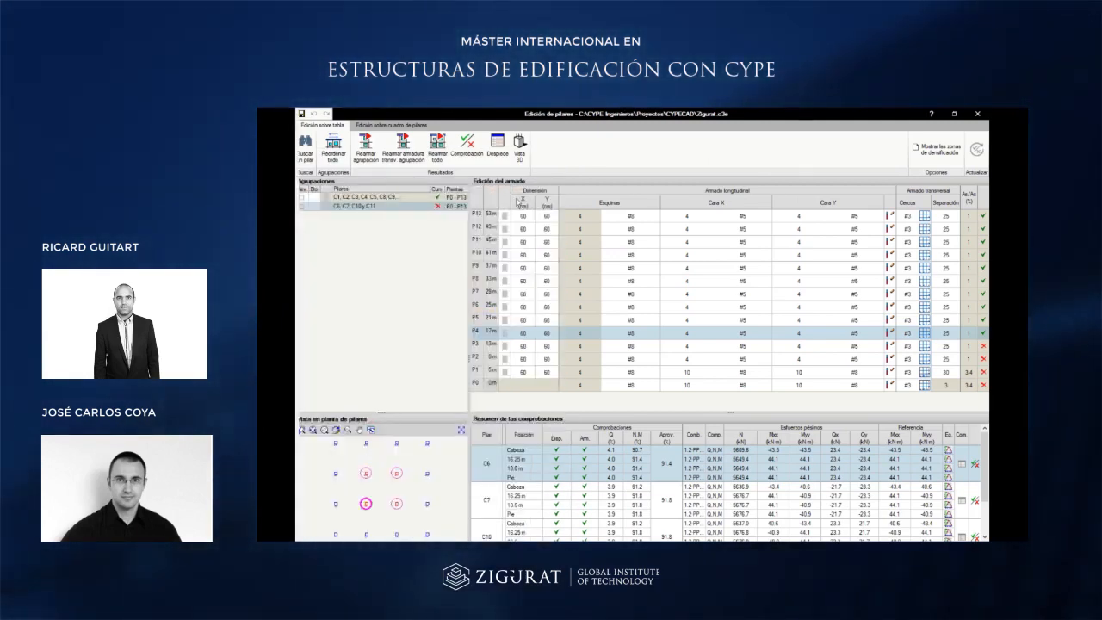
pyautogui.moveTo(297, 197); pyautogui.dragTo(344, 136)
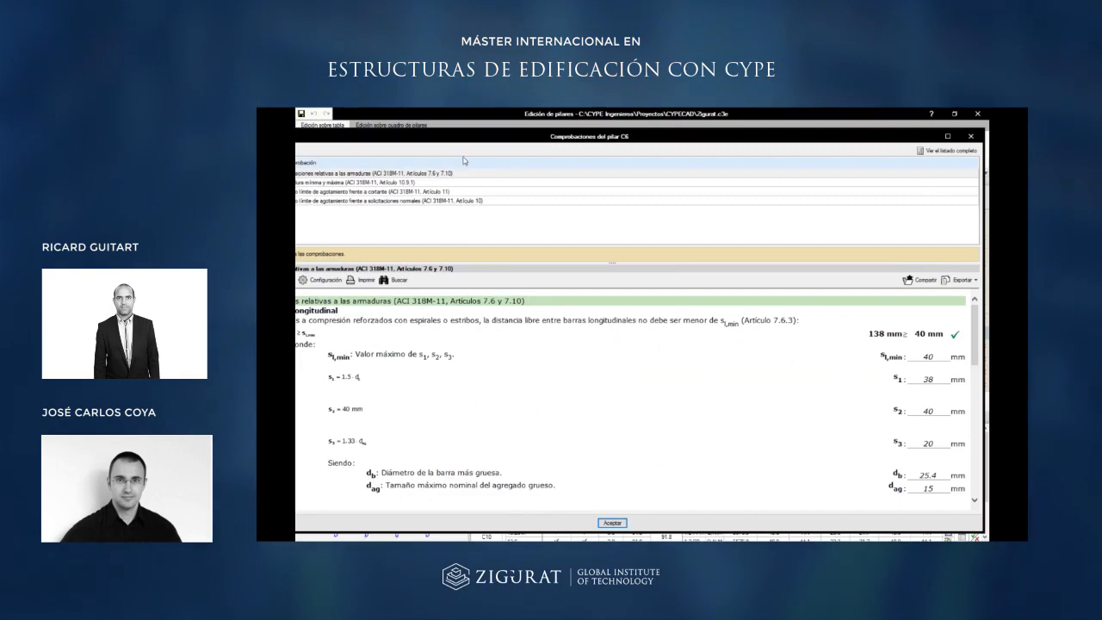
pyautogui.click(947, 136)
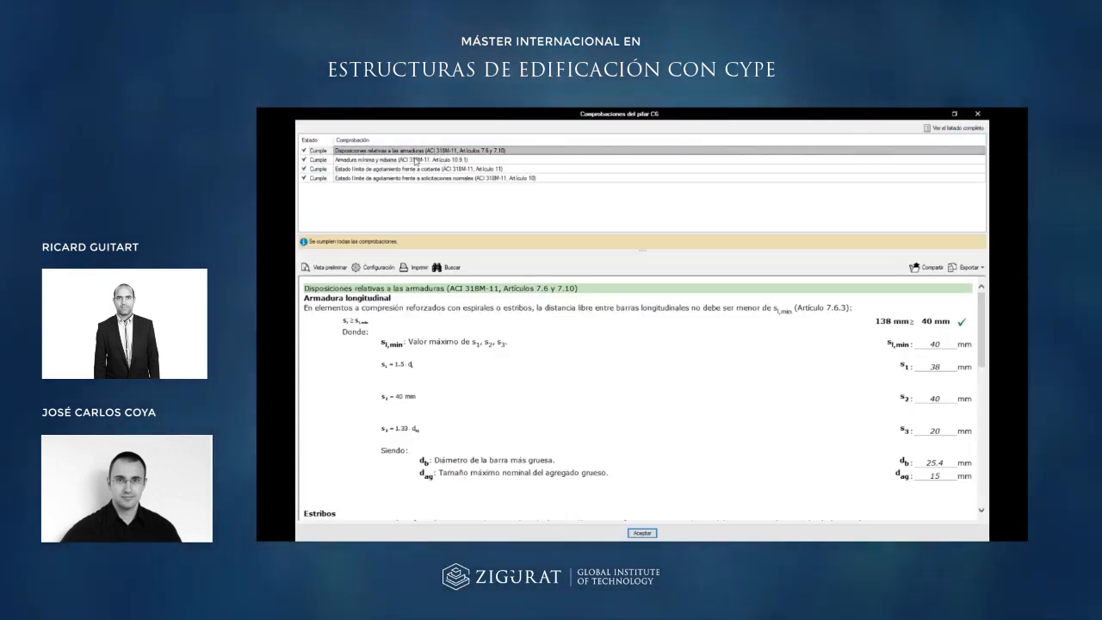
pyautogui.click(416, 159)
pyautogui.click(415, 169)
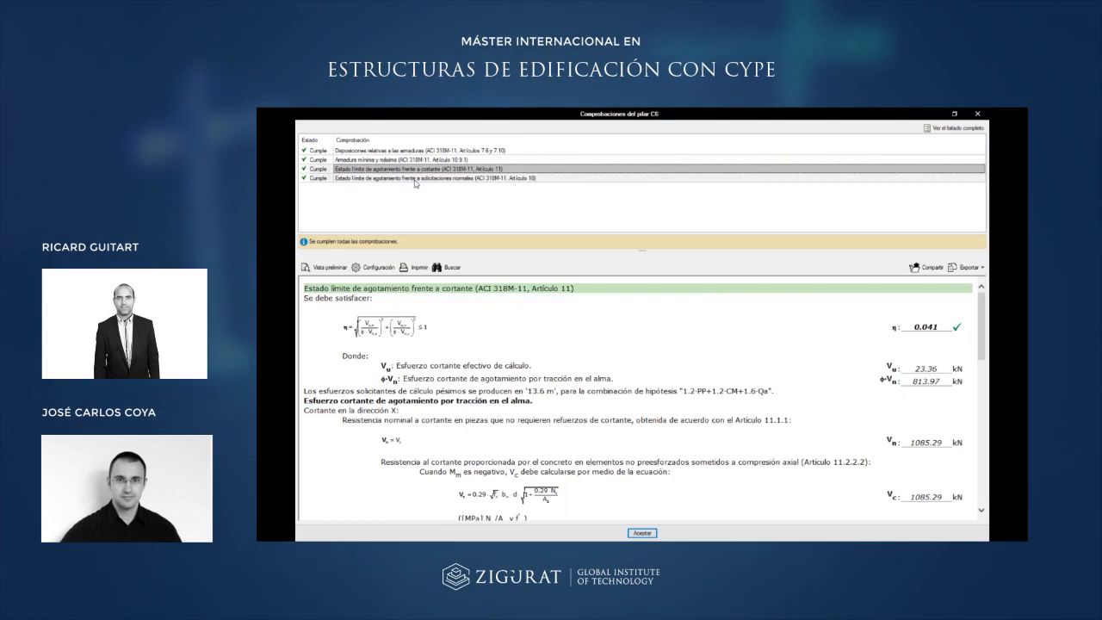
pyautogui.click(484, 179)
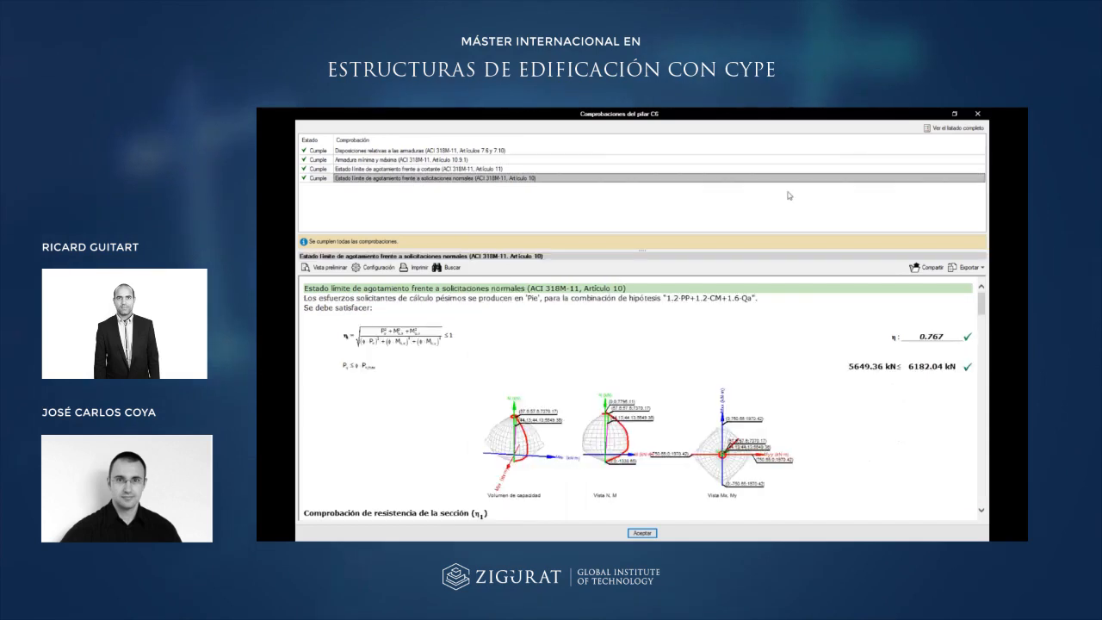
# Read through the complete code-check report of column C6 at floor P4, and close the checks and the column editor.
pyautogui.click(955, 129)
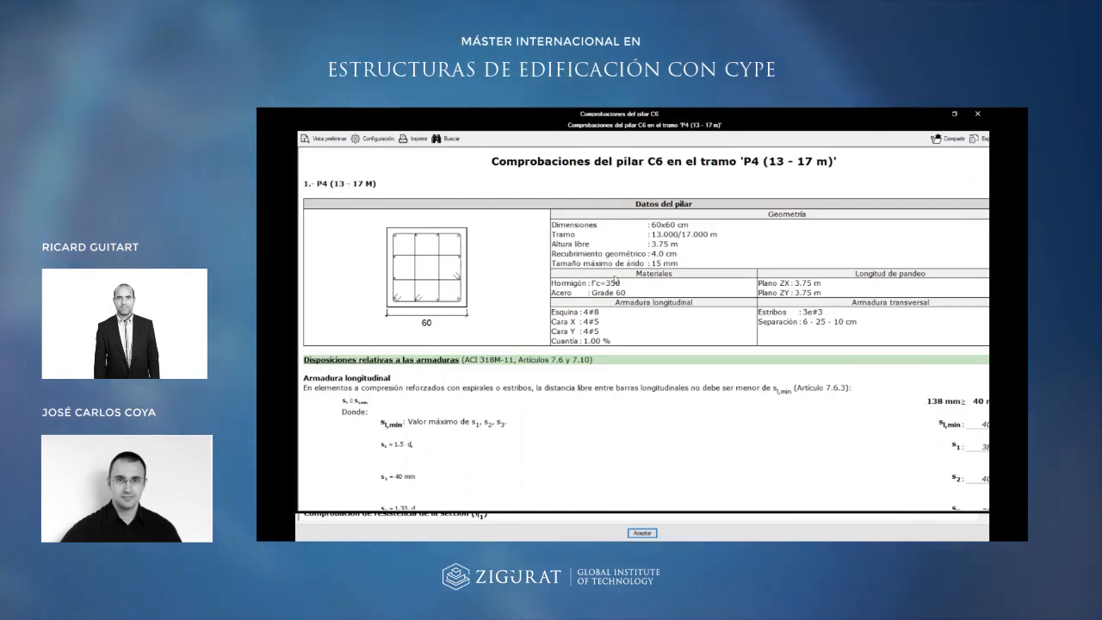
pyautogui.scroll(-8, 624, 289)
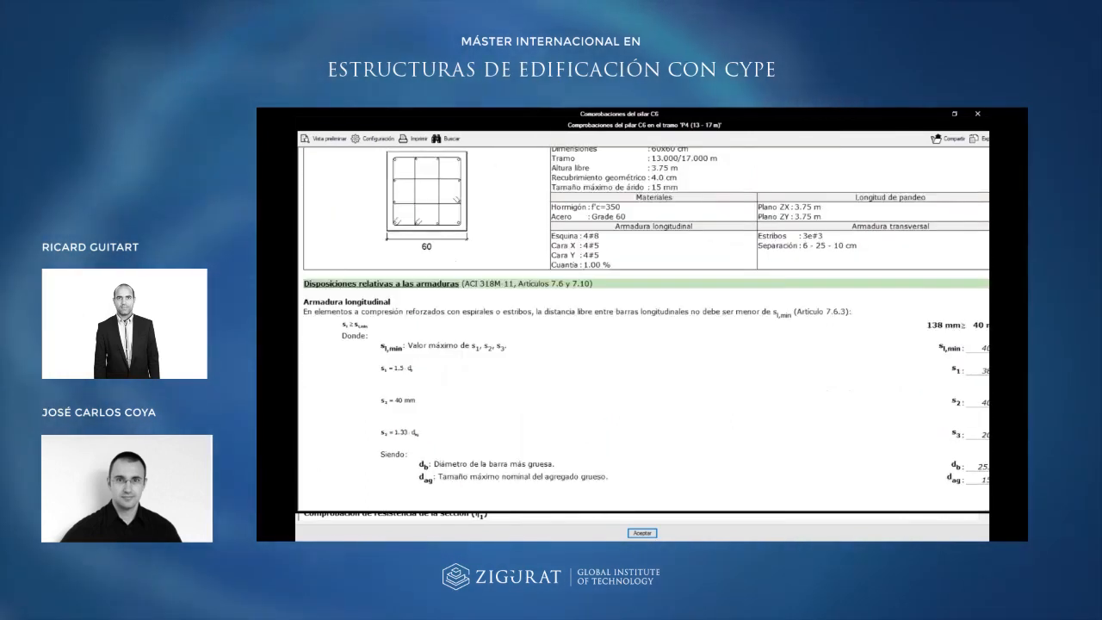
pyautogui.scroll(-15, 619, 286)
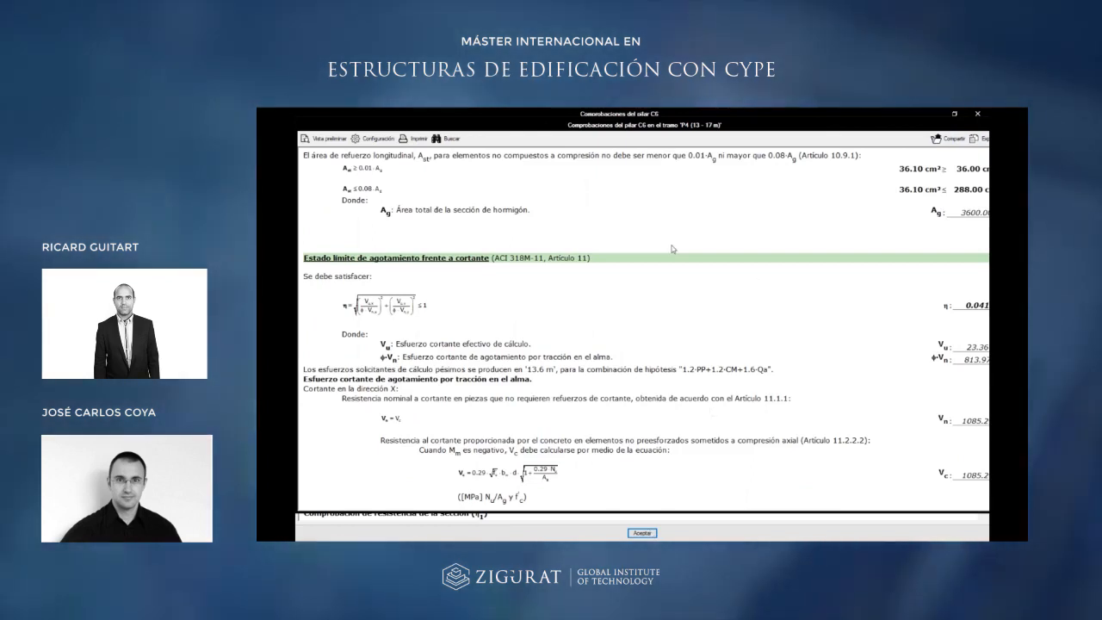
pyautogui.moveTo(685, 125); pyautogui.dragTo(580, 196)
pyautogui.click(868, 194)
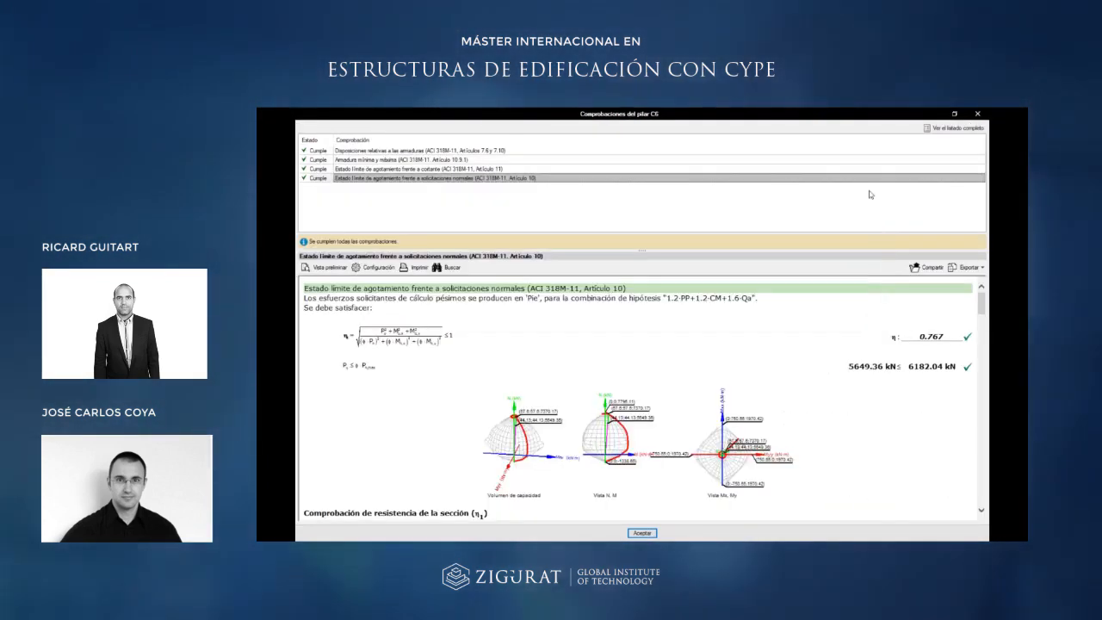
pyautogui.click(978, 114)
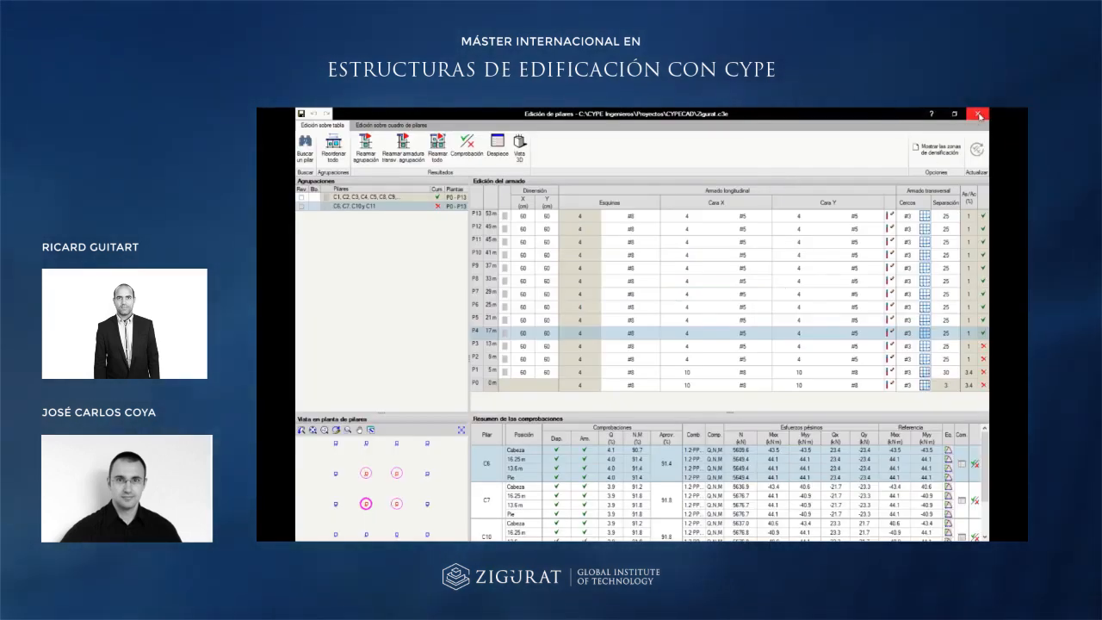
pyautogui.click(979, 115)
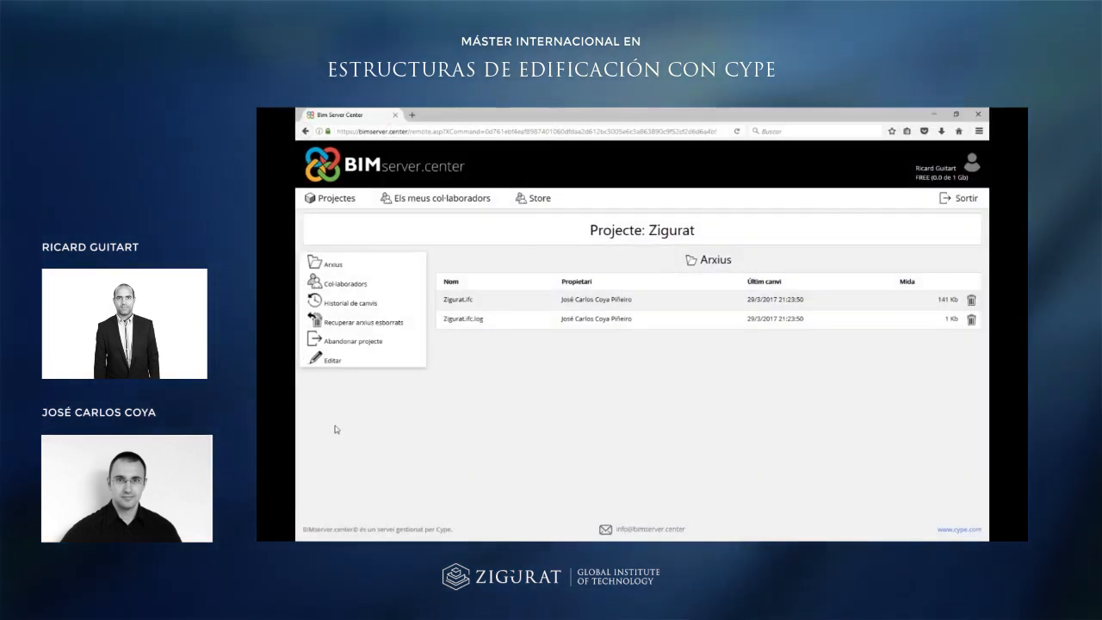
# Switch to BIMserver.center, reload the Zigurat project's files, and look for Zigurat CYPECAD.ifc there and in the local project folder.
pyautogui.click(737, 132)
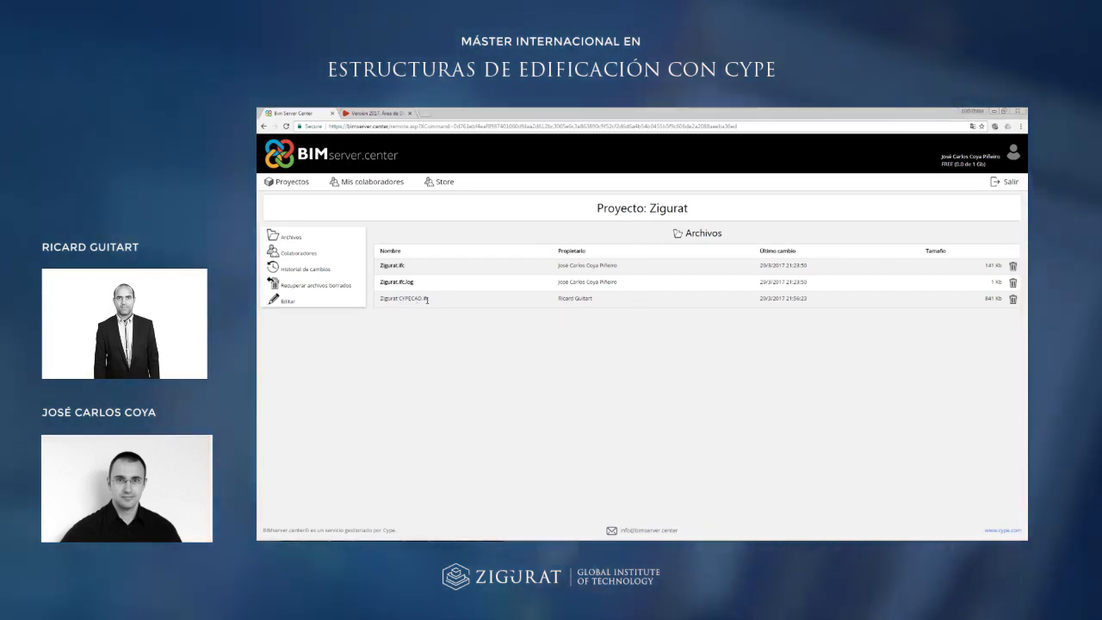
pyautogui.hotkey('alt', 'Tab')
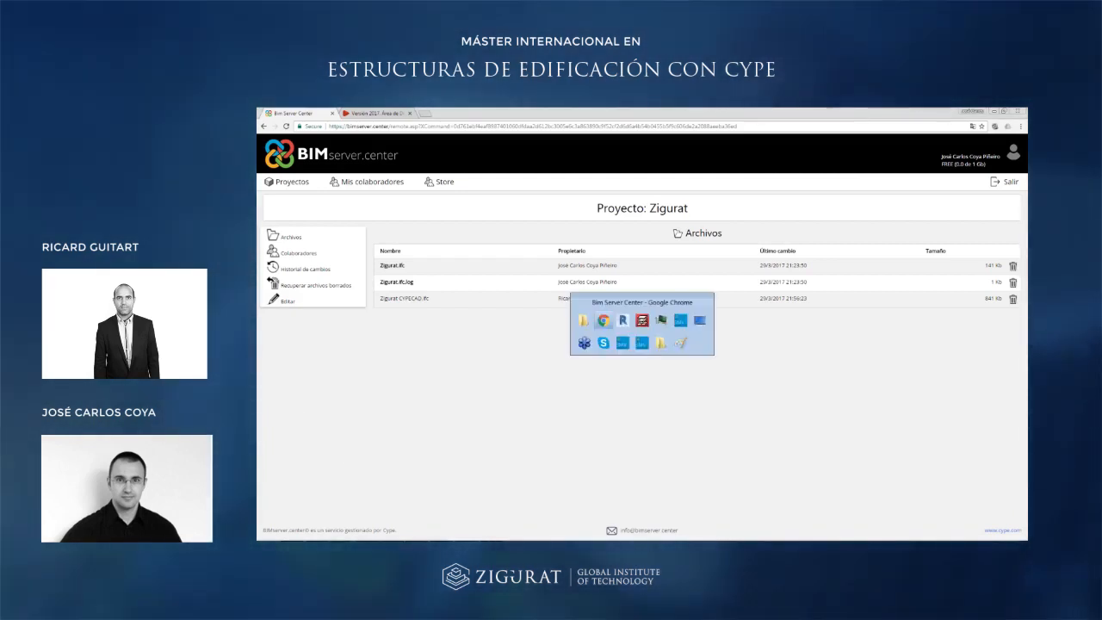
pyautogui.moveTo(258, 191); pyautogui.dragTo(488, 294)
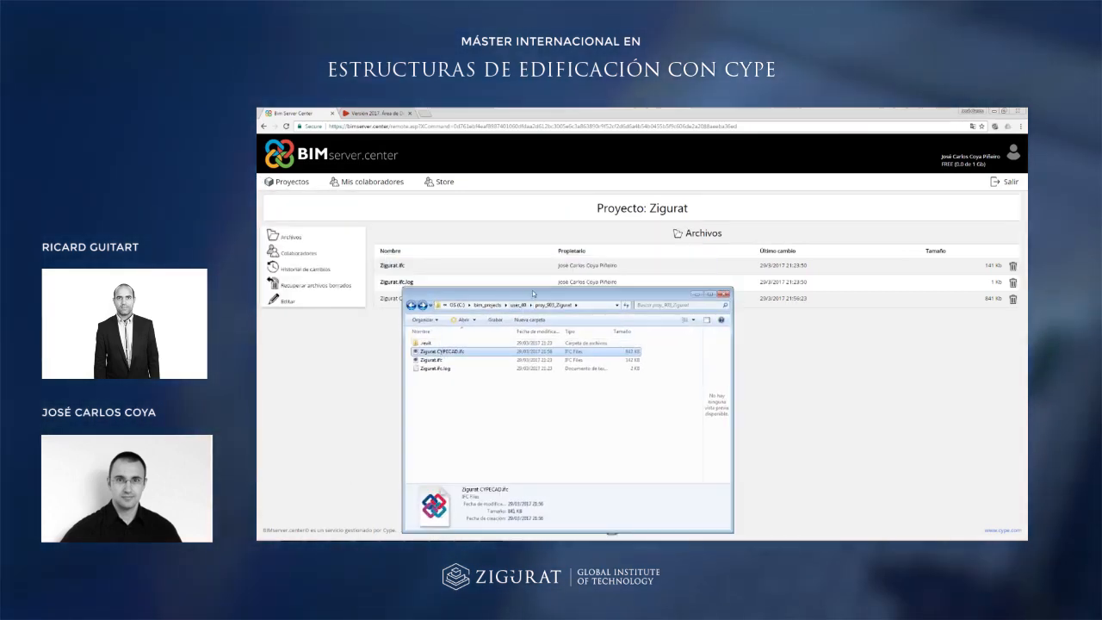
pyautogui.moveTo(532, 288); pyautogui.dragTo(533, 326)
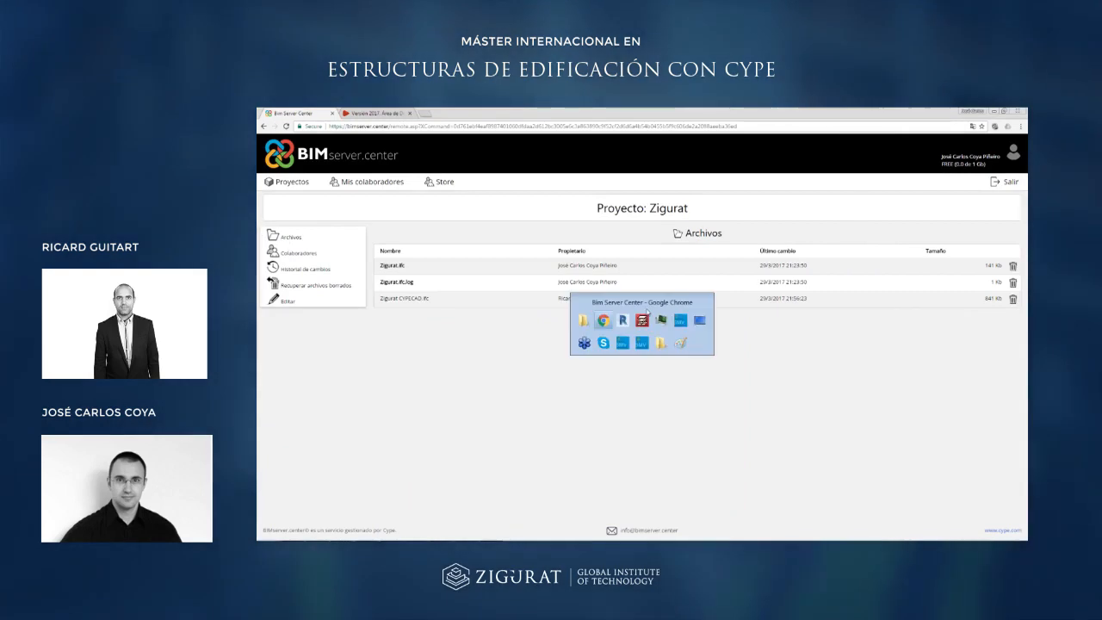
# Switch to Revit, open the view 3D estructura, and import Zigurat CYPECAD through the Open BIM project status check.
pyautogui.hotkey('alt', 'Tab')
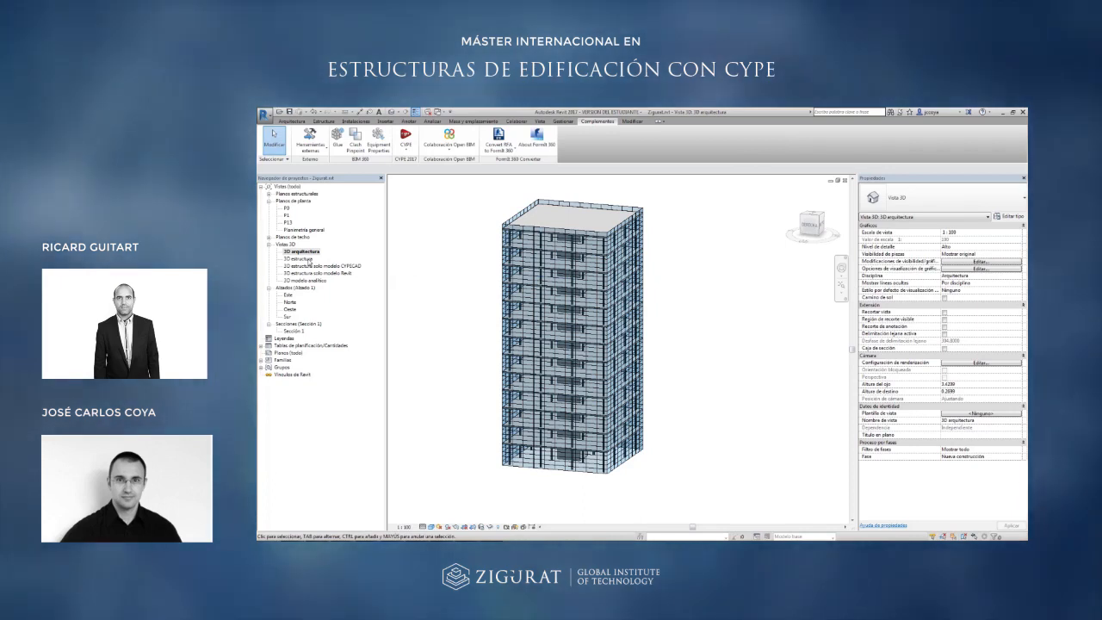
pyautogui.doubleClick(309, 261)
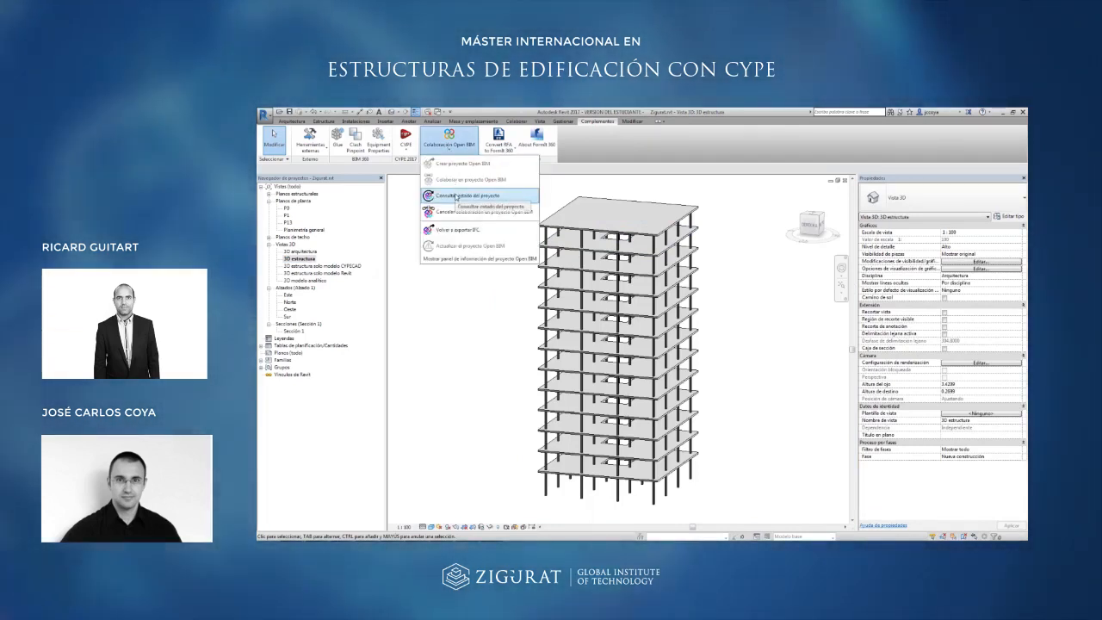
pyautogui.click(469, 198)
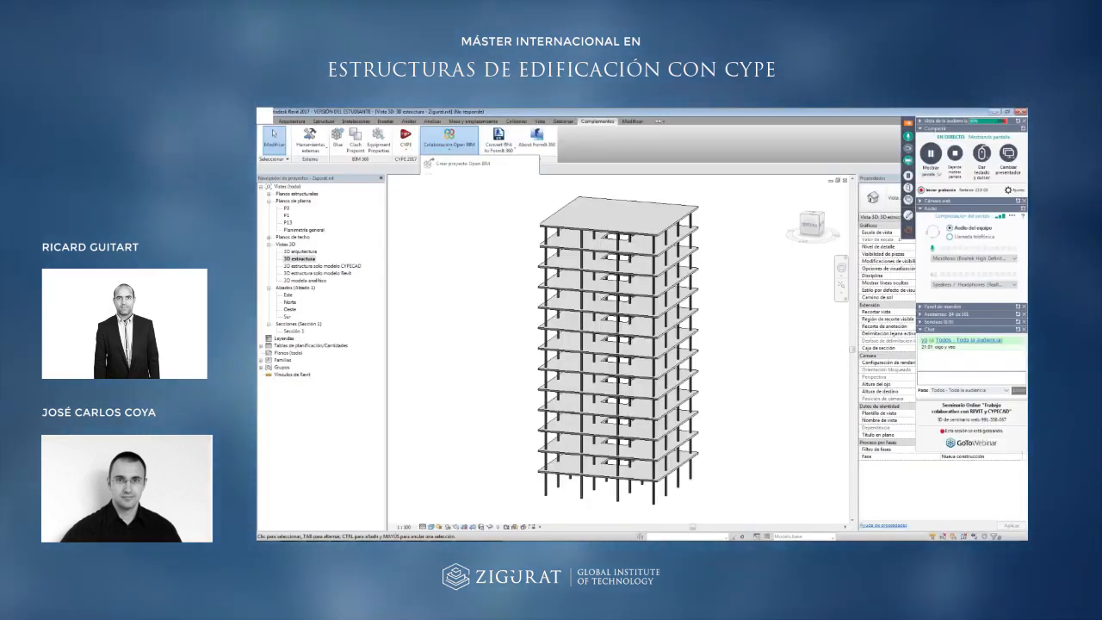
pyautogui.moveTo(475, 537)
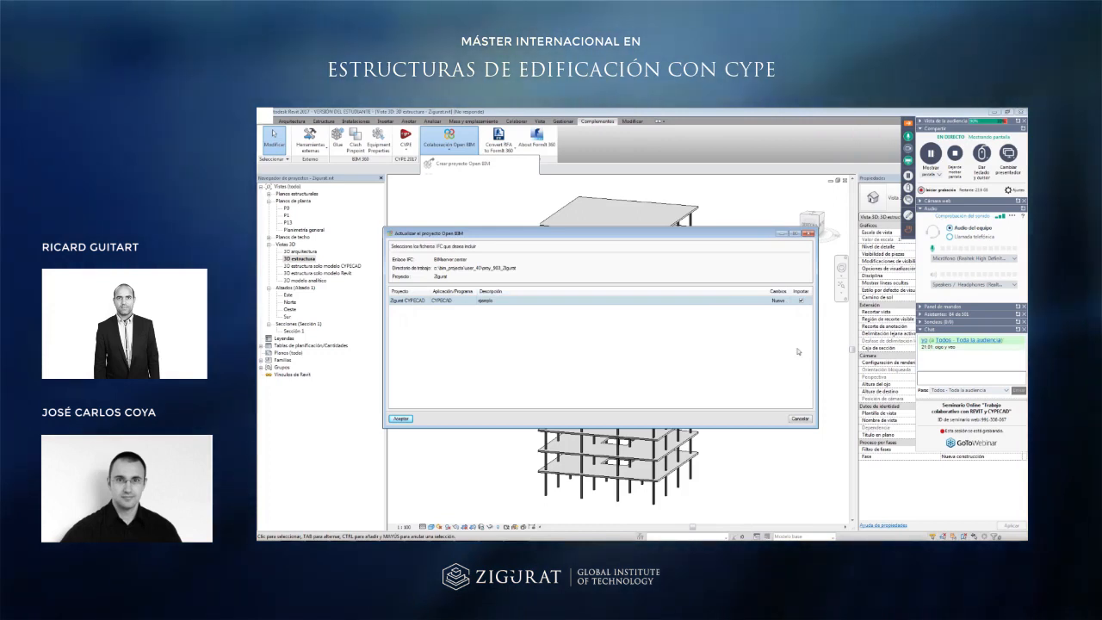
pyautogui.click(400, 419)
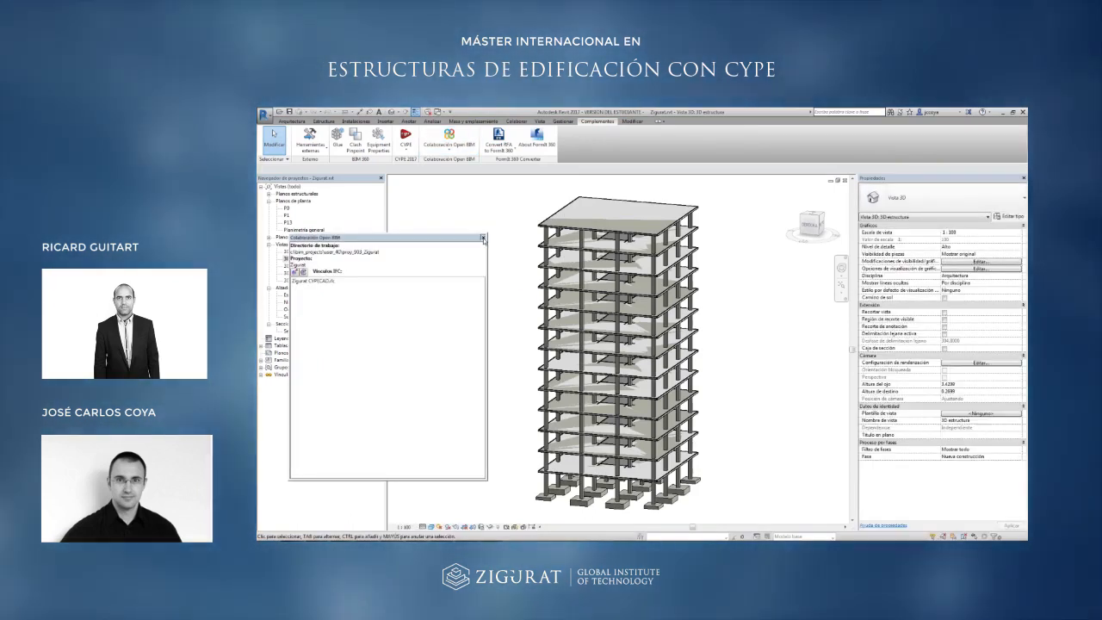
pyautogui.click(483, 239)
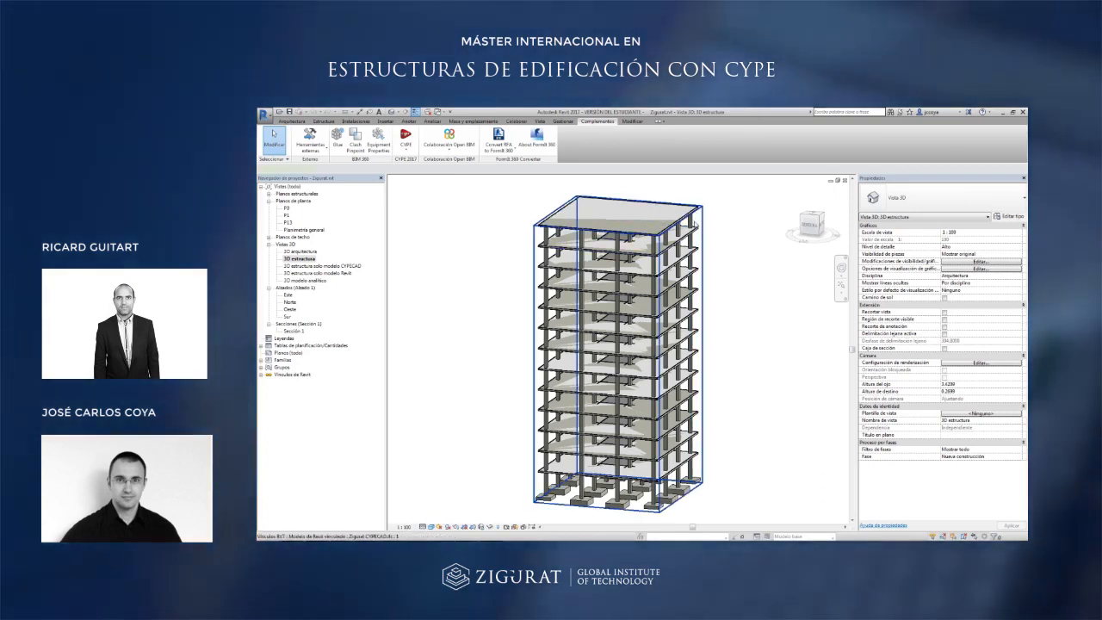
# Move the linked Zigurat CYPECAD model beside the Revit structure in the view 3D estructura, and undo the move.
pyautogui.click(694, 225)
pyautogui.press('Escape')
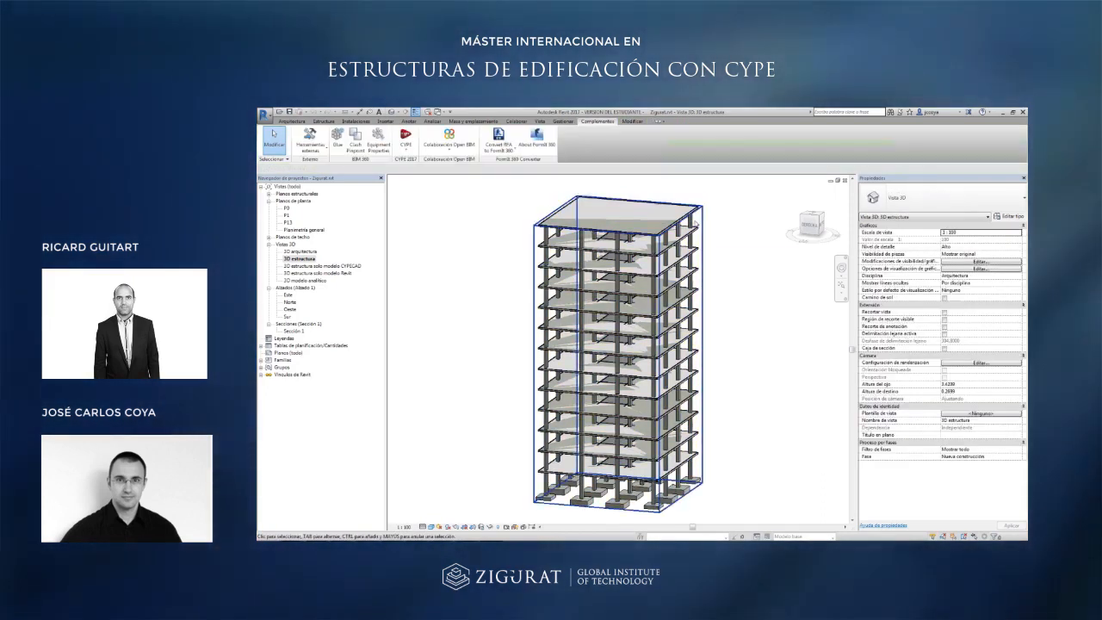
pyautogui.click(694, 224)
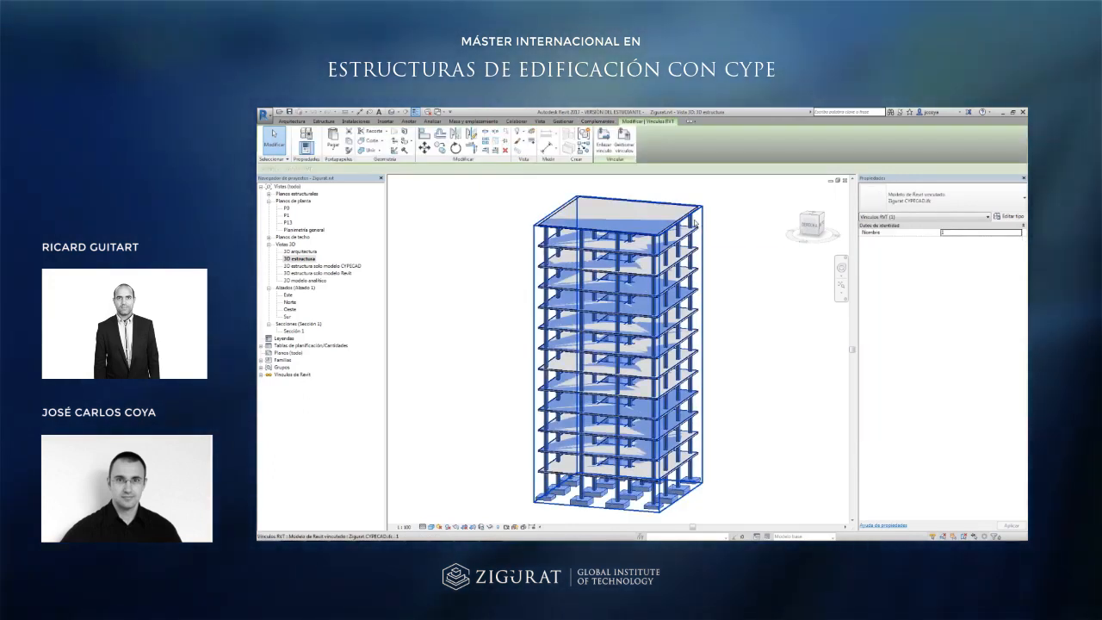
pyautogui.press('m')
pyautogui.press('v')
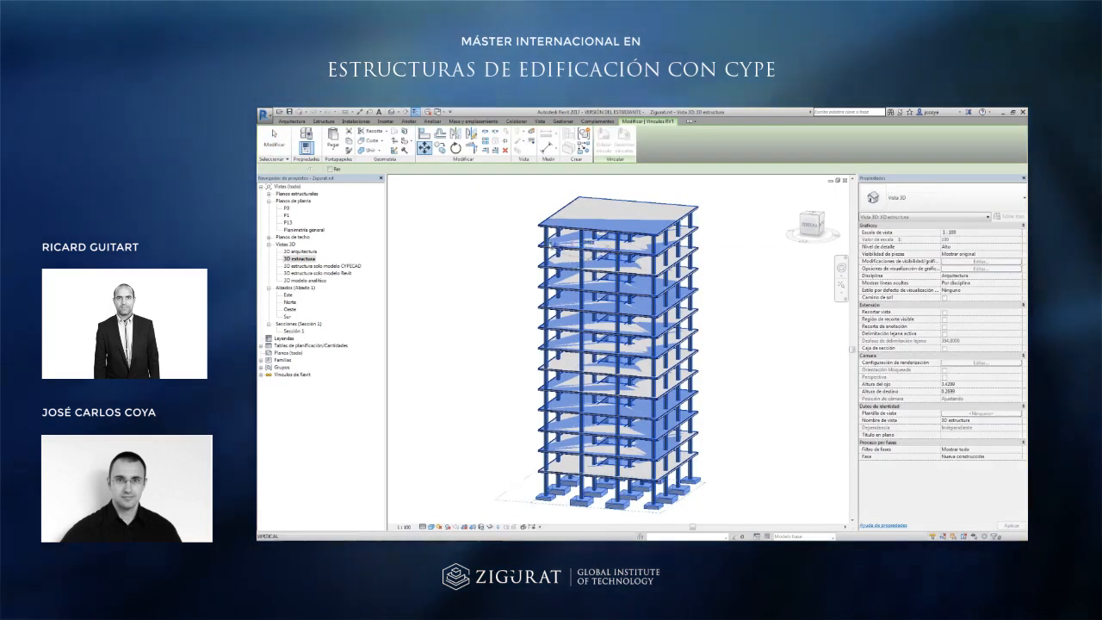
pyautogui.click(590, 239)
pyautogui.click(444, 255)
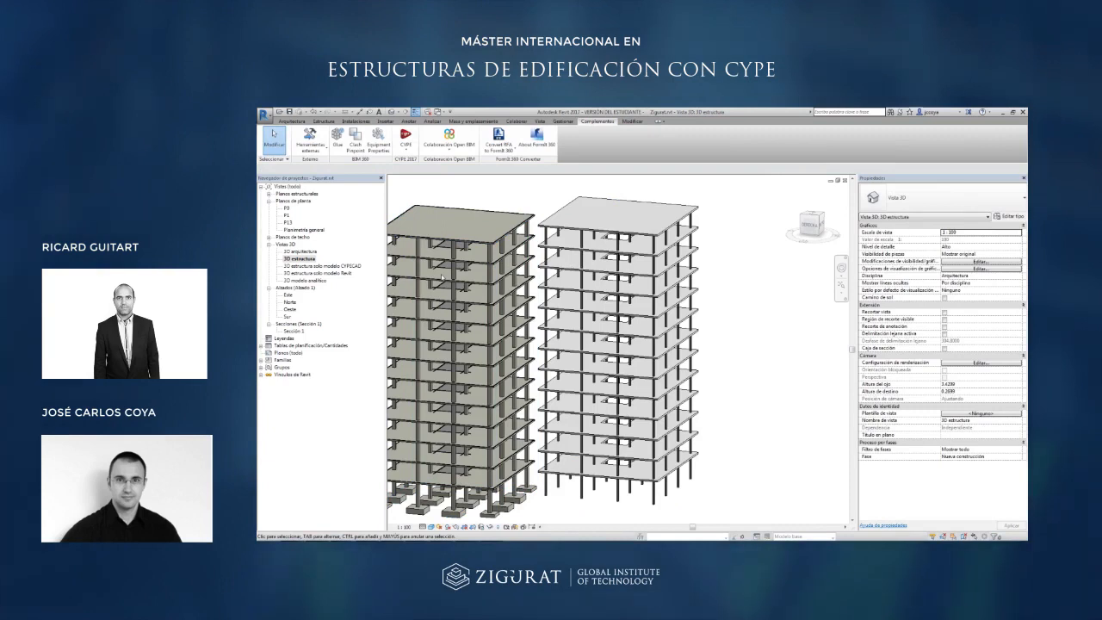
pyautogui.hotkey('ctrl', 'z')
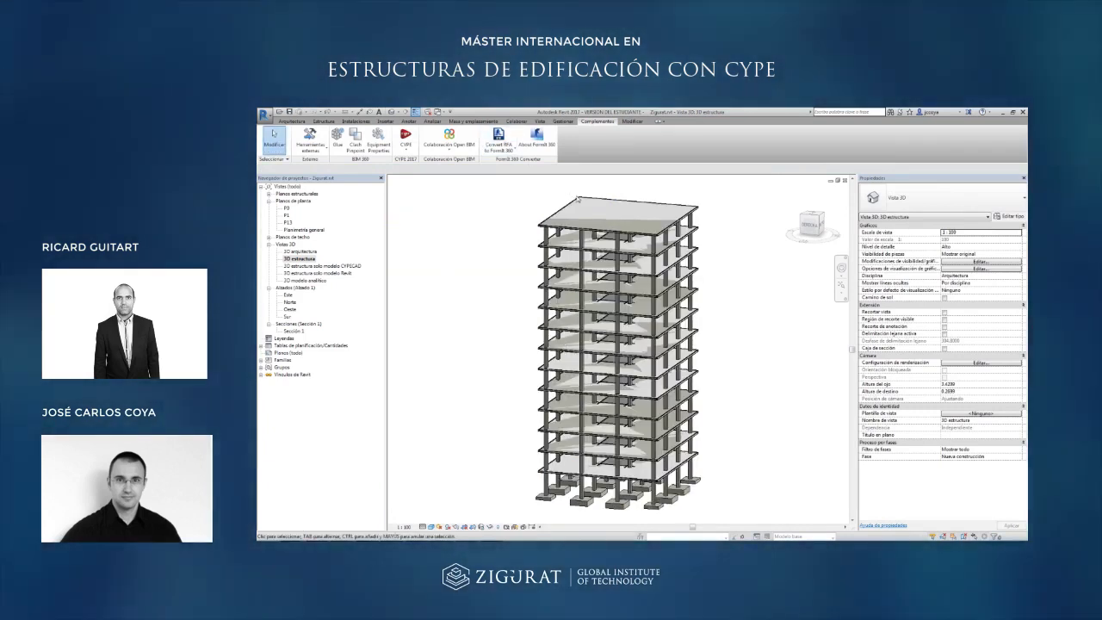
# Select the linked CYPECAD model to inspect it, and review its entry among the IFC links in Manage Links.
pyautogui.click(694, 223)
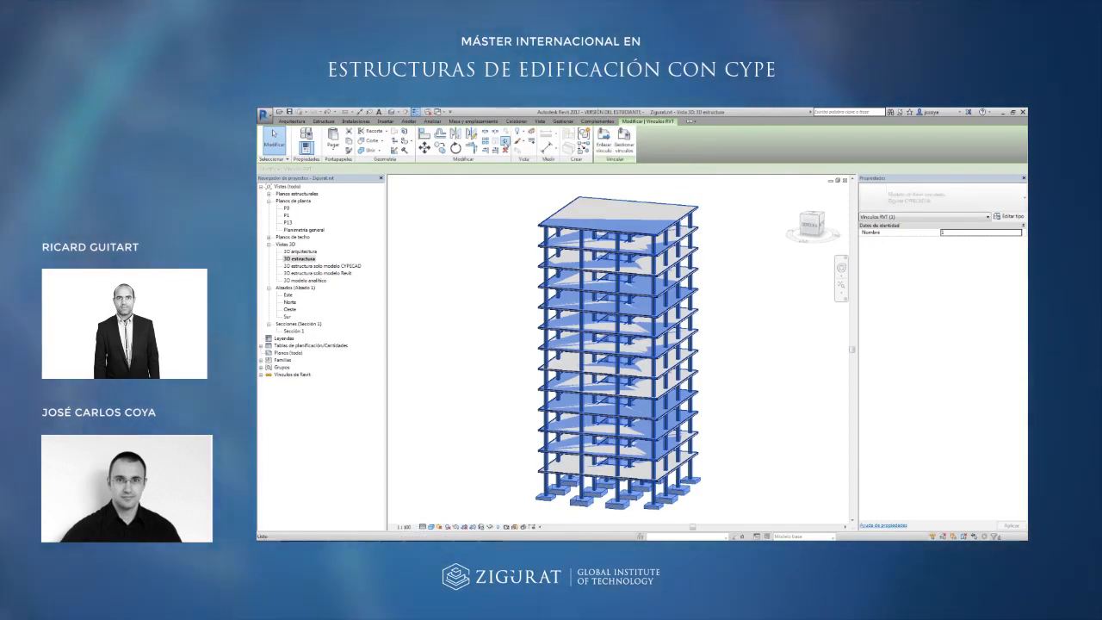
pyautogui.click(512, 241)
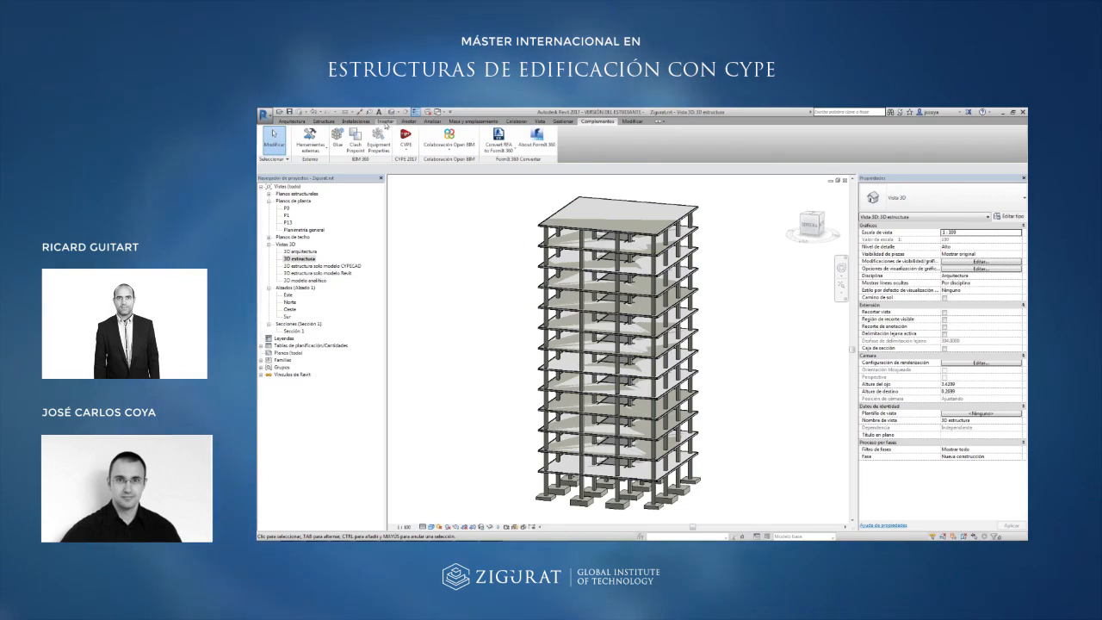
pyautogui.click(385, 122)
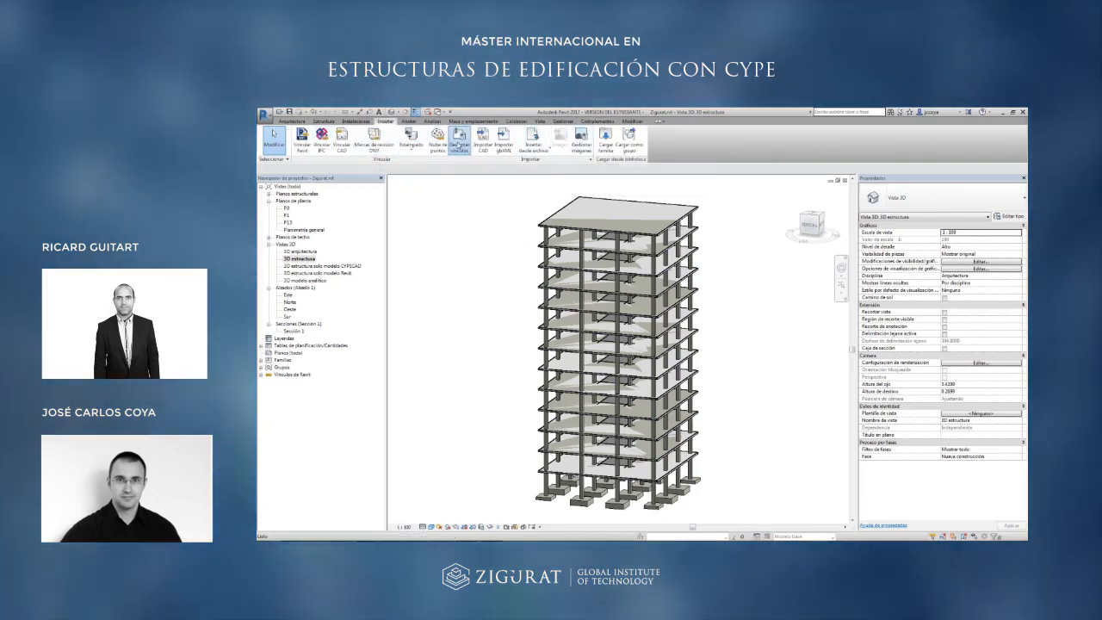
pyautogui.click(459, 145)
pyautogui.click(606, 306)
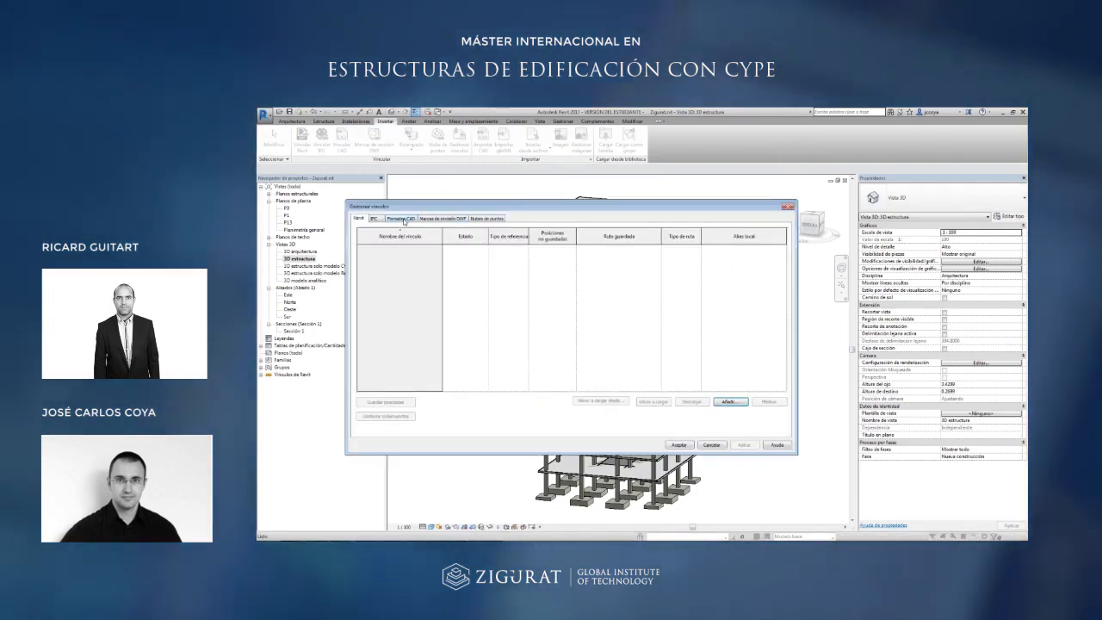
pyautogui.click(382, 221)
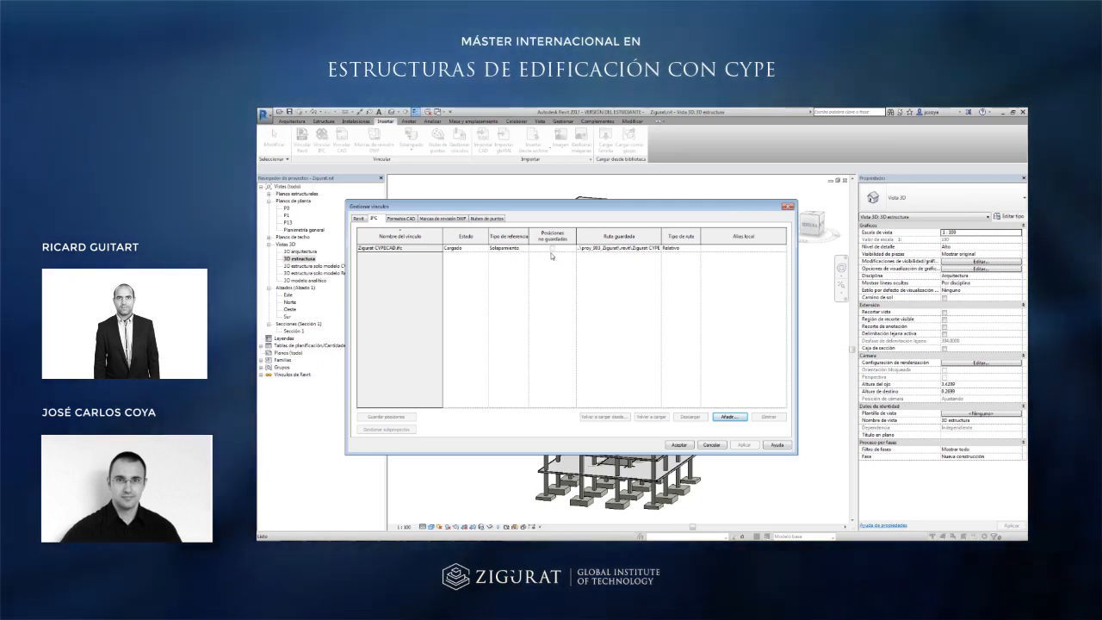
pyautogui.press('Escape')
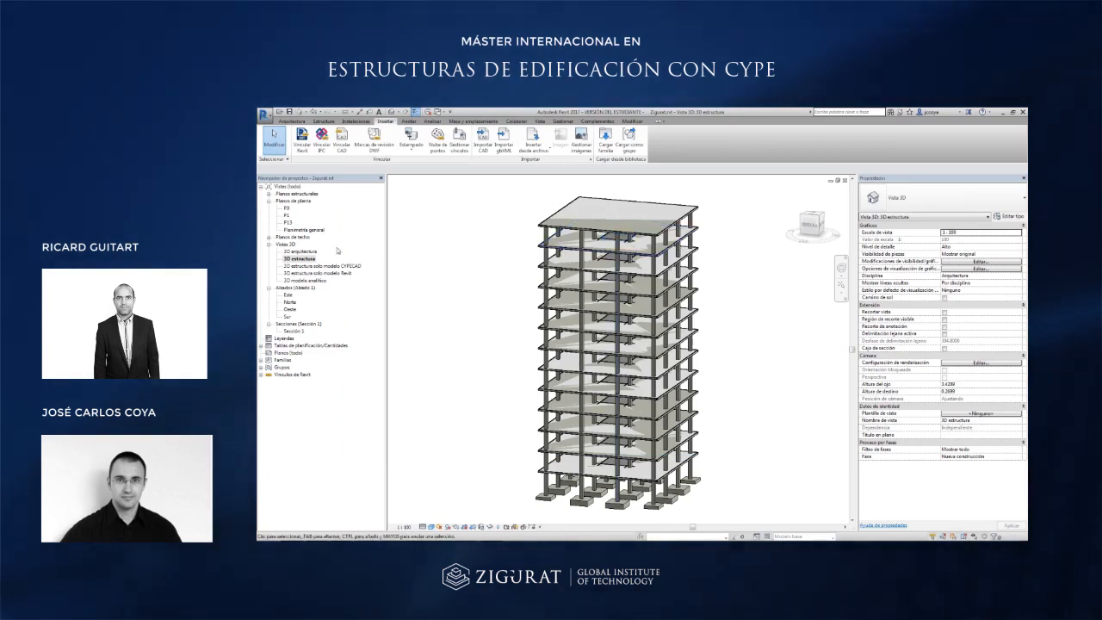
# Open the view 3D estructura solo modelo CYPECAD and inspect the linked structure on its own.
pyautogui.doubleClick(326, 266)
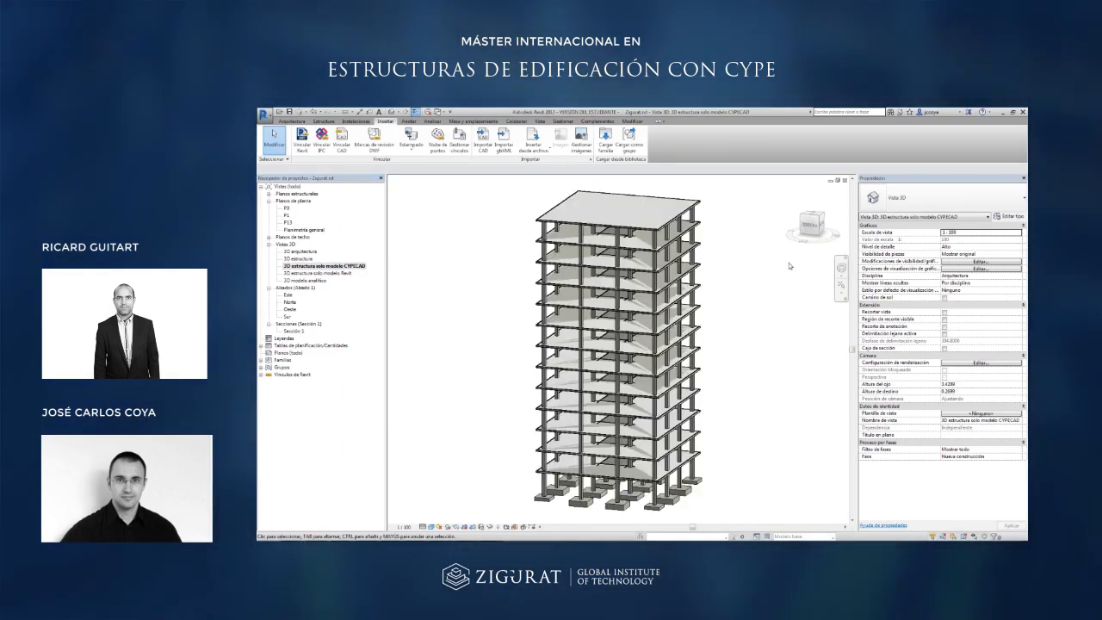
pyautogui.click(699, 207)
pyautogui.click(746, 213)
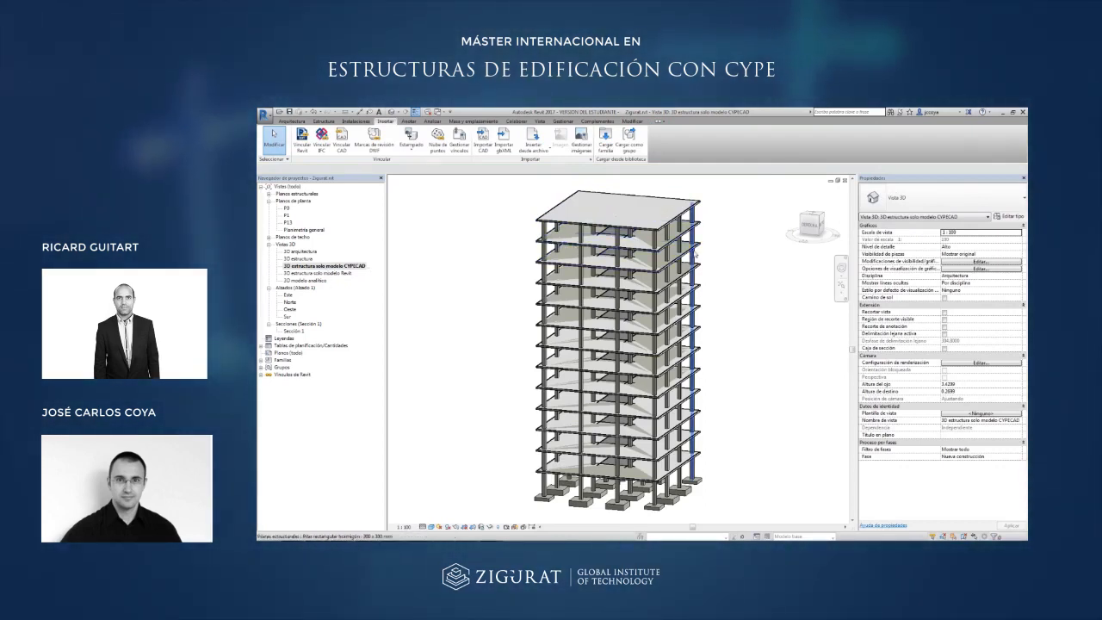
# In the visibility overrides of 3D modelo analítico, set the linked CYPECAD model's display to Personalizado, with its model categories customised.
pyautogui.click(302, 280)
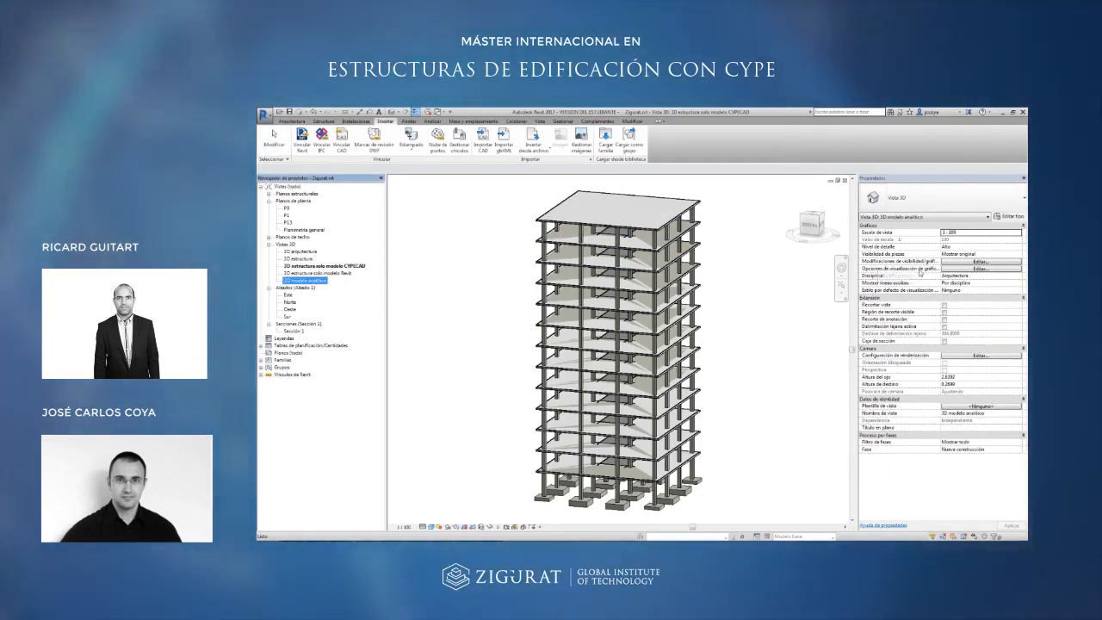
pyautogui.click(981, 261)
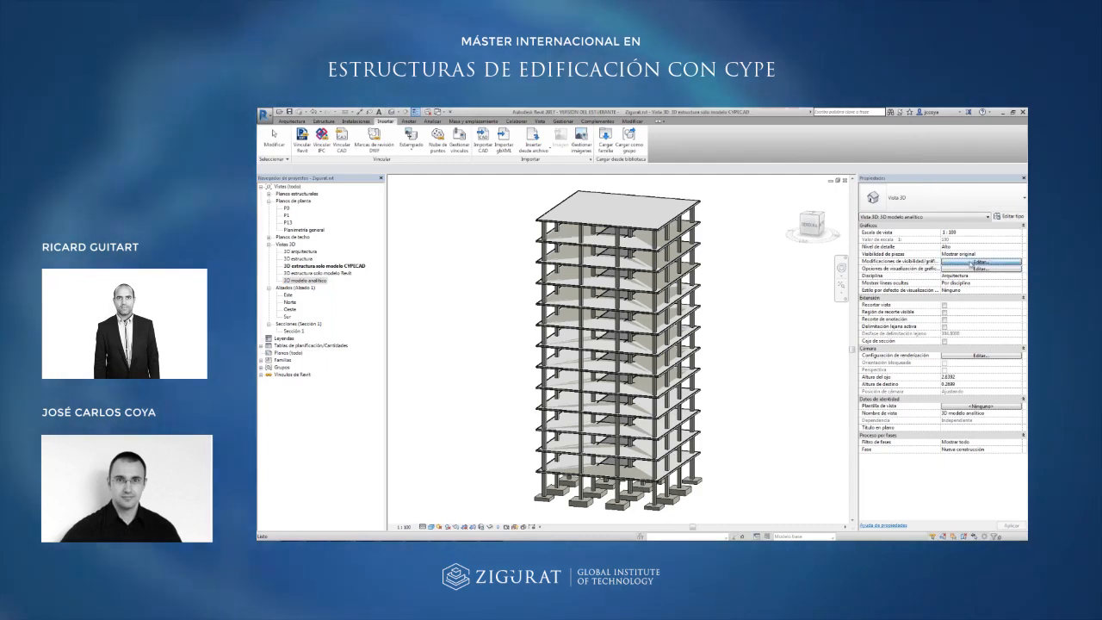
pyautogui.click(624, 209)
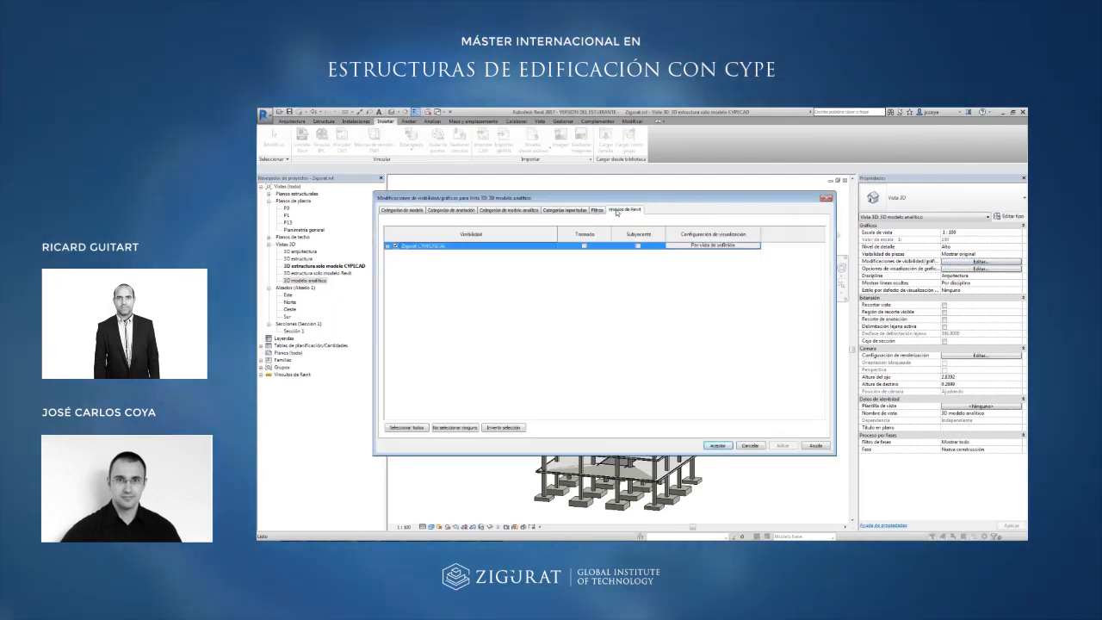
pyautogui.click(400, 210)
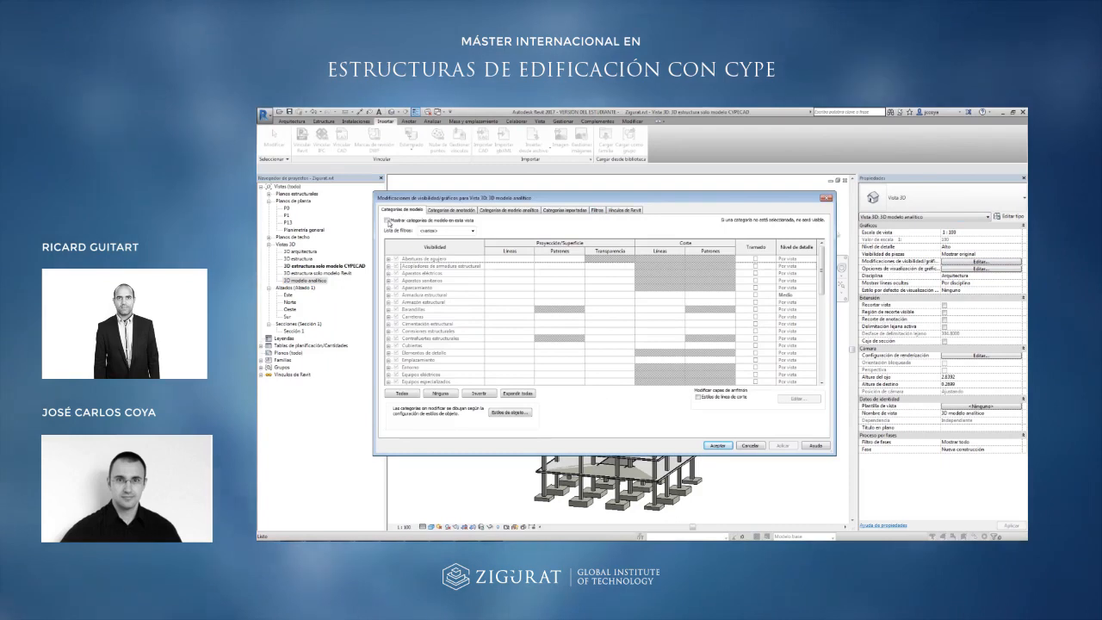
pyautogui.click(625, 209)
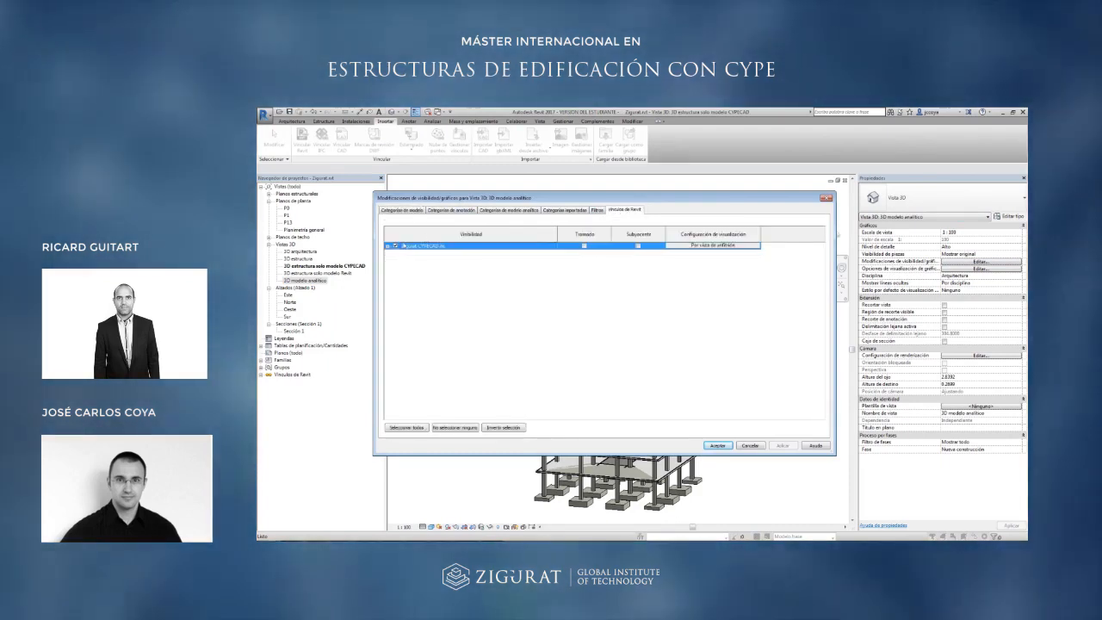
pyautogui.click(707, 246)
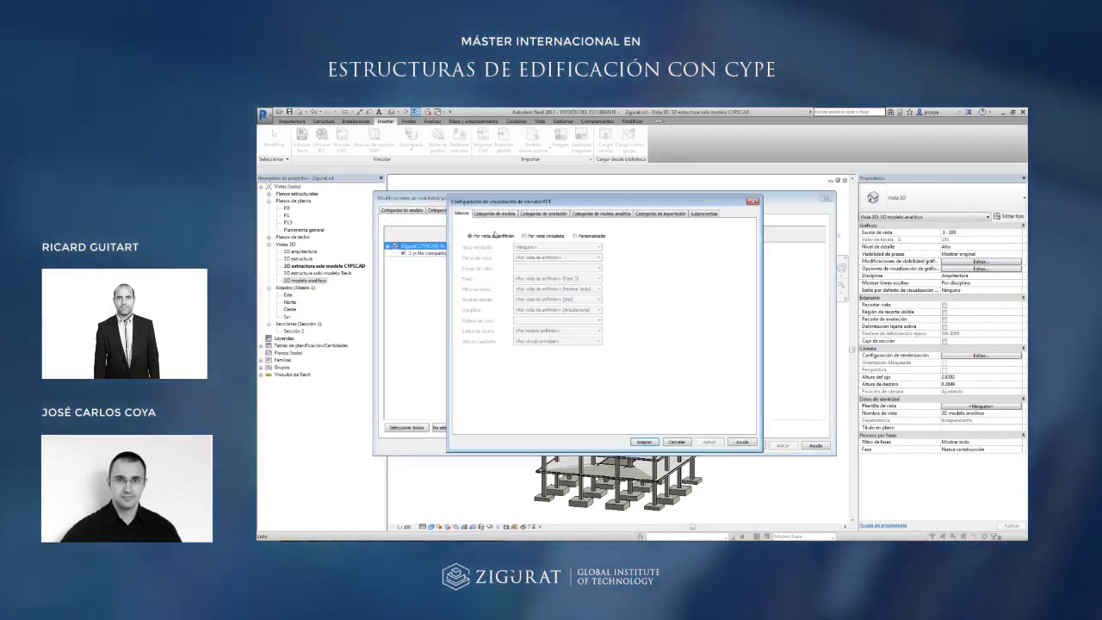
pyautogui.click(494, 212)
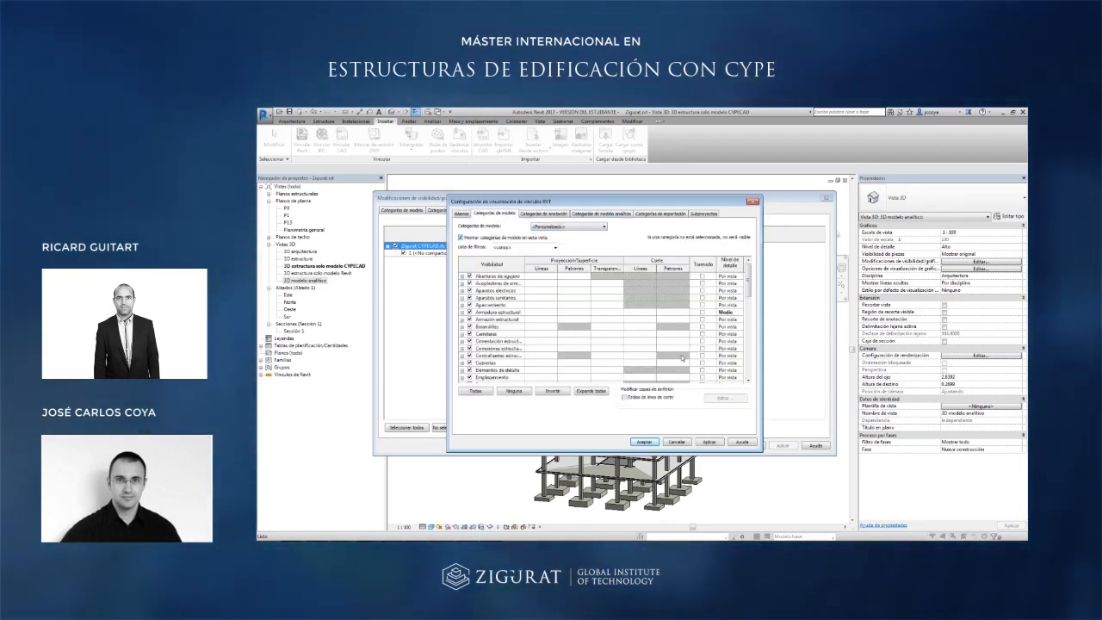
pyautogui.click(646, 442)
pyautogui.click(717, 446)
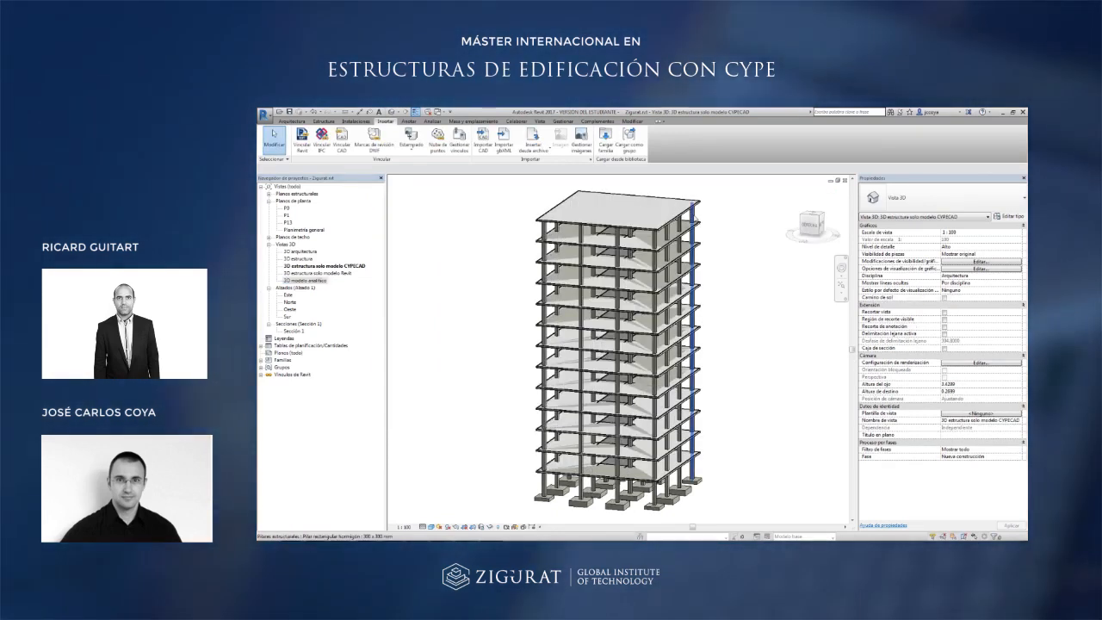
pyautogui.click(693, 231)
pyautogui.click(728, 230)
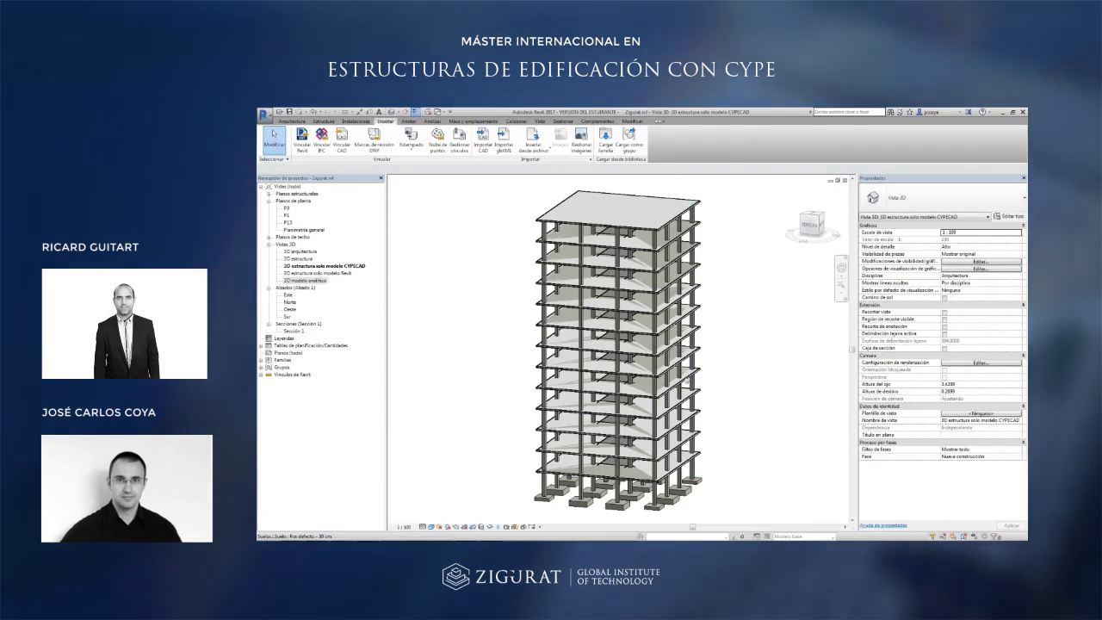
# Open the view 3D estructura solo modelo Revit and hide the linked Zigurat CYPECAD model in its visibility overrides.
pyautogui.doubleClick(323, 273)
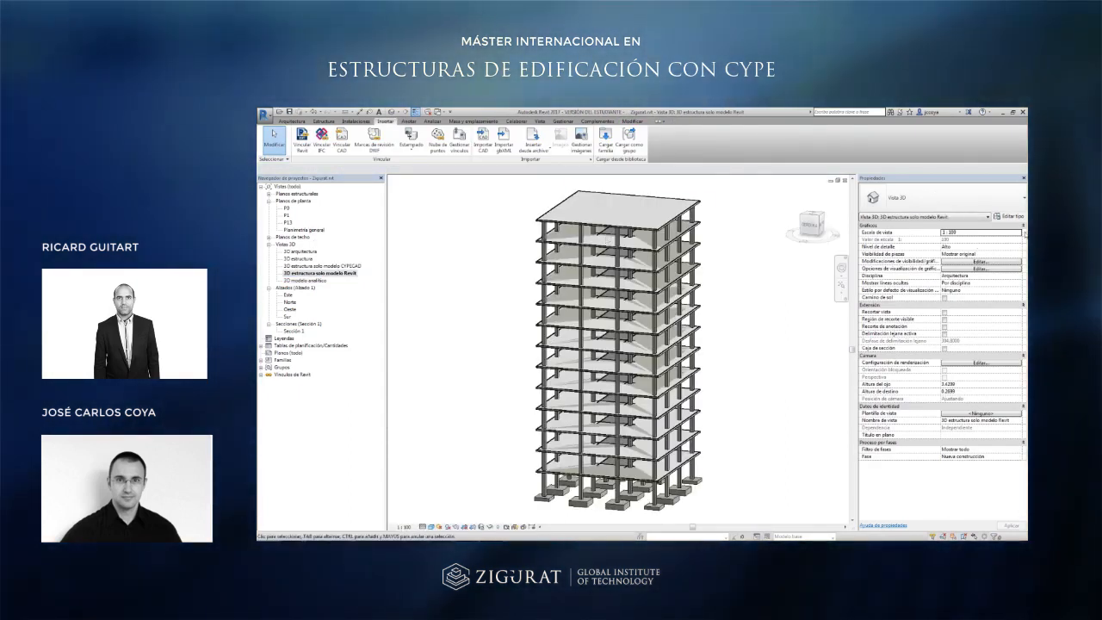
pyautogui.click(987, 261)
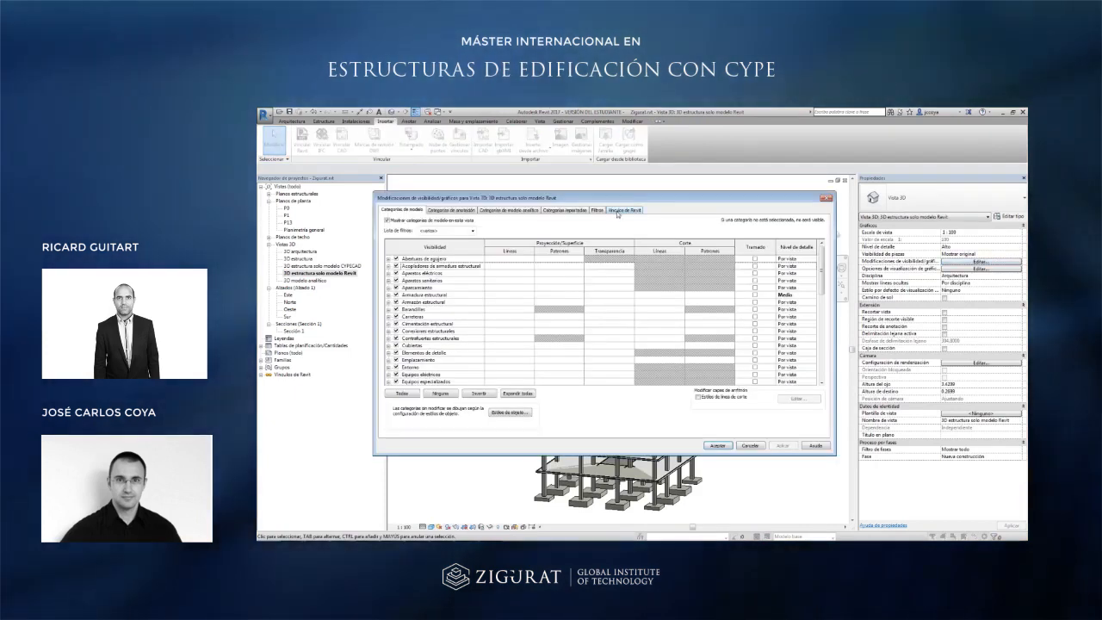
pyautogui.click(620, 212)
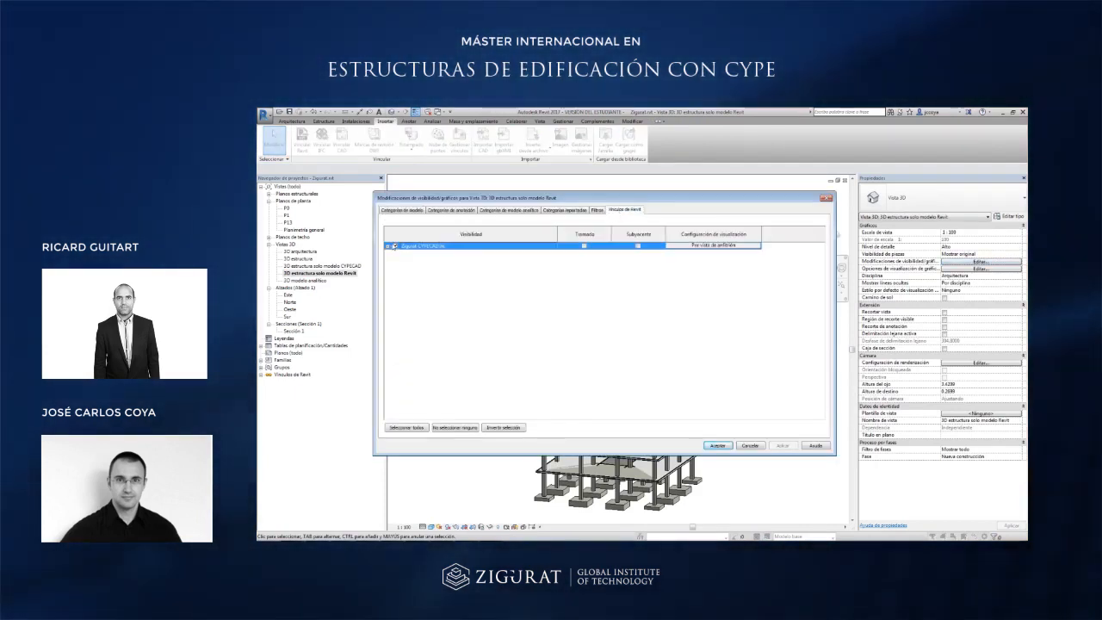
pyautogui.click(720, 445)
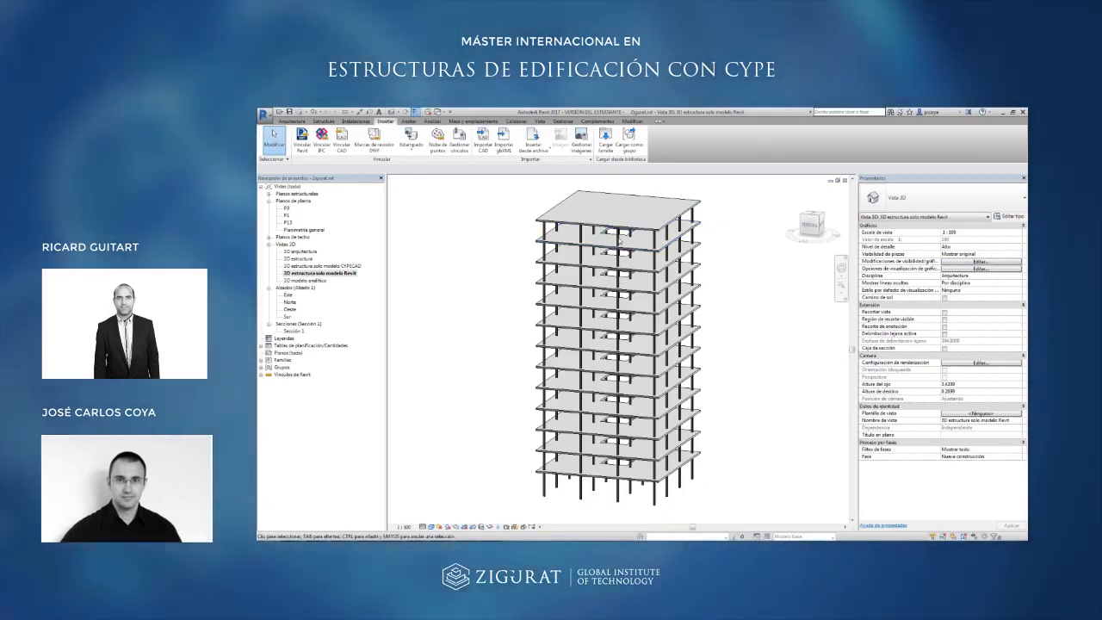
# Compare the columns in the view 3D estructura solo modelo Revit with those in 3D estructura solo modelo CYPECAD.
pyautogui.scroll(5, 568, 233)
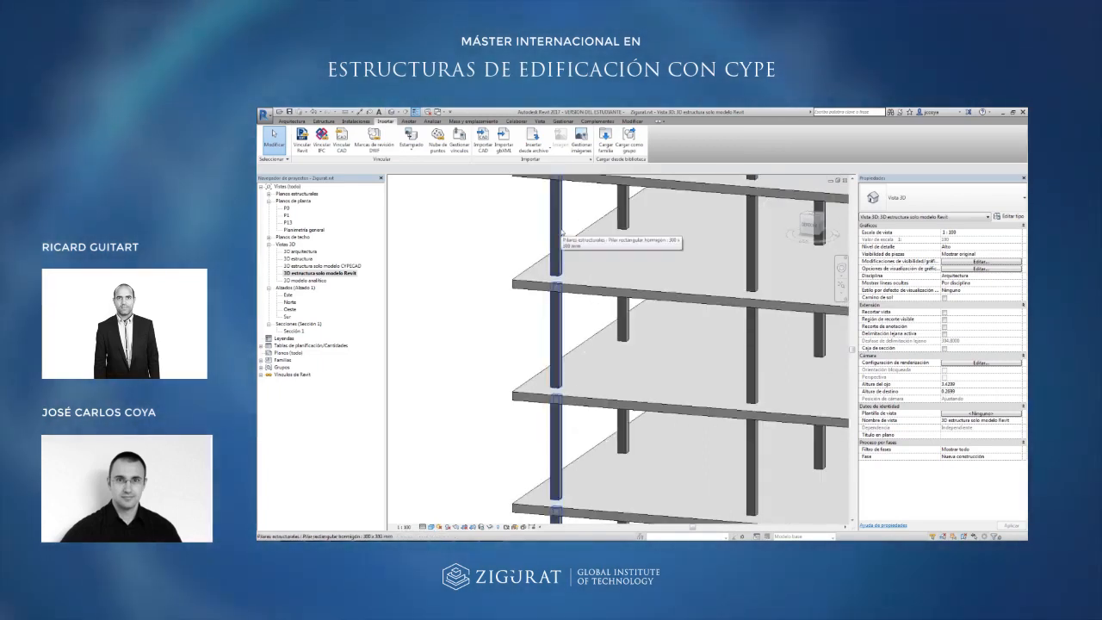
pyautogui.doubleClick(323, 266)
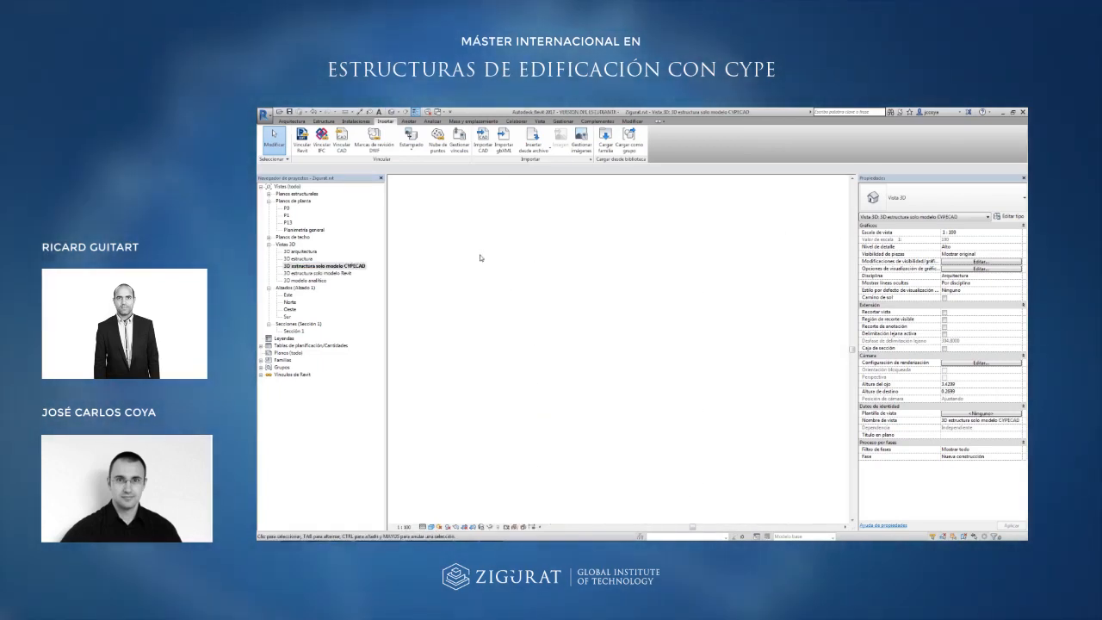
pyautogui.scroll(6, 553, 248)
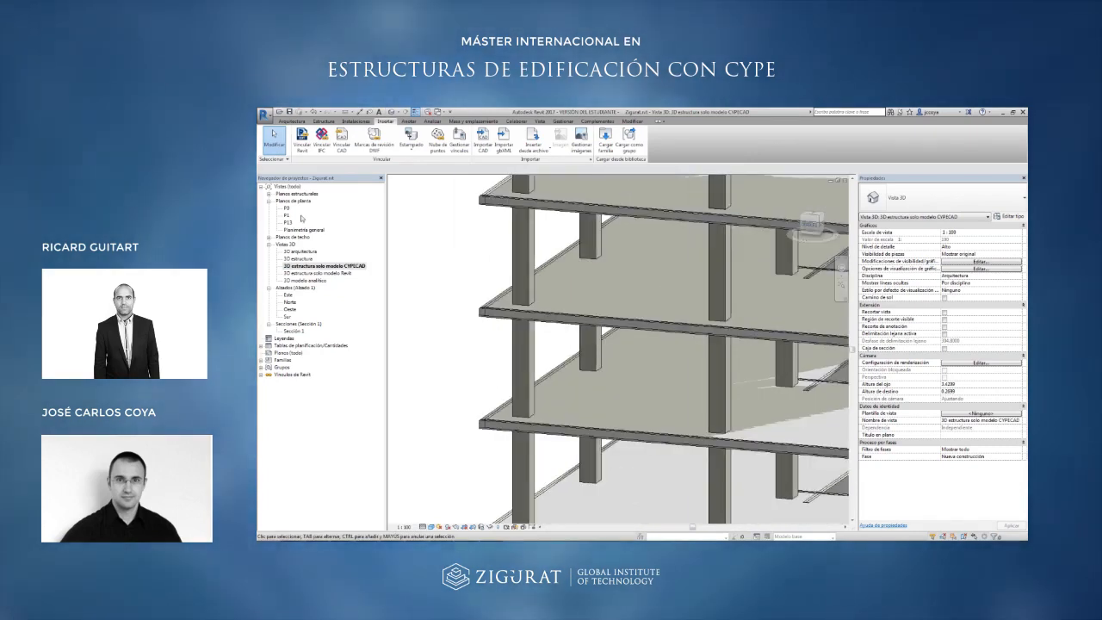
# Inspect the overlapping Revit and CYPECAD columns in floor plan P0, and look over plan P13 and the view 3D estructura.
pyautogui.doubleClick(287, 208)
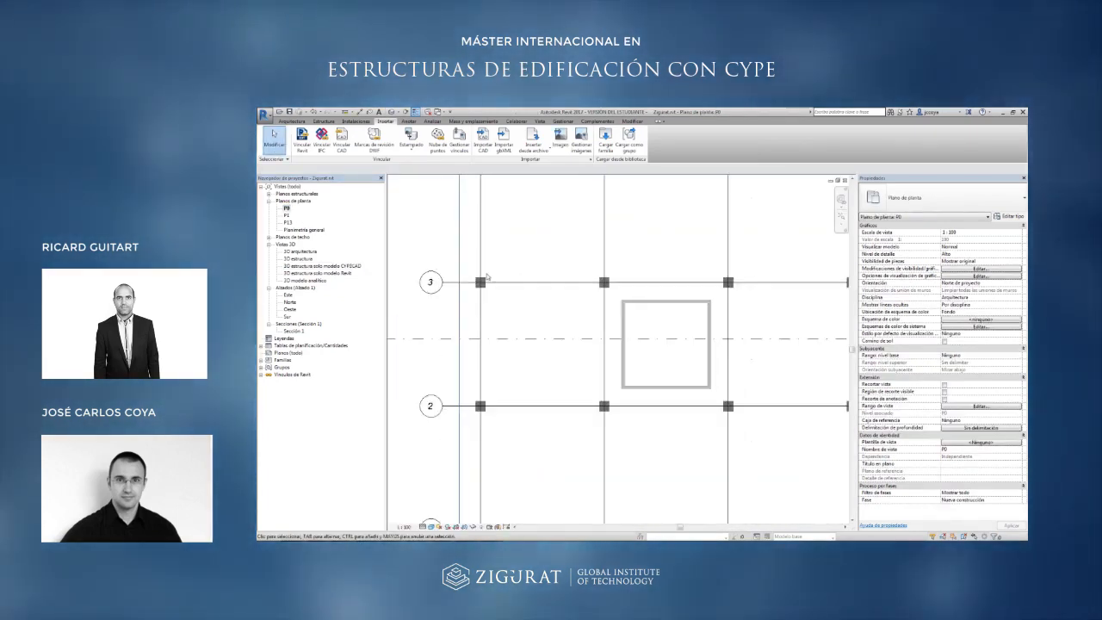
pyautogui.scroll(-3, 487, 277)
pyautogui.scroll(4, 571, 206)
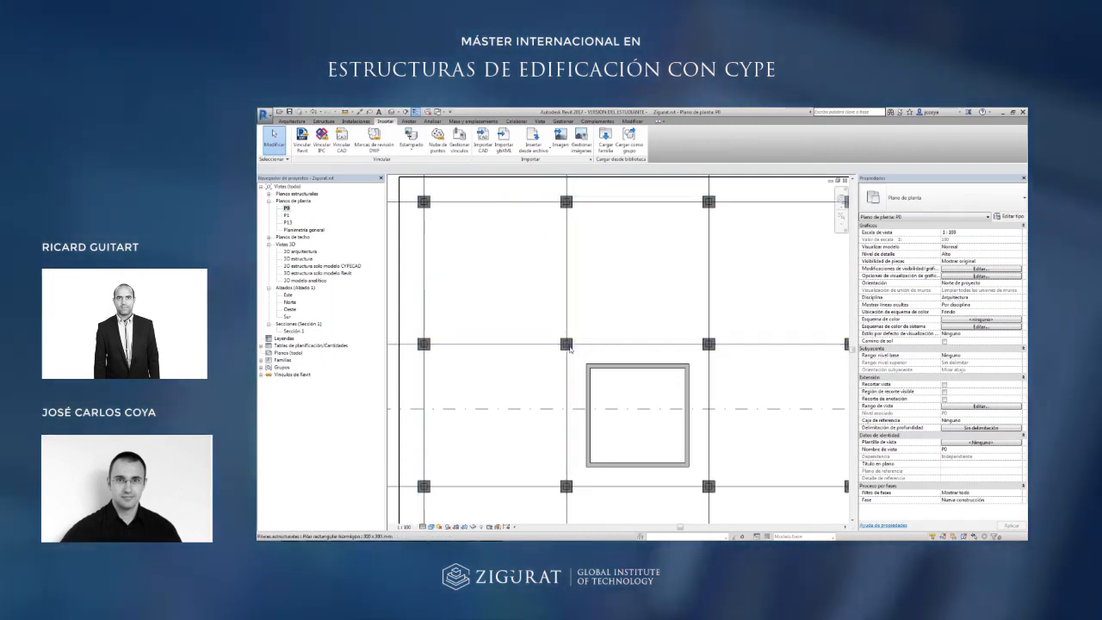
pyautogui.scroll(3, 569, 347)
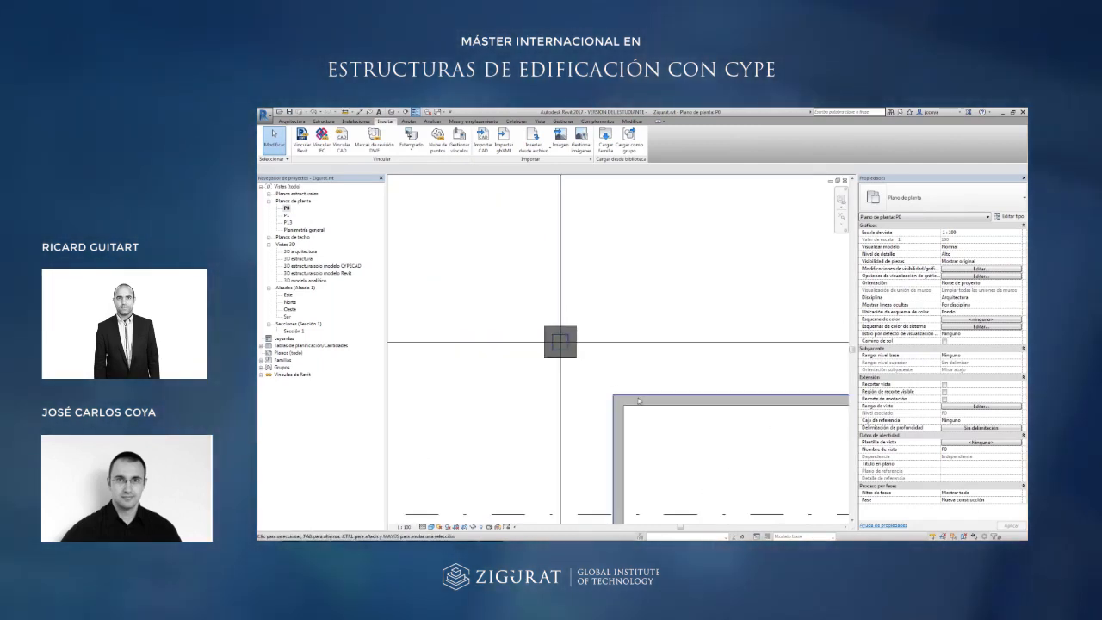
pyautogui.scroll(-5, 568, 344)
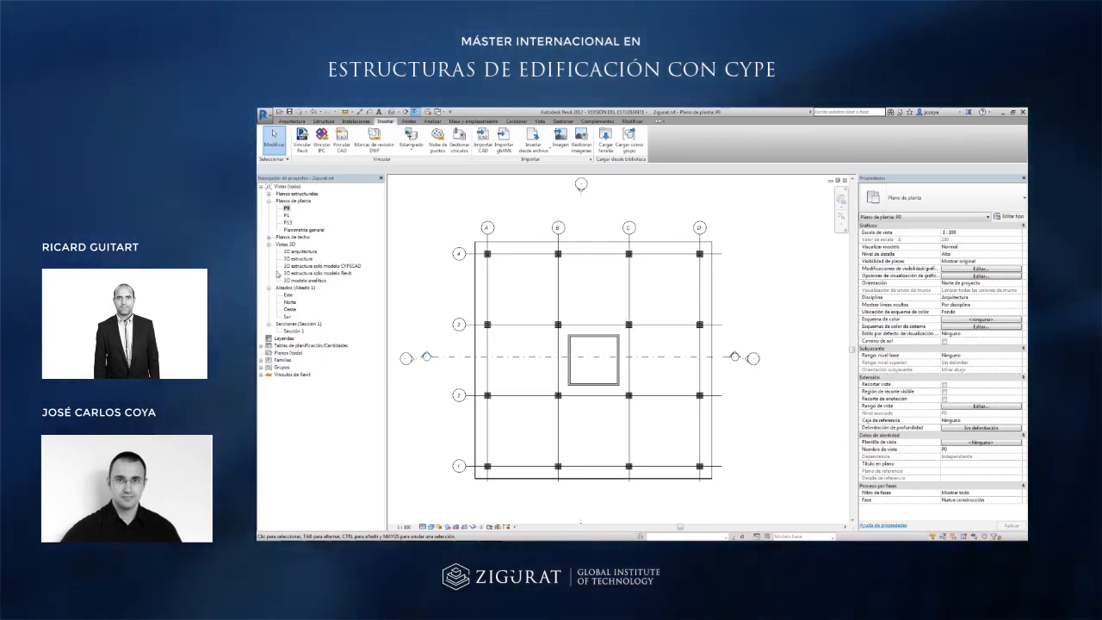
pyautogui.doubleClick(288, 222)
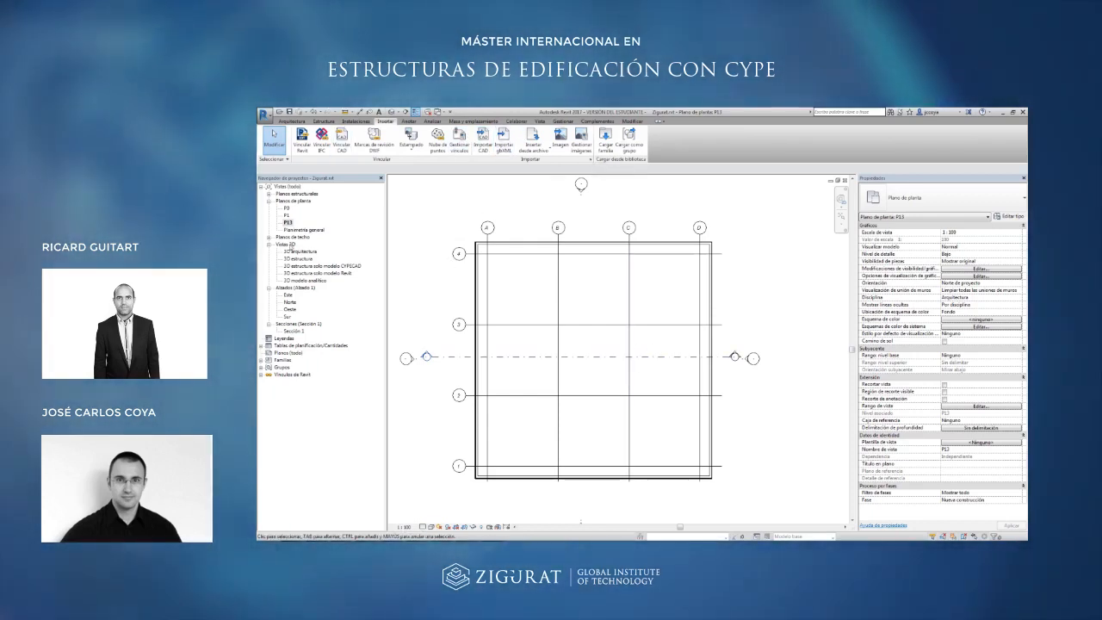
pyautogui.doubleClick(299, 258)
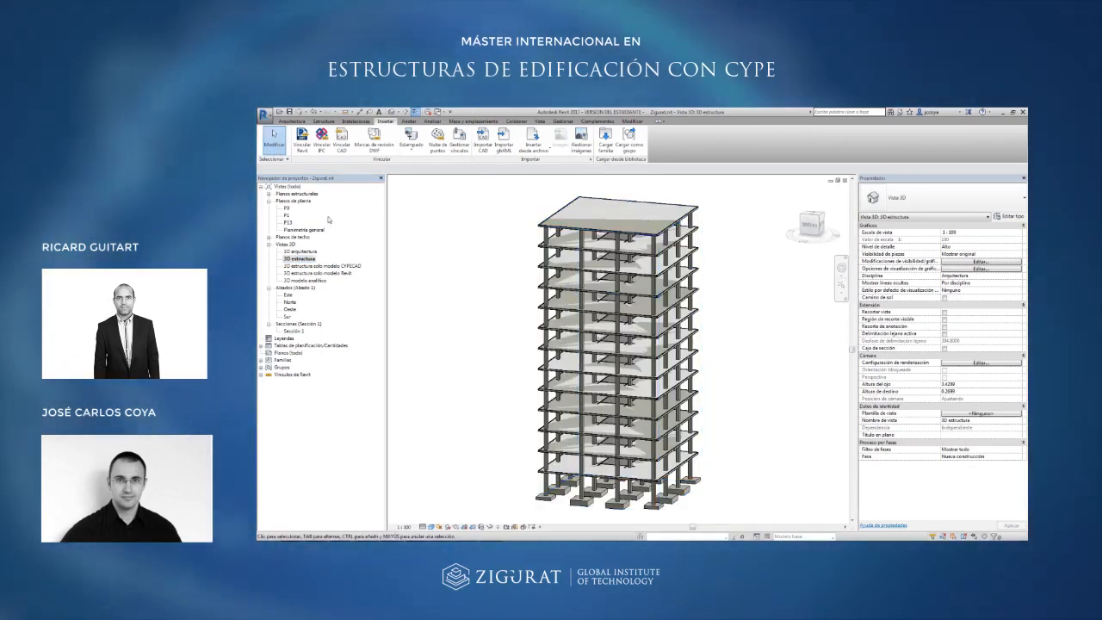
# In floor plan P13, start a shaft opening and sketch its rectangular boundary between grids C and D, and 2 and 3.
pyautogui.click(288, 223)
pyautogui.doubleClick(287, 222)
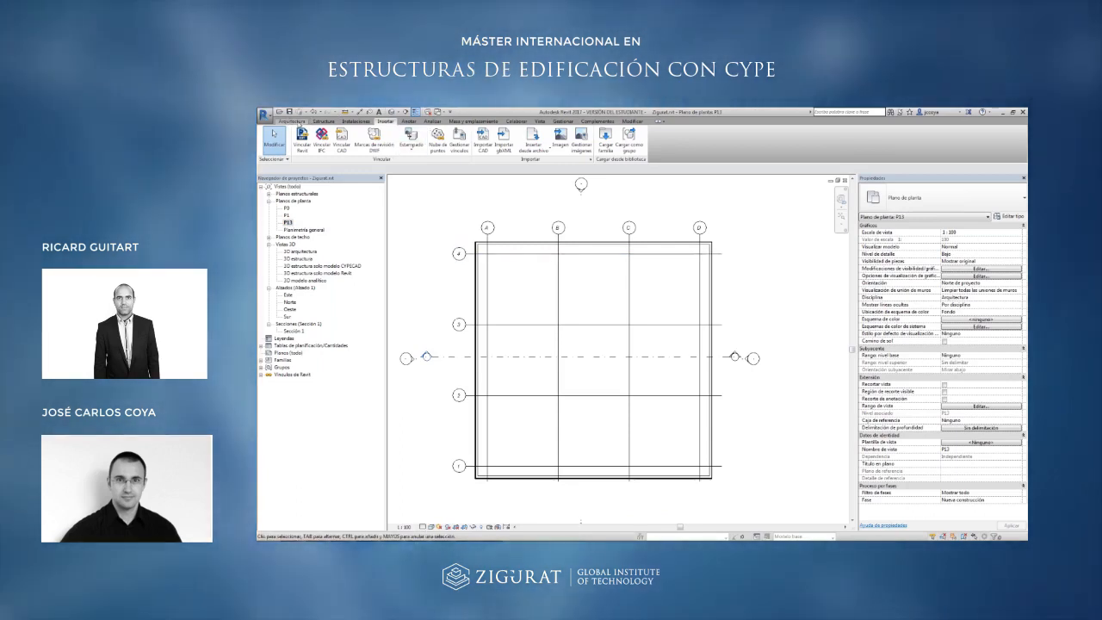
pyautogui.click(292, 122)
pyautogui.click(868, 144)
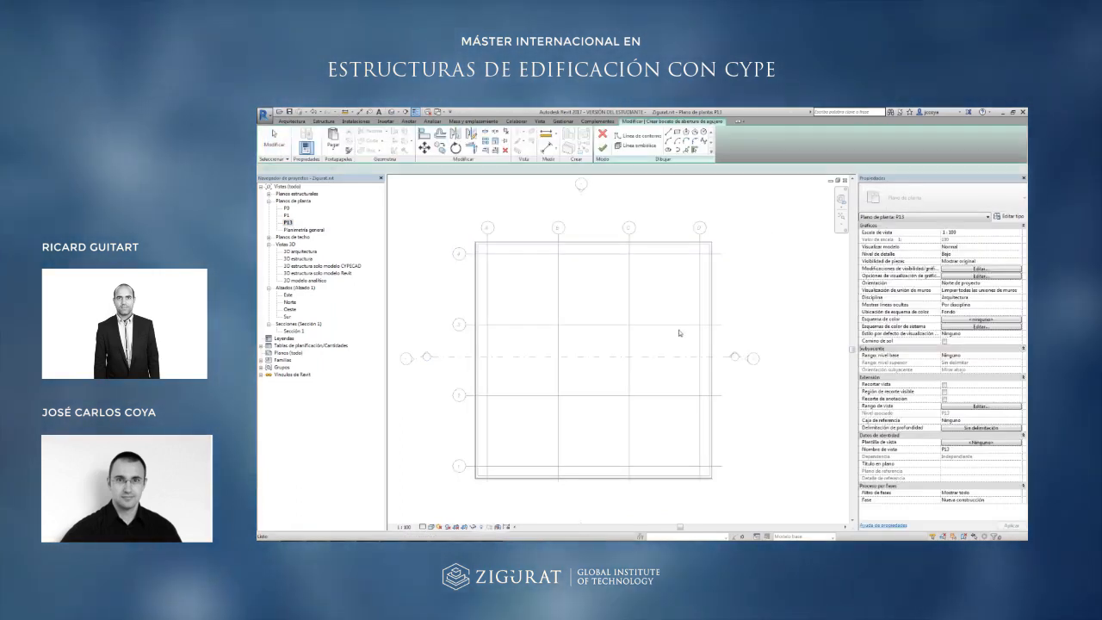
pyautogui.click(642, 346)
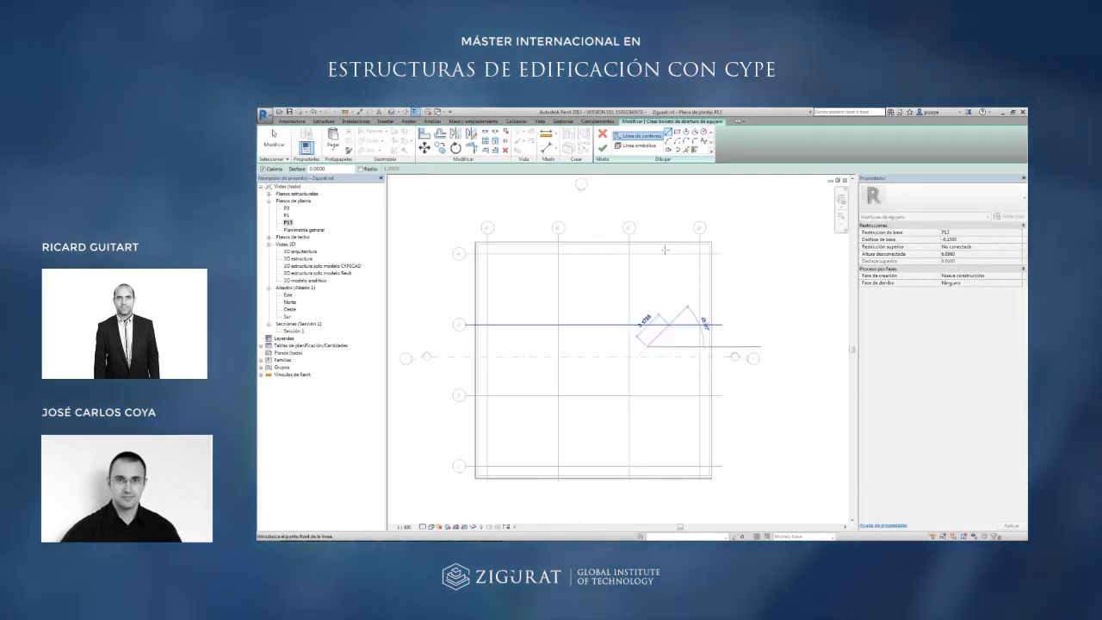
pyautogui.click(677, 132)
pyautogui.click(654, 347)
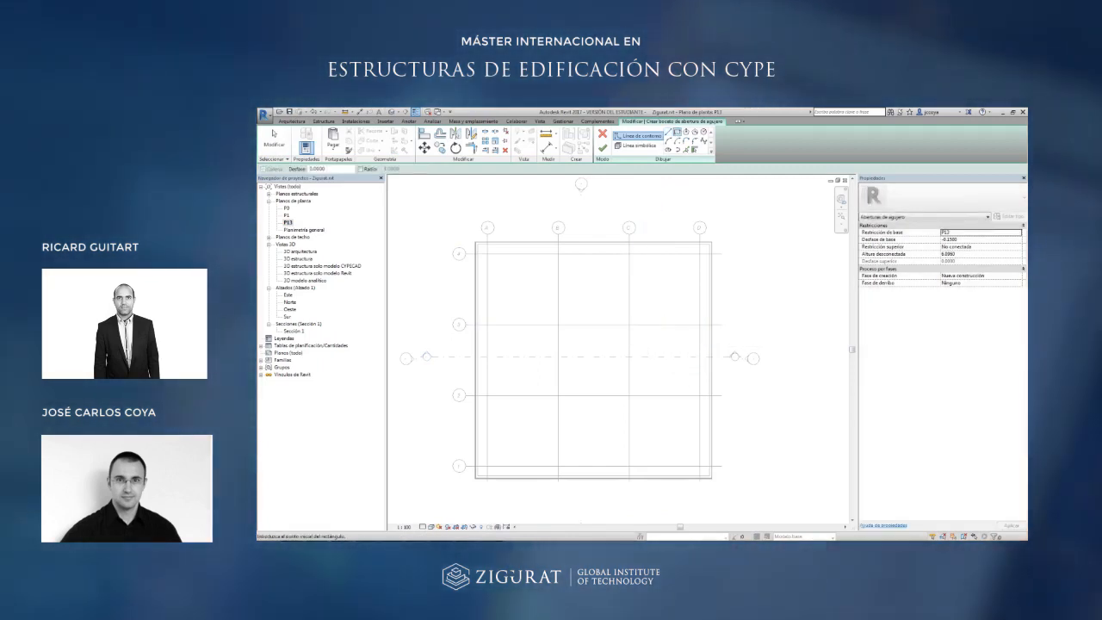
pyautogui.click(681, 371)
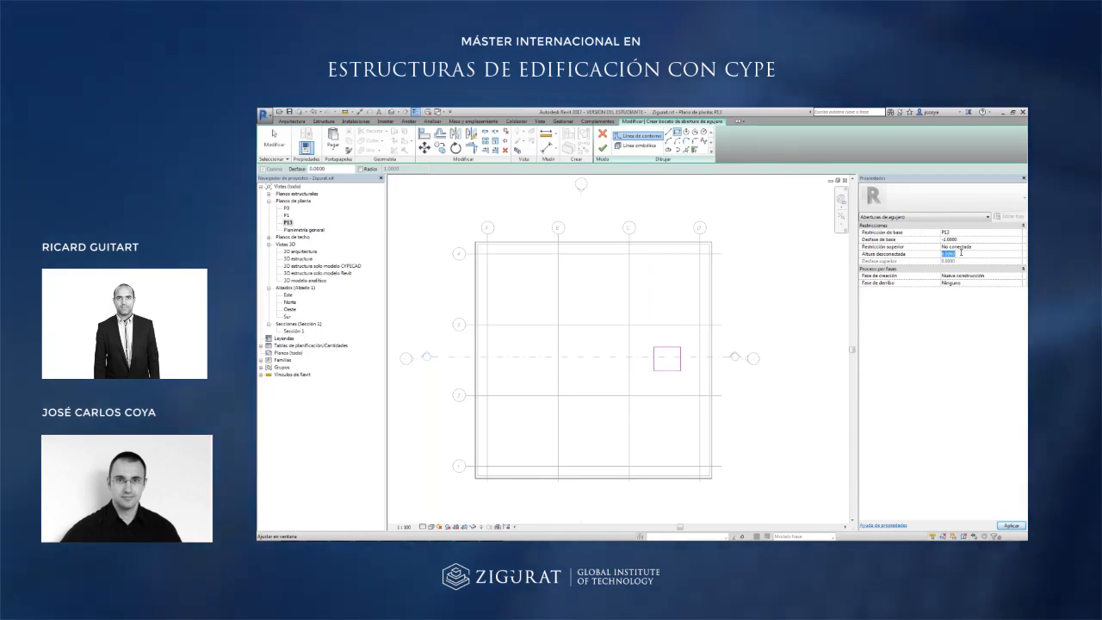
# Set the shaft opening's base offset to -1 and unconnected height to 2, and finish the sketch.
pyautogui.write('2')
pyautogui.press('Return')
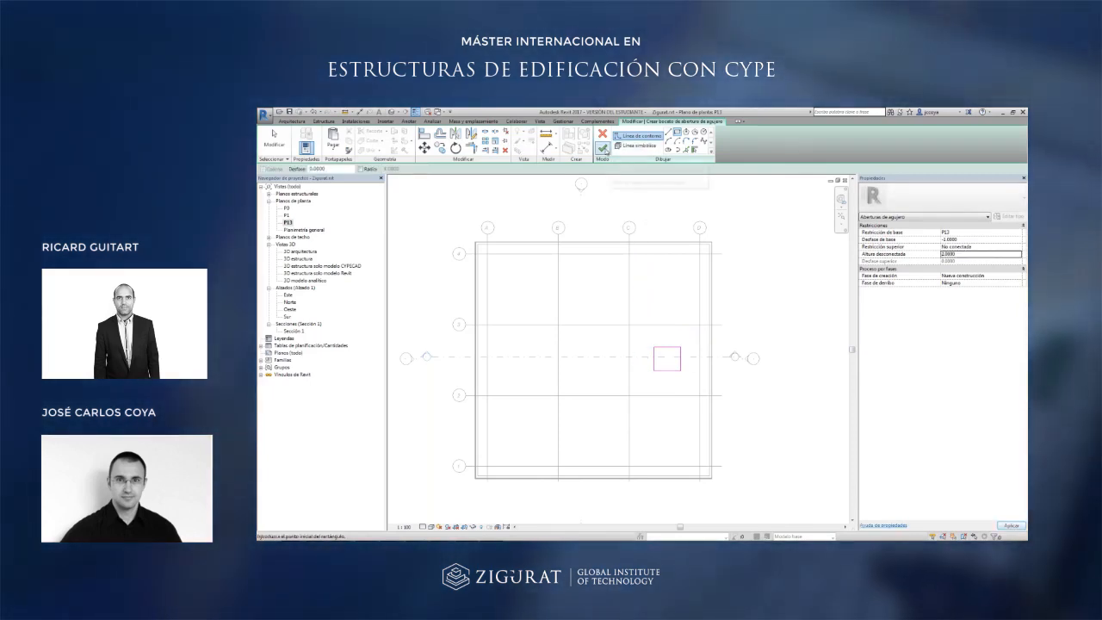
pyautogui.click(603, 149)
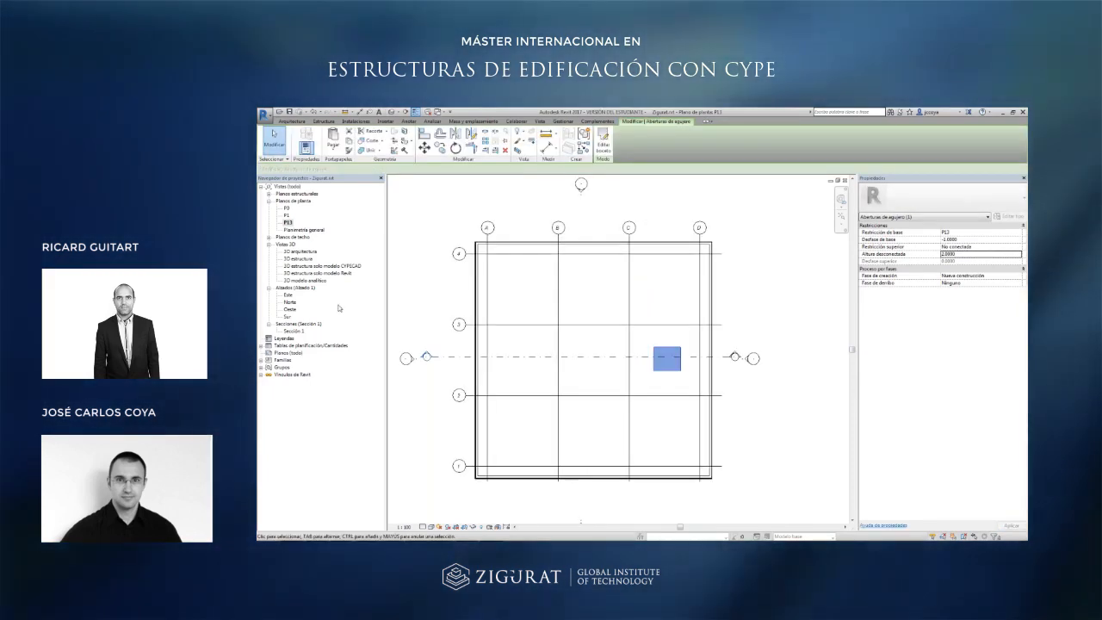
# In the elevation Sur, extend the shaft opening to a height of about 2.2 m and display the view in wireframe.
pyautogui.doubleClick(288, 317)
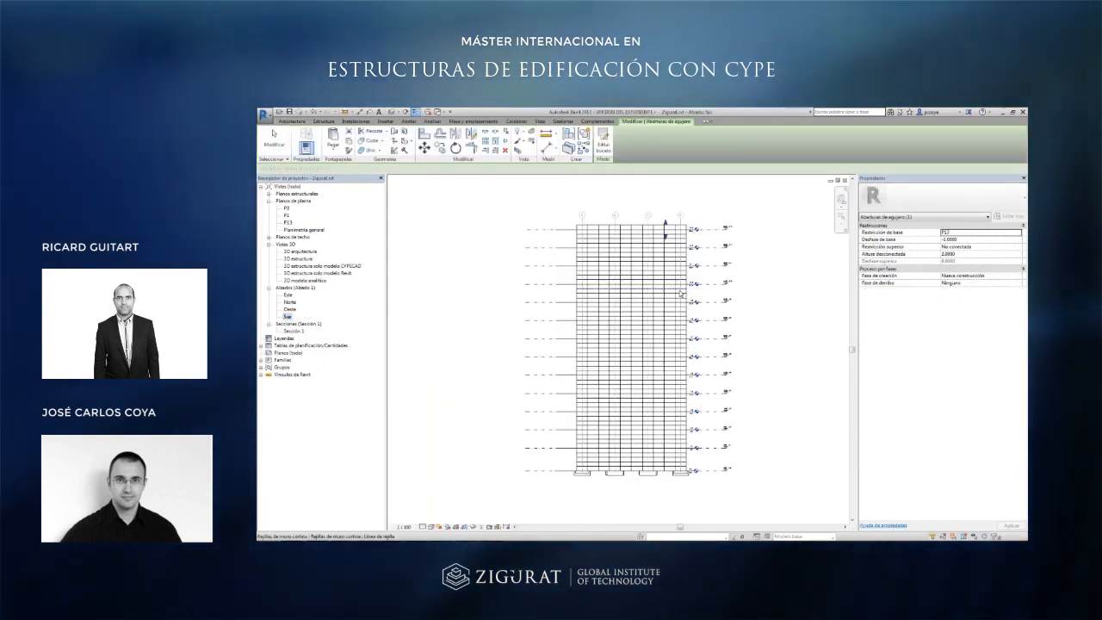
pyautogui.scroll(3, 681, 216)
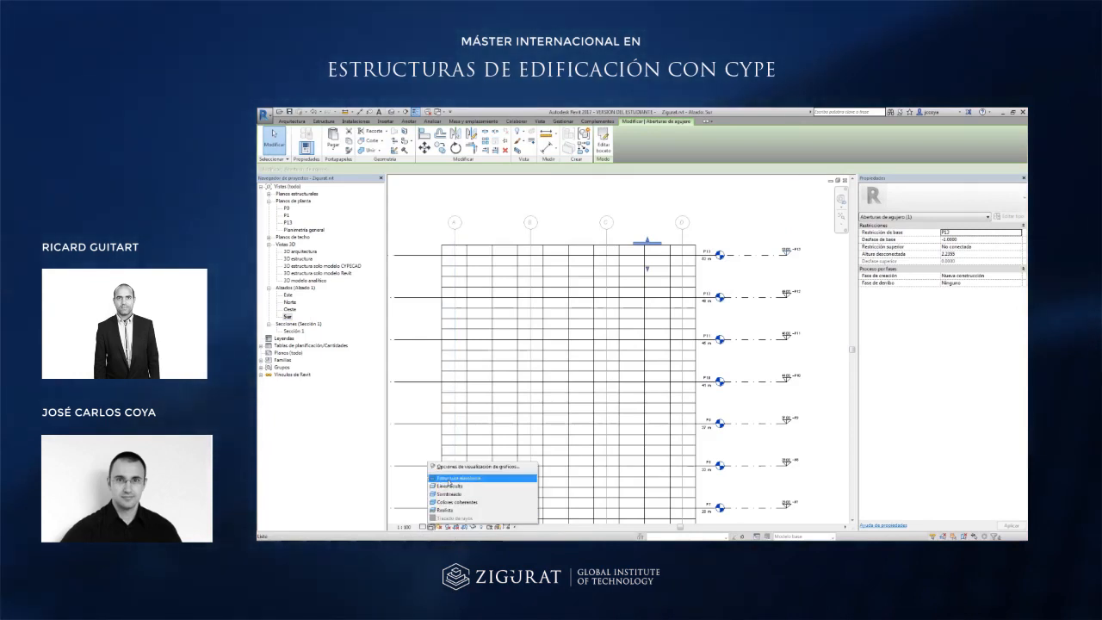
pyautogui.scroll(2, 656, 245)
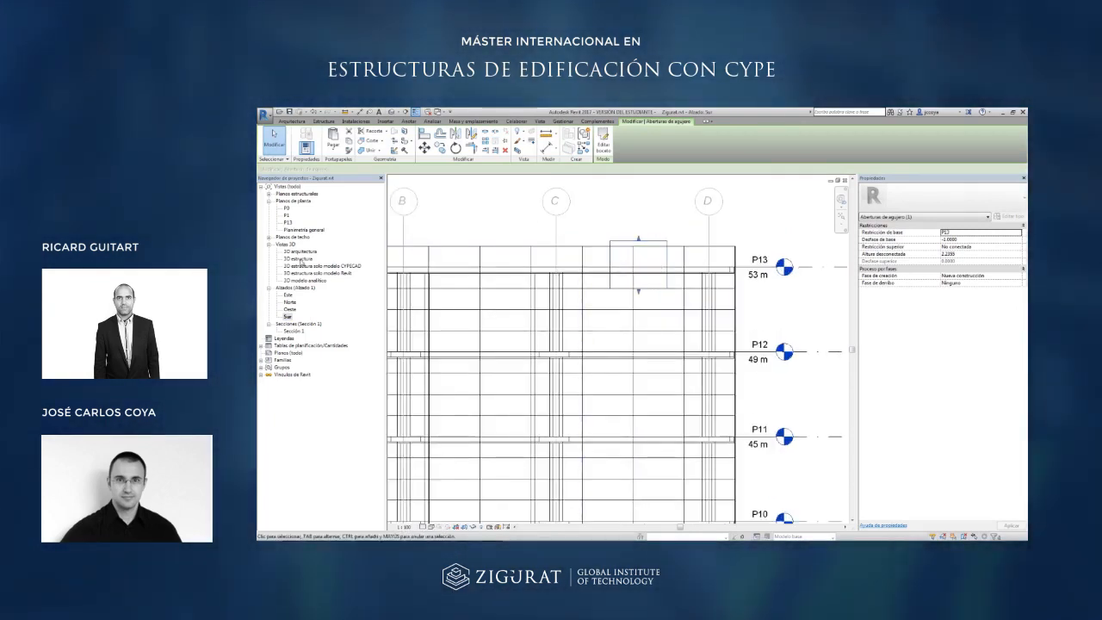
# Check the shaft opening through the top slab in the views 3D estructura and 3D estructura solo modelo Revit.
pyautogui.click(299, 258)
pyautogui.doubleClick(301, 259)
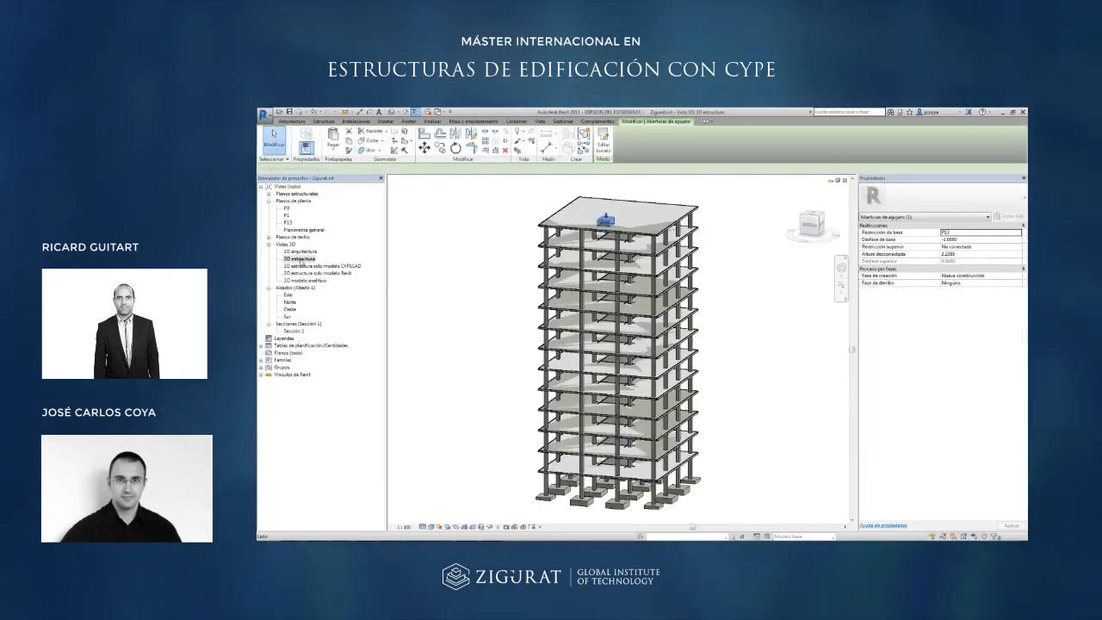
pyautogui.doubleClick(315, 272)
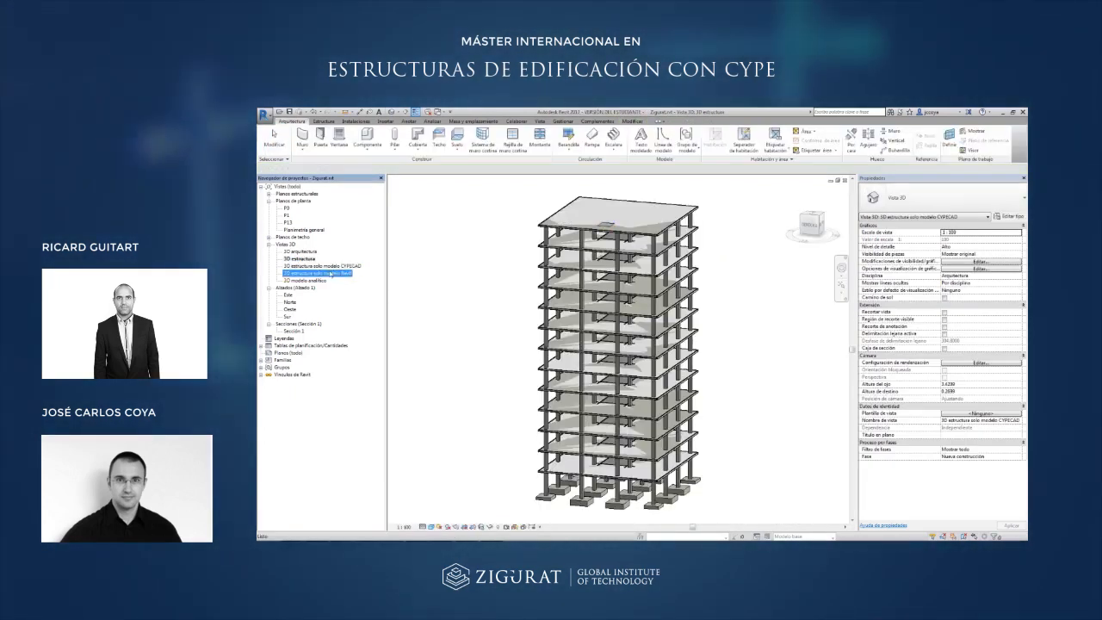
pyautogui.scroll(-1, 573, 357)
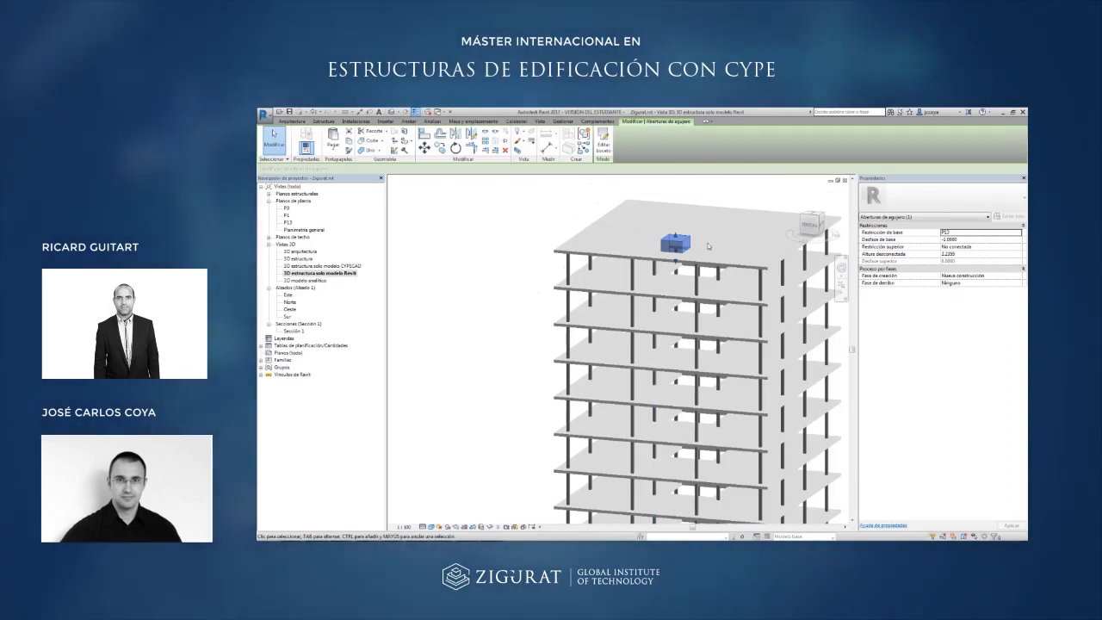
# Deselect the shaft opening and re-export the Revit model as IFC to the linked Open BIM project.
pyautogui.click(710, 247)
pyautogui.keyDown('shift'); pyautogui.moveTo(599, 263); pyautogui.dragTo(609, 212, button='middle'); pyautogui.keyUp('shift')
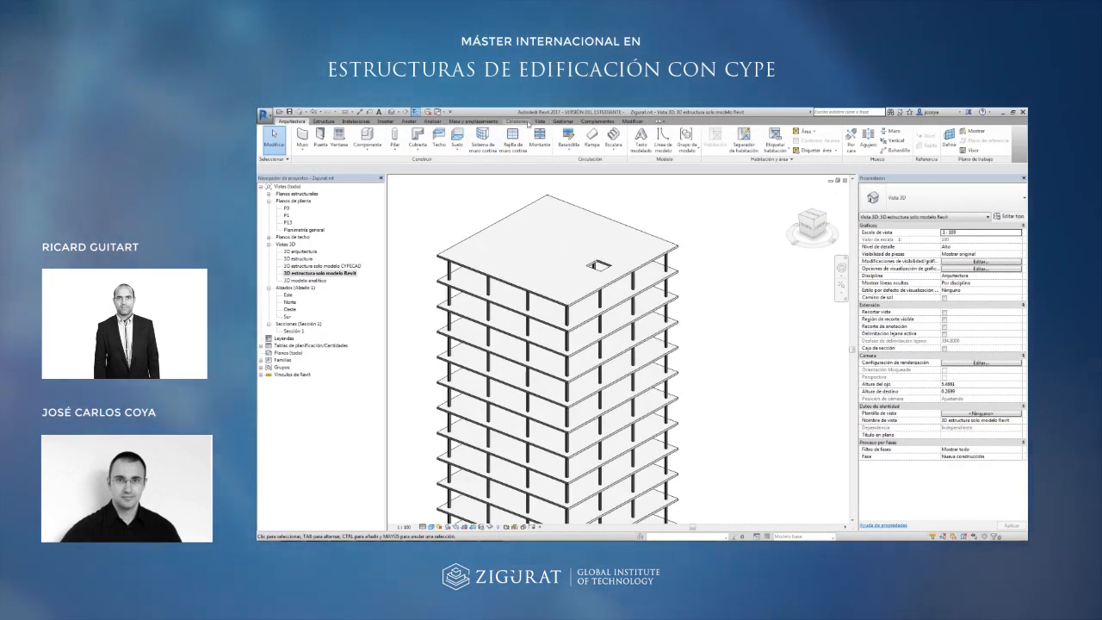
pyautogui.click(593, 122)
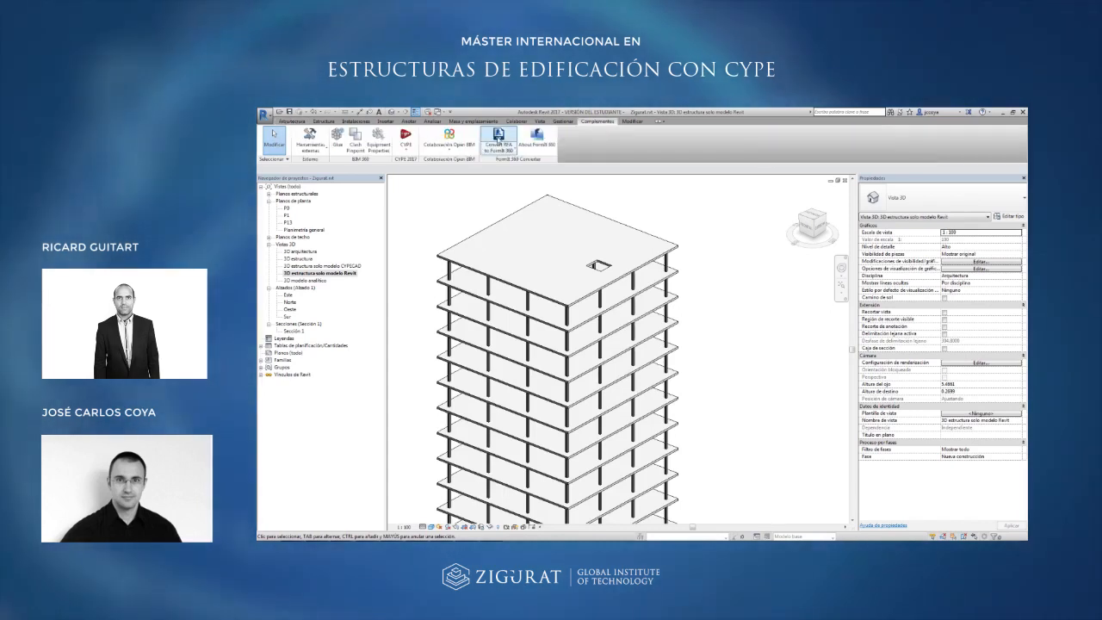
pyautogui.click(443, 154)
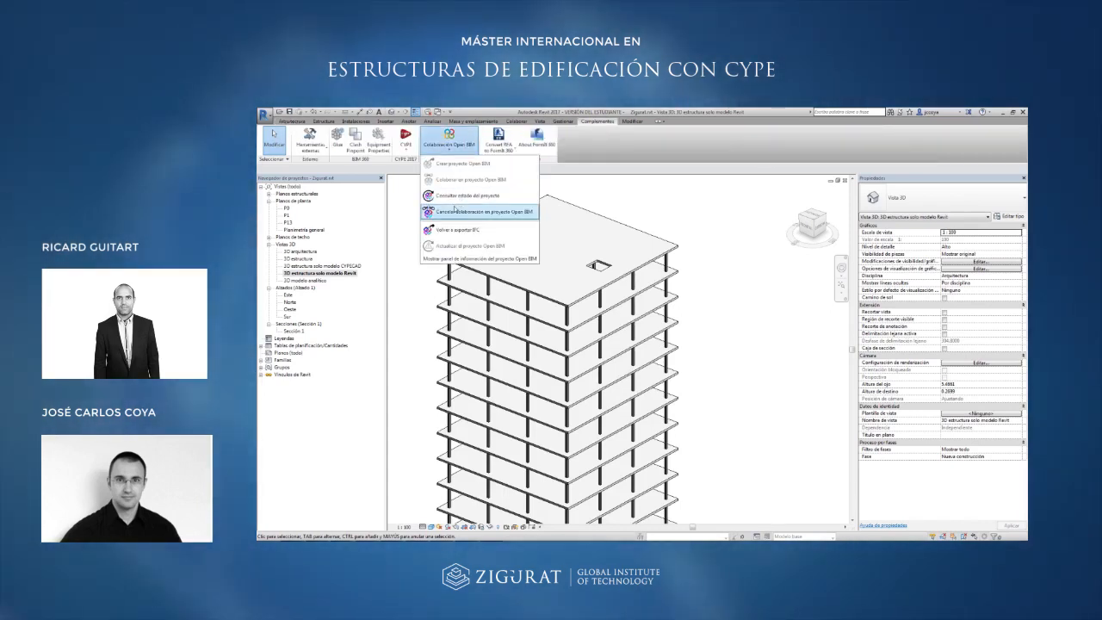
pyautogui.click(457, 229)
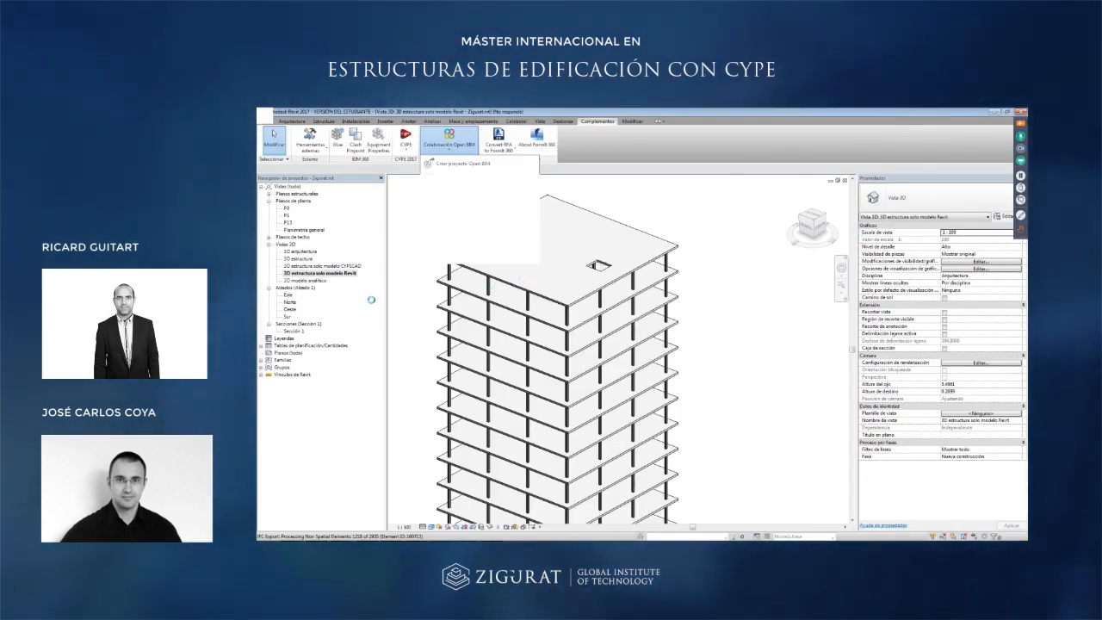
# Switch to BIMserver.center in the browser and check the modification dates of the Zigurat project's IFC files.
pyautogui.hotkey('alt', 'Tab')
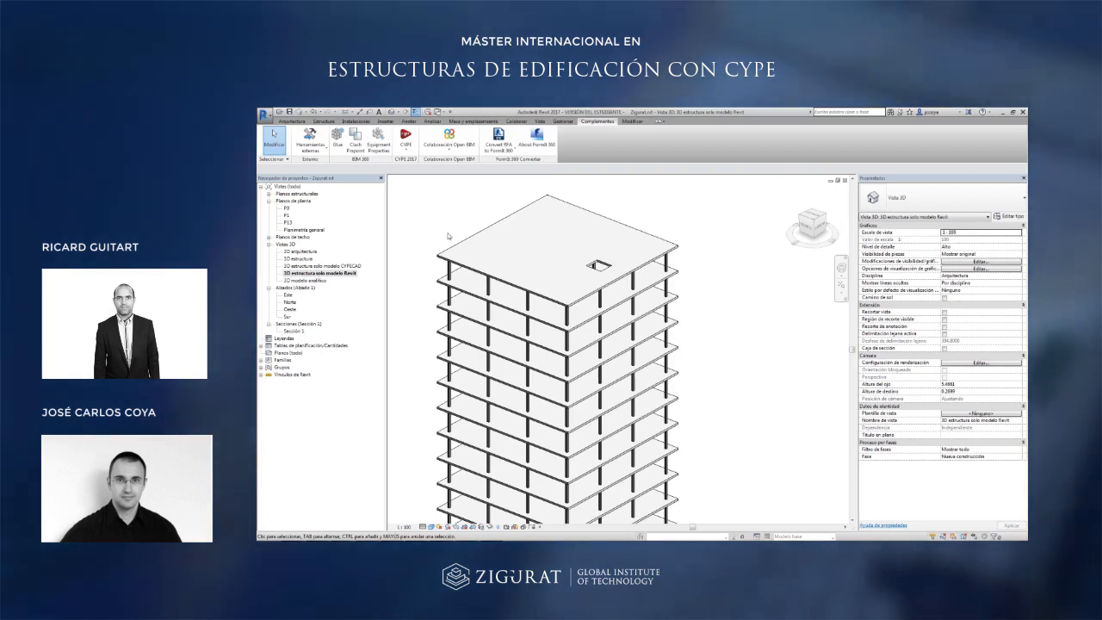
pyautogui.hotkey('alt', 'Tab')
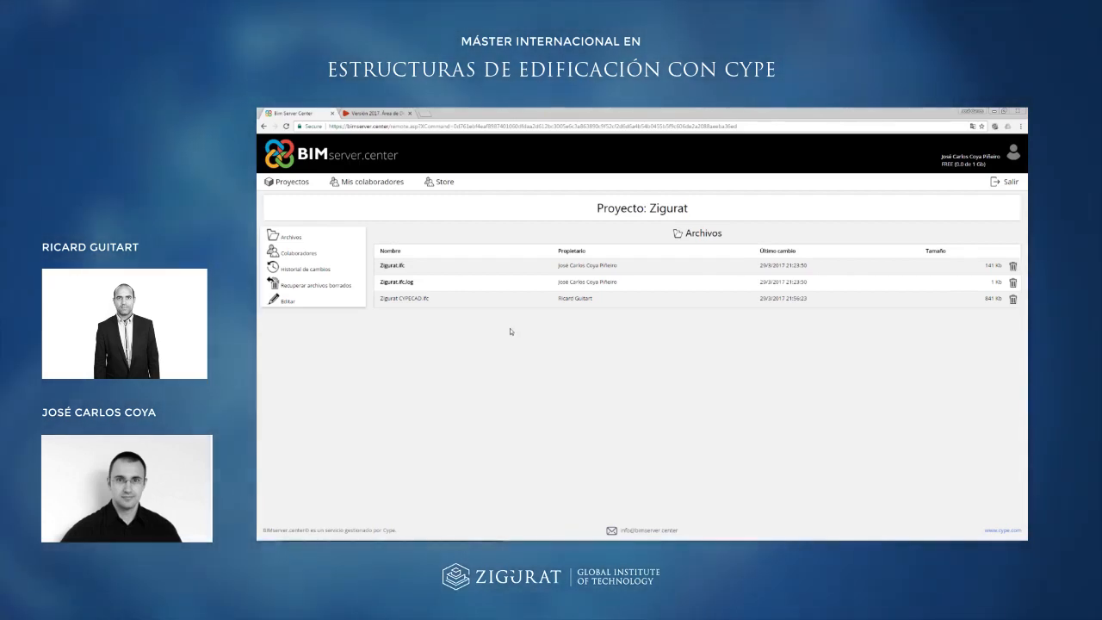
pyautogui.hotkey('alt', 'Tab')
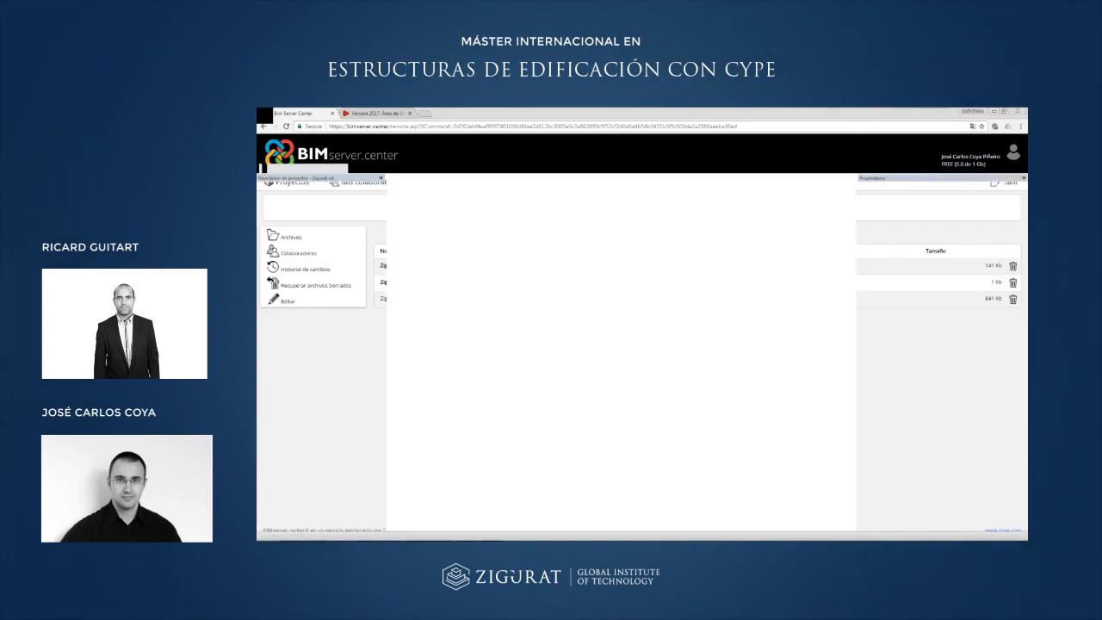
pyautogui.moveTo(288, 535)
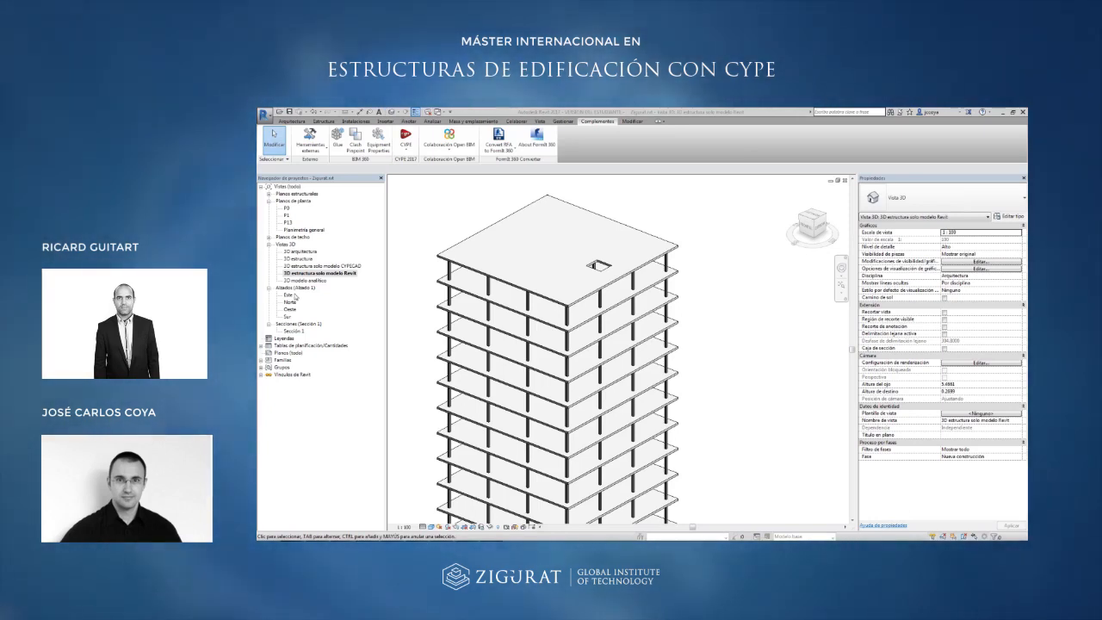
pyautogui.moveTo(259, 236); pyautogui.dragTo(633, 238)
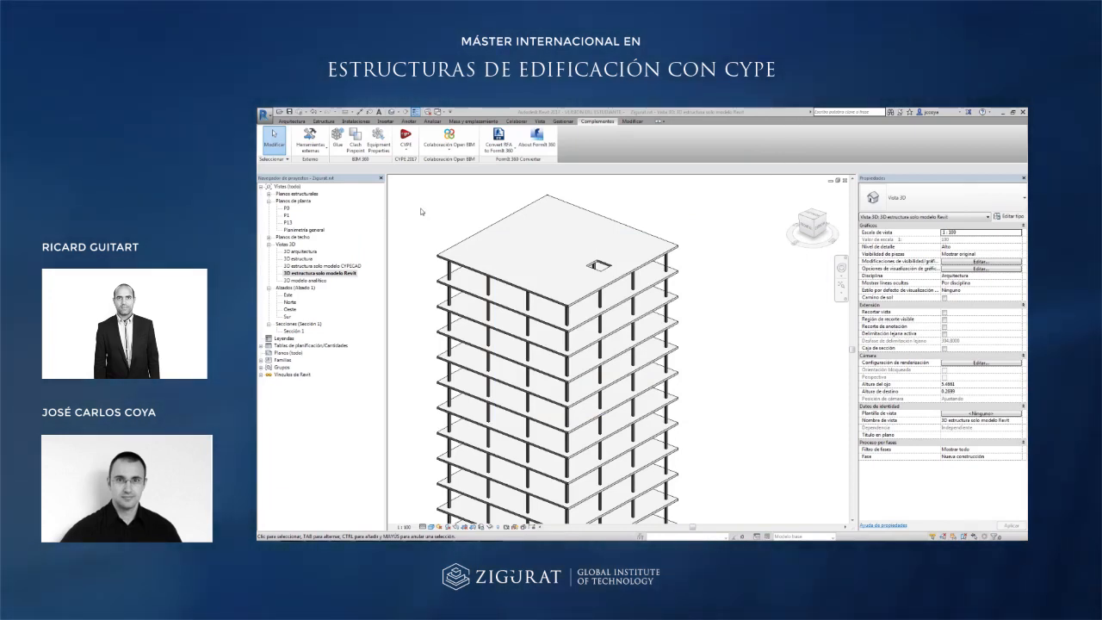
pyautogui.hotkey('alt', 'Tab')
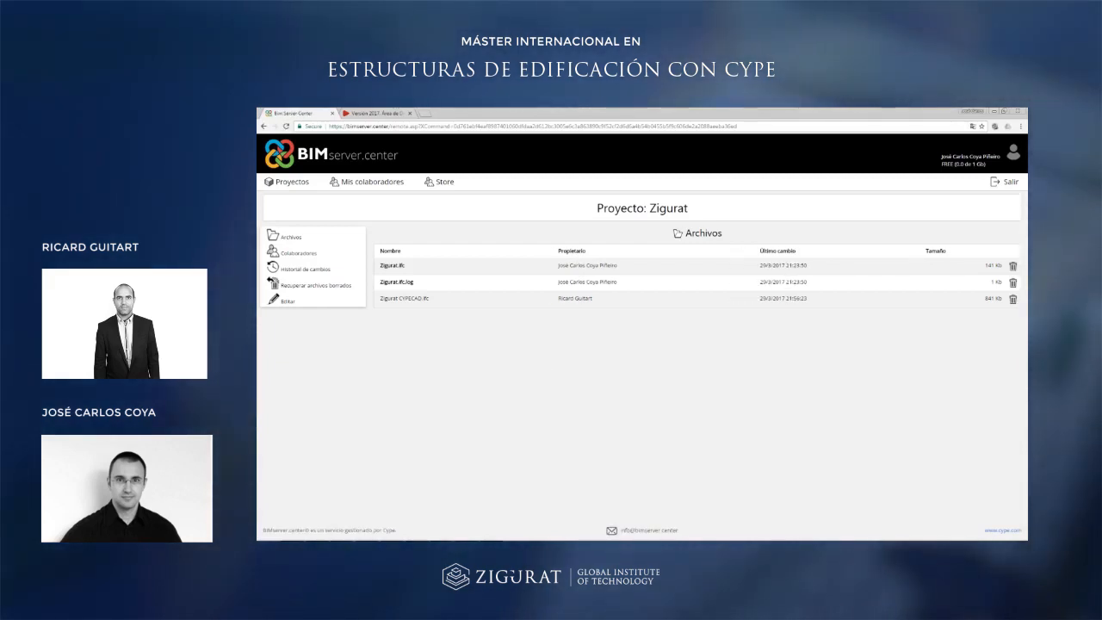
pyautogui.moveTo(466, 533)
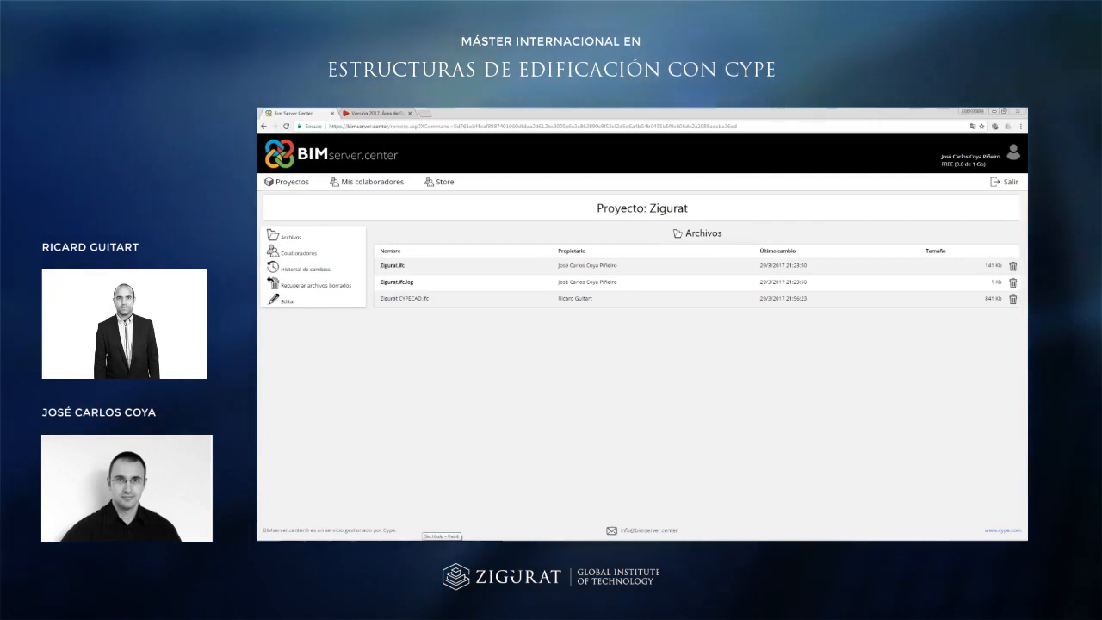
# Open the BIMserver.center desktop client and check its synchronised projects, and look for the client among the background and installed programs.
pyautogui.hotkey('alt', 'Tab')
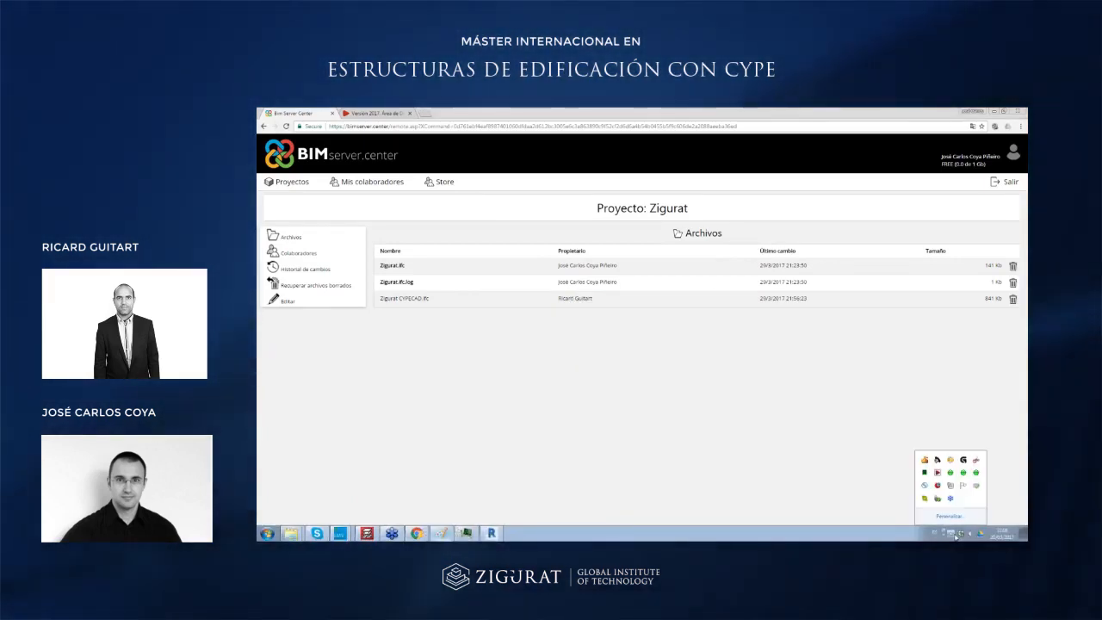
pyautogui.click(963, 473)
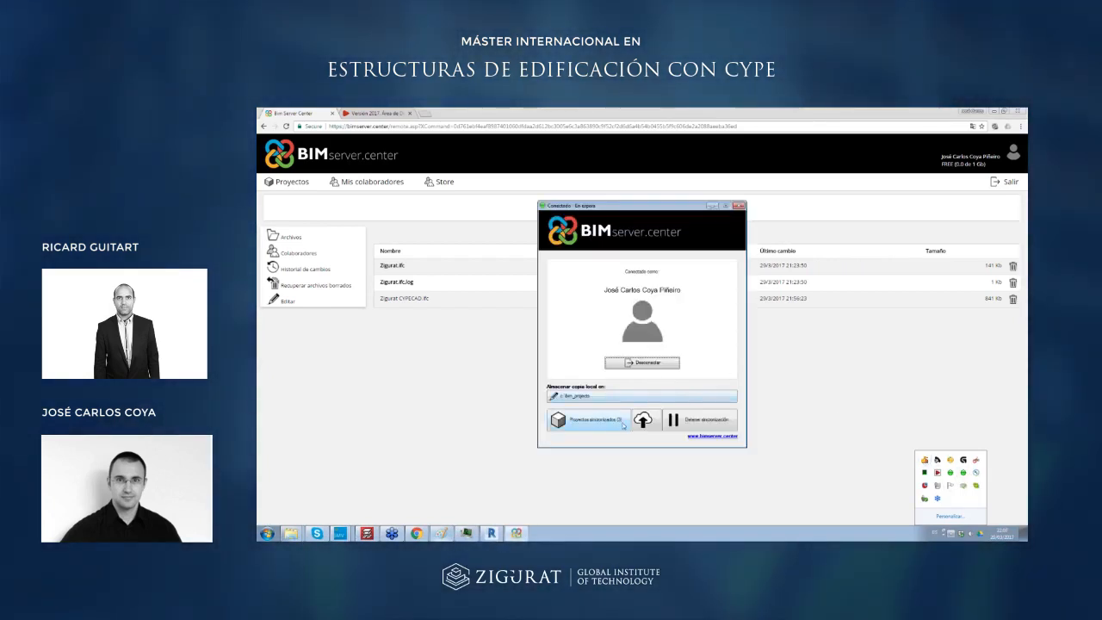
pyautogui.click(607, 424)
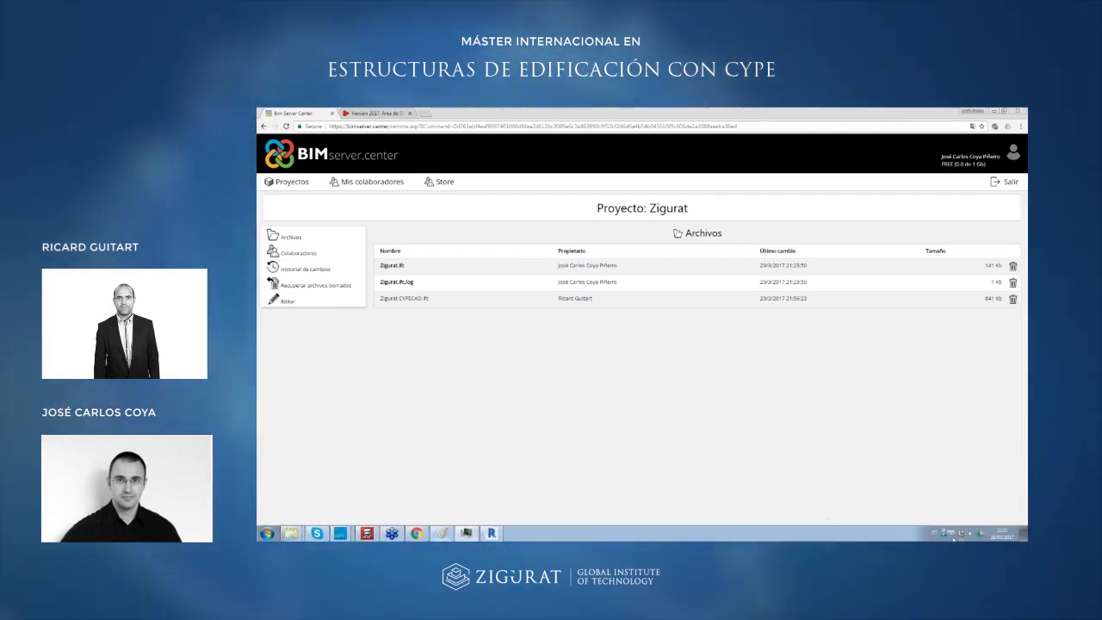
pyautogui.click(952, 534)
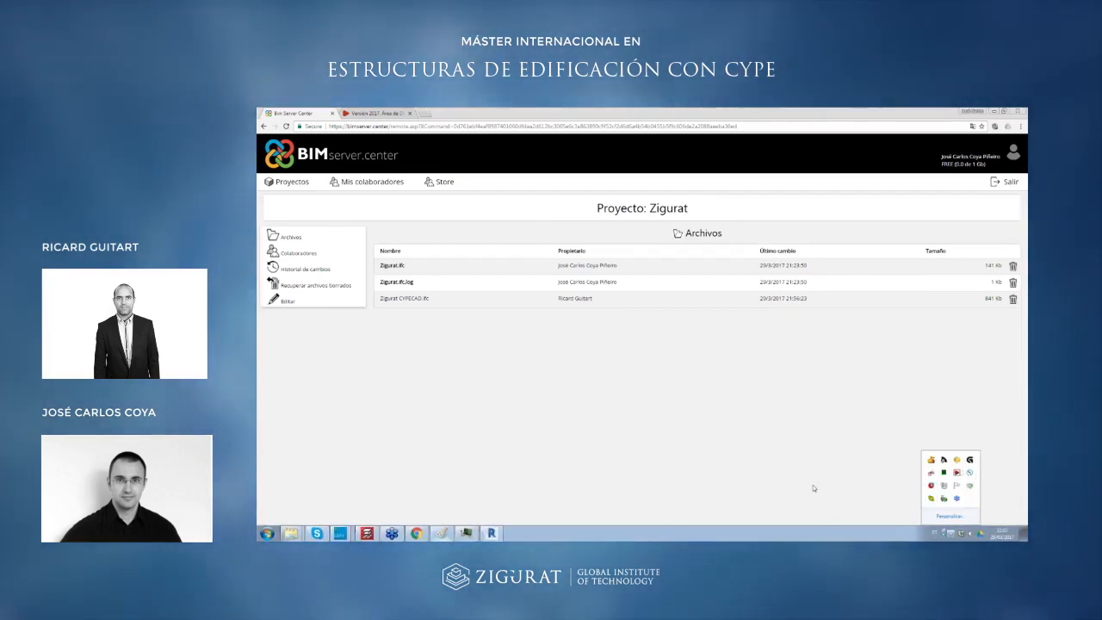
pyautogui.click(268, 533)
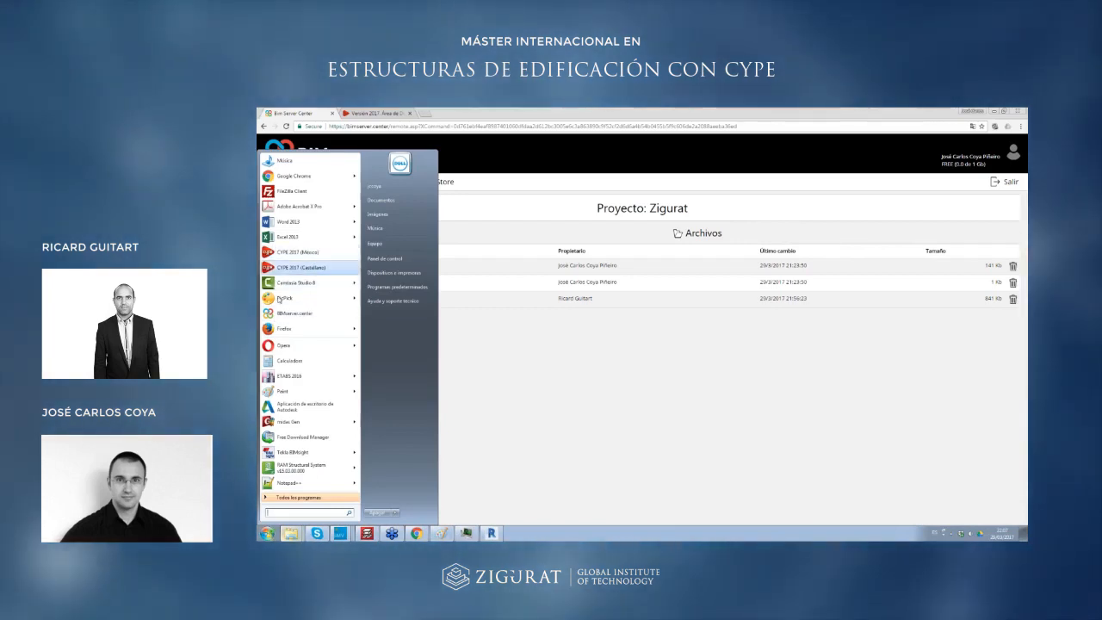
pyautogui.click(268, 533)
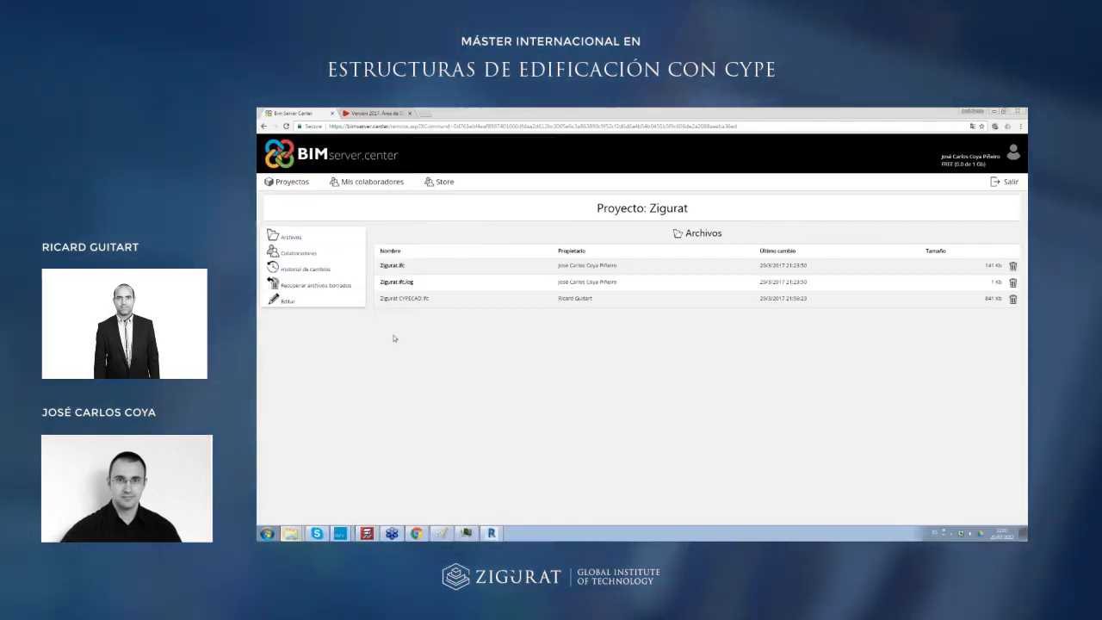
pyautogui.click(943, 533)
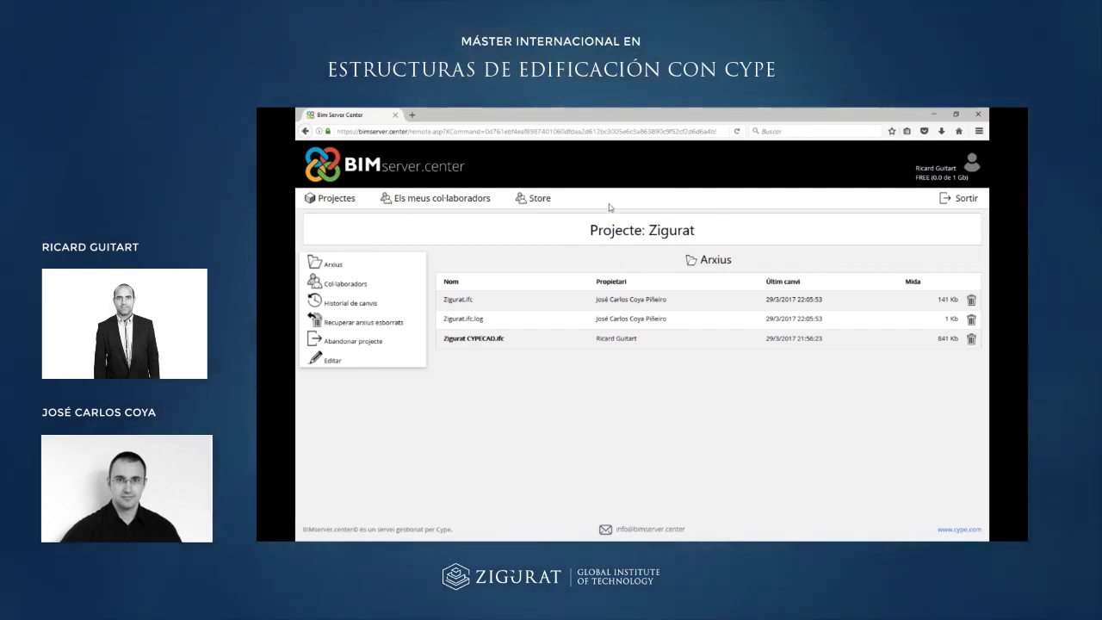
# In CYPECAD, update the linked BIM model of project Zigurat, importing floors P0 to P13 and deriving the slab contours from the 3D model.
pyautogui.click(934, 115)
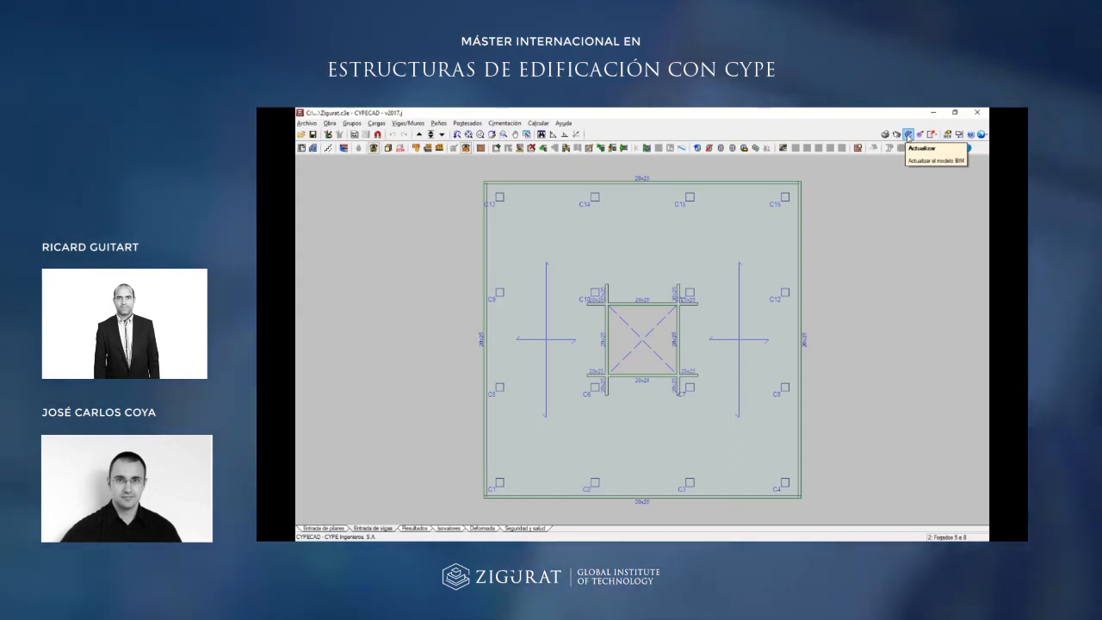
pyautogui.click(909, 137)
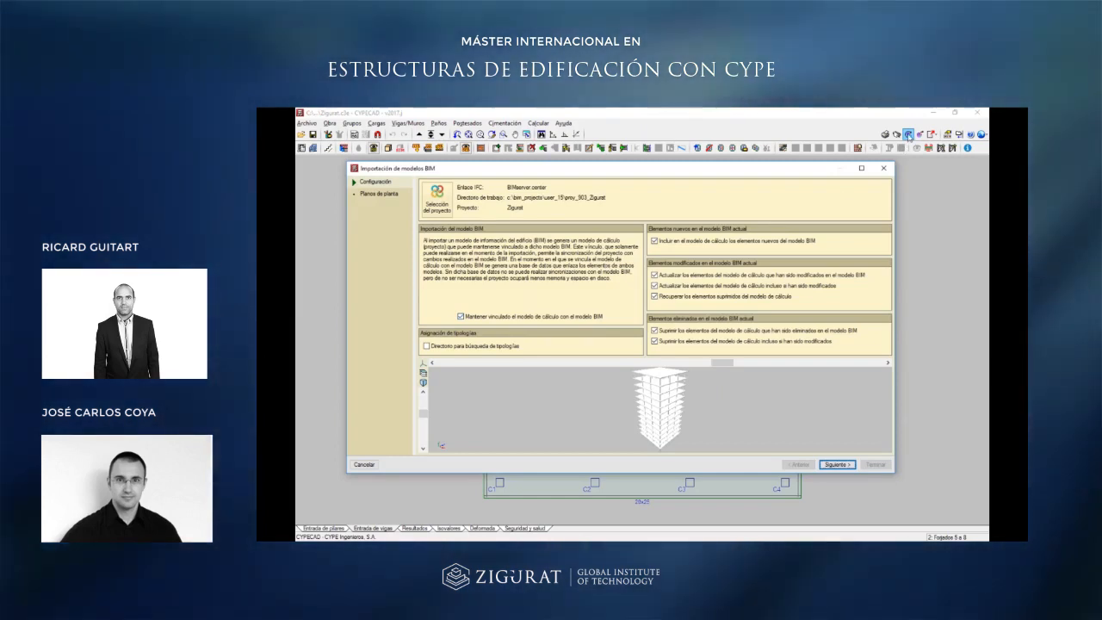
pyautogui.moveTo(802, 164); pyautogui.dragTo(802, 147)
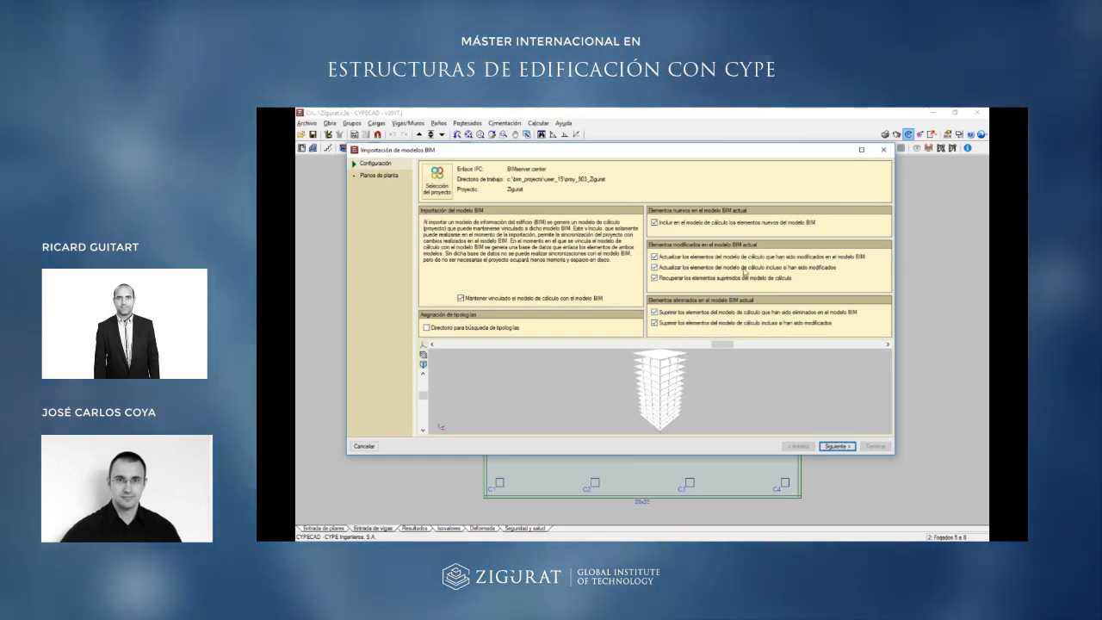
pyautogui.moveTo(720, 160); pyautogui.dragTo(731, 140)
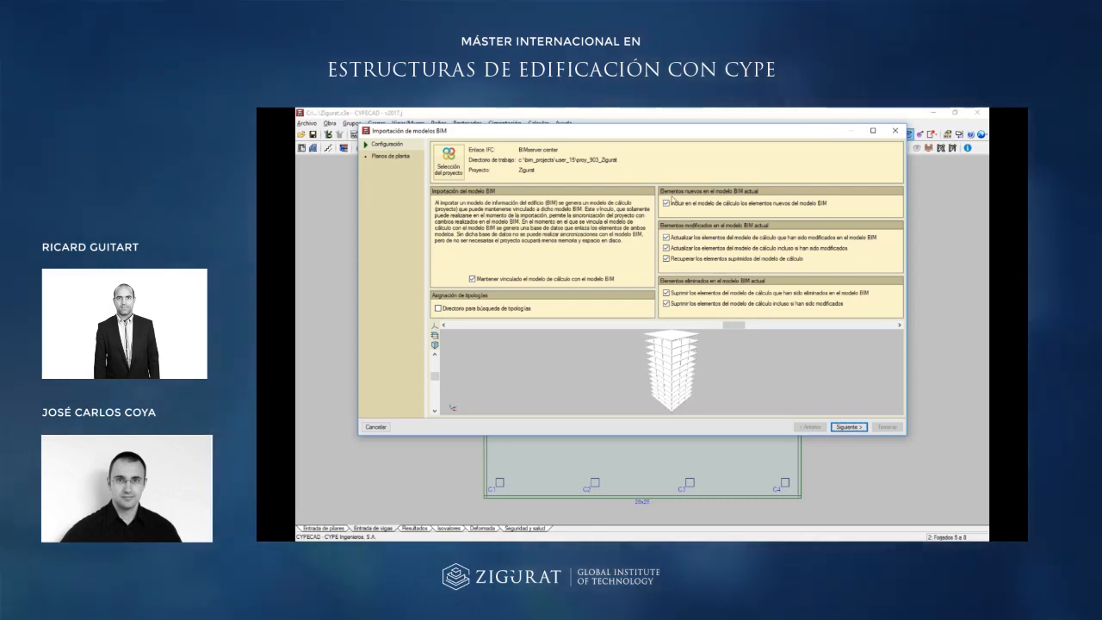
pyautogui.click(848, 427)
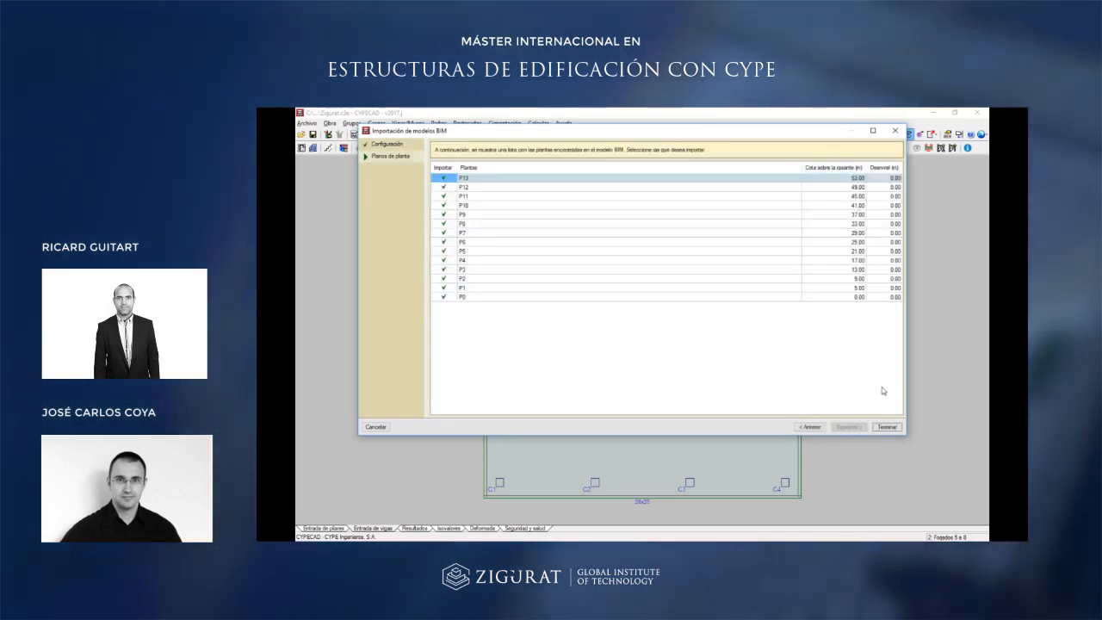
pyautogui.click(887, 427)
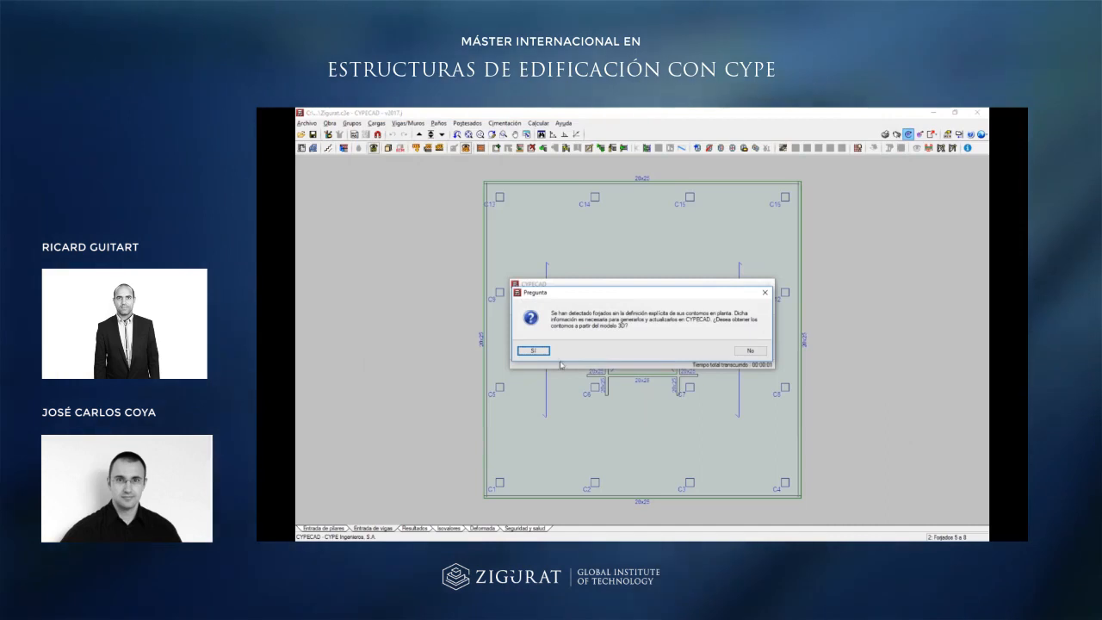
pyautogui.click(533, 350)
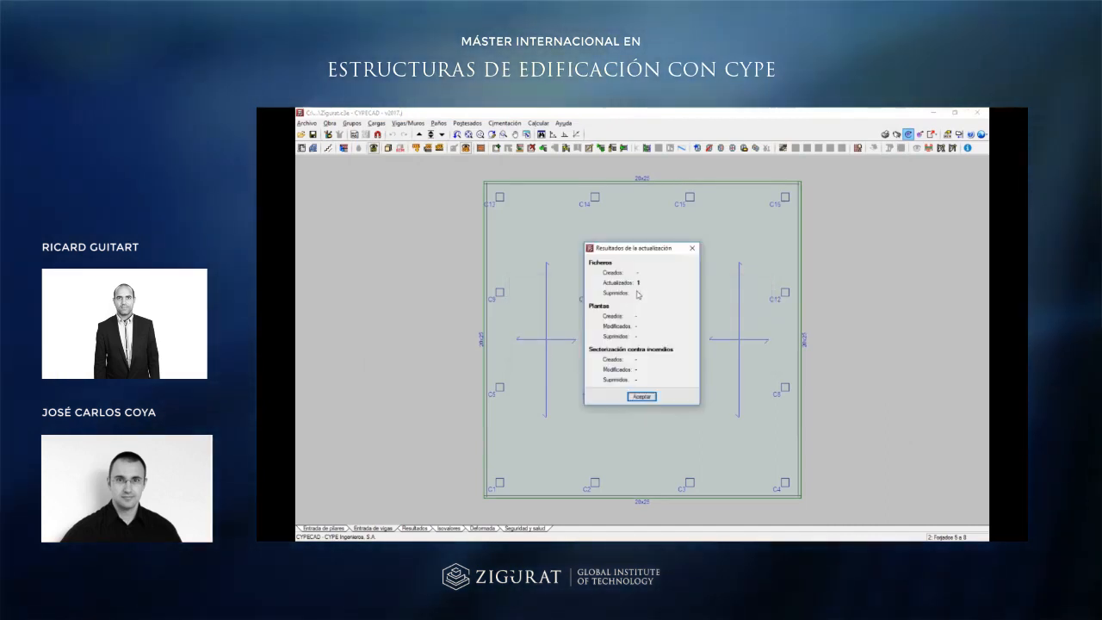
pyautogui.click(644, 397)
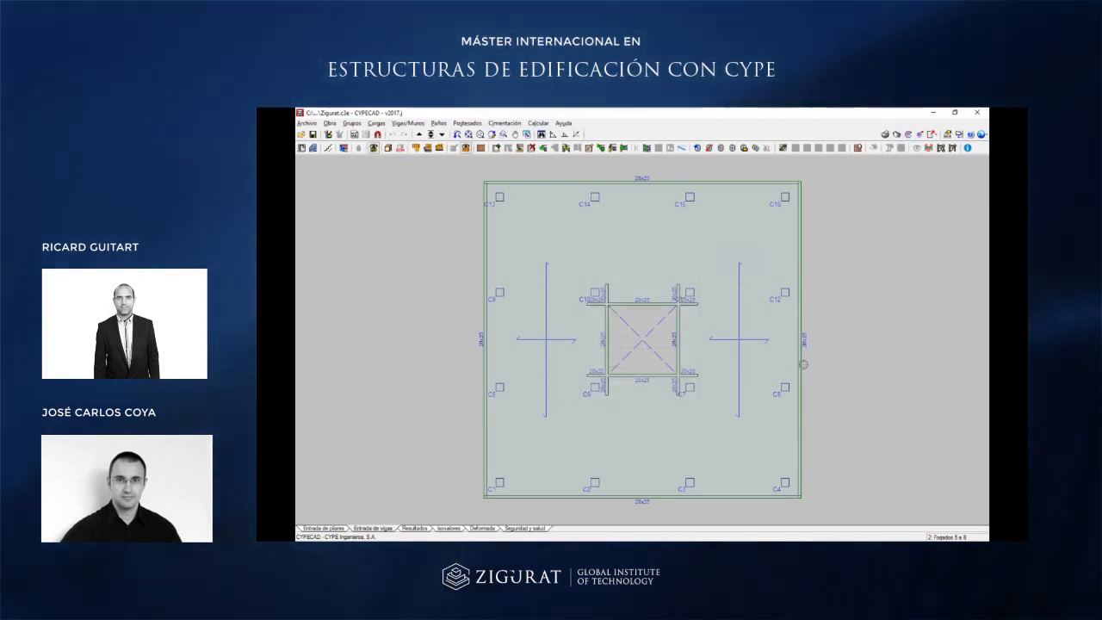
pyautogui.scroll(-2, 708, 345)
pyautogui.scroll(1, 711, 337)
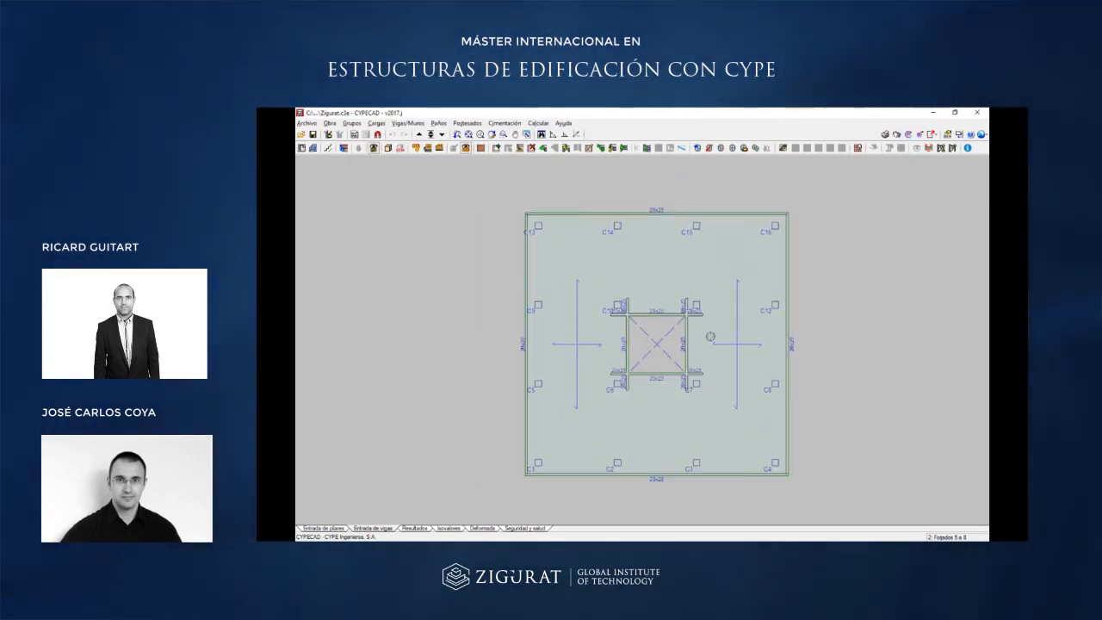
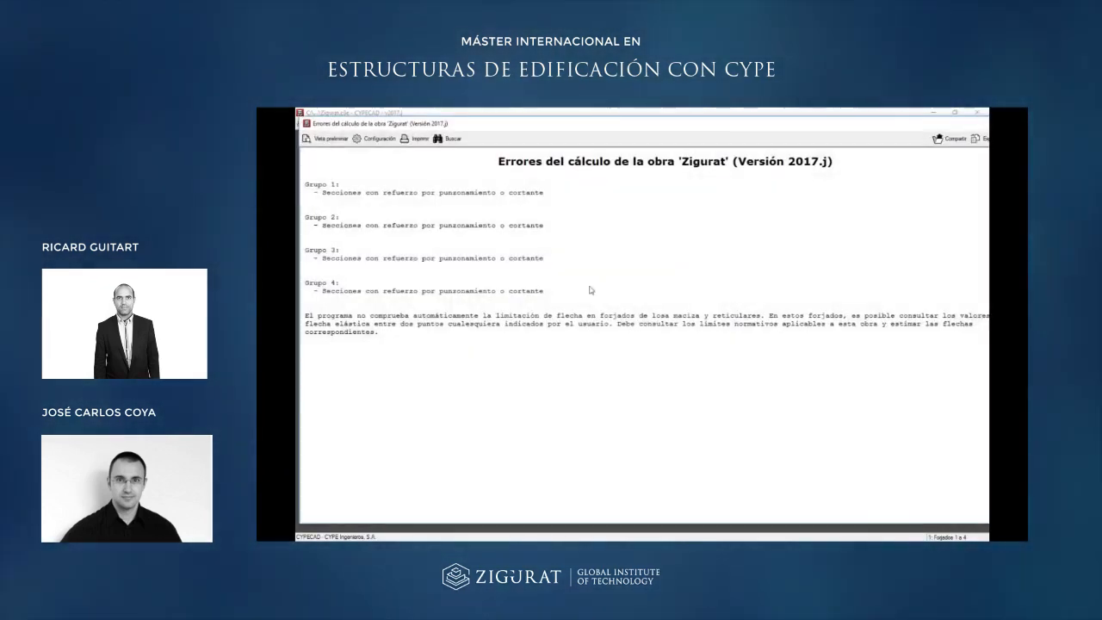
# Close the calculation error report, view the settings for a new Despiece de pilares drawing, and leave without creating it.
pyautogui.moveTo(726, 128); pyautogui.dragTo(648, 130)
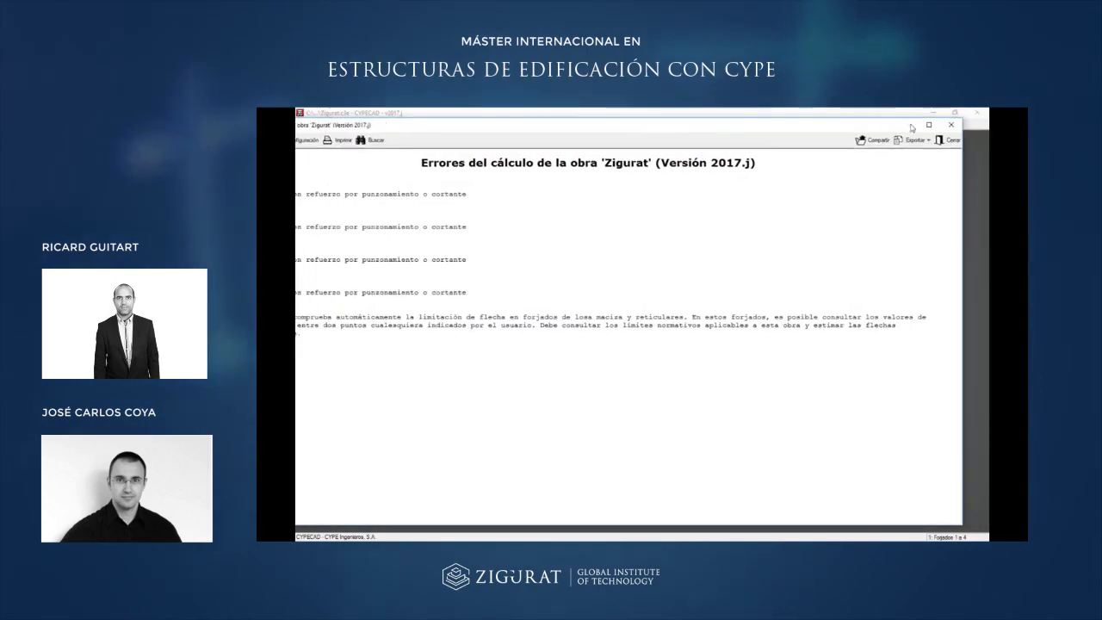
pyautogui.click(950, 126)
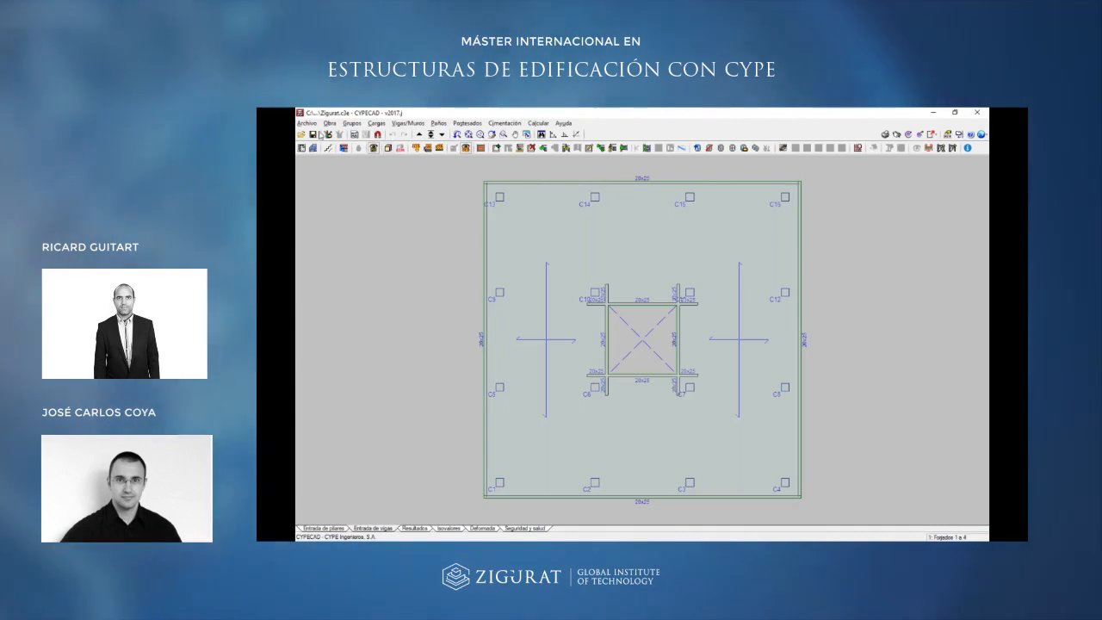
pyautogui.click(308, 124)
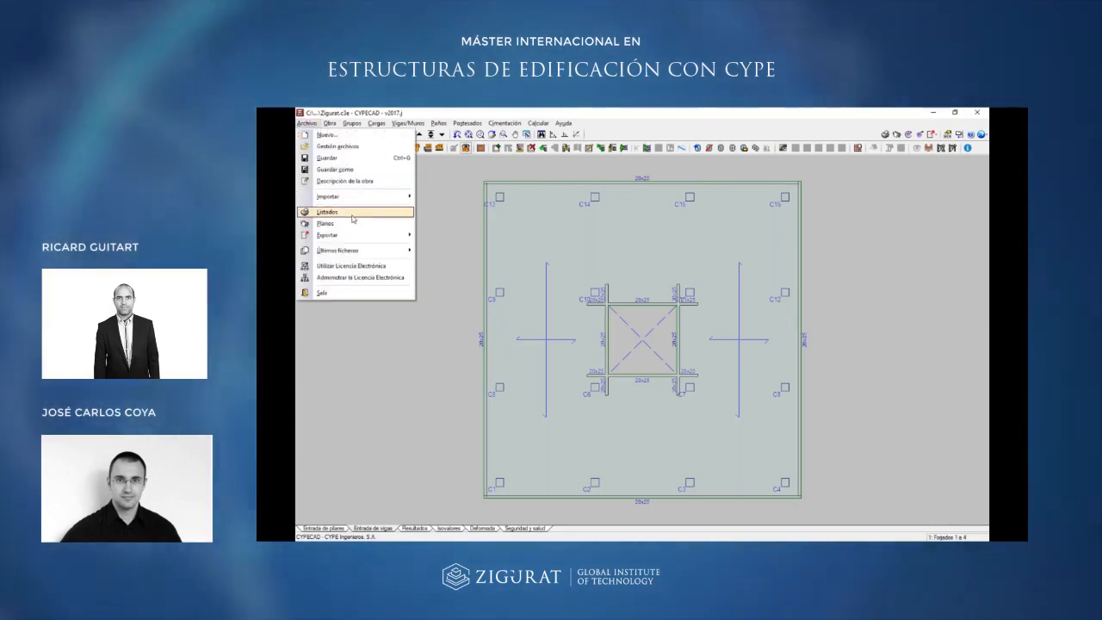
pyautogui.click(352, 224)
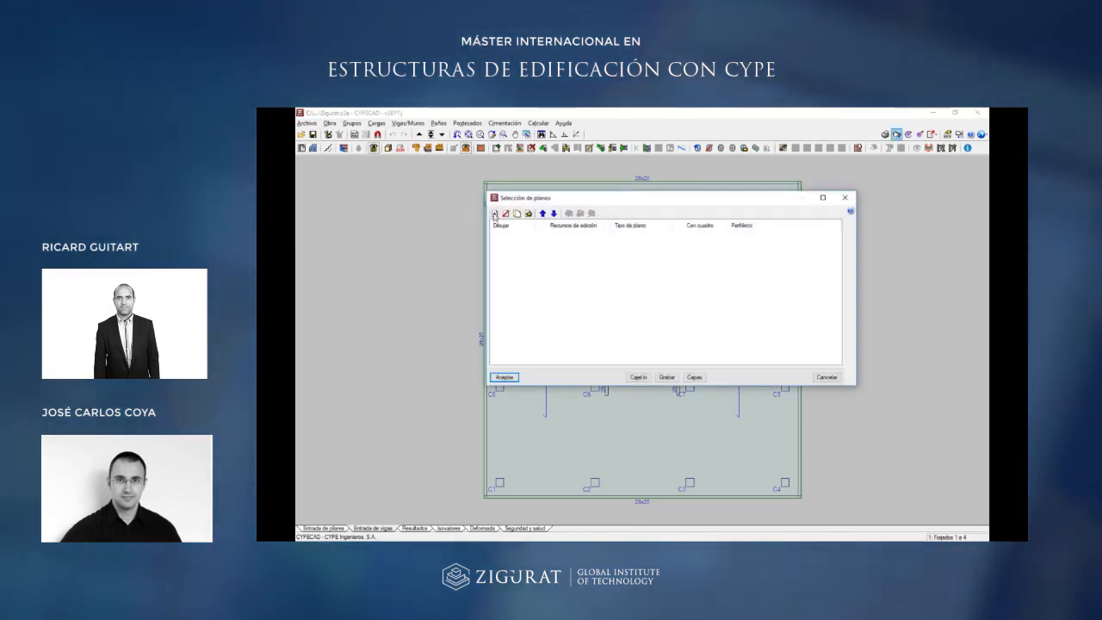
pyautogui.click(495, 214)
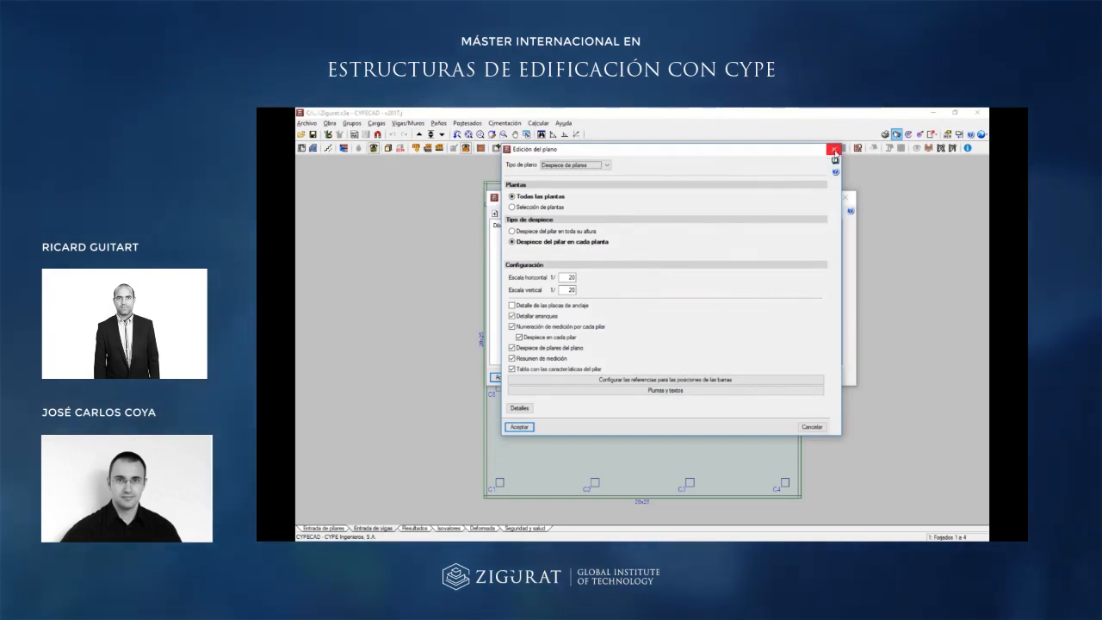
pyautogui.click(833, 149)
pyautogui.click(846, 197)
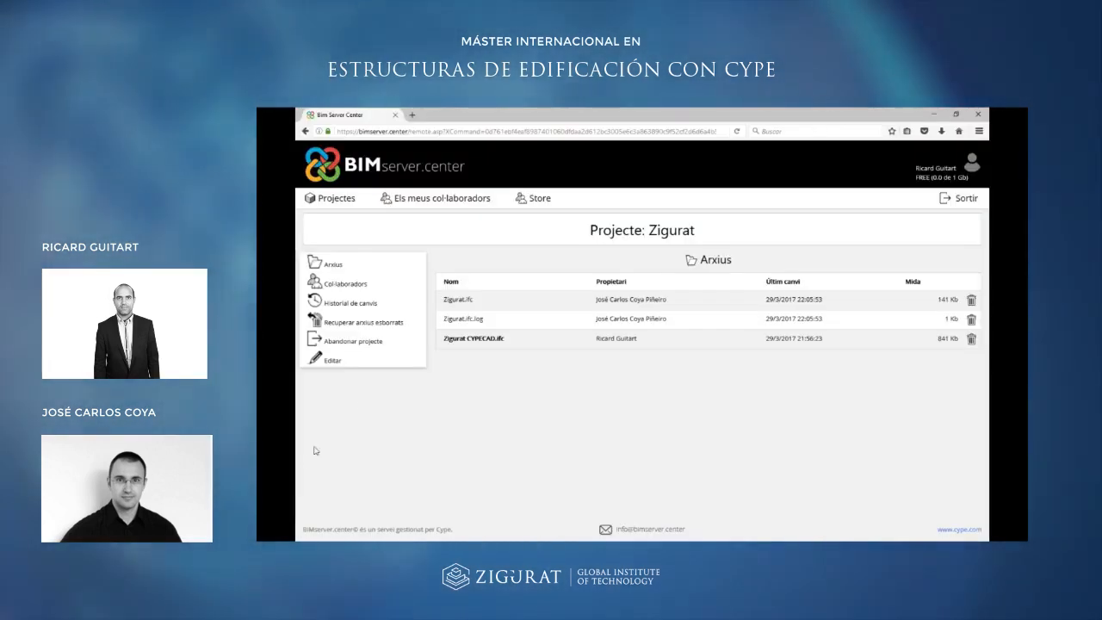
# Switch to BIMserver.center in the browser and open the list of projects.
pyautogui.click(337, 199)
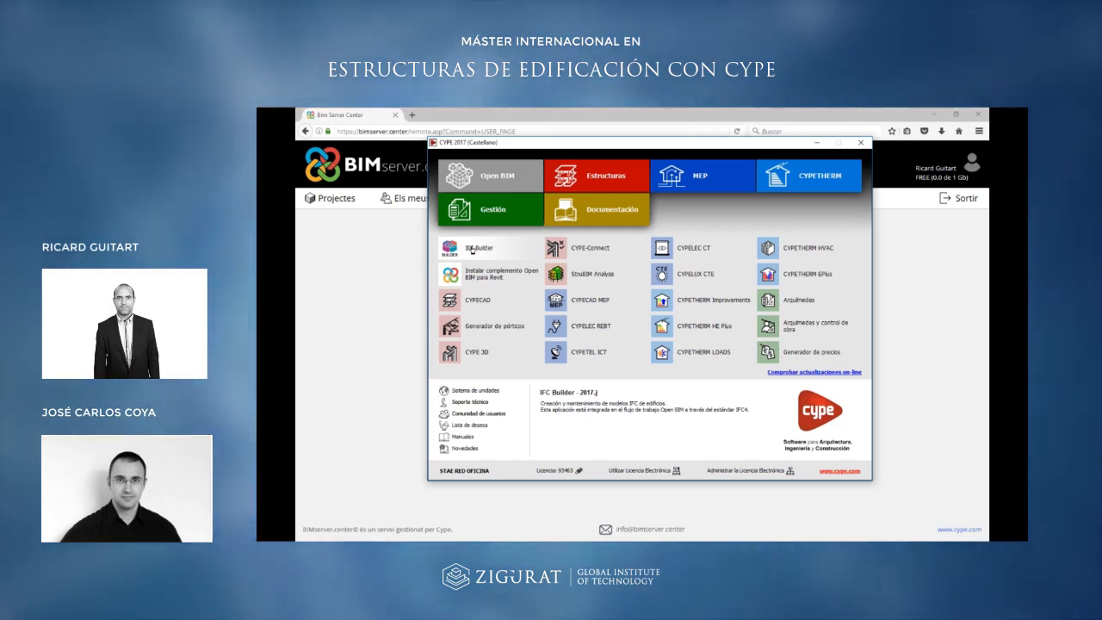
# Look through the CYPE 2017 program launcher, viewing the applications in the CYPETHERM and Estructuras groups.
pyautogui.moveTo(492, 303)
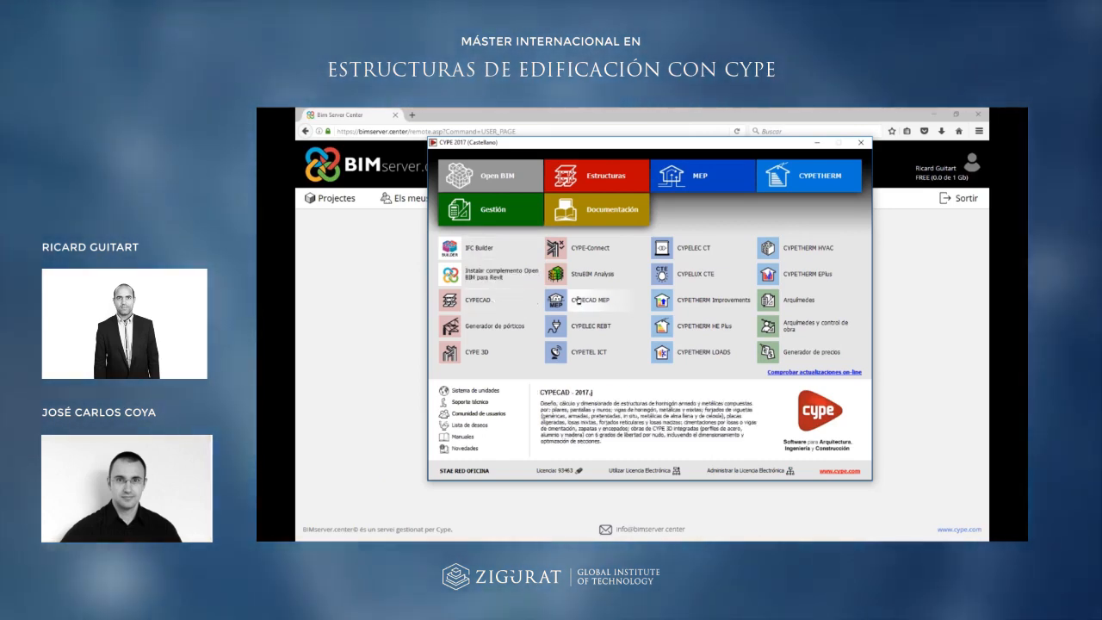
pyautogui.moveTo(713, 186)
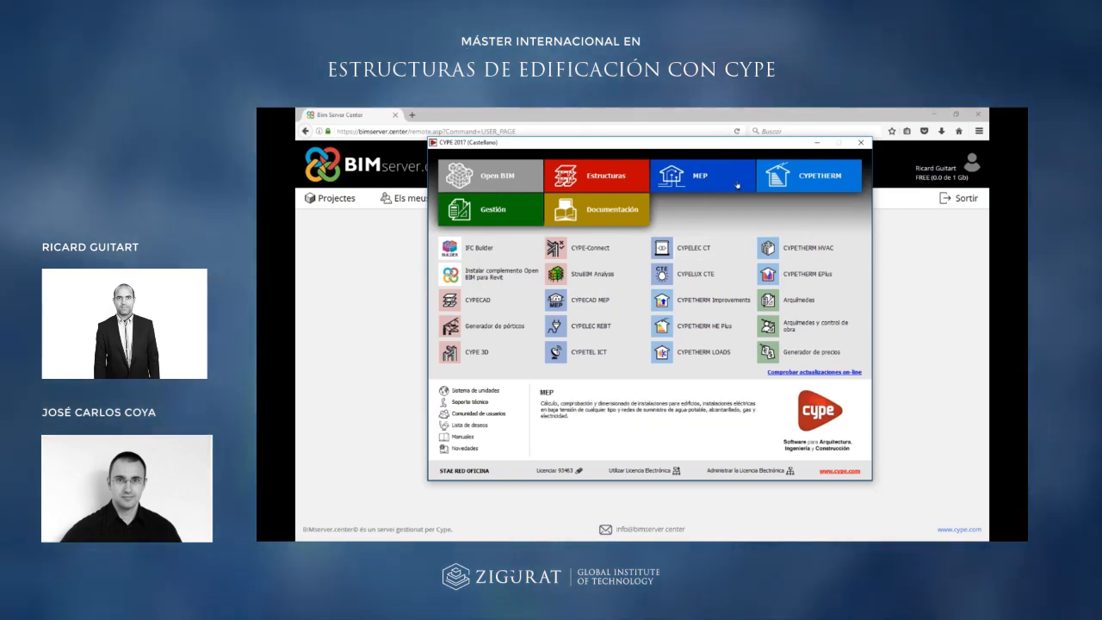
pyautogui.click(777, 190)
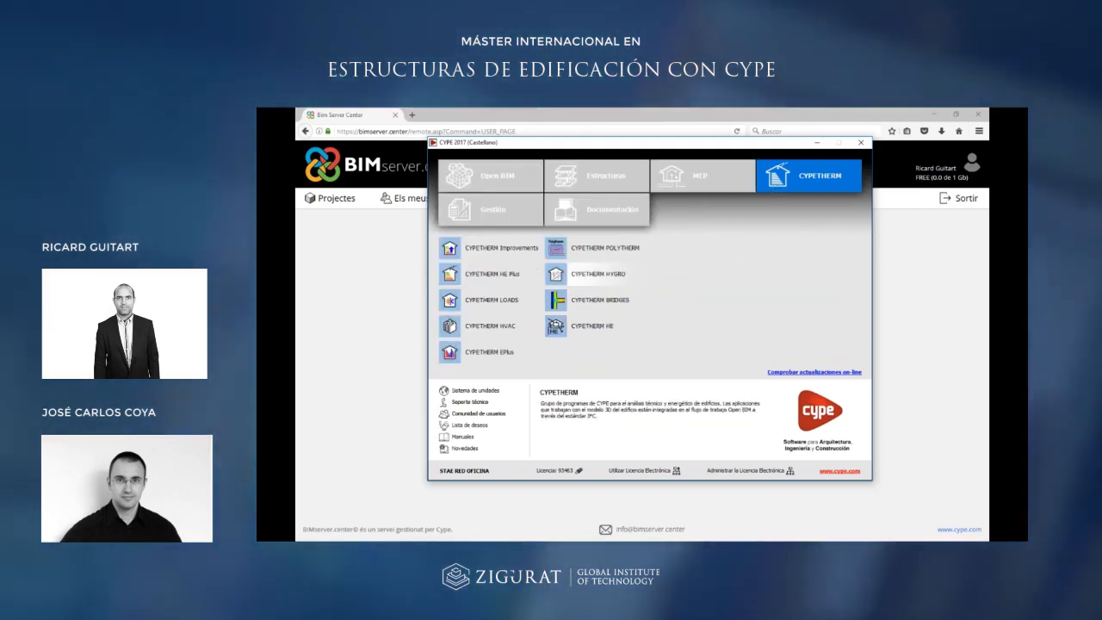
pyautogui.moveTo(499, 274)
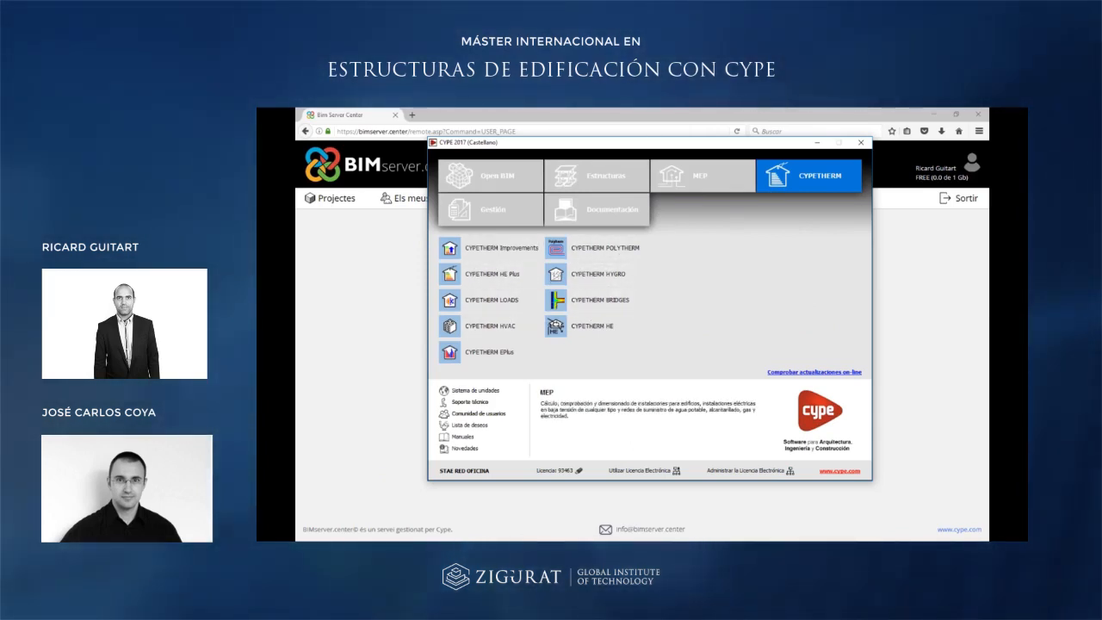
pyautogui.click(603, 177)
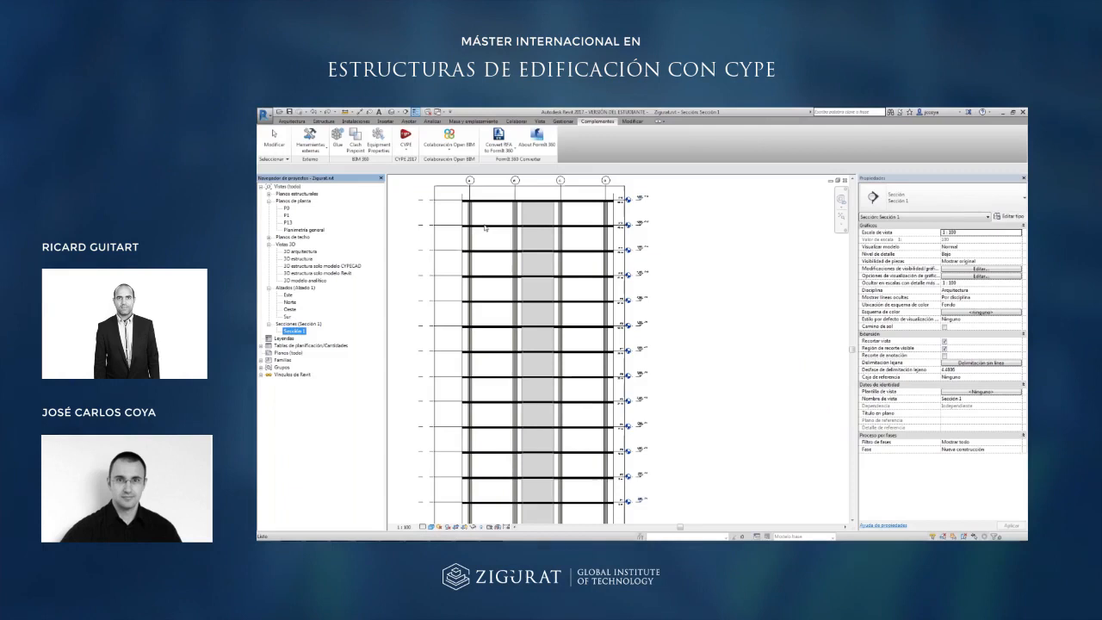
# In Revit, select the linked CYPECAD model in Sección 1 and examine how its columns and footings fit the floors, and clear the selection.
pyautogui.scroll(5, 487, 396)
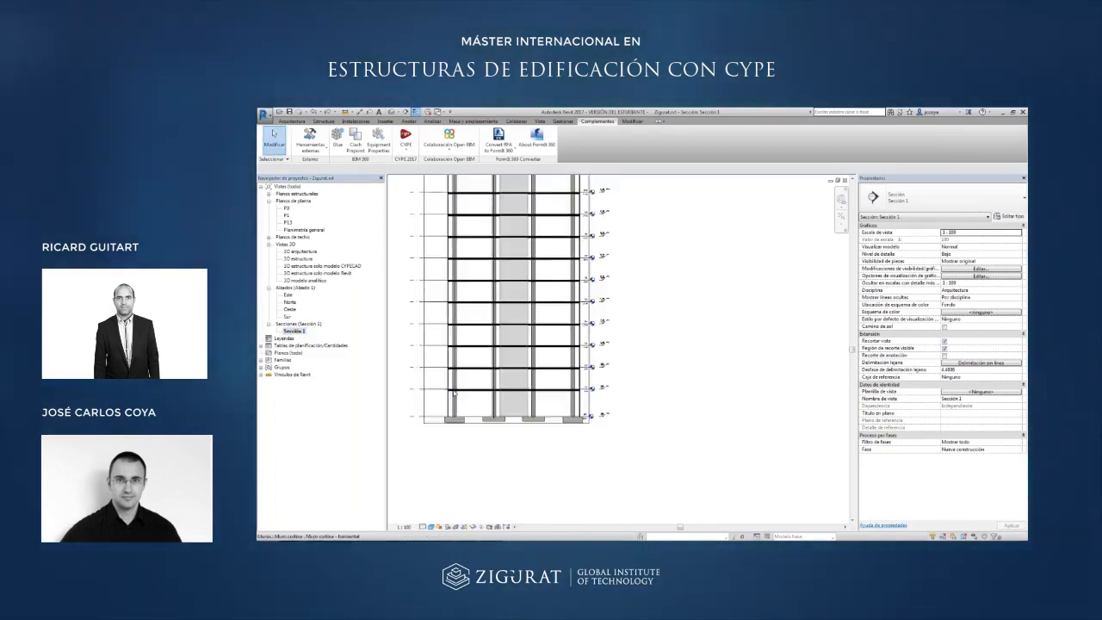
pyautogui.scroll(1, 488, 396)
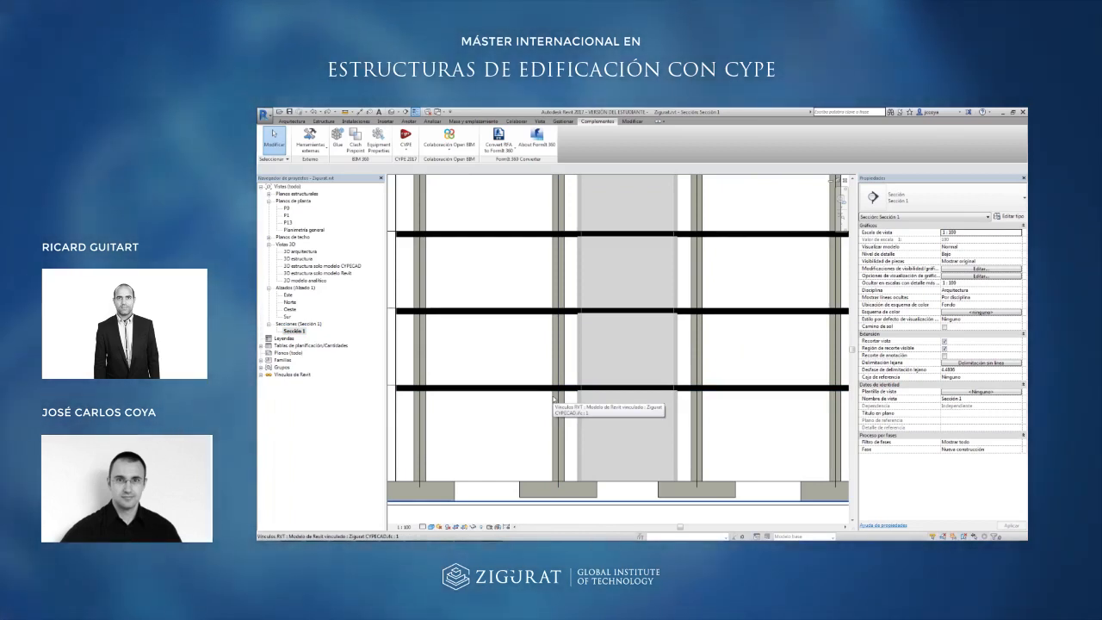
pyautogui.click(554, 398)
pyautogui.scroll(4, 556, 394)
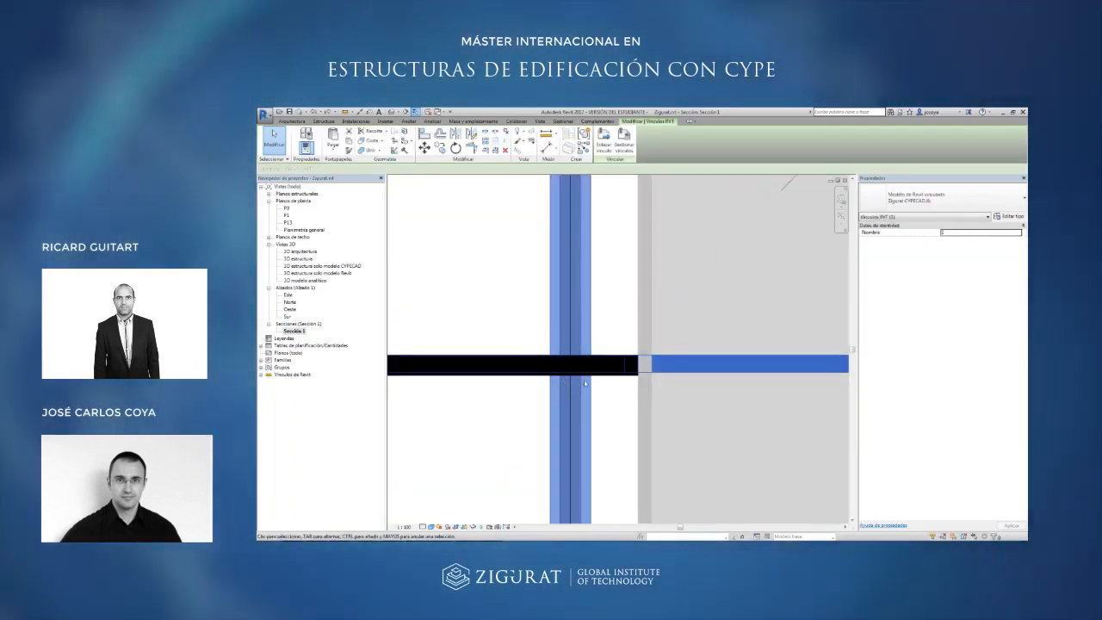
pyautogui.scroll(-2, 590, 366)
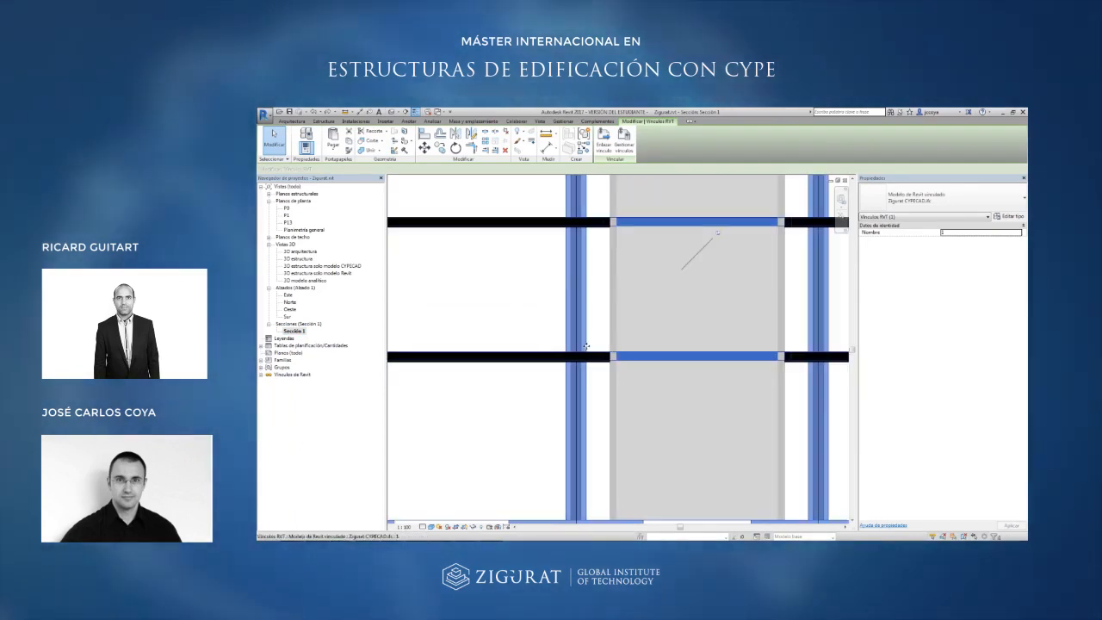
pyautogui.scroll(-2, 586, 347)
pyautogui.scroll(2, 482, 374)
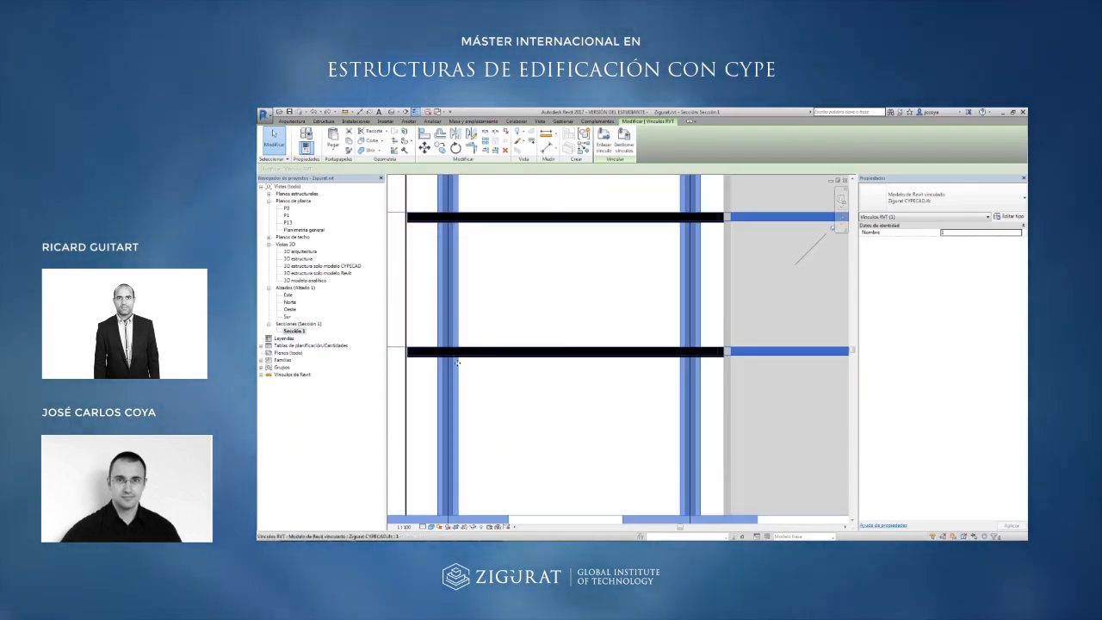
pyautogui.scroll(-5, 481, 379)
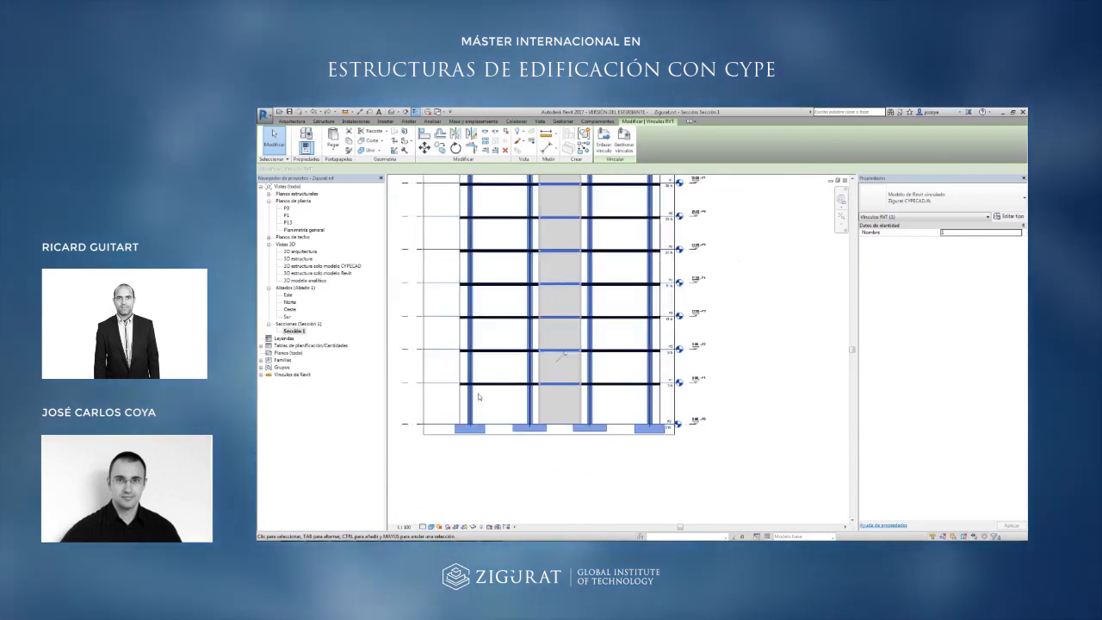
pyautogui.scroll(2, 469, 211)
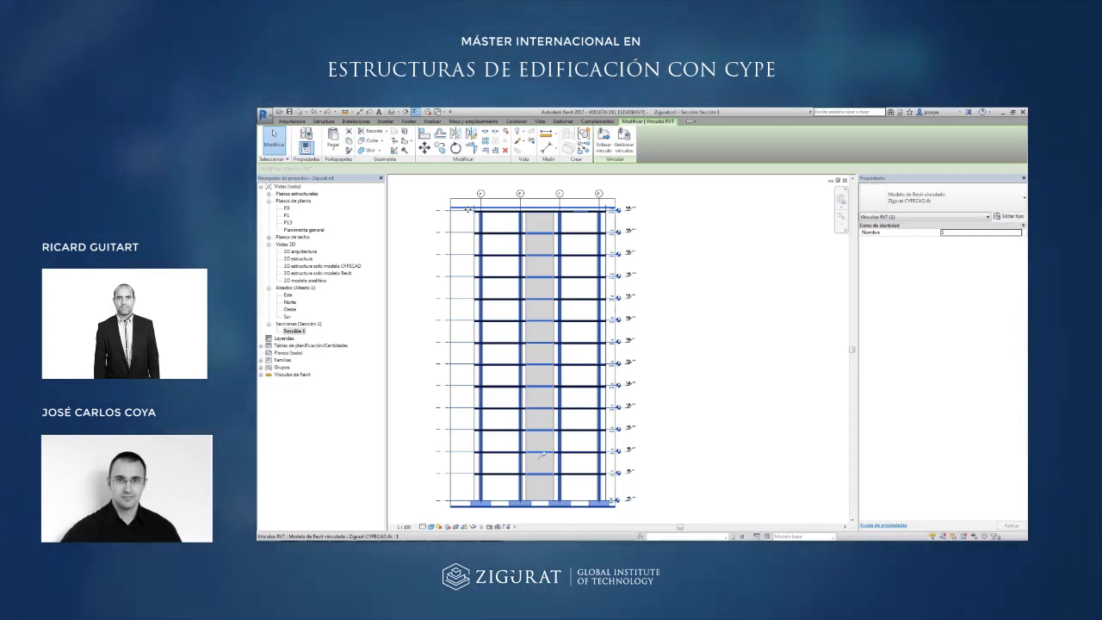
pyautogui.press('Escape')
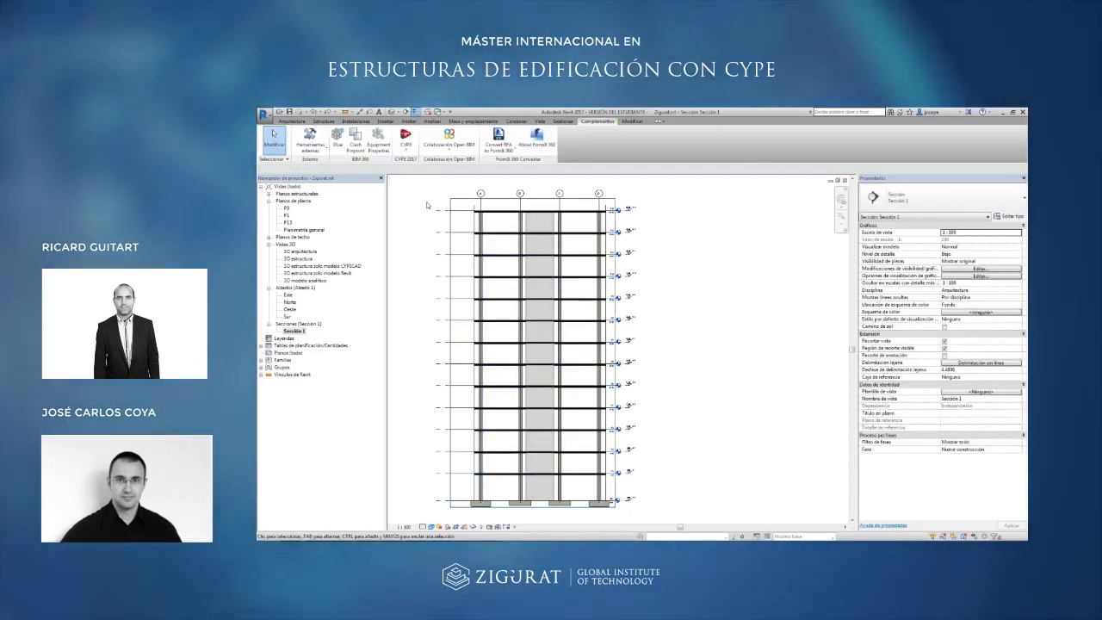
pyautogui.scroll(2, 428, 204)
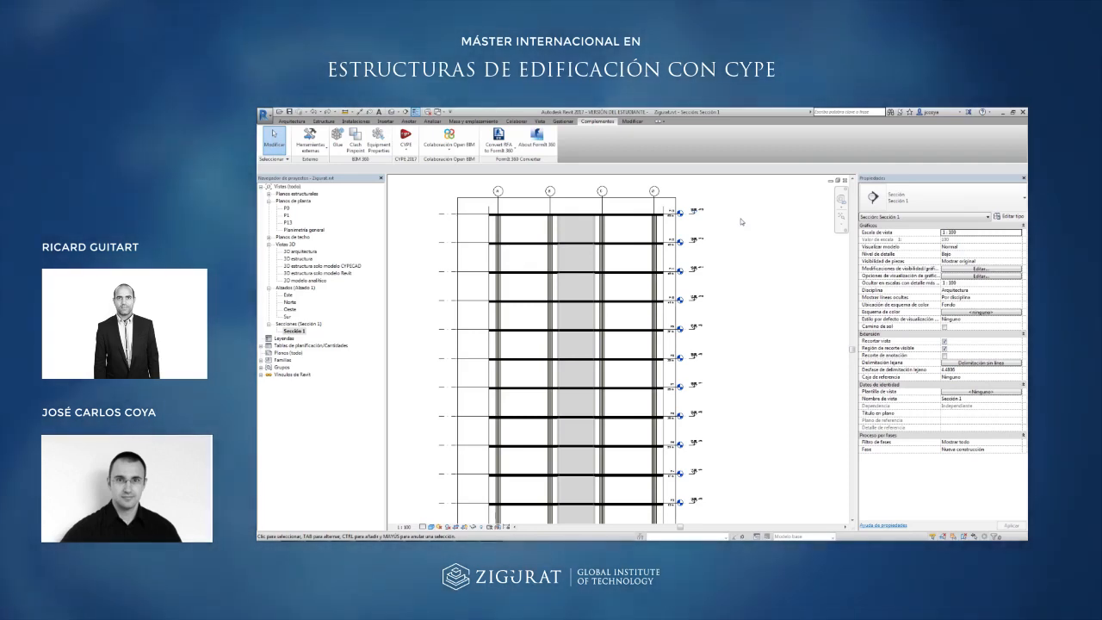
pyautogui.scroll(-2, 700, 212)
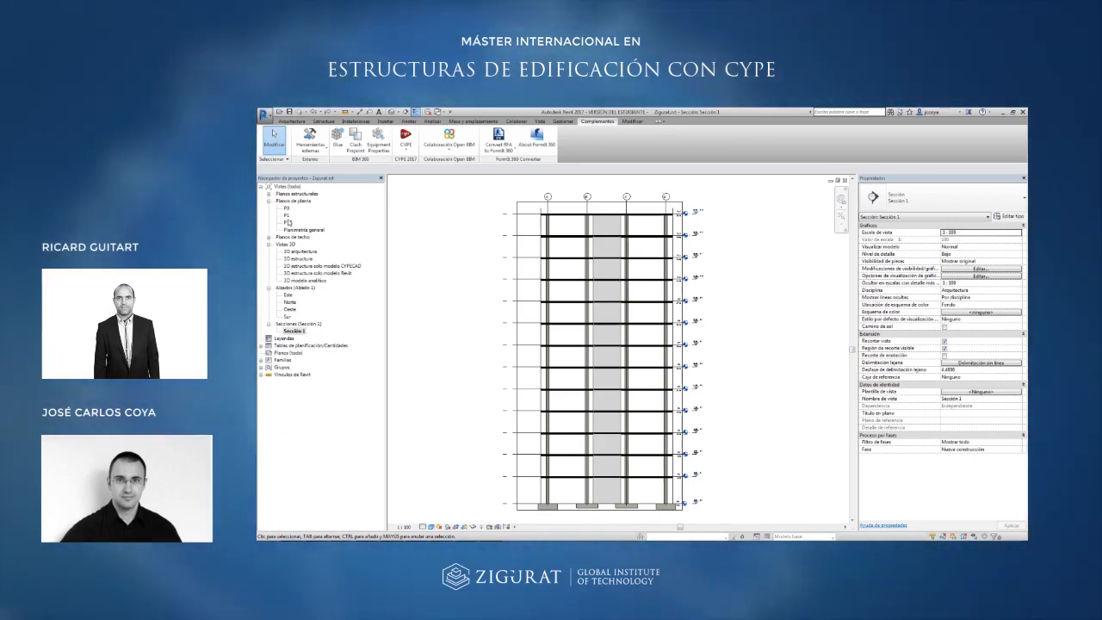
pyautogui.scroll(3, 586, 220)
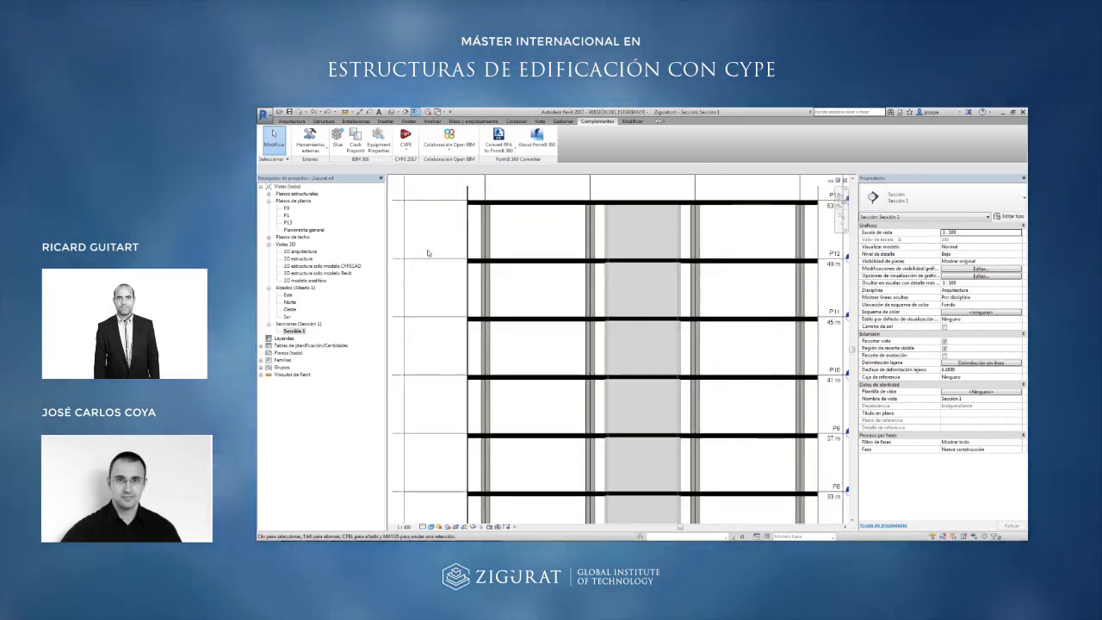
# Open the 3D views 3D modelo analítico, 3D estructura solo modelo CYPECAD and 3D estructura one after another to compare the models.
pyautogui.doubleClick(316, 280)
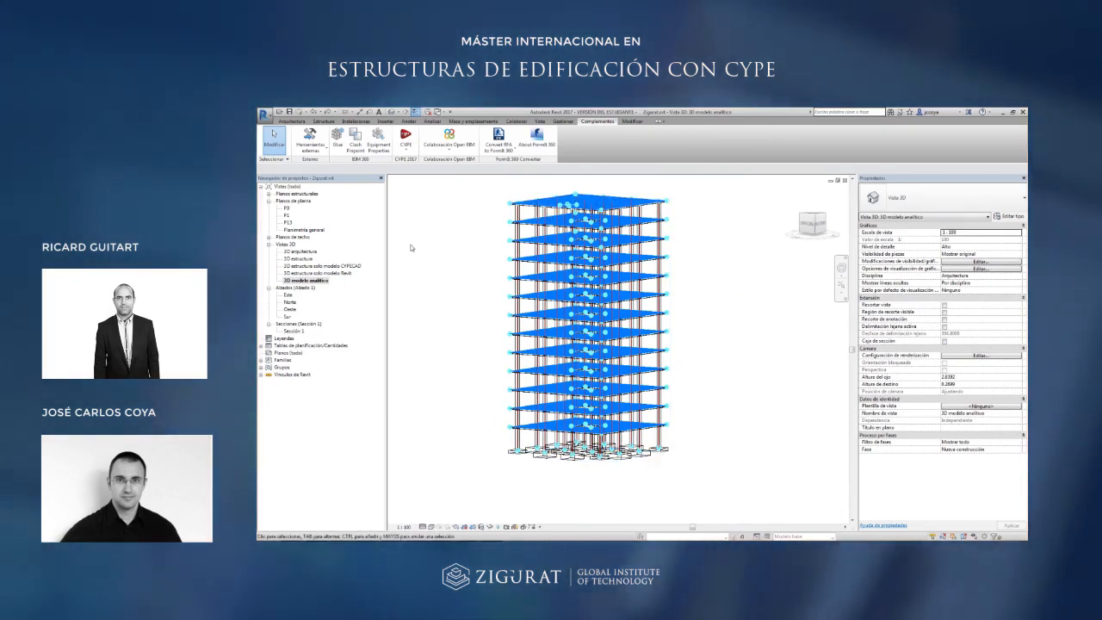
pyautogui.doubleClick(317, 266)
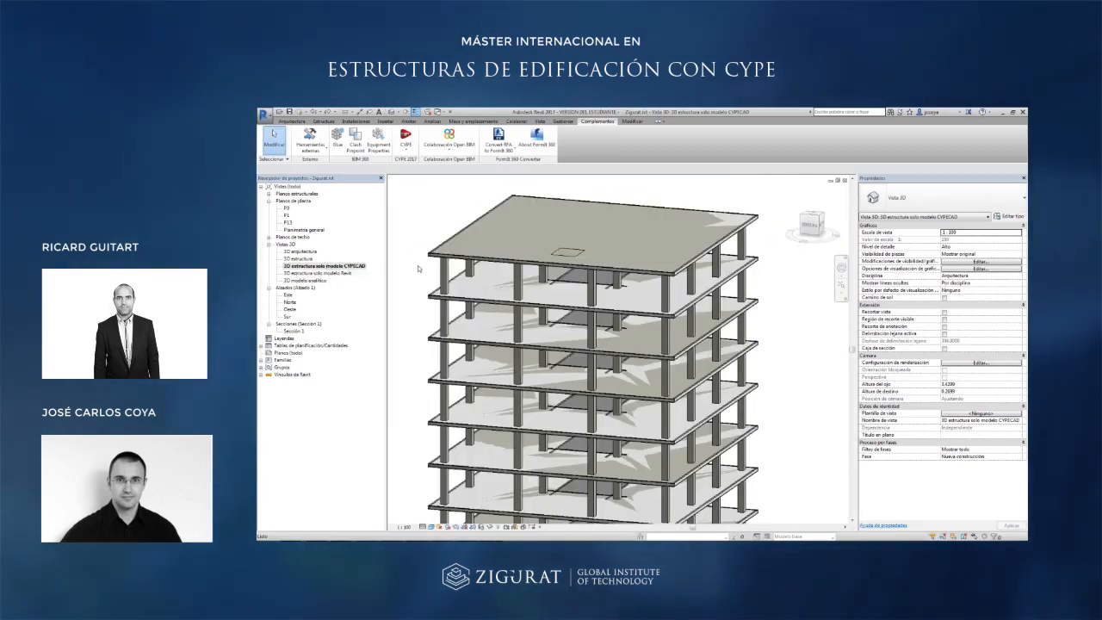
pyautogui.doubleClick(308, 258)
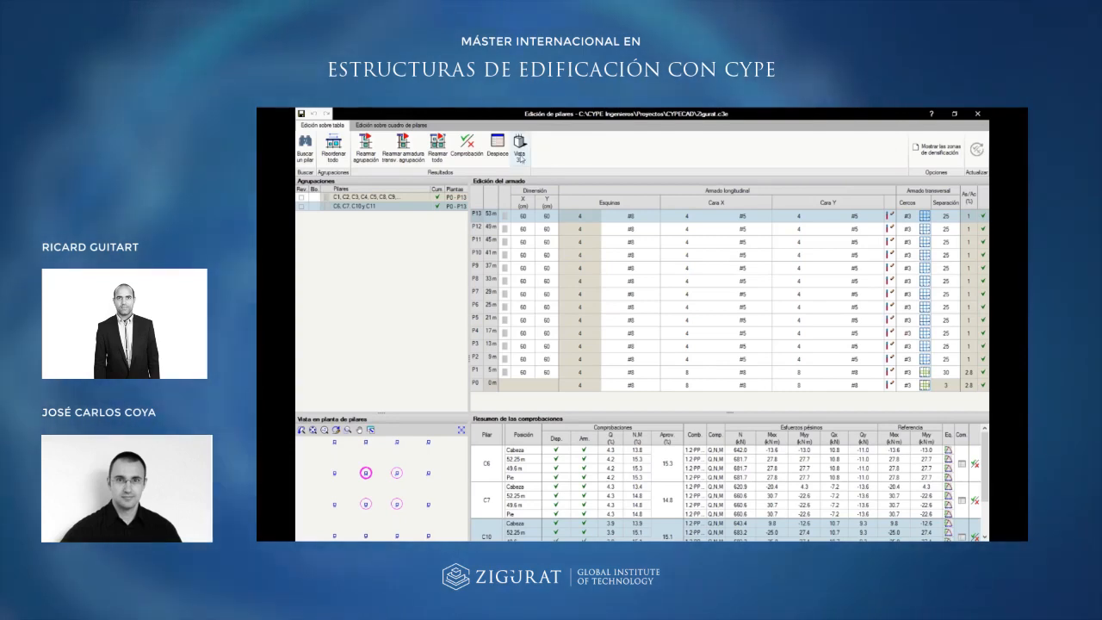
# In CYPECAD's column editor, select column C16, examine its reinforcement in the 3D view, and close both the view and the editor.
pyautogui.click(429, 442)
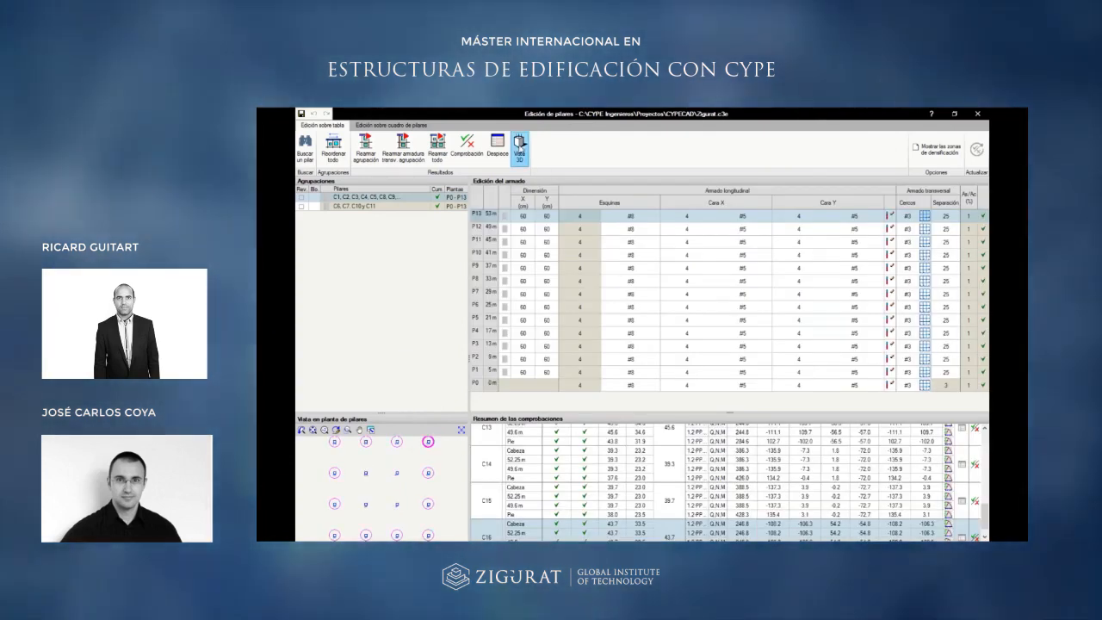
pyautogui.click(520, 149)
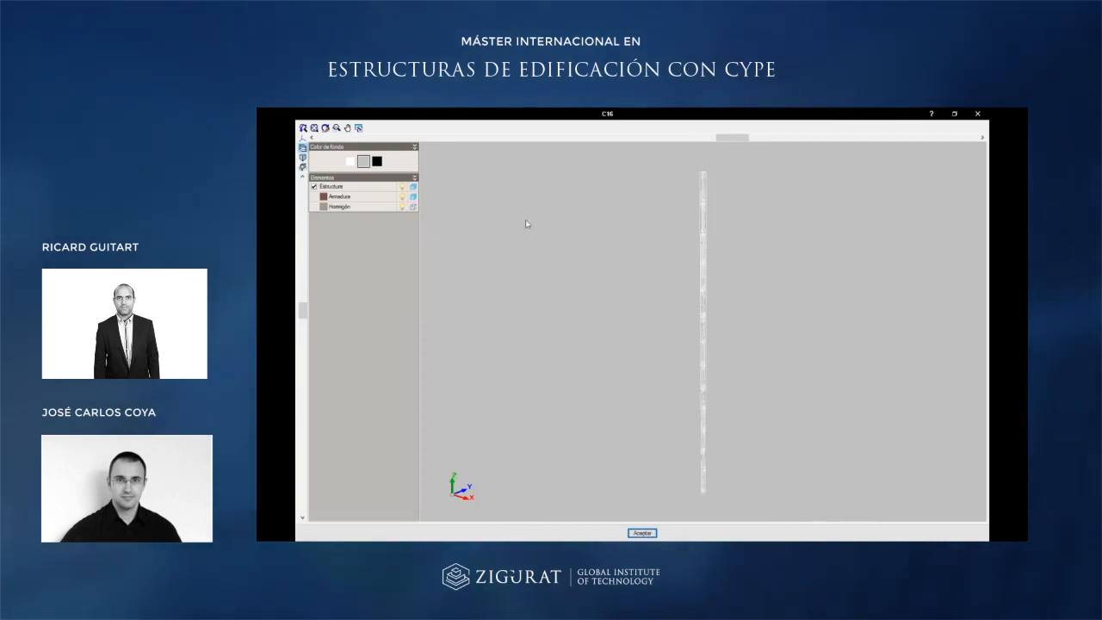
pyautogui.moveTo(732, 189); pyautogui.dragTo(716, 222)
pyautogui.scroll(5, 714, 215)
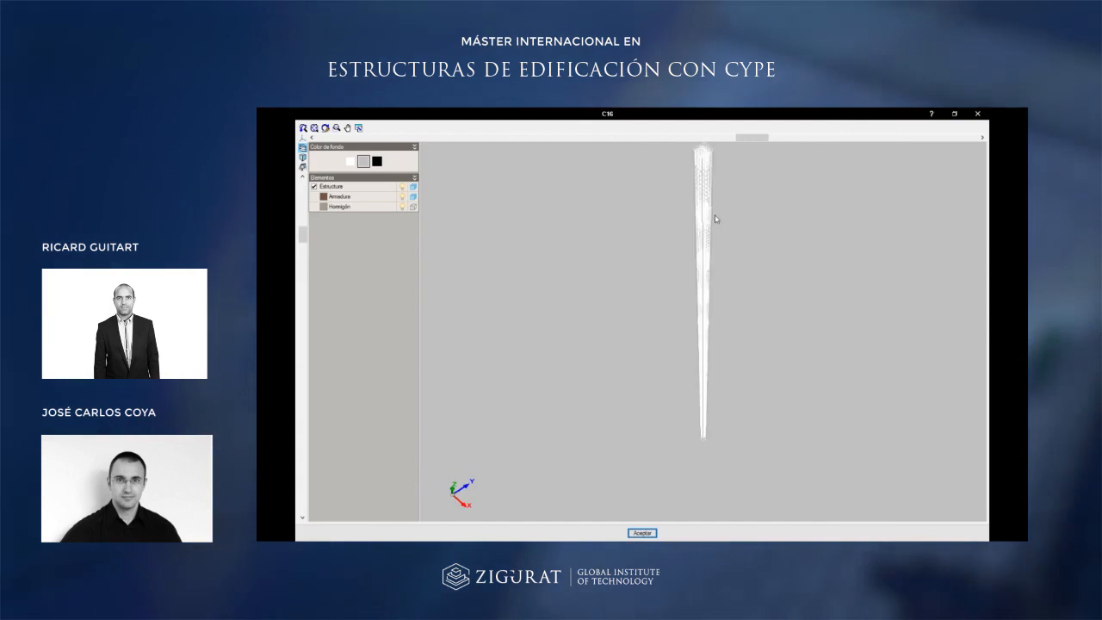
pyautogui.scroll(4, 715, 222)
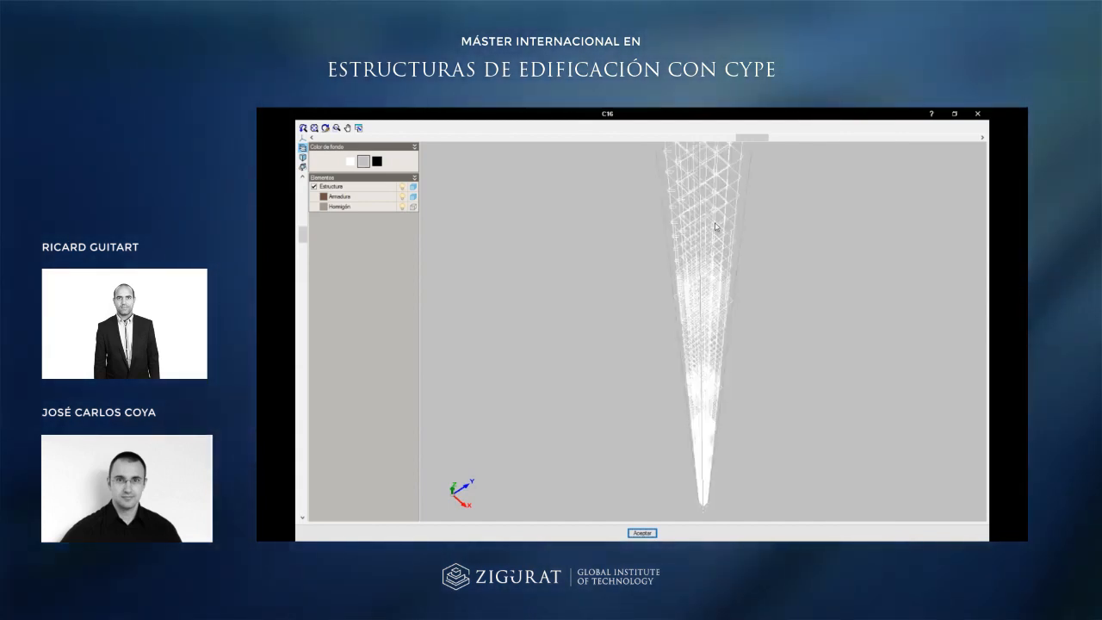
pyautogui.moveTo(707, 226)
pyautogui.mouseDown()
pyautogui.moveTo(741, 243)
pyautogui.moveTo(688, 245)
pyautogui.moveTo(717, 241)
pyautogui.mouseUp()
pyautogui.scroll(-6, 740, 242)
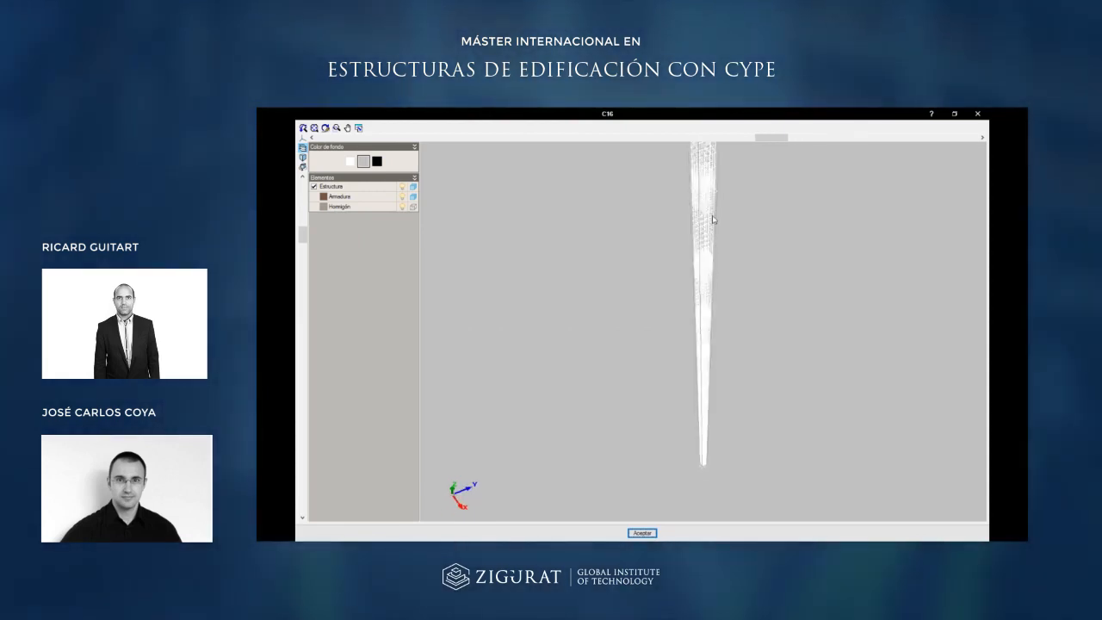
pyautogui.scroll(-5, 712, 222)
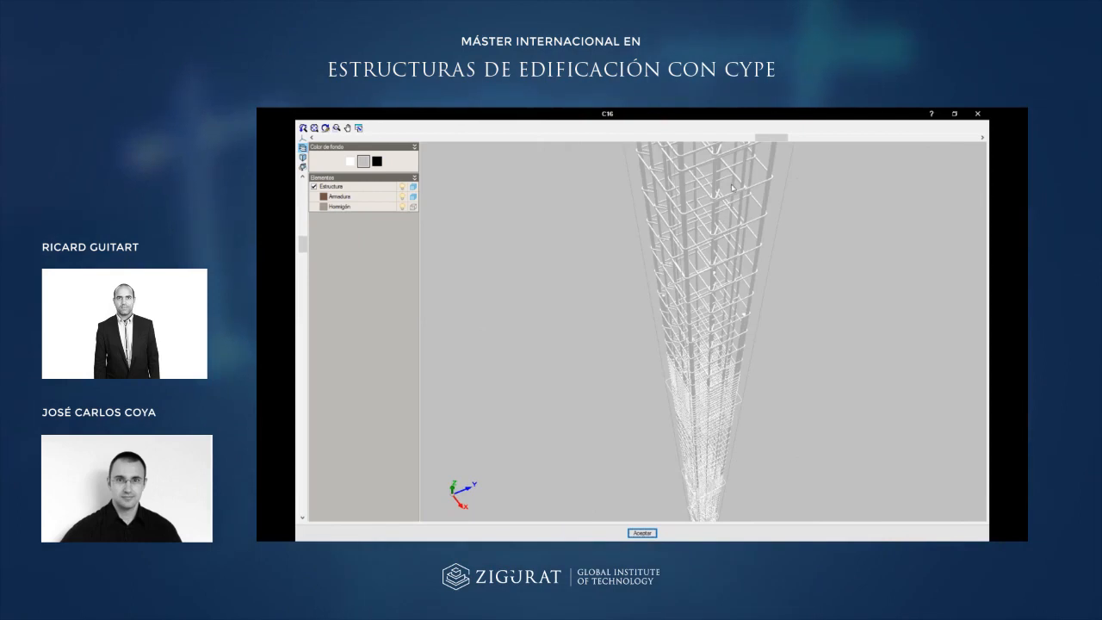
pyautogui.scroll(-6, 676, 205)
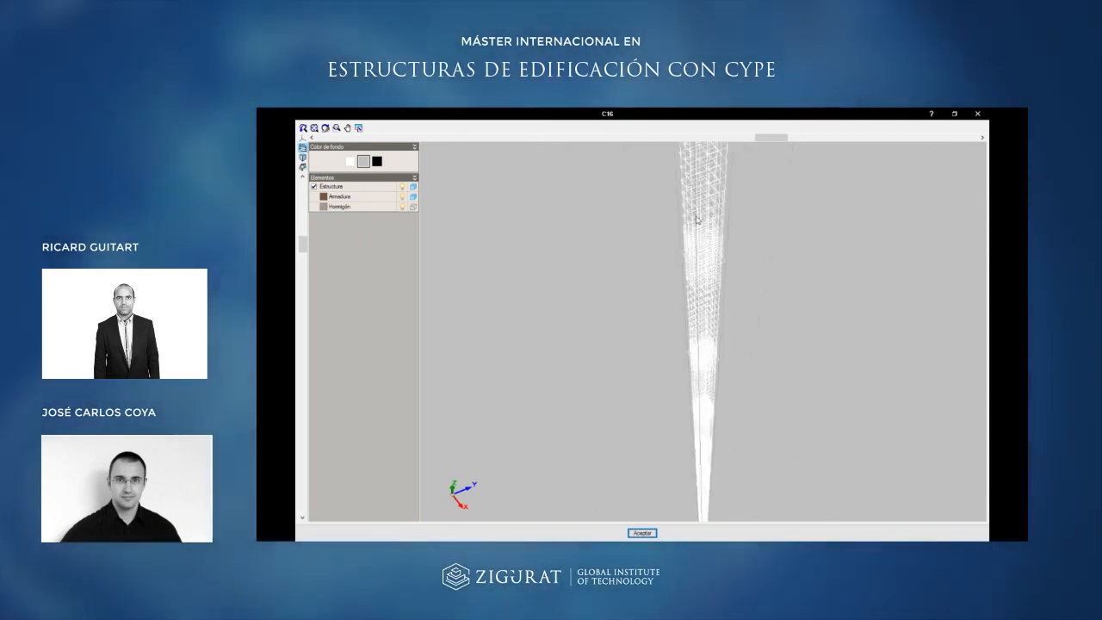
pyautogui.scroll(-5, 700, 217)
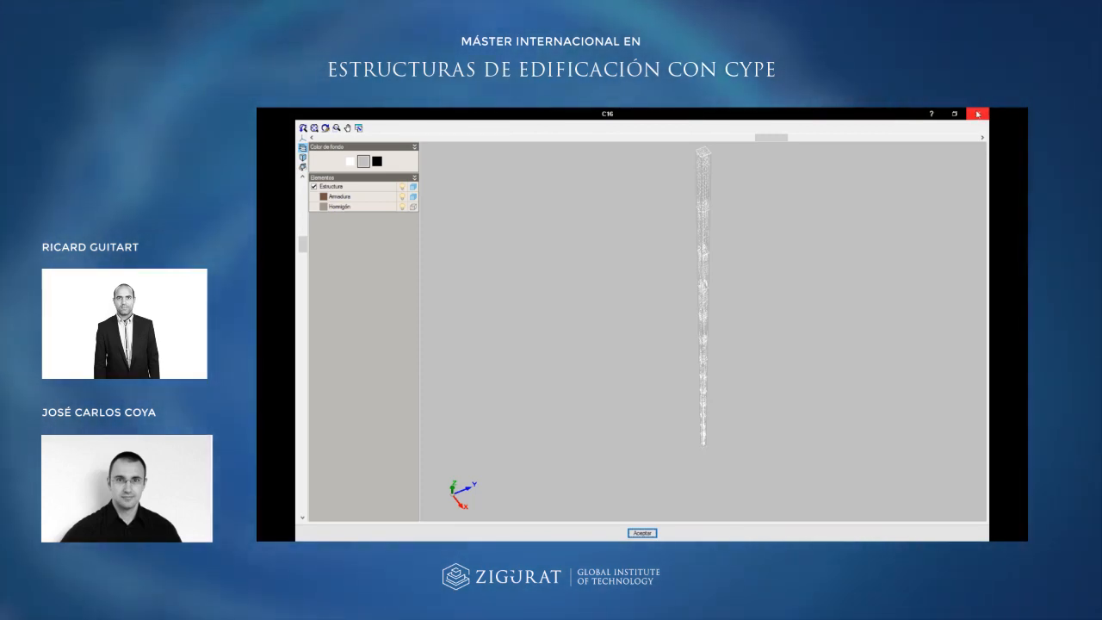
pyautogui.click(978, 112)
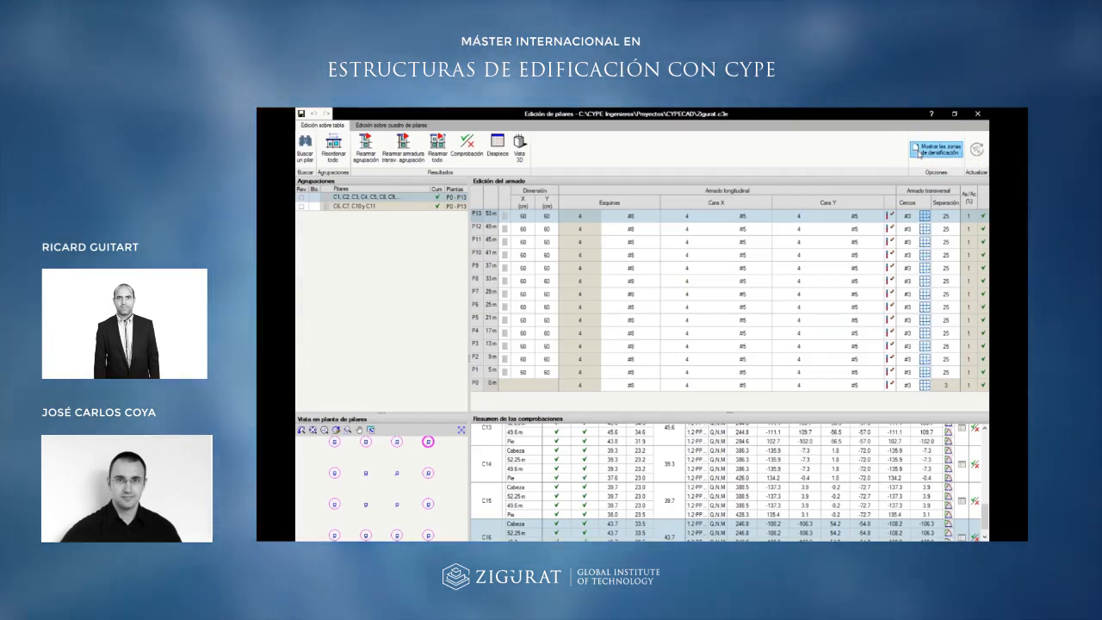
pyautogui.click(978, 113)
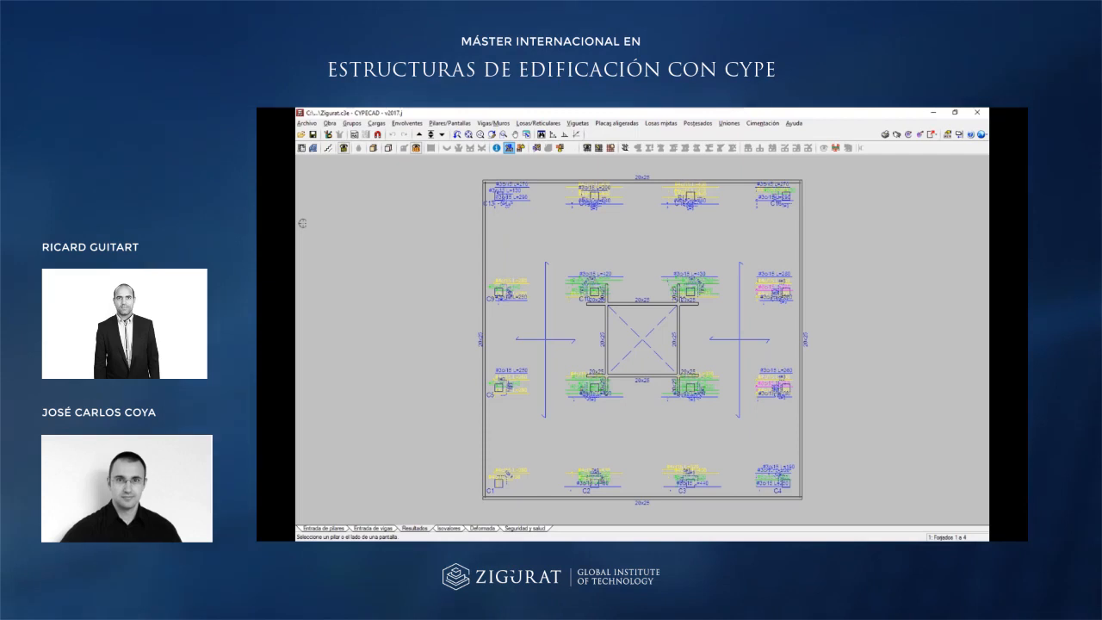
pyautogui.moveTo(219, 234); pyautogui.dragTo(563, 199)
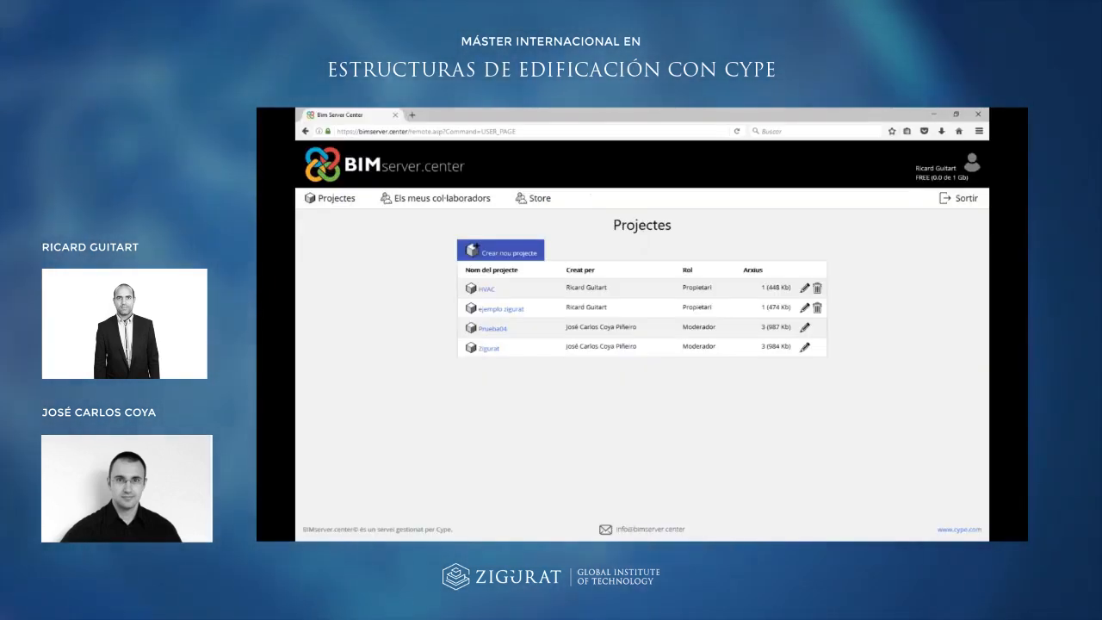
# In a new browser tab, search for cype.com and open the CYPE Ingenieros website for España.
pyautogui.click(412, 116)
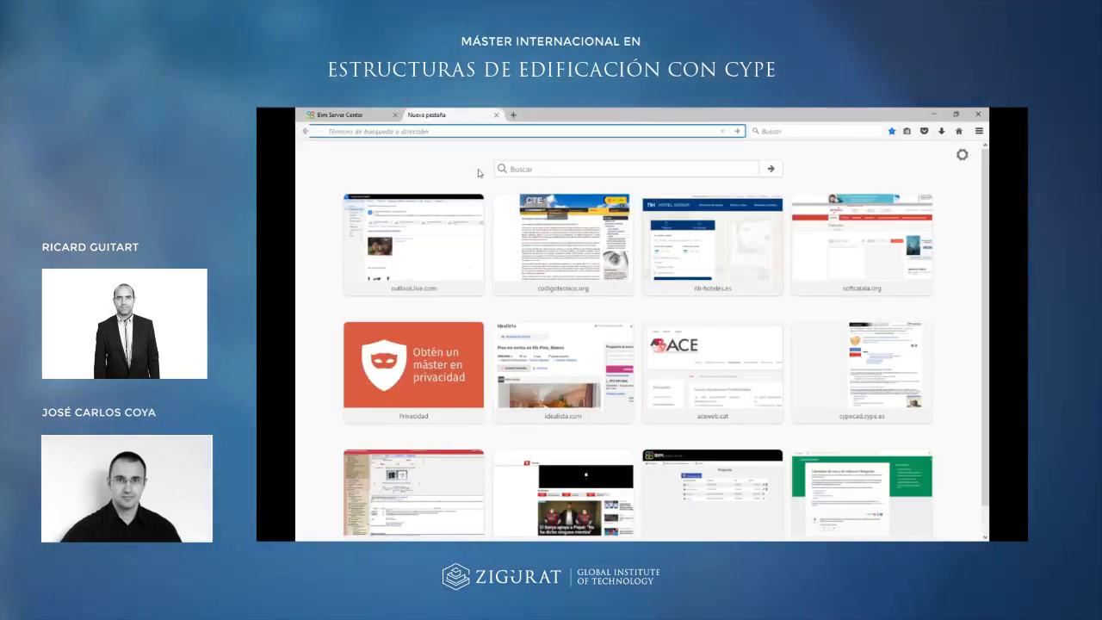
pyautogui.click(540, 169)
pyautogui.write('cype')
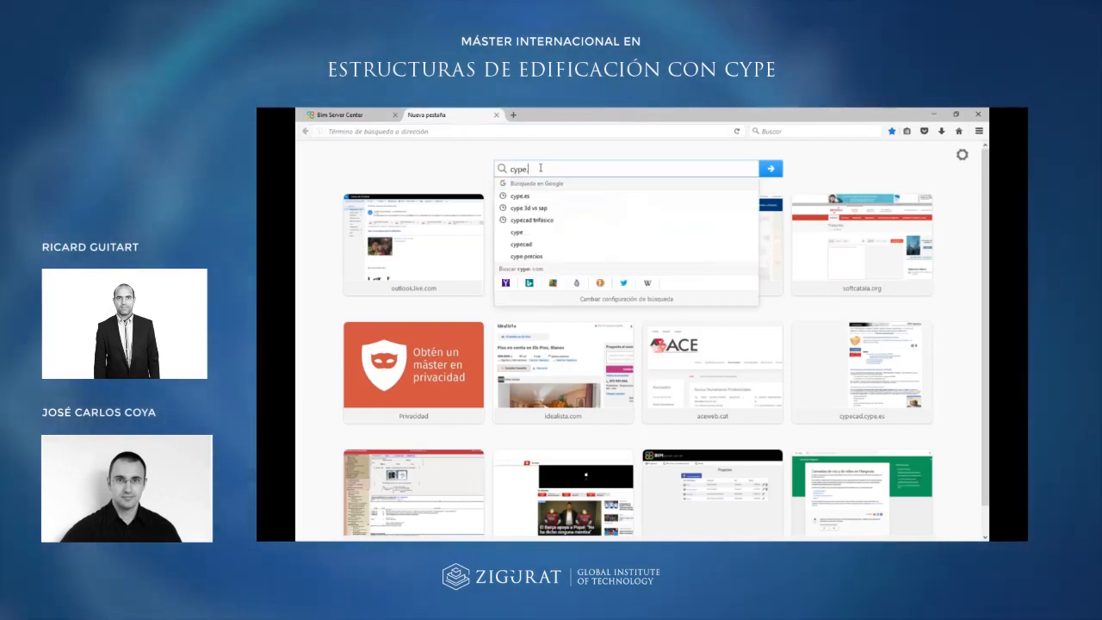
pyautogui.write('.com')
pyautogui.press('Return')
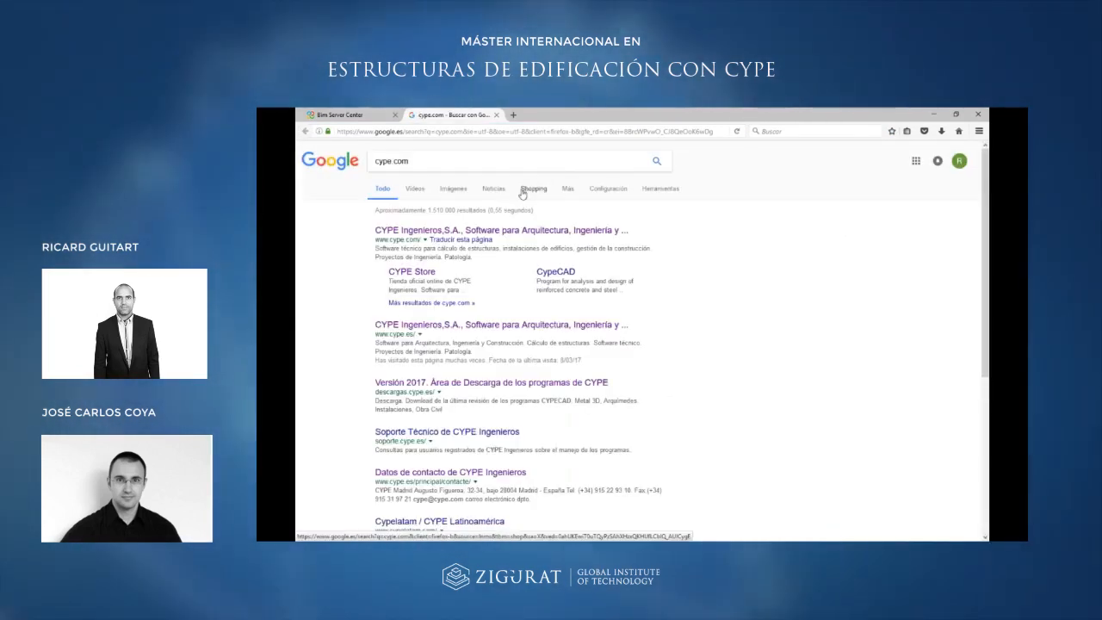
pyautogui.click(489, 231)
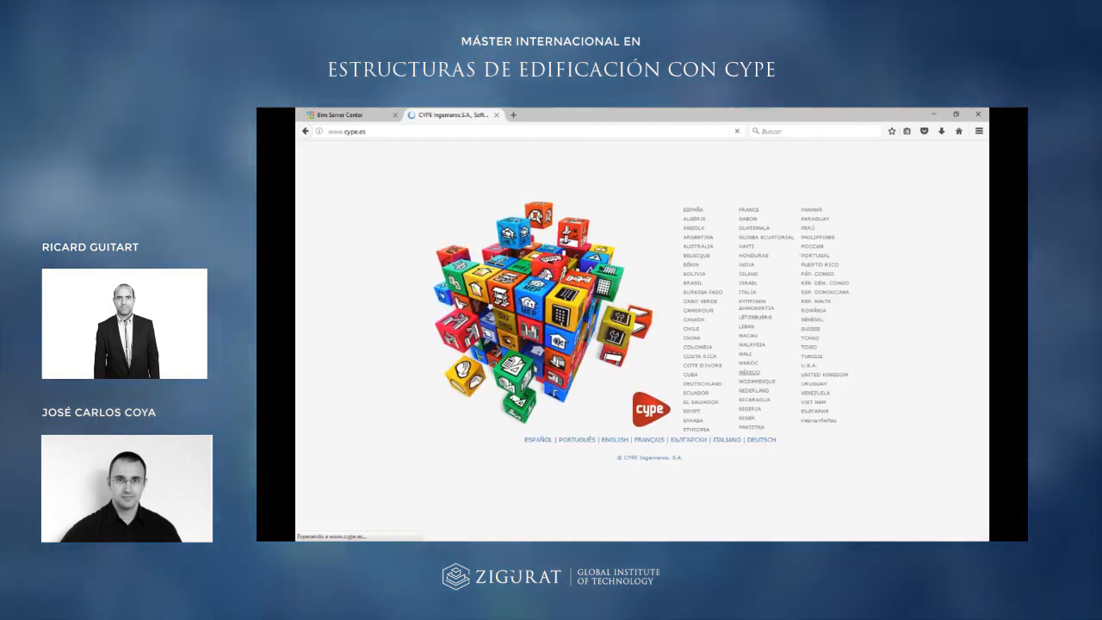
pyautogui.click(693, 210)
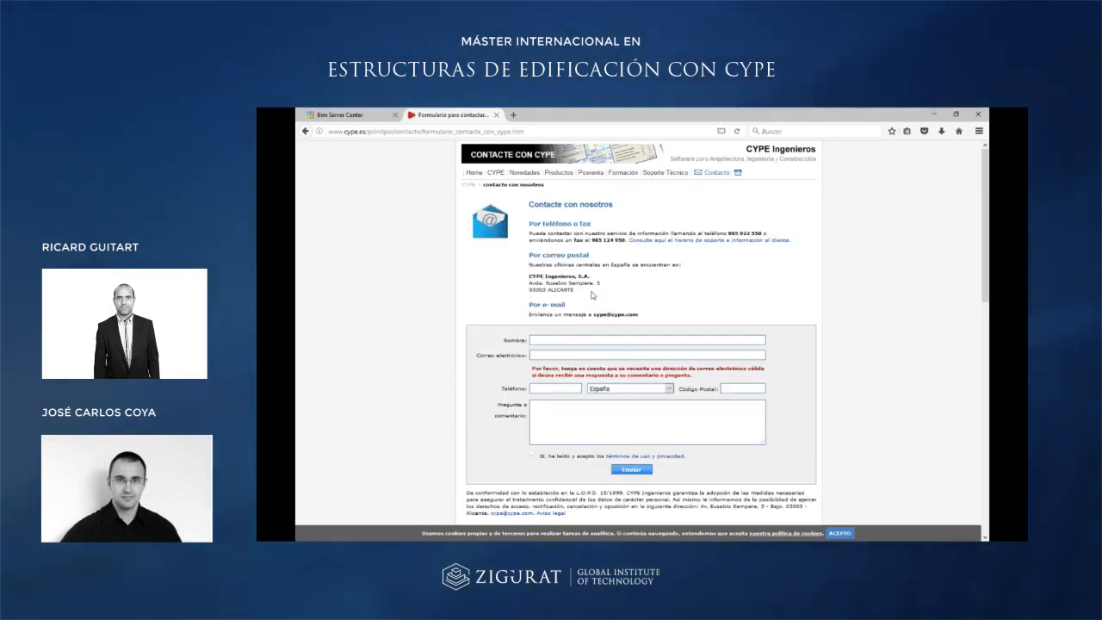
# Examine the contact details, enquiry form and footer links on CYPE's contact page, and go to the Soporte Técnico page.
pyautogui.scroll(-4, 592, 296)
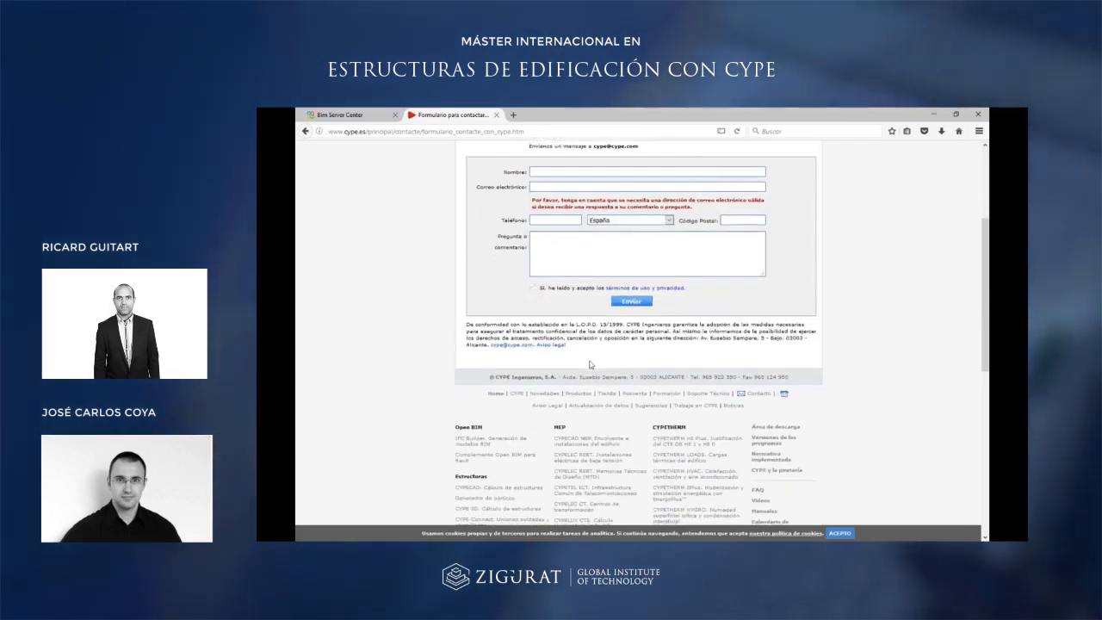
pyautogui.scroll(-7, 591, 365)
pyautogui.scroll(3, 597, 346)
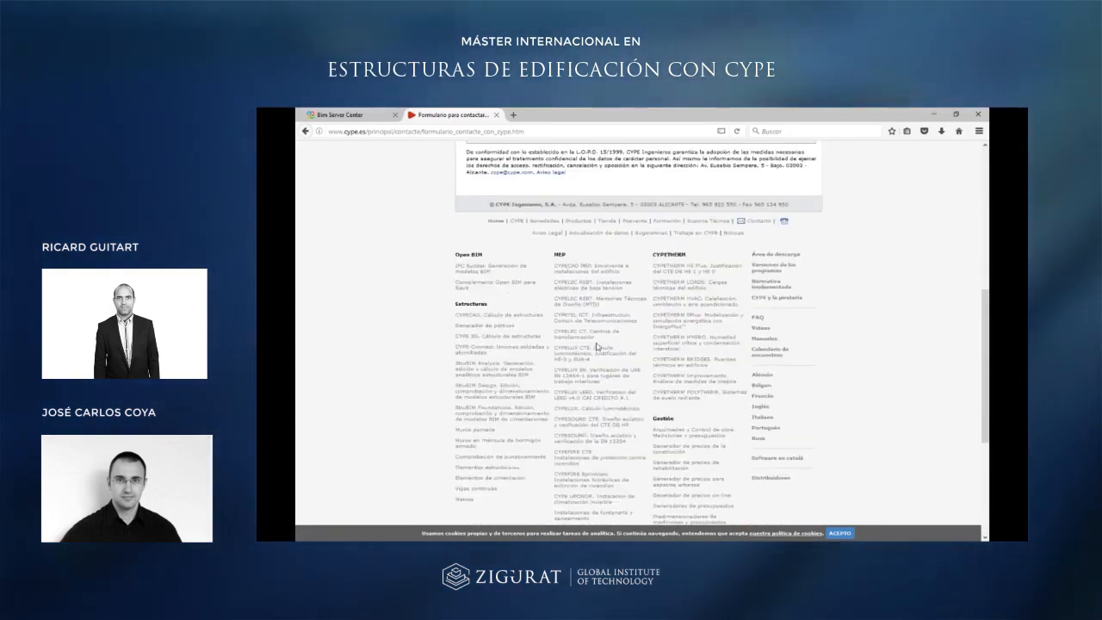
pyautogui.scroll(5, 597, 347)
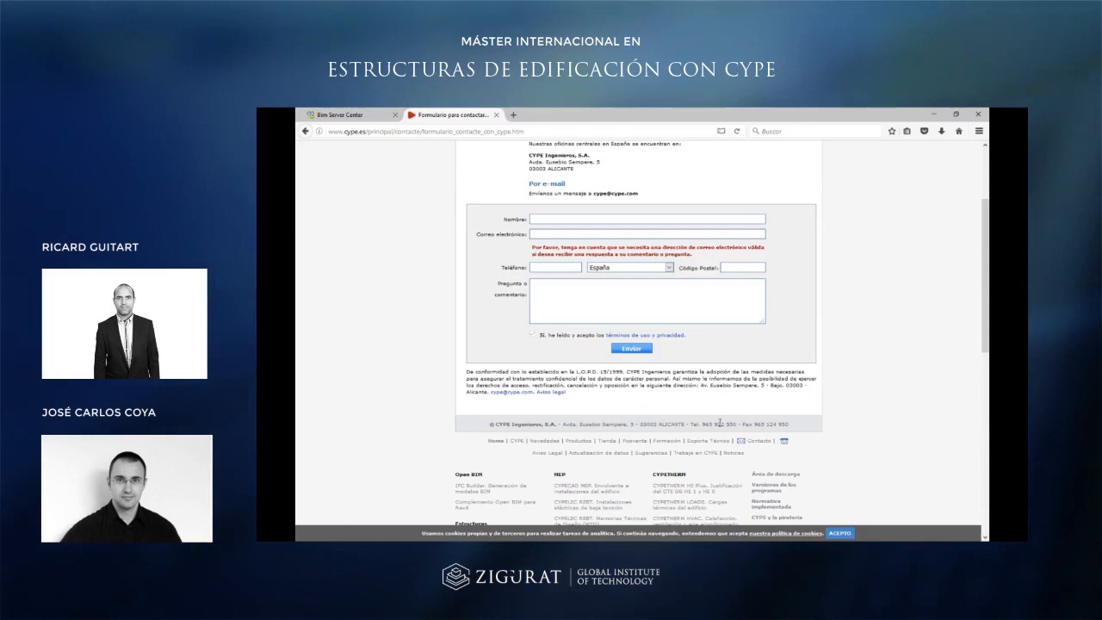
pyautogui.scroll(3, 628, 371)
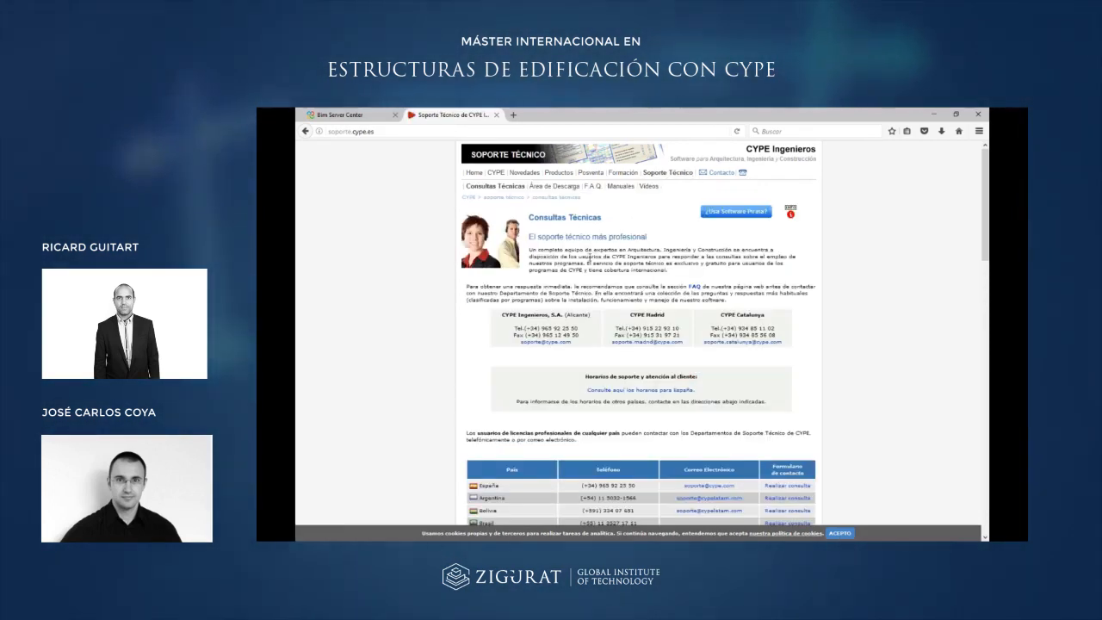
# Examine the Consultas Técnicas page, including the table of support contacts by country and the technical enquiry options.
pyautogui.scroll(-6, 590, 257)
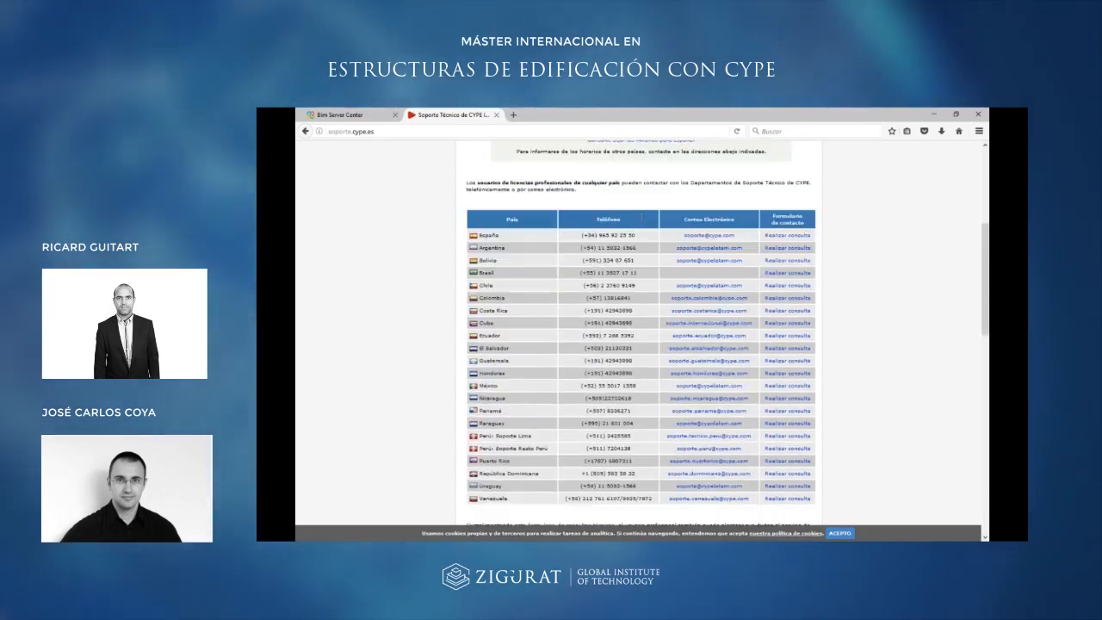
pyautogui.scroll(-1, 641, 217)
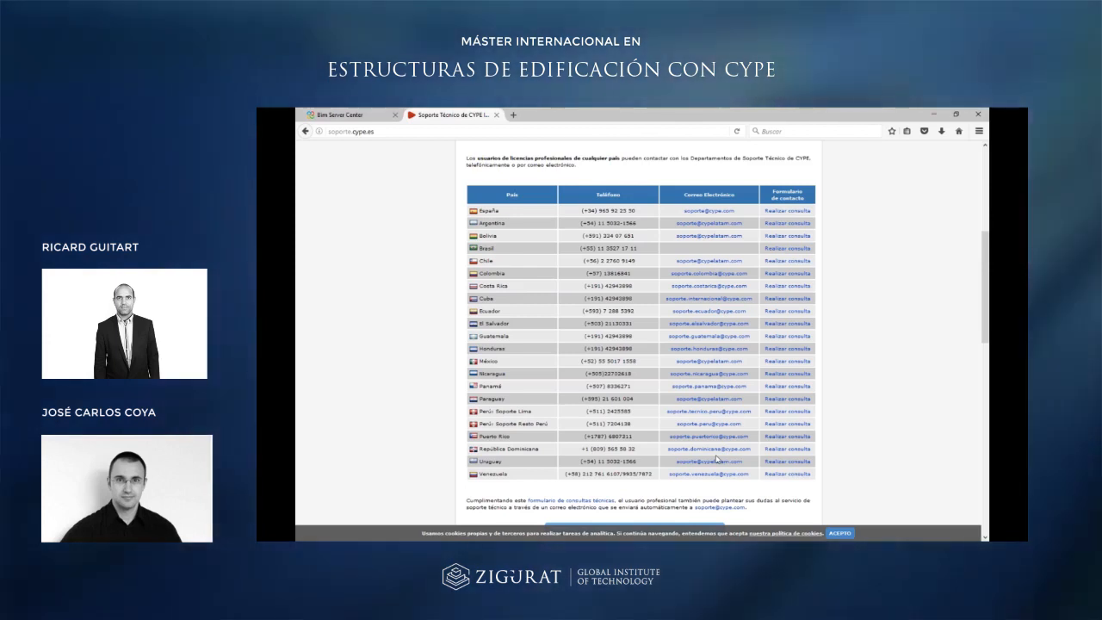
pyautogui.scroll(5, 698, 345)
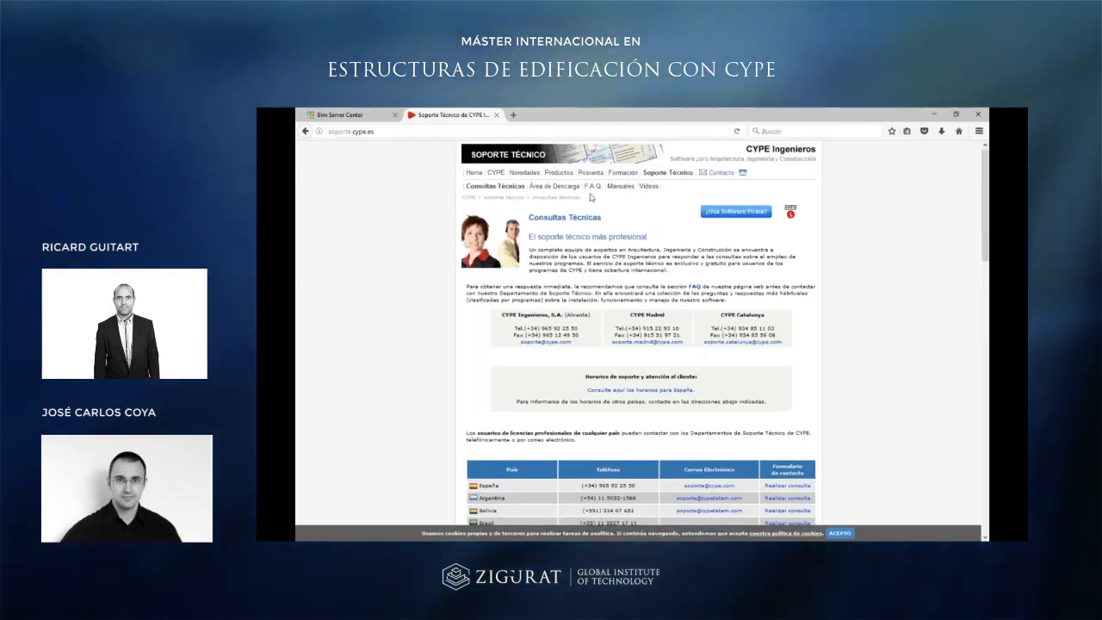
pyautogui.scroll(-5, 685, 207)
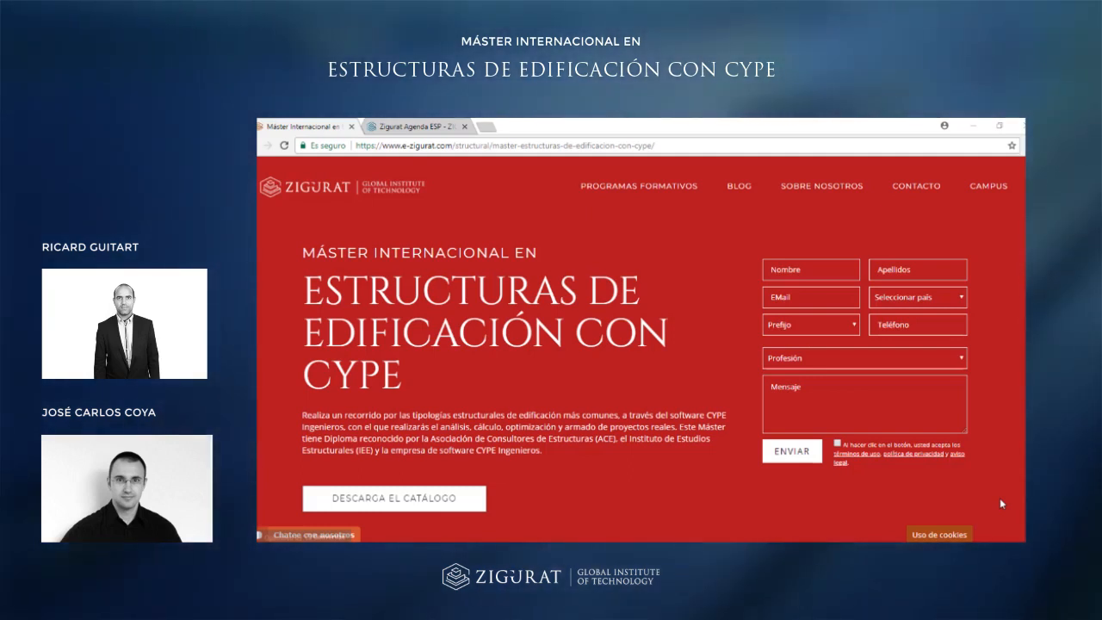
# On Zigurat's page for the structures master's with CYPE, open the course catalogue and examine its opening pages up to page 5.
pyautogui.click(448, 507)
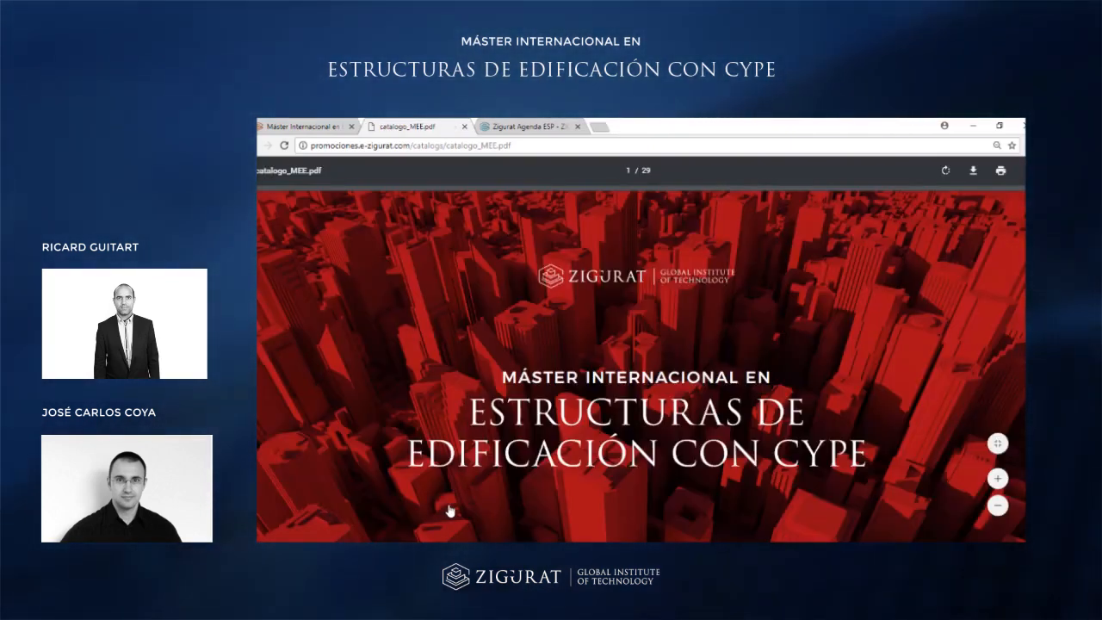
pyautogui.scroll(-3, 448, 511)
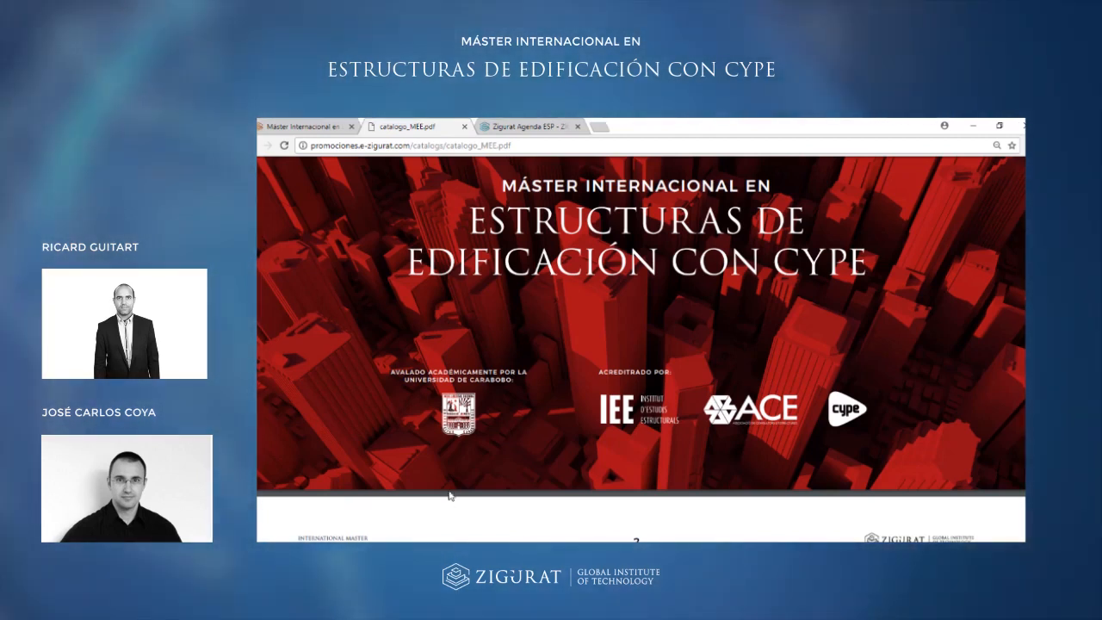
pyautogui.scroll(-3, 449, 495)
pyautogui.scroll(-9, 449, 495)
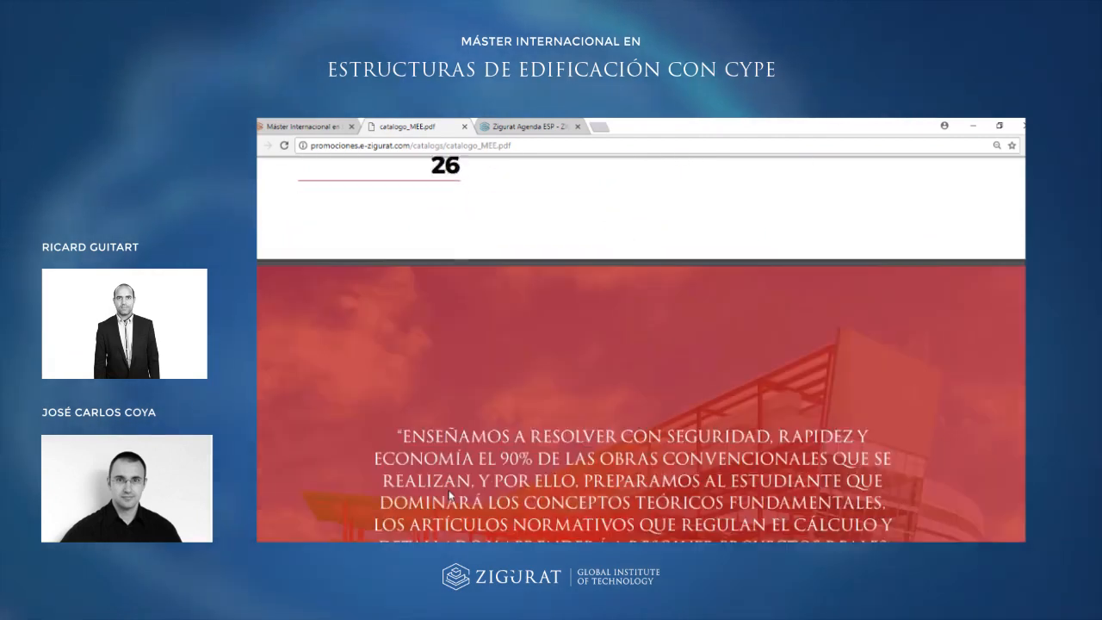
pyautogui.scroll(-8, 448, 495)
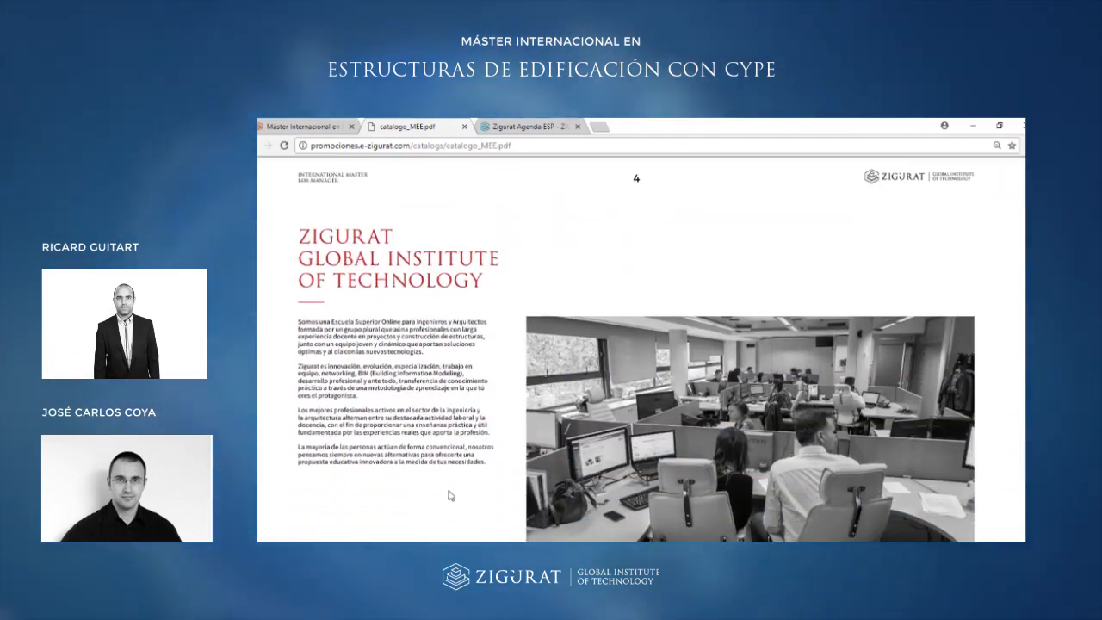
pyautogui.scroll(-3, 449, 495)
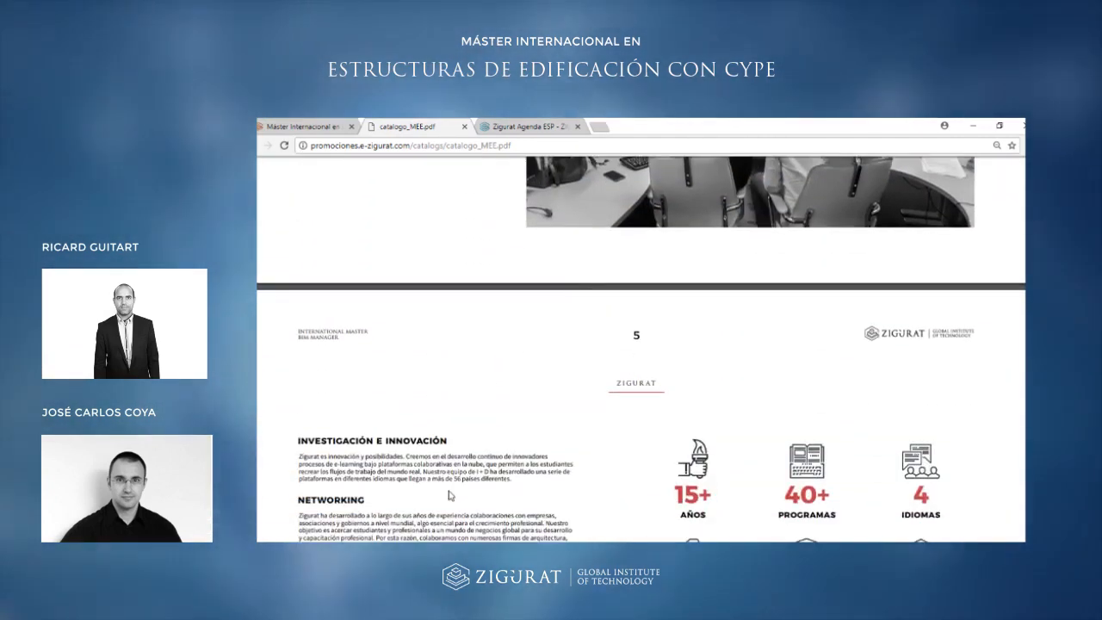
pyautogui.scroll(-2, 449, 495)
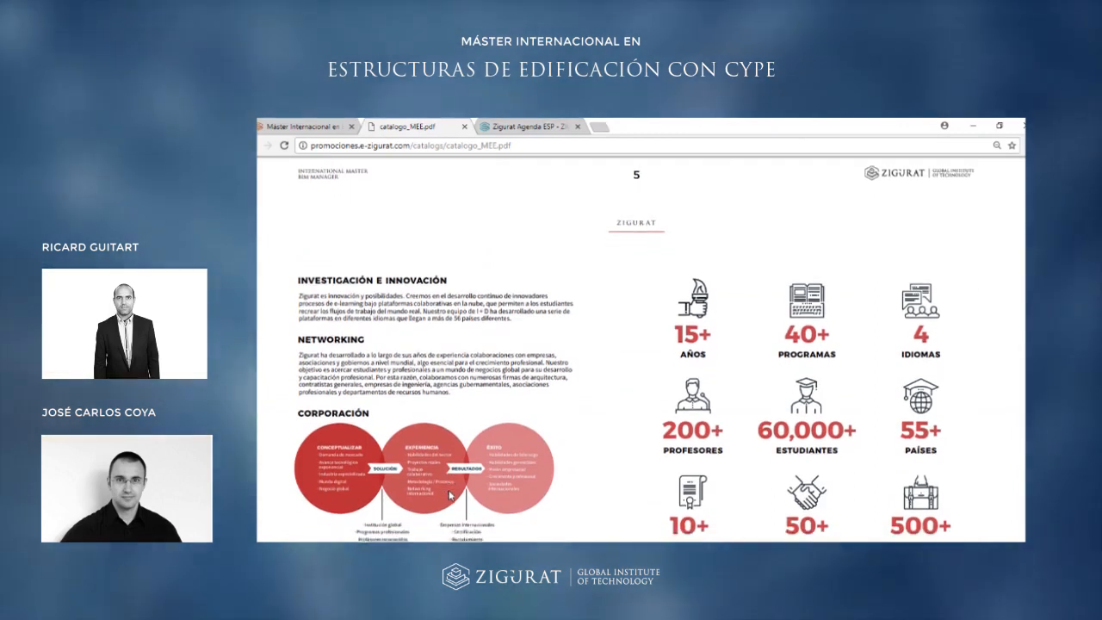
pyautogui.scroll(1, 448, 496)
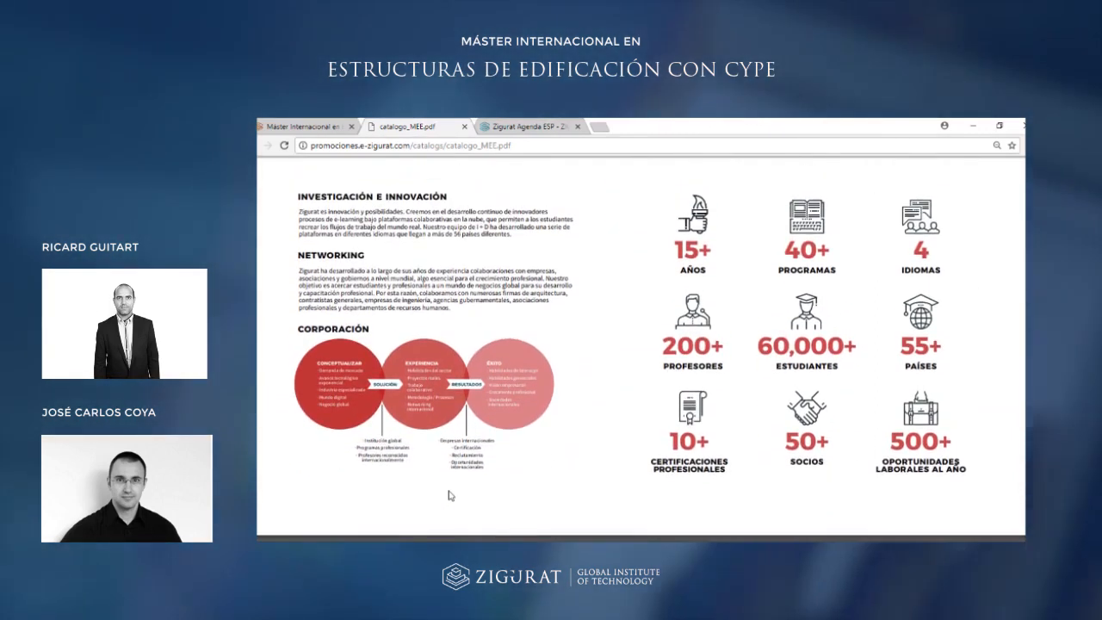